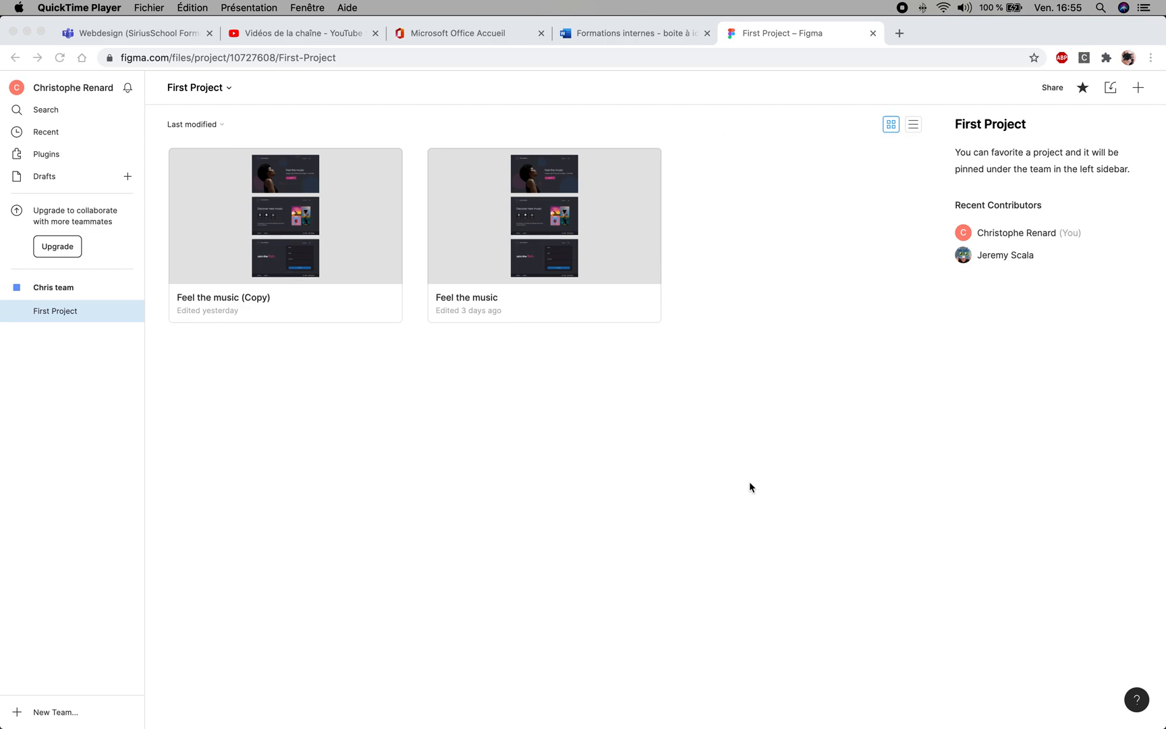
- Create a new blank canvas file in First Project
{"action": "scroll", "coordinate": [768, 437], "scroll_direction": "down", "scroll_amount": 1}
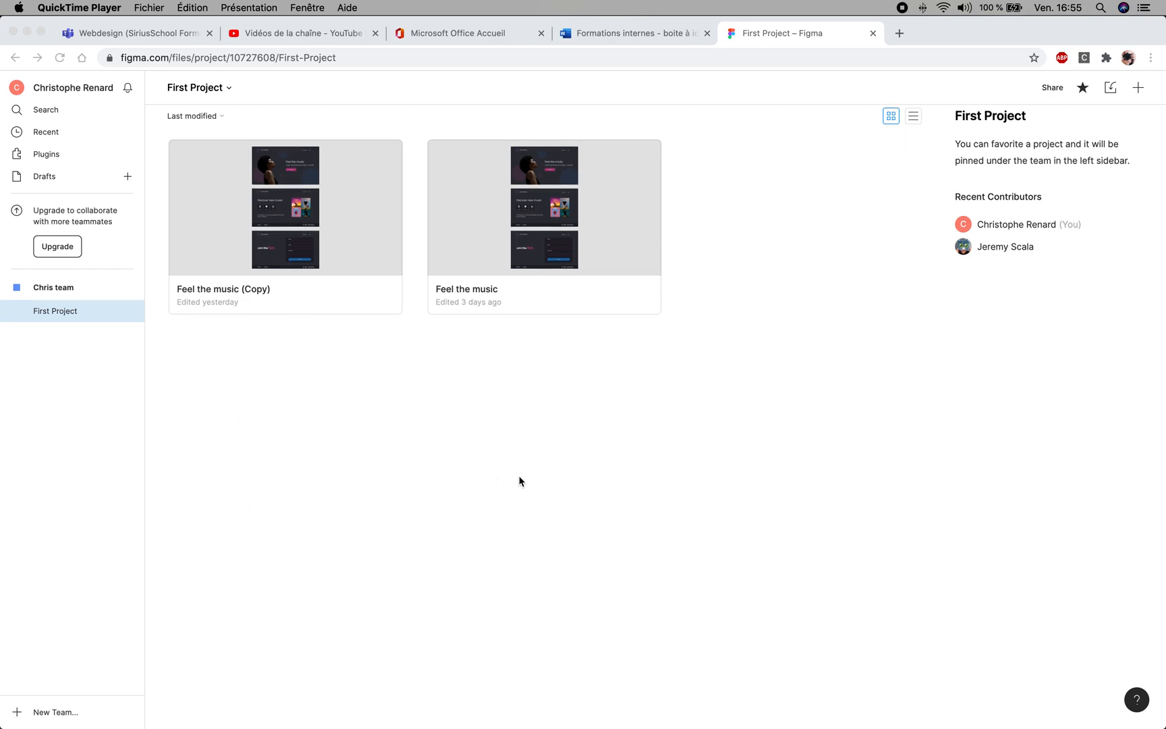
{"action": "scroll", "coordinate": [519, 476], "scroll_direction": "up", "scroll_amount": 1}
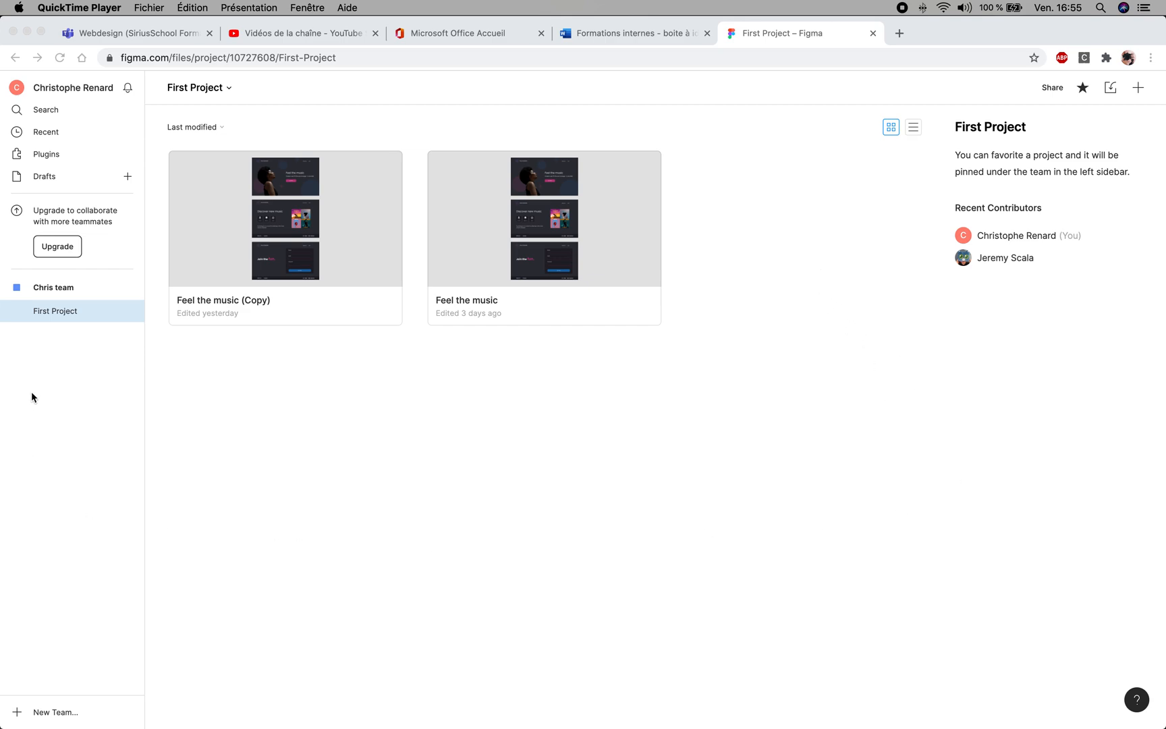
{"action": "left_click", "coordinate": [66, 313]}
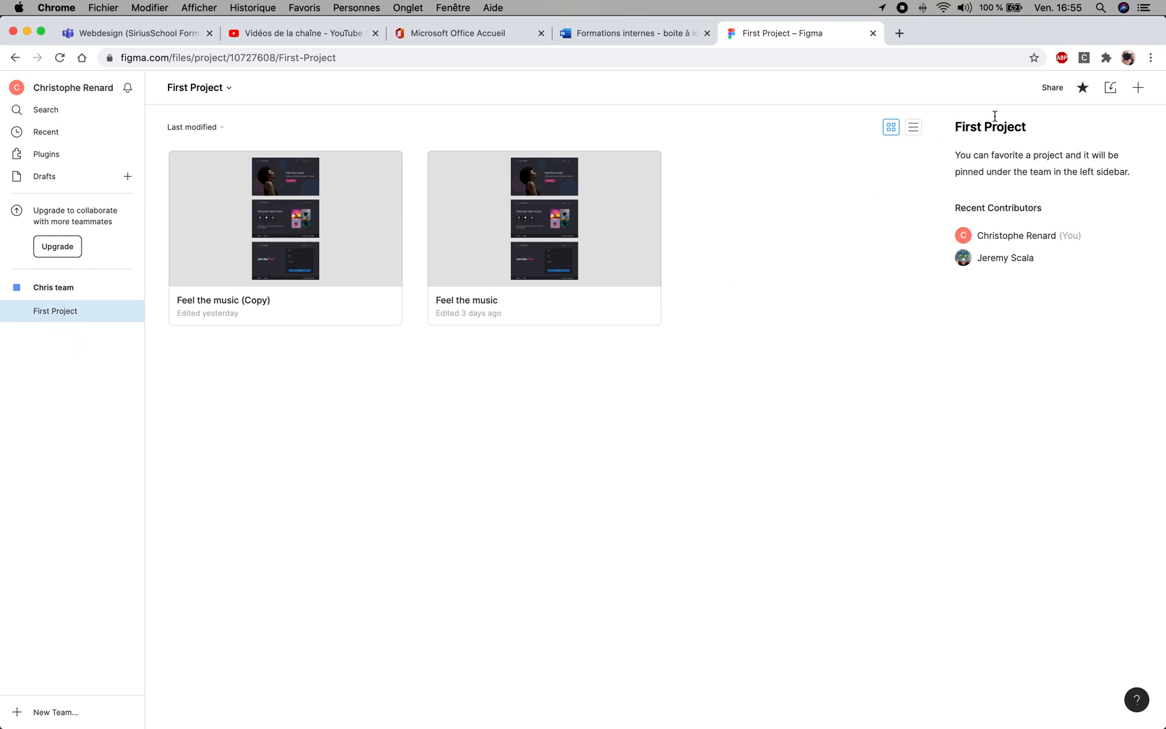
{"action": "left_click", "coordinate": [1138, 88]}
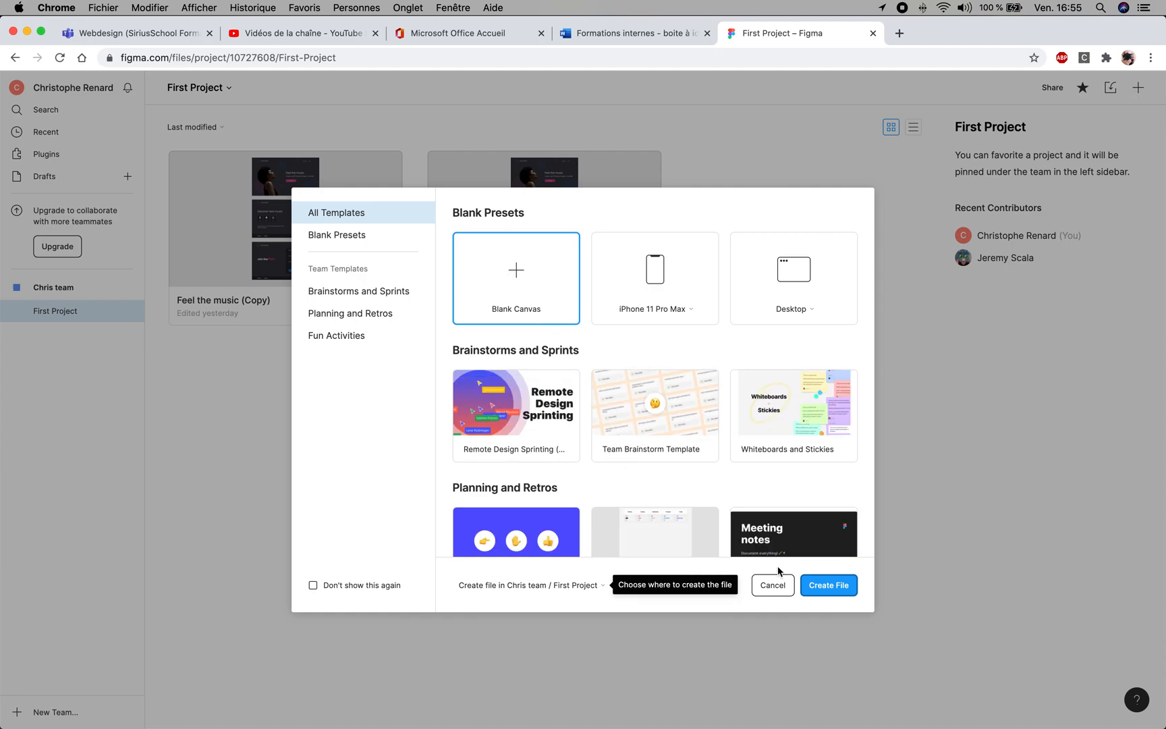
{"action": "left_click", "coordinate": [828, 585]}
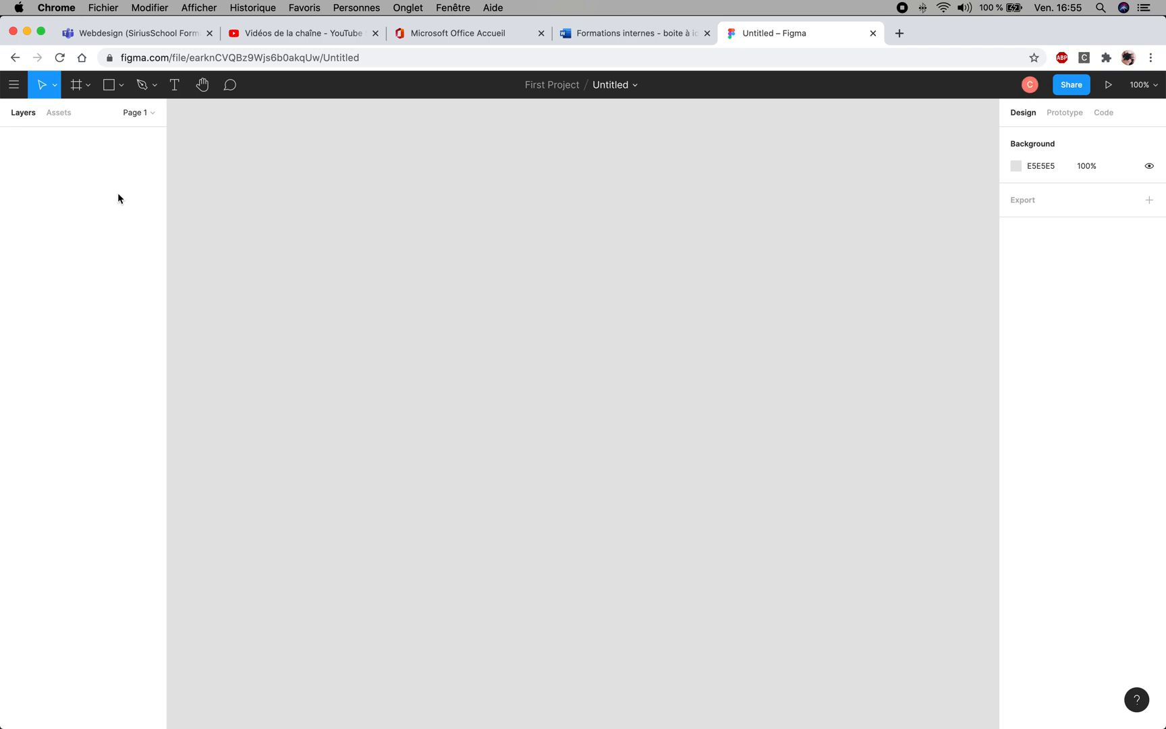
{"action": "left_click", "coordinate": [78, 88]}
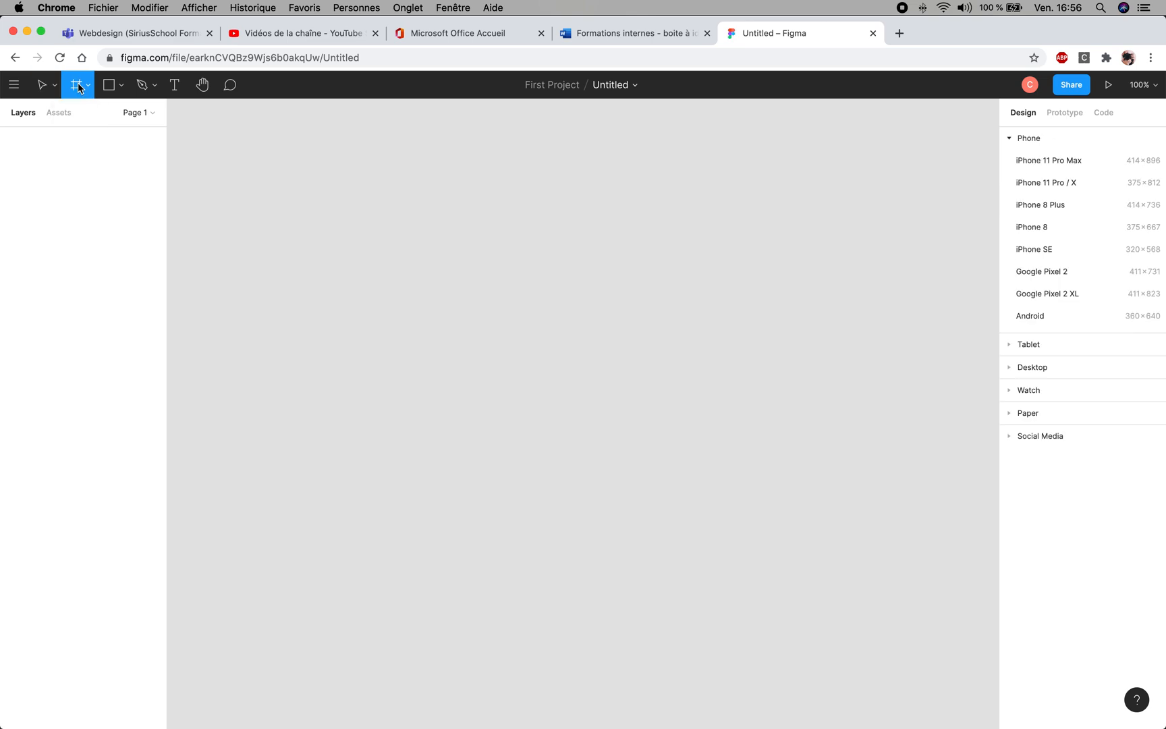
{"action": "left_click_drag", "start_coordinate": [266, 160], "coordinate": [919, 563]}
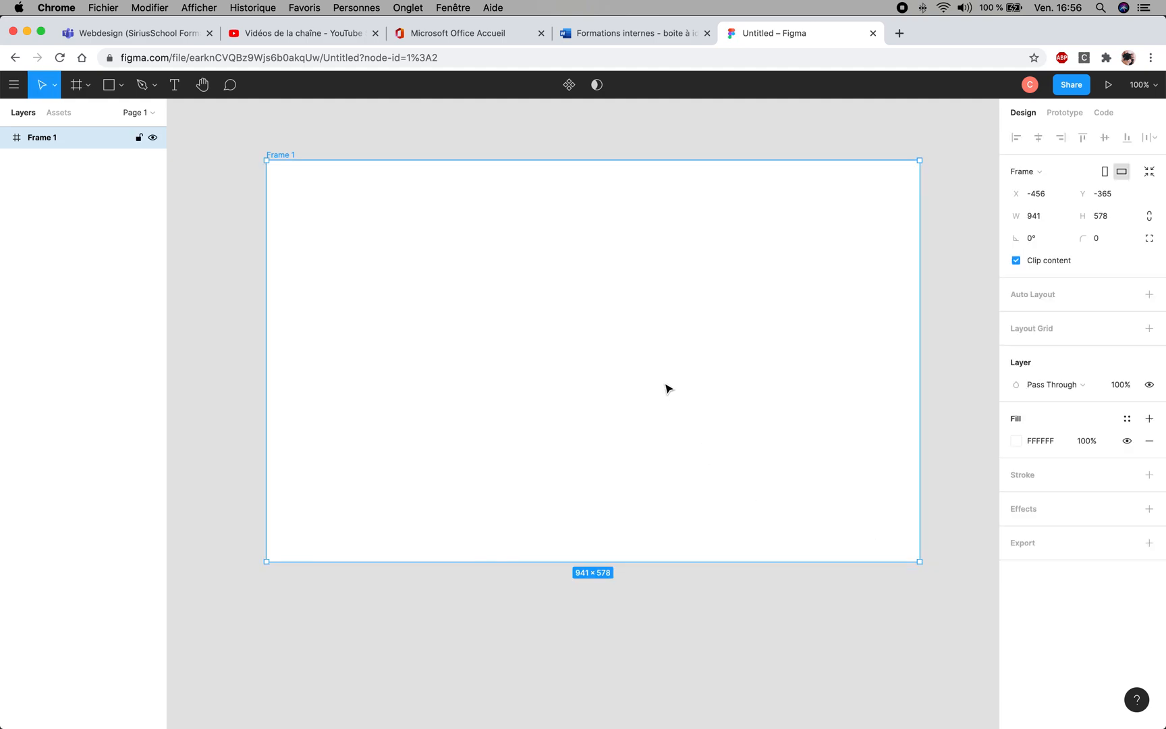
{"action": "key", "text": "Delete"}
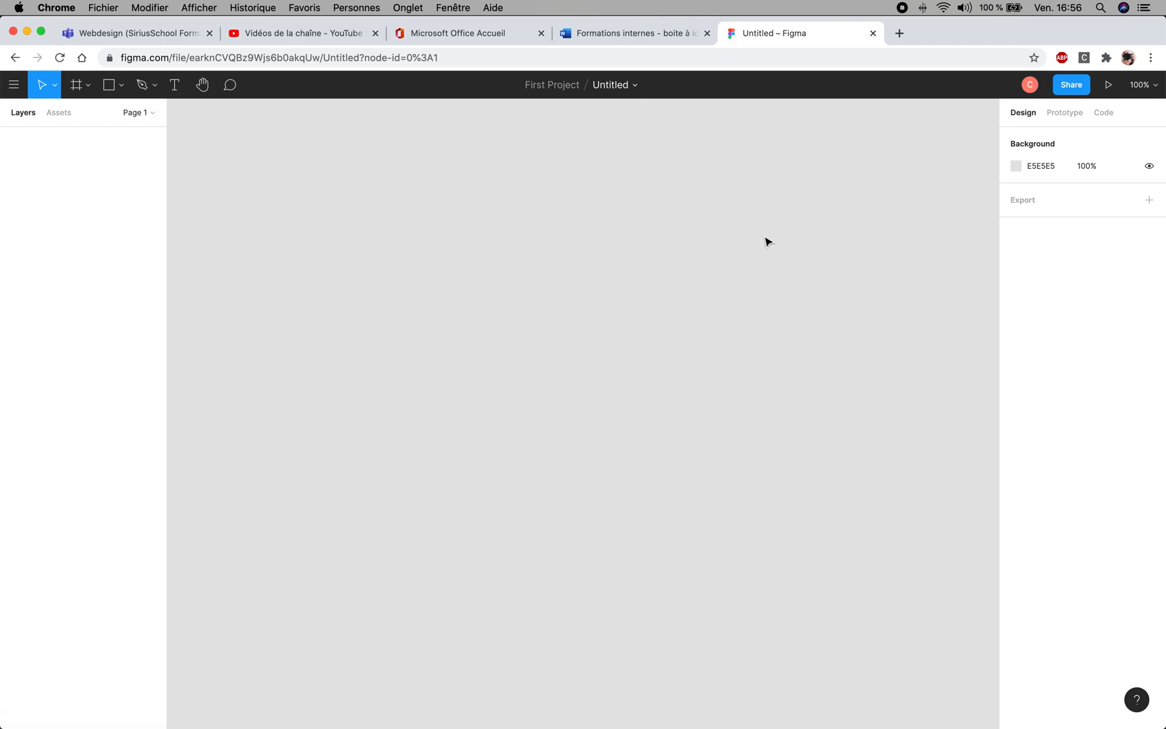
- Look through the tablet and desktop frame presets, and draw a custom landscape frame of about 986 × 659 on the canvas
{"action": "left_click", "coordinate": [77, 88]}
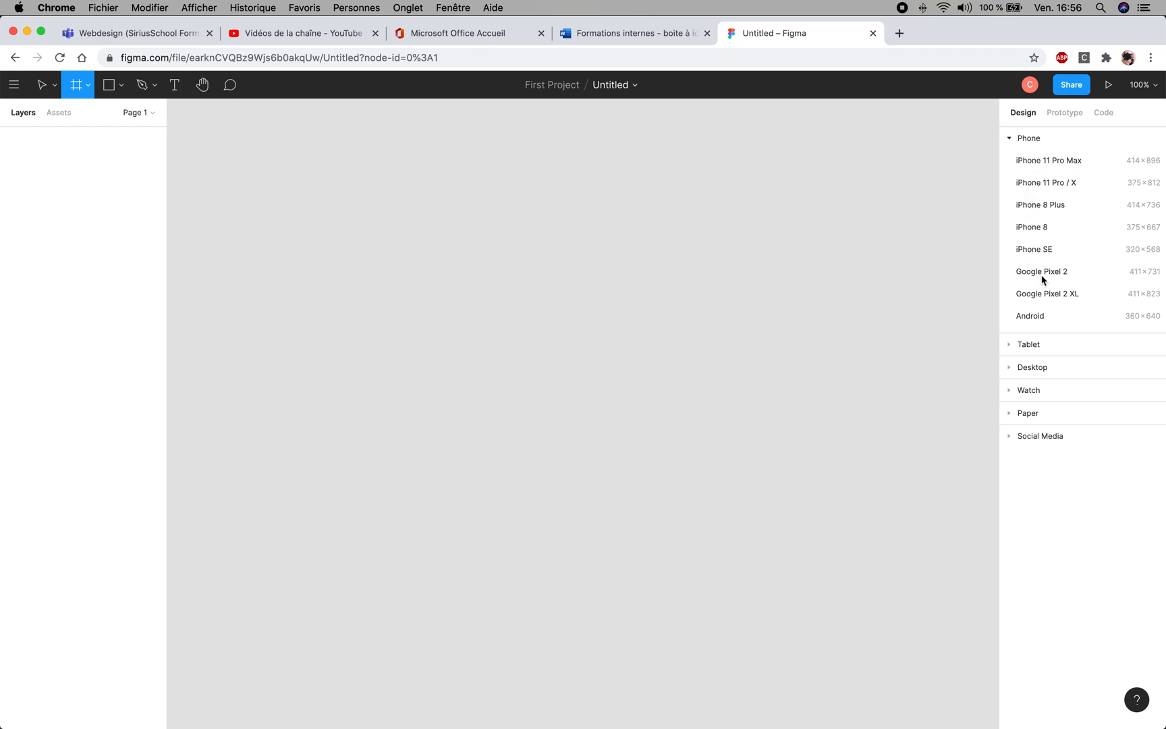
{"action": "left_click", "coordinate": [1010, 345]}
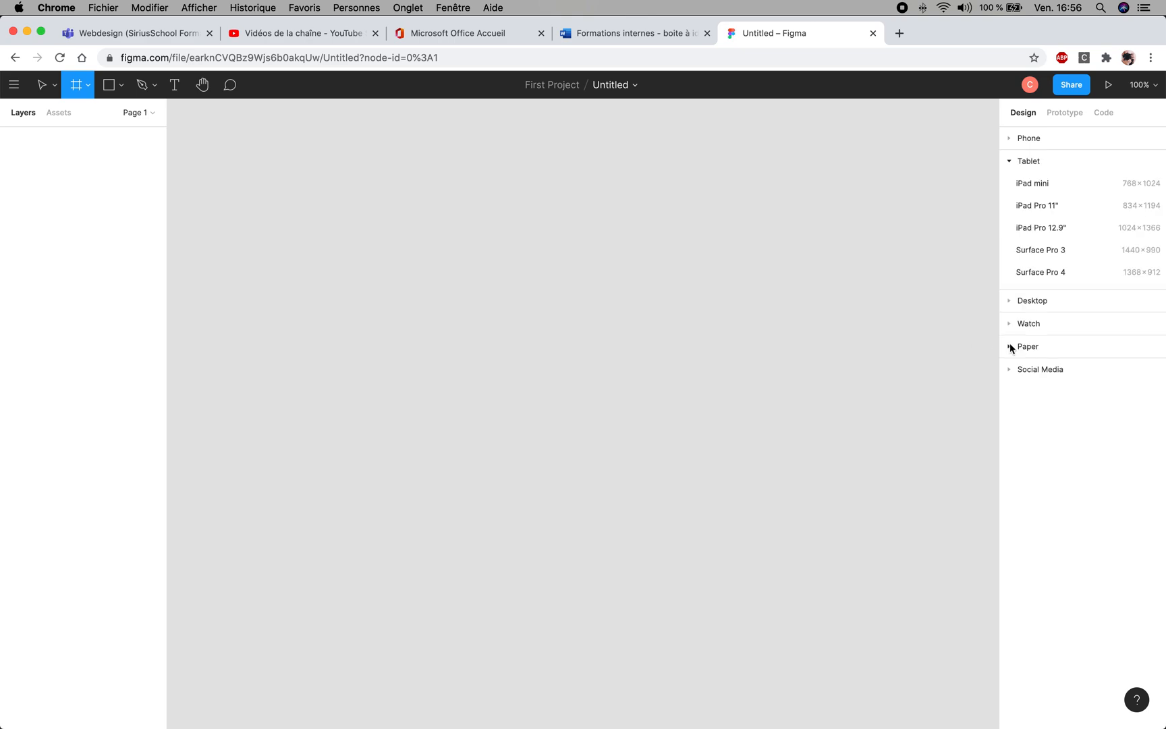
{"action": "left_click", "coordinate": [1009, 162]}
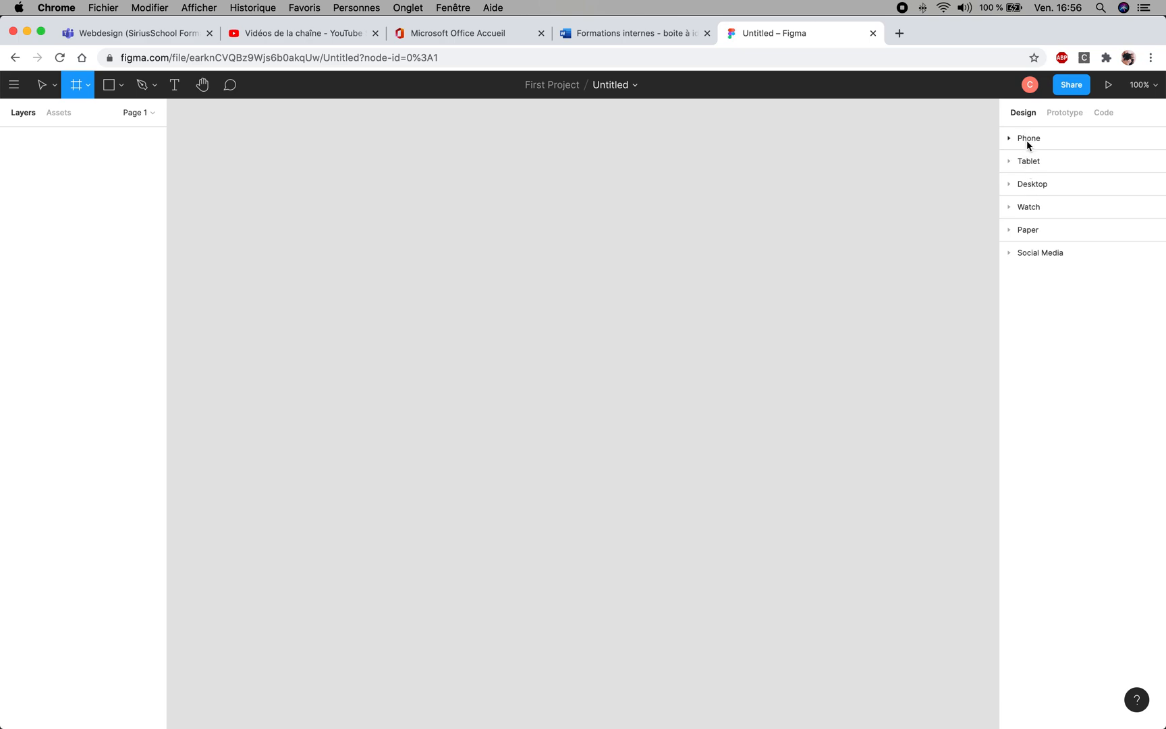
{"action": "left_click", "coordinate": [1009, 184]}
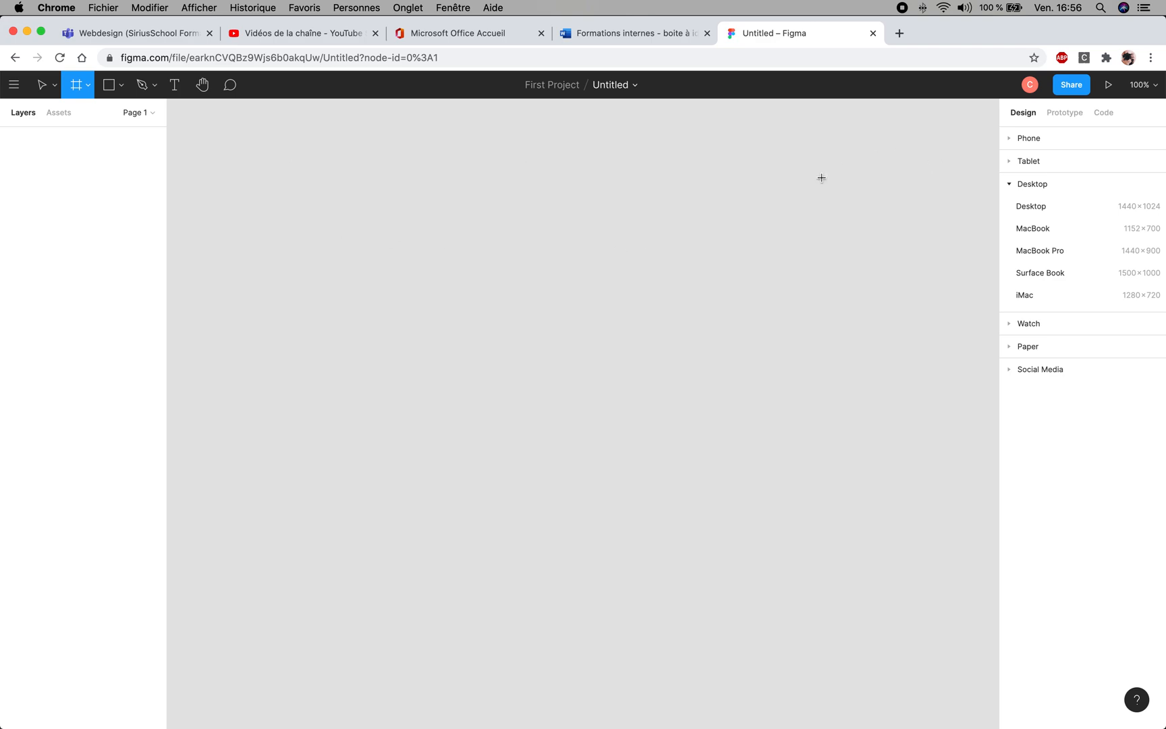
{"action": "left_click_drag", "start_coordinate": [263, 154], "coordinate": [937, 606]}
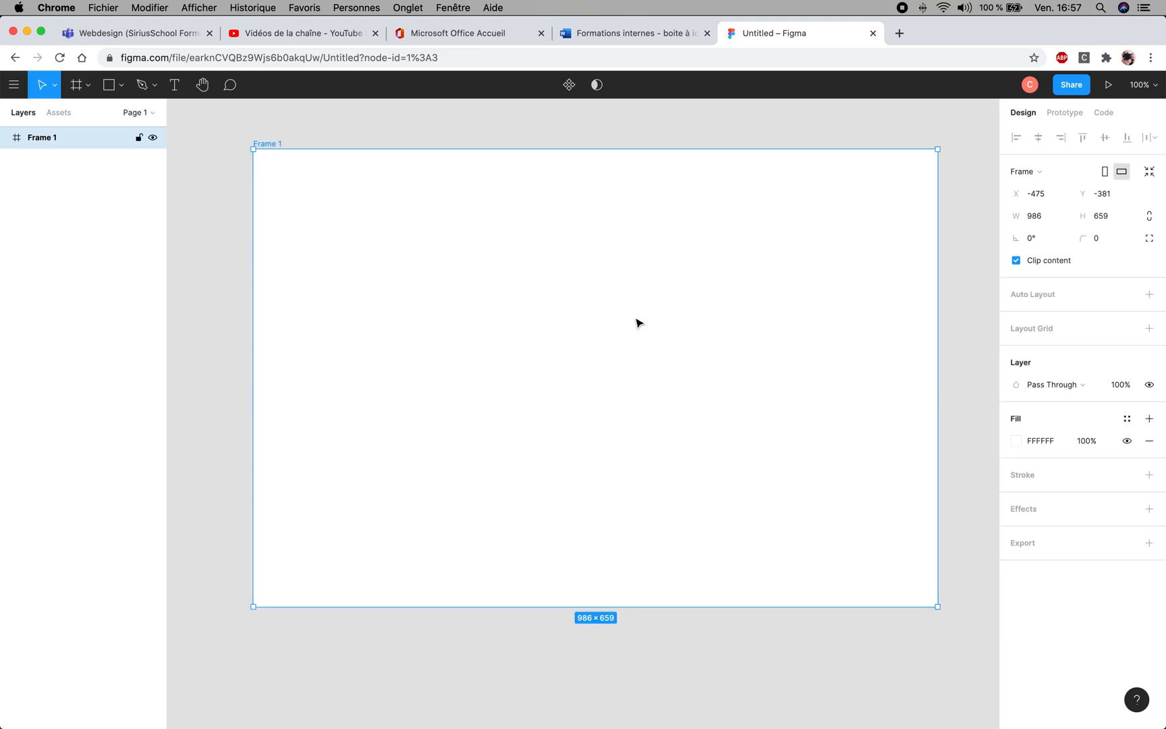
{"action": "left_click", "coordinate": [227, 149]}
- Reopen the Untitled file from the project's file list and rename it Soundwave
{"action": "left_click", "coordinate": [15, 86]}
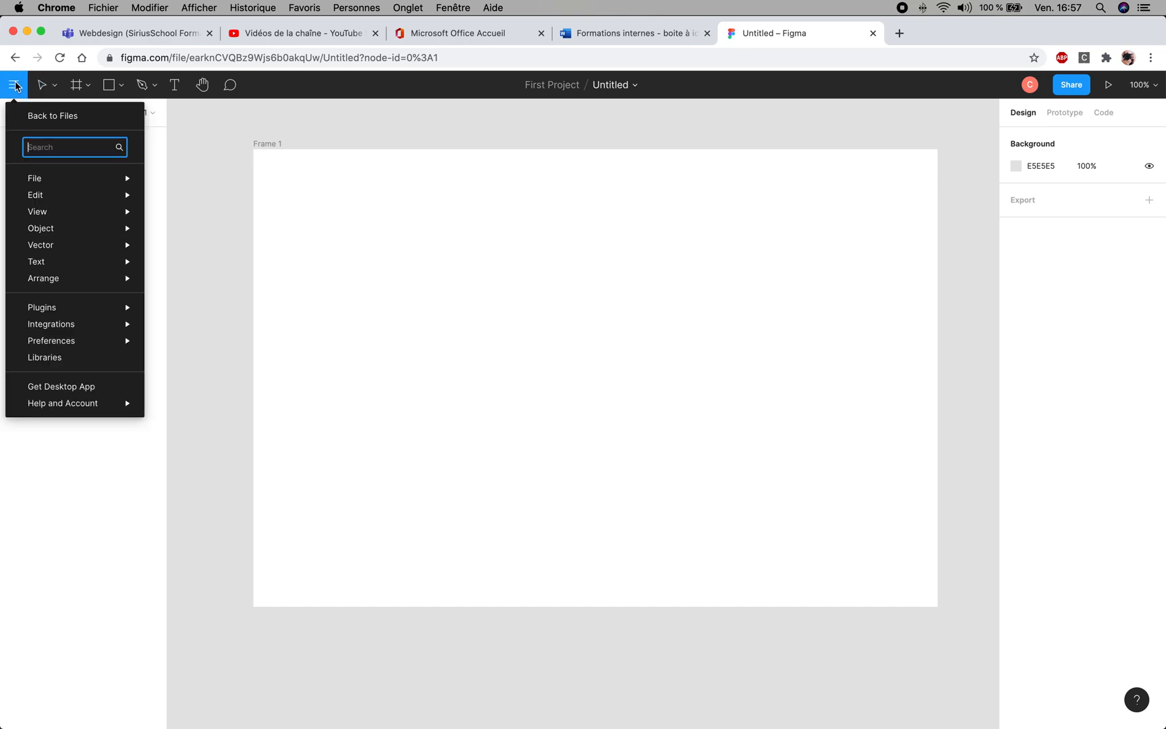
{"action": "left_click", "coordinate": [52, 116]}
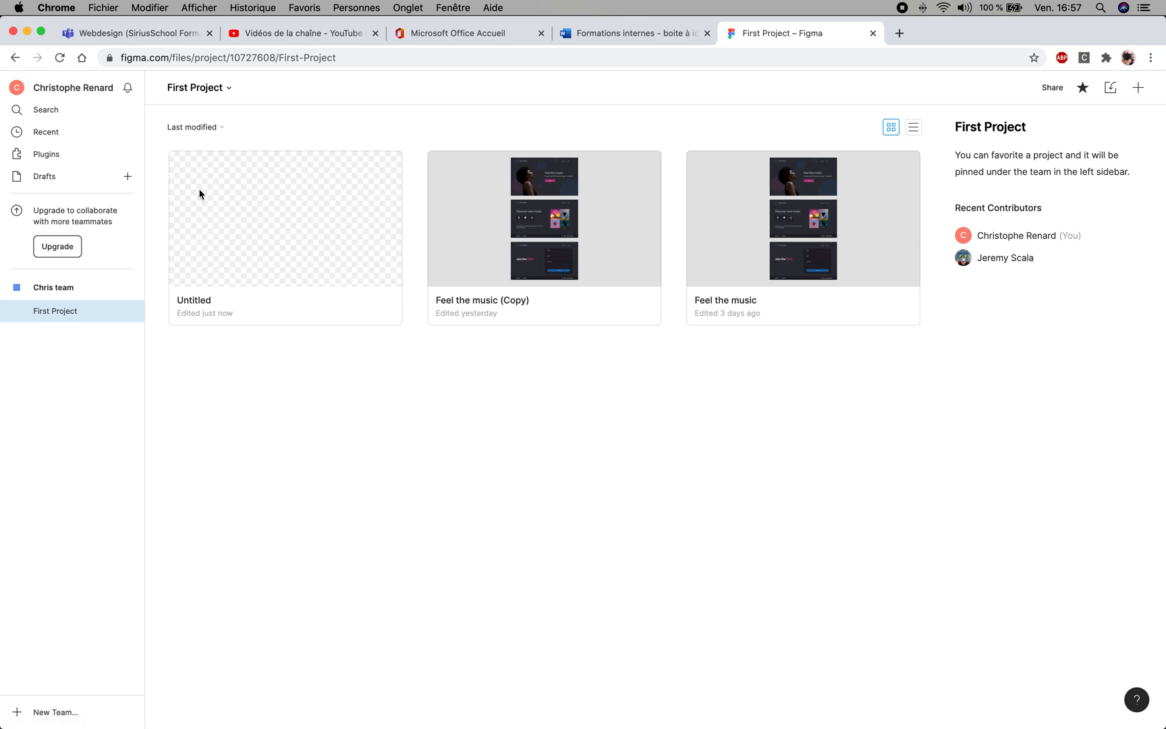
{"action": "double_click", "coordinate": [197, 301]}
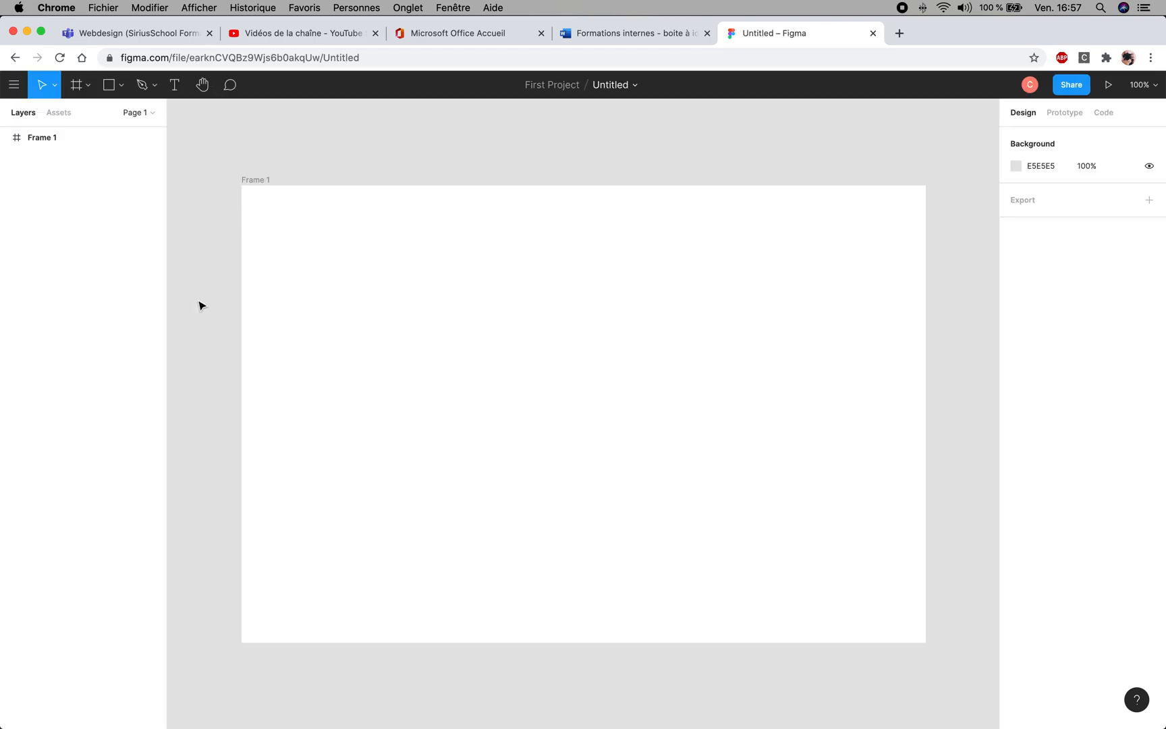
{"action": "double_click", "coordinate": [608, 84]}
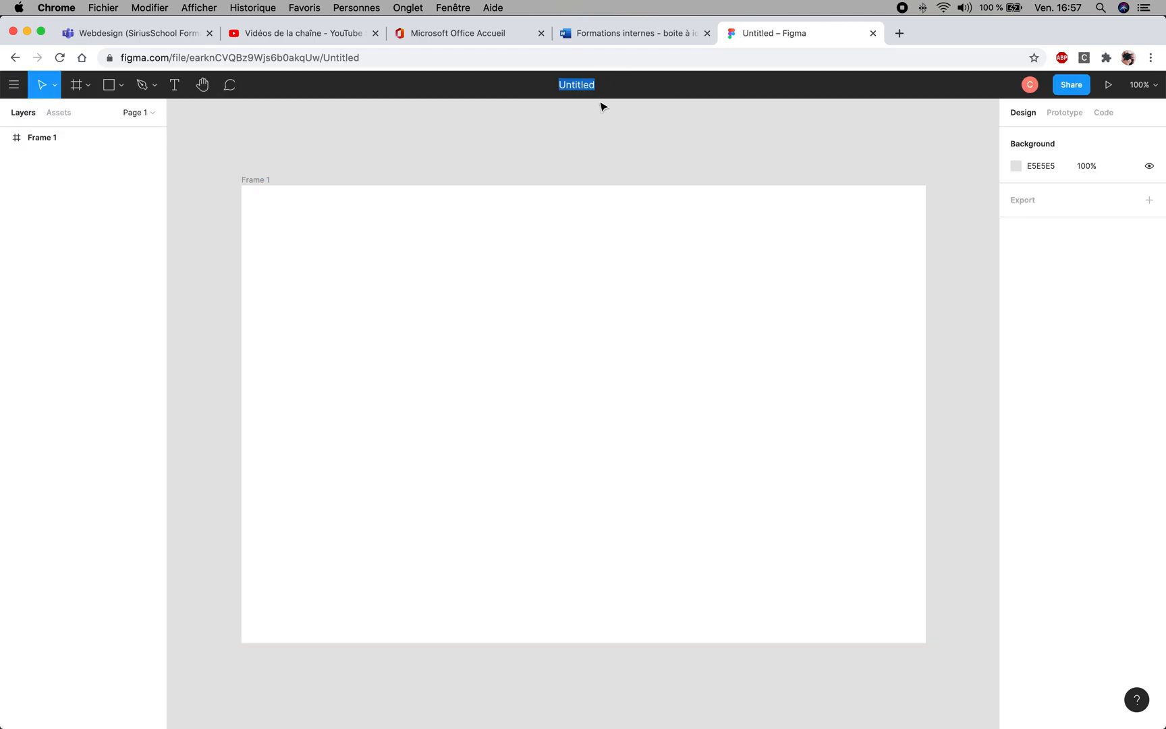
{"action": "type", "text": "Soundwave"}
{"action": "key", "text": "Return"}
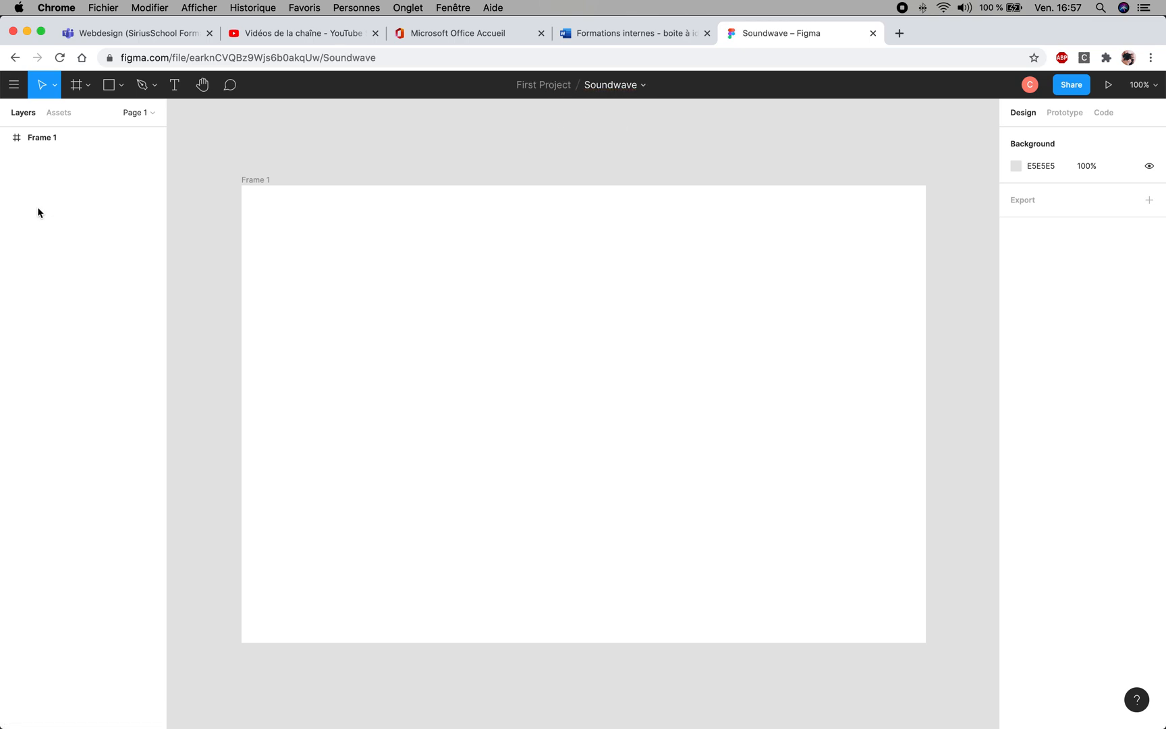
- Return to the project's file list and open the Feel the music (Copy) design
{"action": "left_click", "coordinate": [16, 86]}
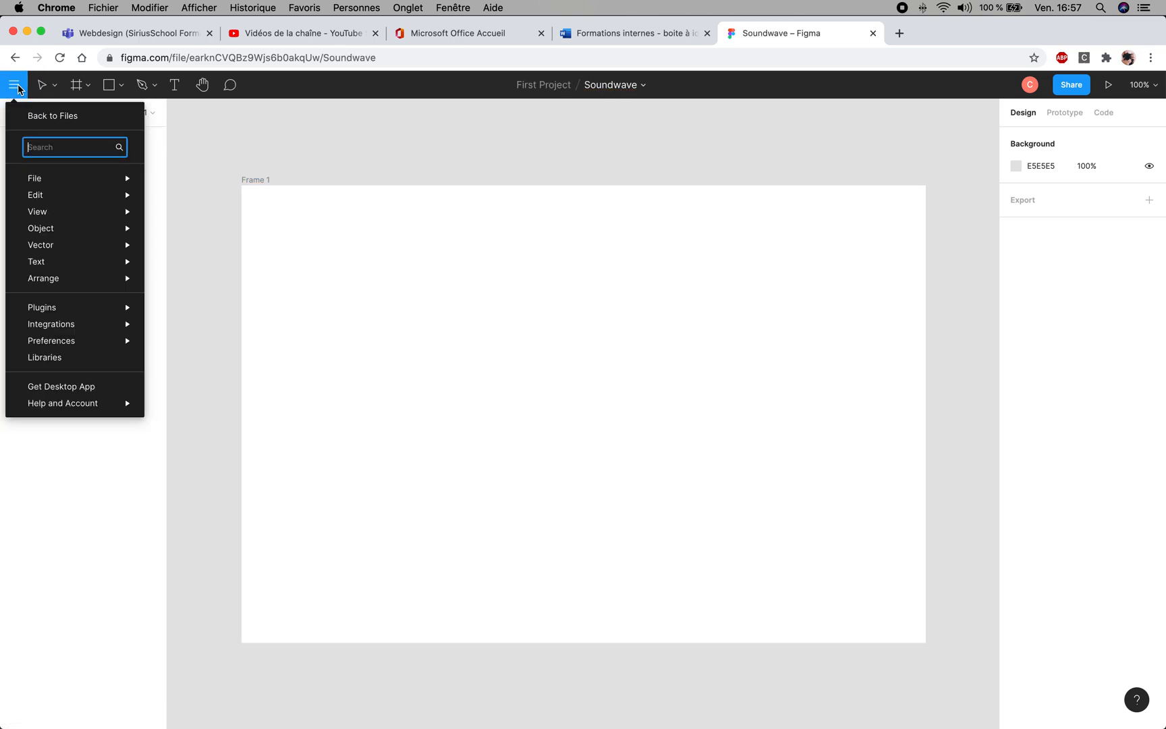
{"action": "left_click", "coordinate": [34, 119]}
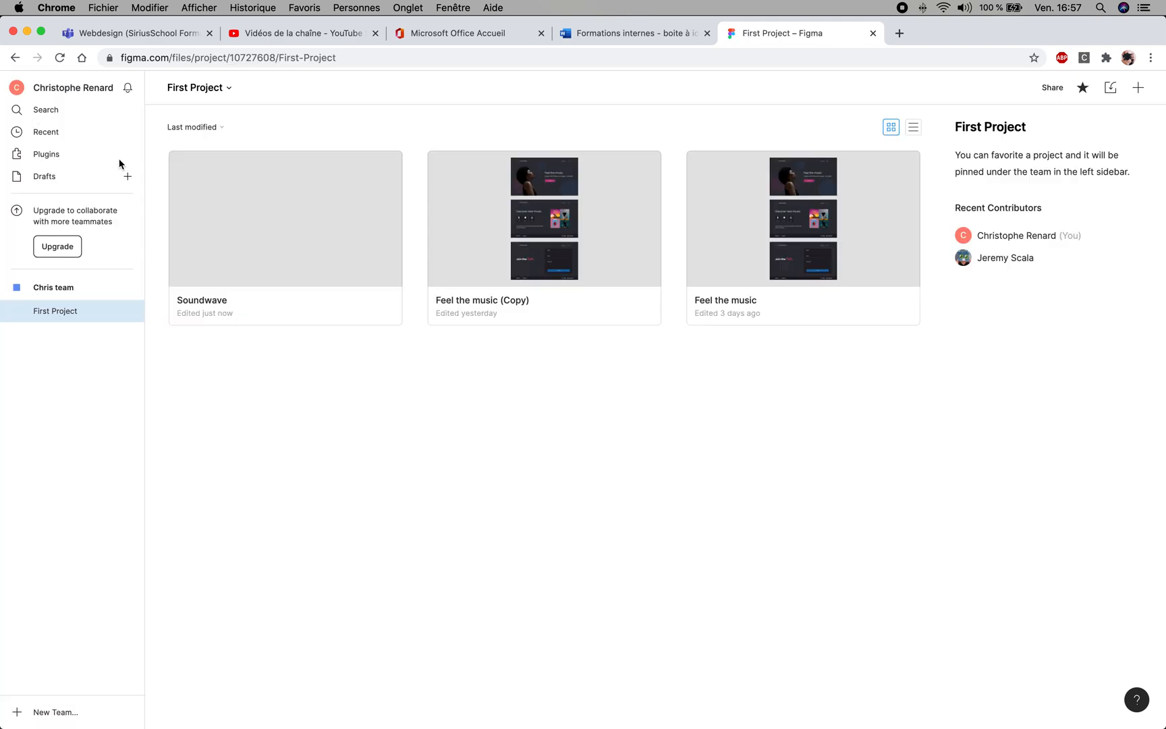
{"action": "double_click", "coordinate": [613, 211]}
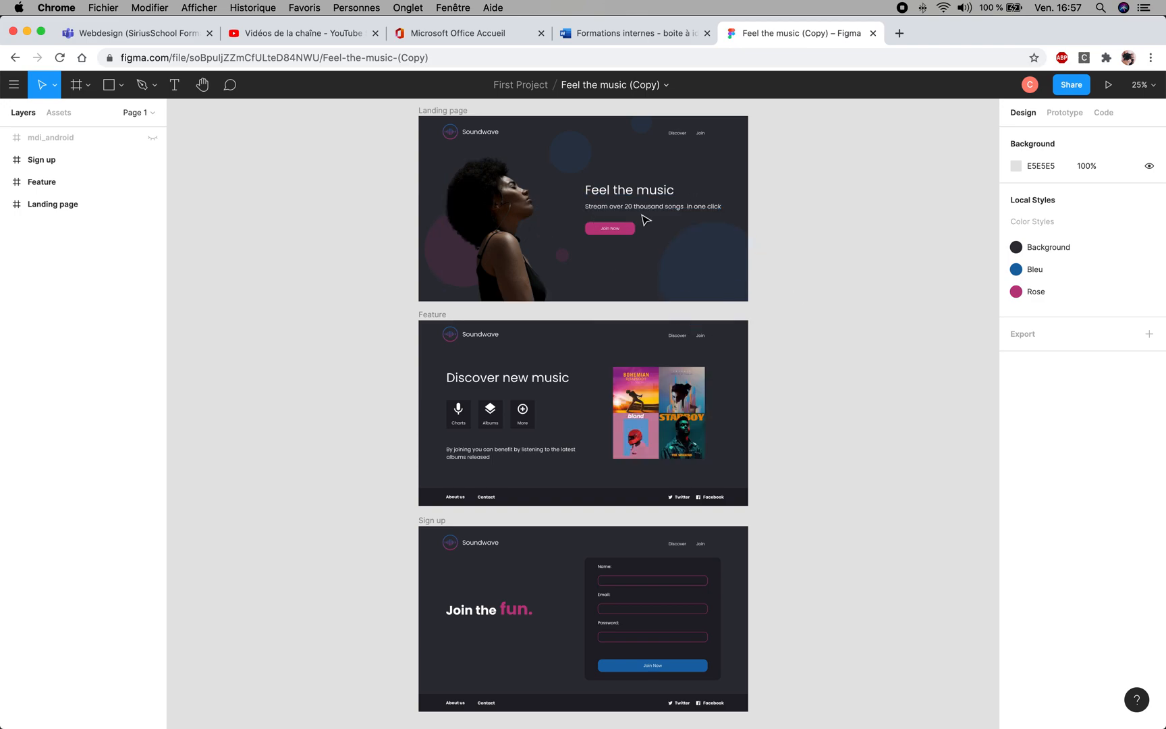
- Examine the Landing page, Feature and Sign up frames of the finished design from first to last
{"action": "scroll", "coordinate": [641, 226], "scroll_direction": "up", "scroll_amount": 5}
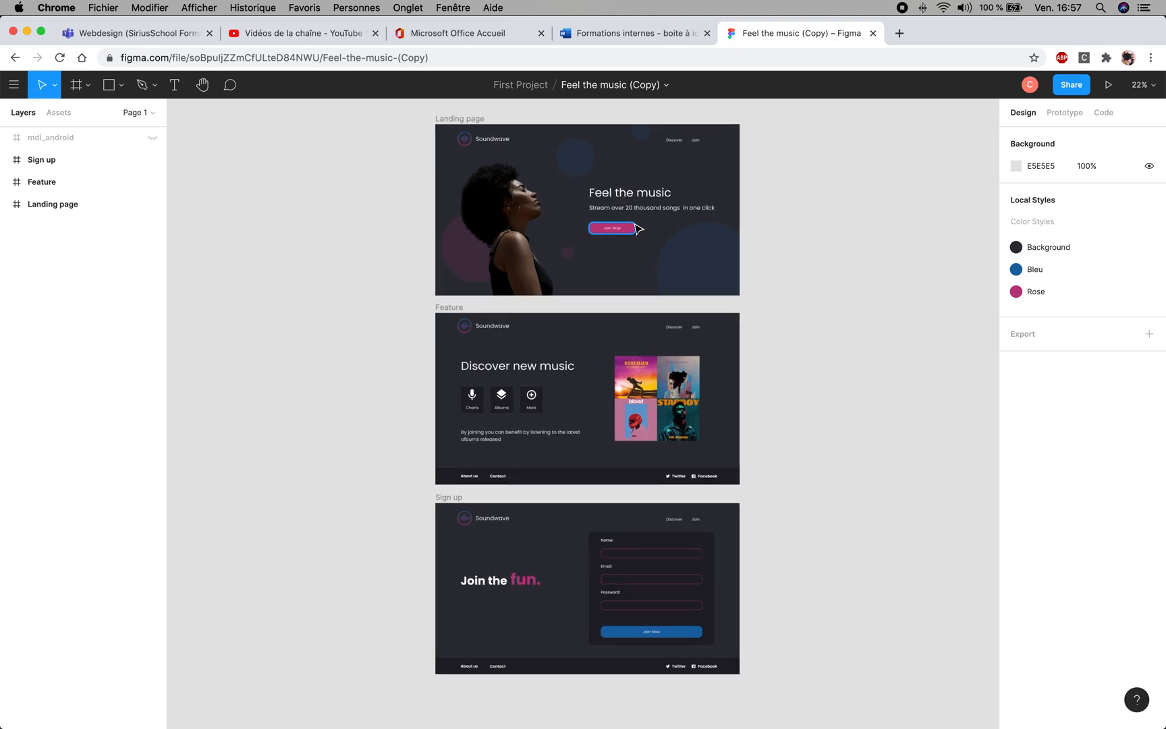
{"action": "scroll", "coordinate": [636, 230], "scroll_direction": "up", "scroll_amount": 5}
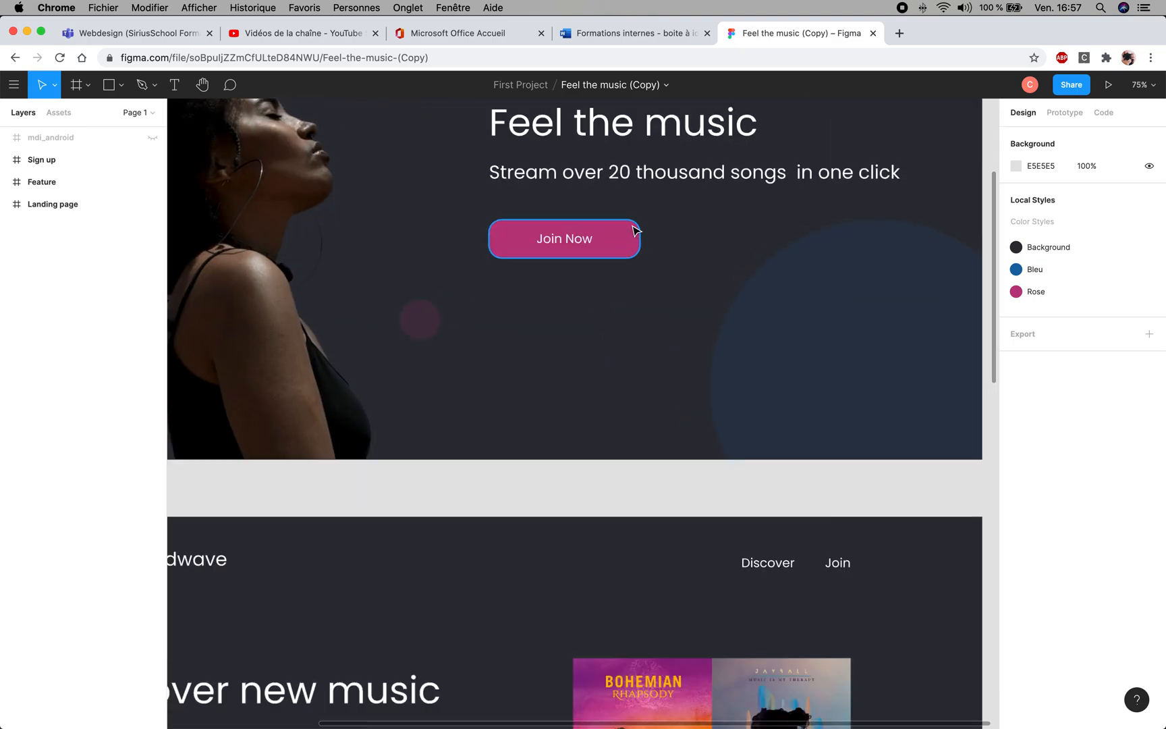
{"action": "scroll", "coordinate": [637, 230], "scroll_direction": "down", "scroll_amount": 2}
{"action": "left_click_drag", "start_coordinate": [518, 217], "coordinate": [573, 394]}
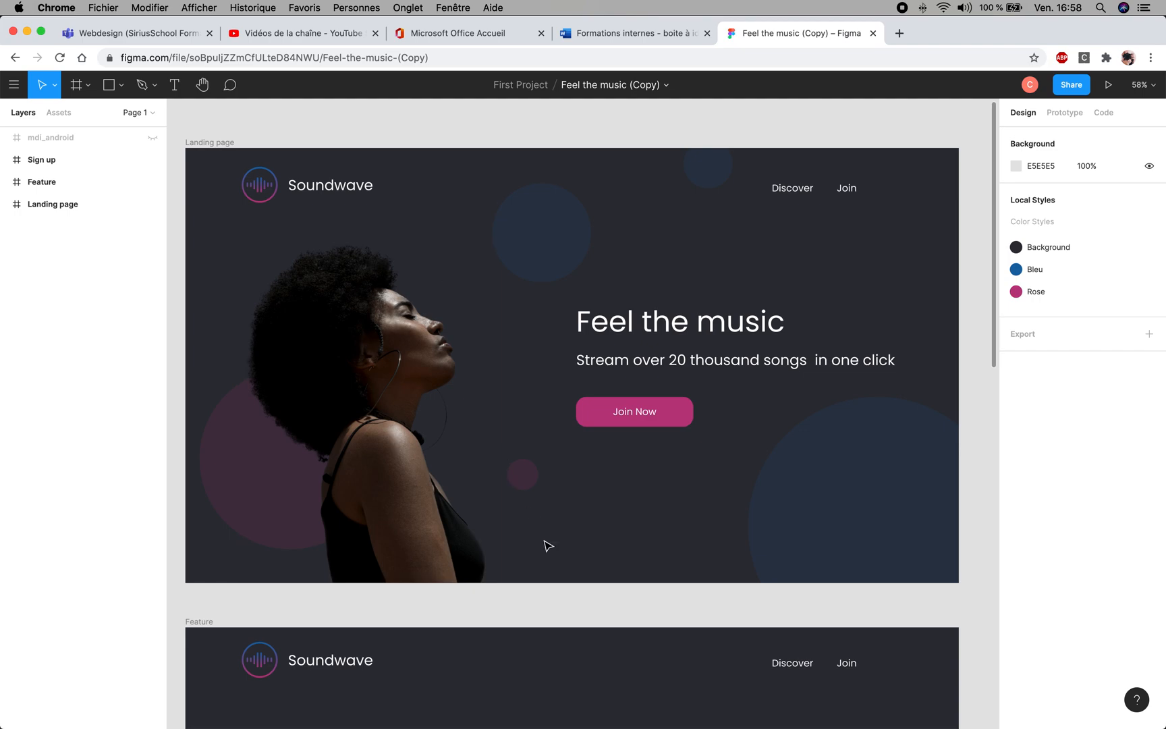
{"action": "scroll", "coordinate": [532, 514], "scroll_direction": "down", "scroll_amount": 1}
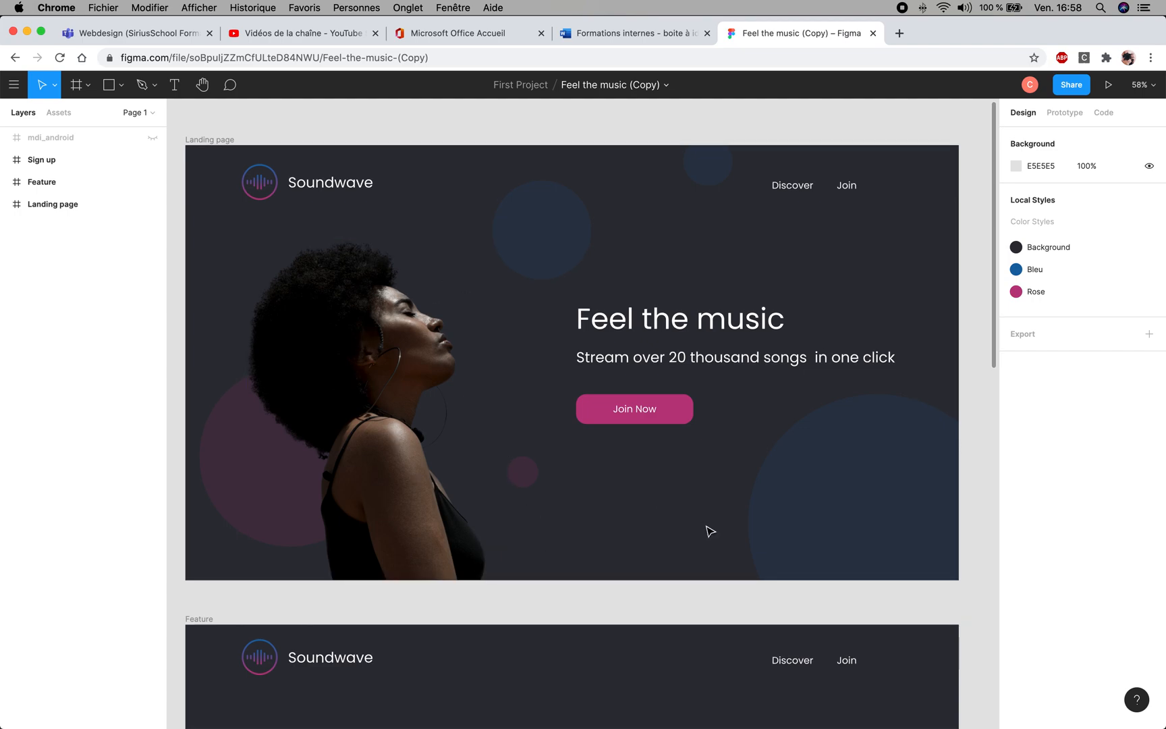
{"action": "key", "text": "space"}
{"action": "left_click_drag", "start_coordinate": [620, 533], "coordinate": [683, 250]}
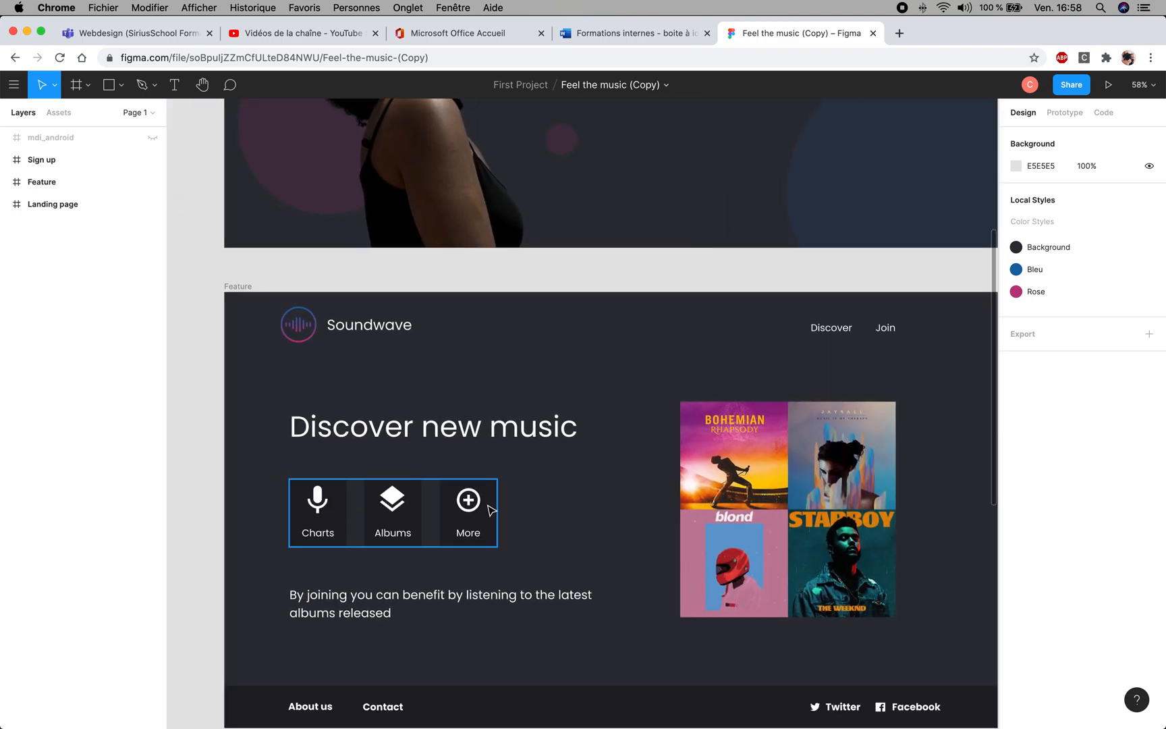
{"action": "key", "text": "space"}
{"action": "left_click_drag", "start_coordinate": [683, 611], "coordinate": [549, 200]}
{"action": "key", "text": "space"}
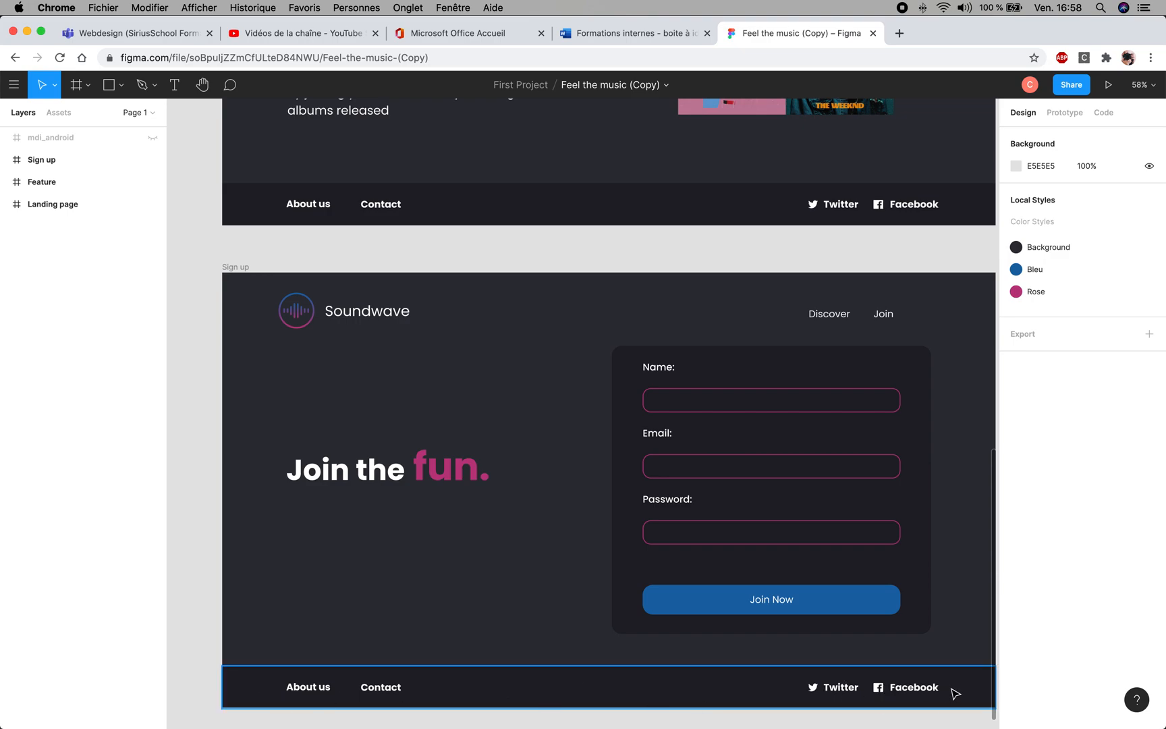
{"action": "key", "text": "space"}
{"action": "left_click_drag", "start_coordinate": [539, 656], "coordinate": [505, 574]}
{"action": "key", "text": "space"}
- Examine the footer and header navigation of the Sign up and Feature frames, going back up to the Landing page
{"action": "left_click_drag", "start_coordinate": [437, 249], "coordinate": [463, 393]}
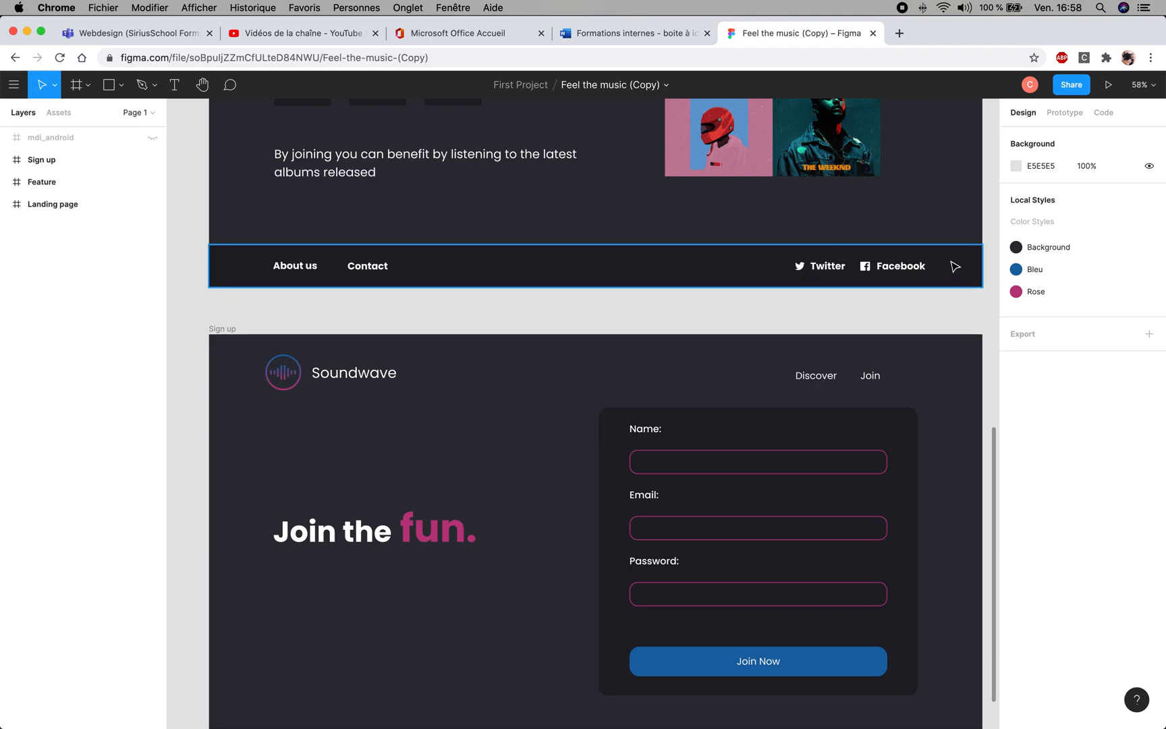
{"action": "left_click", "coordinate": [801, 307]}
{"action": "key", "text": "space"}
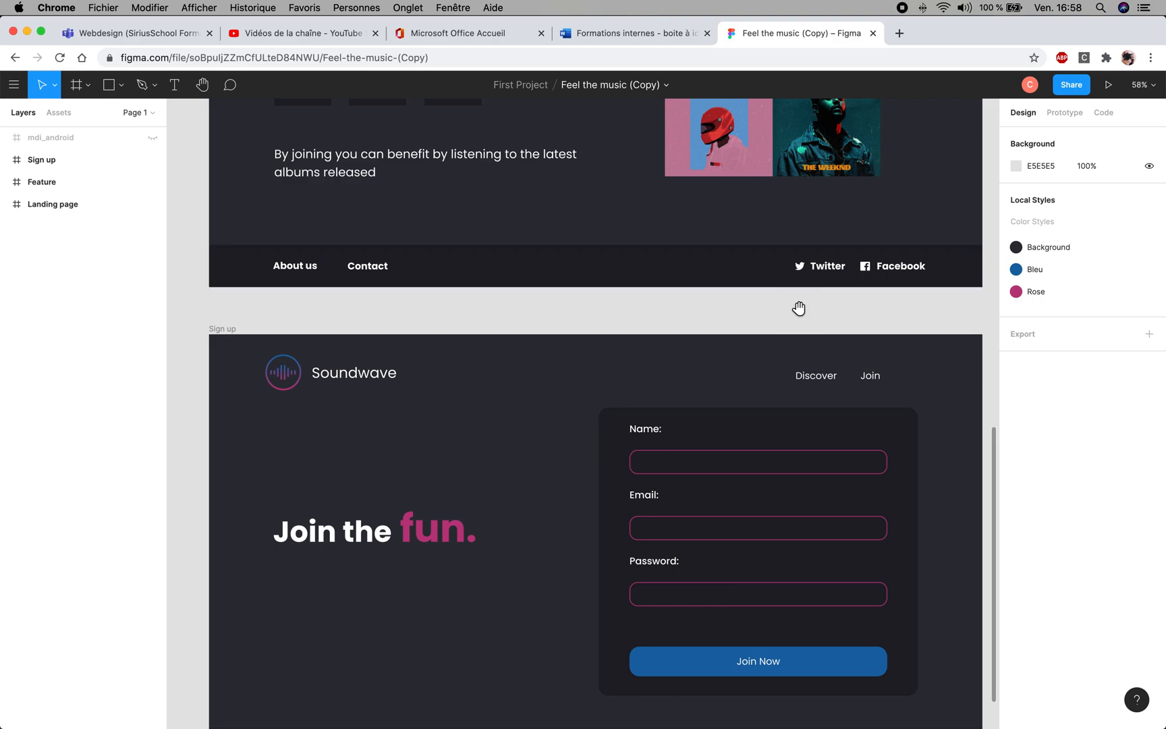
{"action": "left_click_drag", "start_coordinate": [713, 236], "coordinate": [681, 367]}
{"action": "left_click_drag", "start_coordinate": [707, 406], "coordinate": [698, 477]}
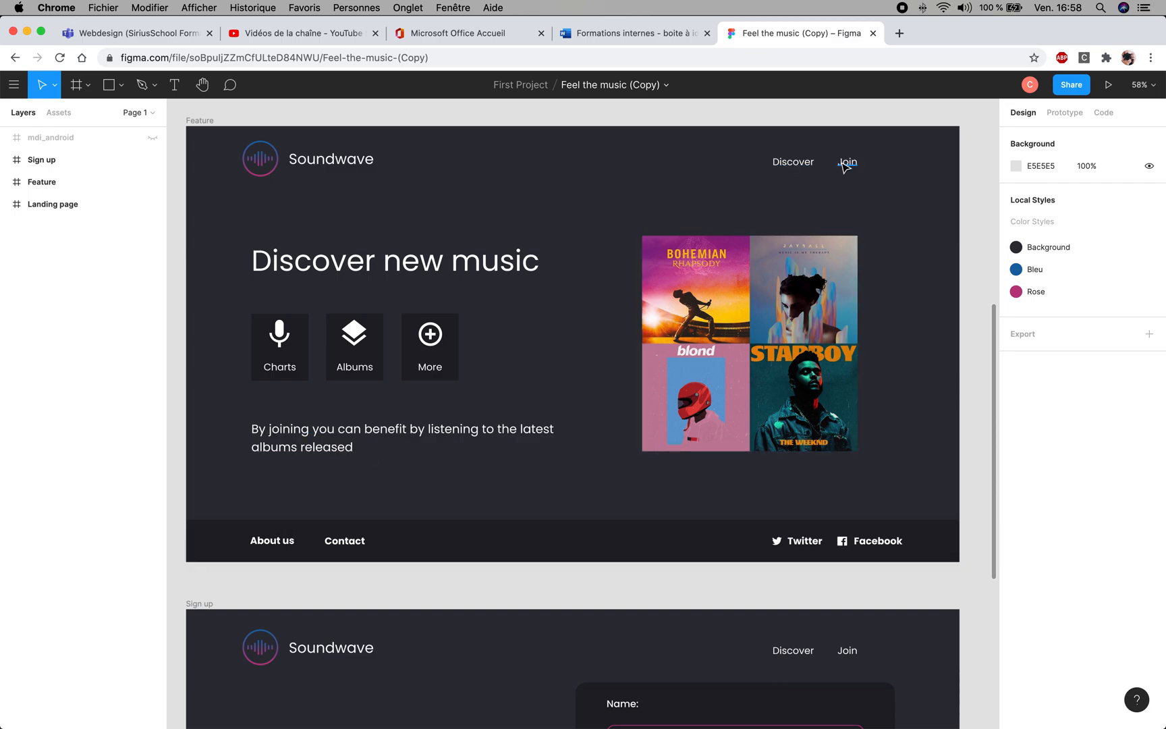
{"action": "key", "text": "space"}
{"action": "left_click_drag", "start_coordinate": [458, 339], "coordinate": [422, 143]}
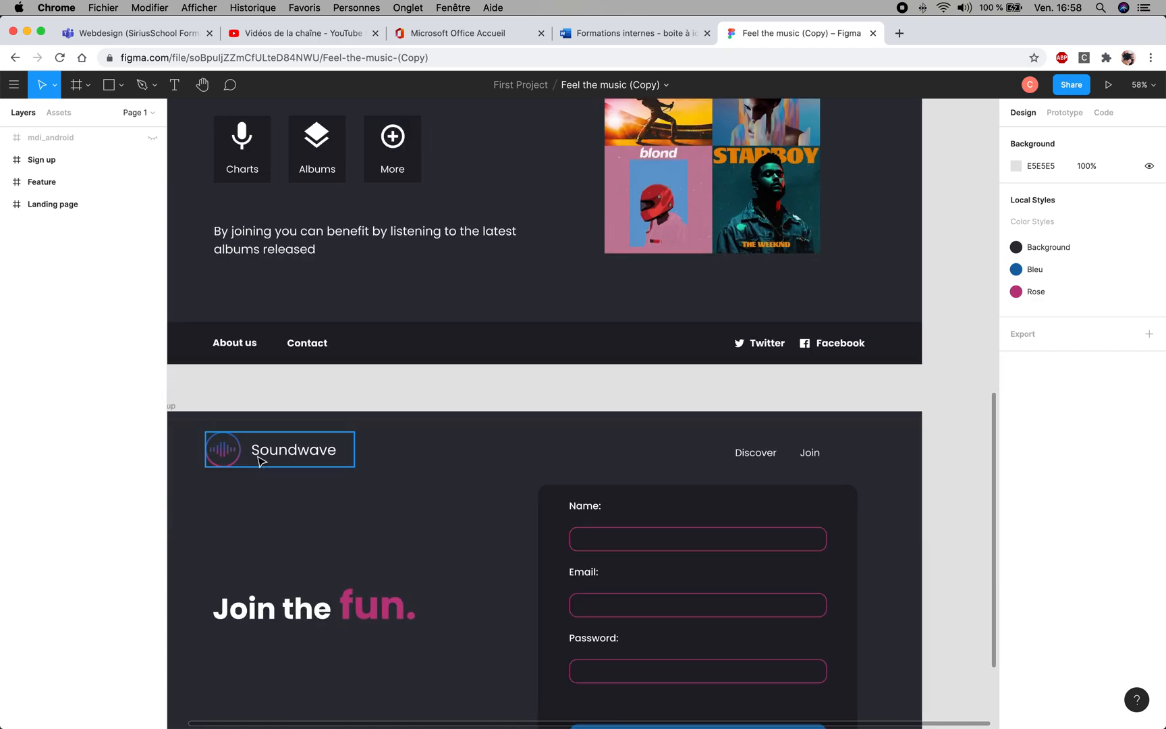
{"action": "scroll", "coordinate": [547, 403], "scroll_direction": "up", "scroll_amount": 10}
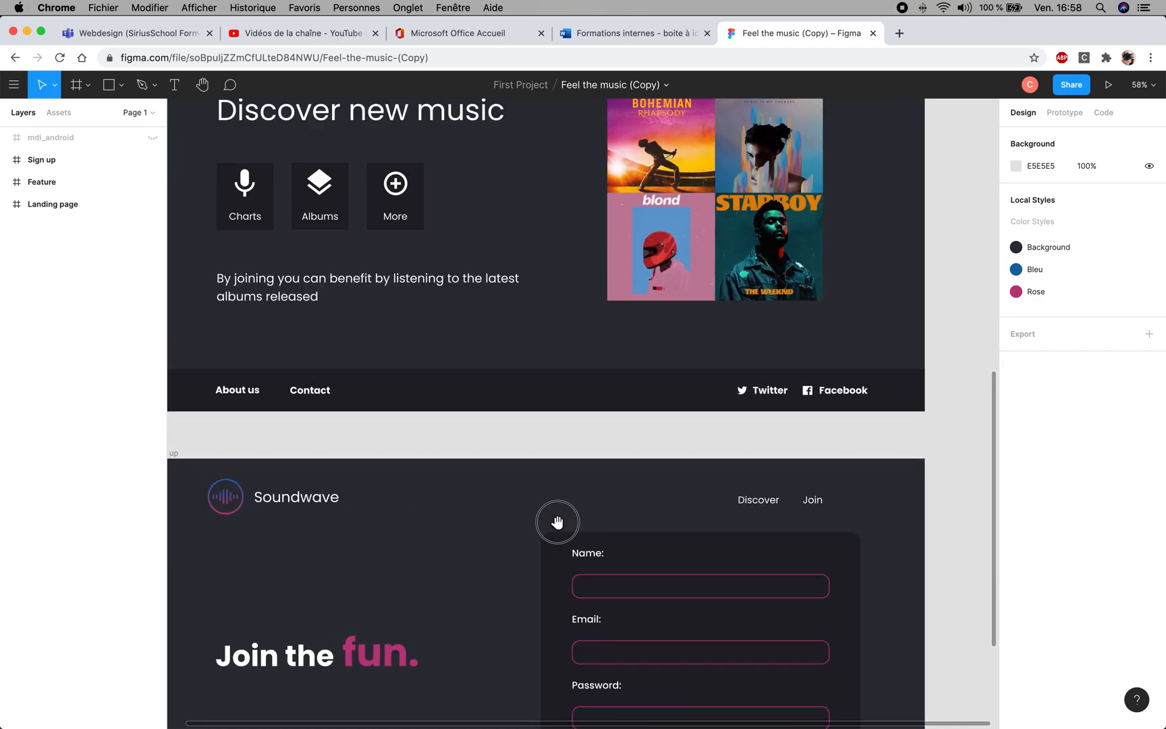
{"action": "scroll", "coordinate": [589, 380], "scroll_direction": "up", "scroll_amount": 3}
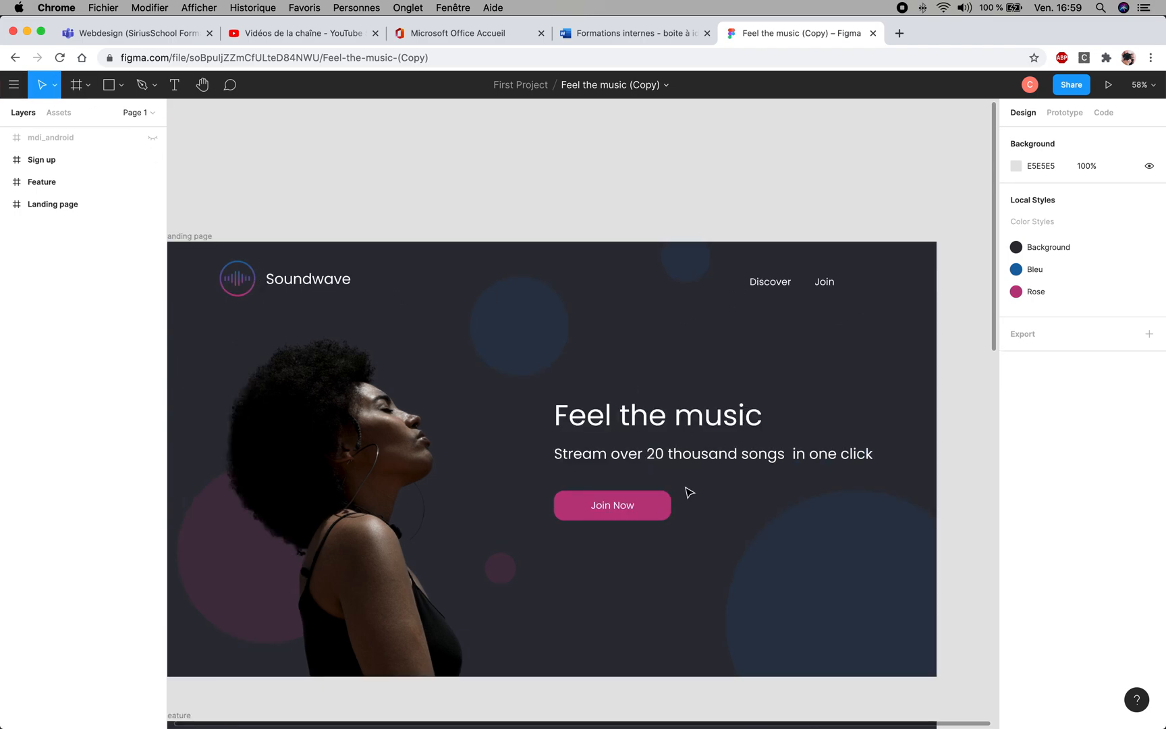
{"action": "left_click_drag", "start_coordinate": [545, 453], "coordinate": [566, 444]}
- Review the design's page sequence from the Landing page through Feature to the Sign up form
{"action": "scroll", "coordinate": [539, 433], "scroll_direction": "down", "scroll_amount": 3}
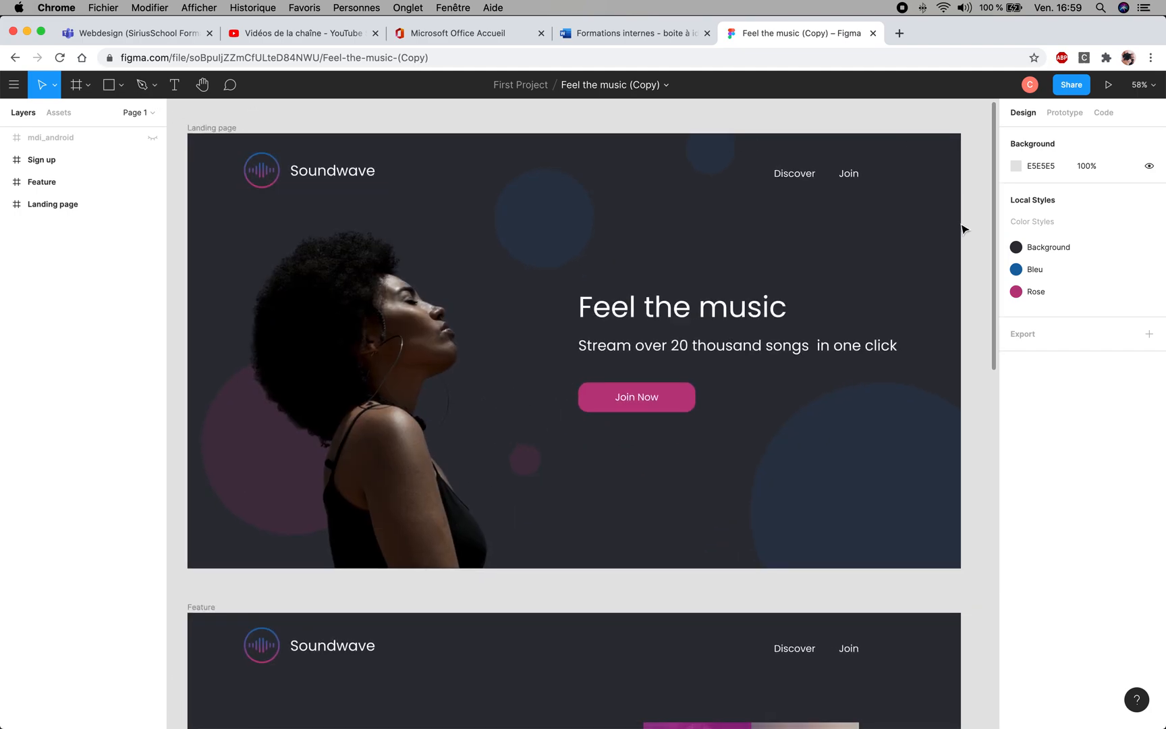
{"action": "left_click_drag", "start_coordinate": [631, 492], "coordinate": [644, 463]}
{"action": "left_click_drag", "start_coordinate": [645, 567], "coordinate": [616, 320]}
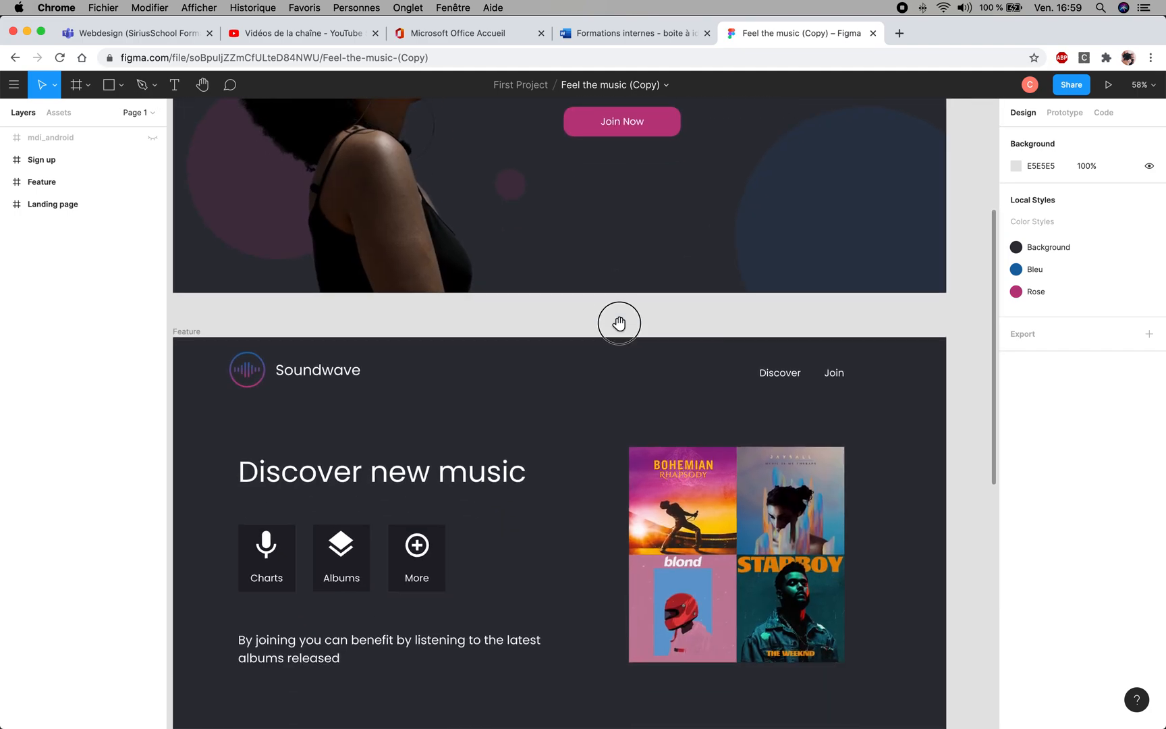
{"action": "left_click_drag", "start_coordinate": [632, 598], "coordinate": [666, 359]}
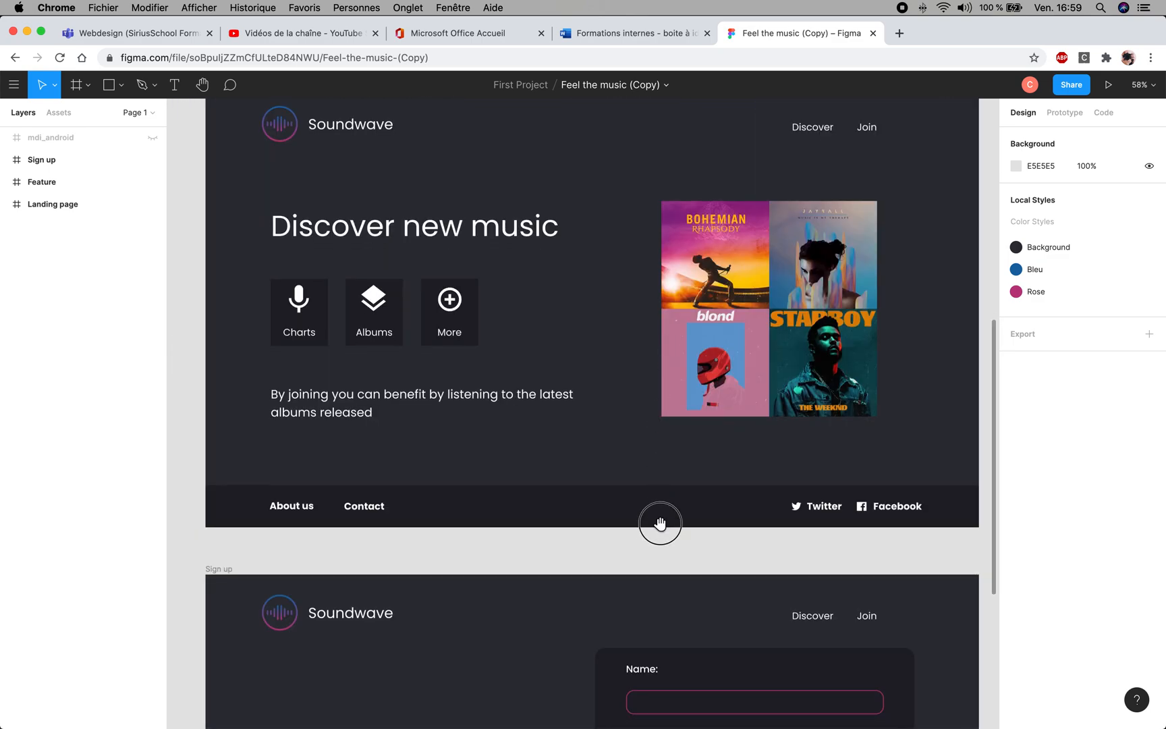
{"action": "left_click_drag", "start_coordinate": [659, 520], "coordinate": [620, 247]}
{"action": "left_click_drag", "start_coordinate": [606, 515], "coordinate": [617, 334]}
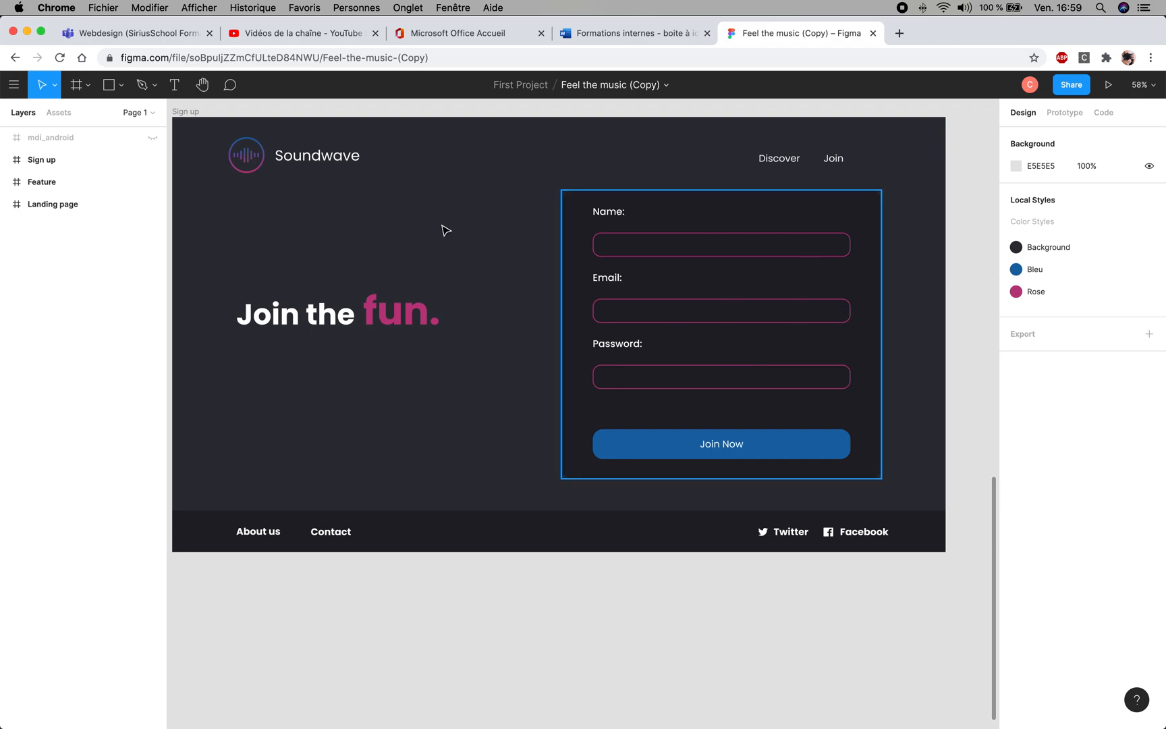
{"action": "left_click_drag", "start_coordinate": [447, 209], "coordinate": [484, 438]}
{"action": "left_click_drag", "start_coordinate": [482, 268], "coordinate": [489, 411]}
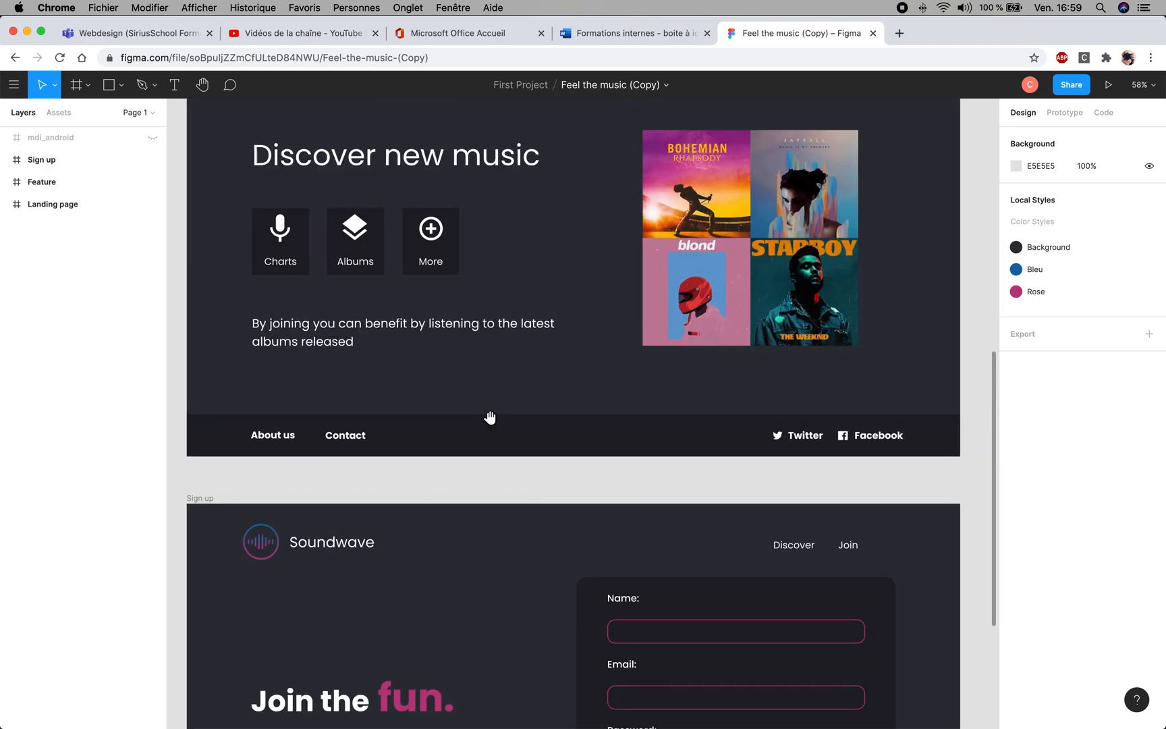
- Inspect the Feature frame's layout and its transition to Sign up, then study the Landing page's image, headline and circles
{"action": "left_click_drag", "start_coordinate": [643, 297], "coordinate": [580, 198]}
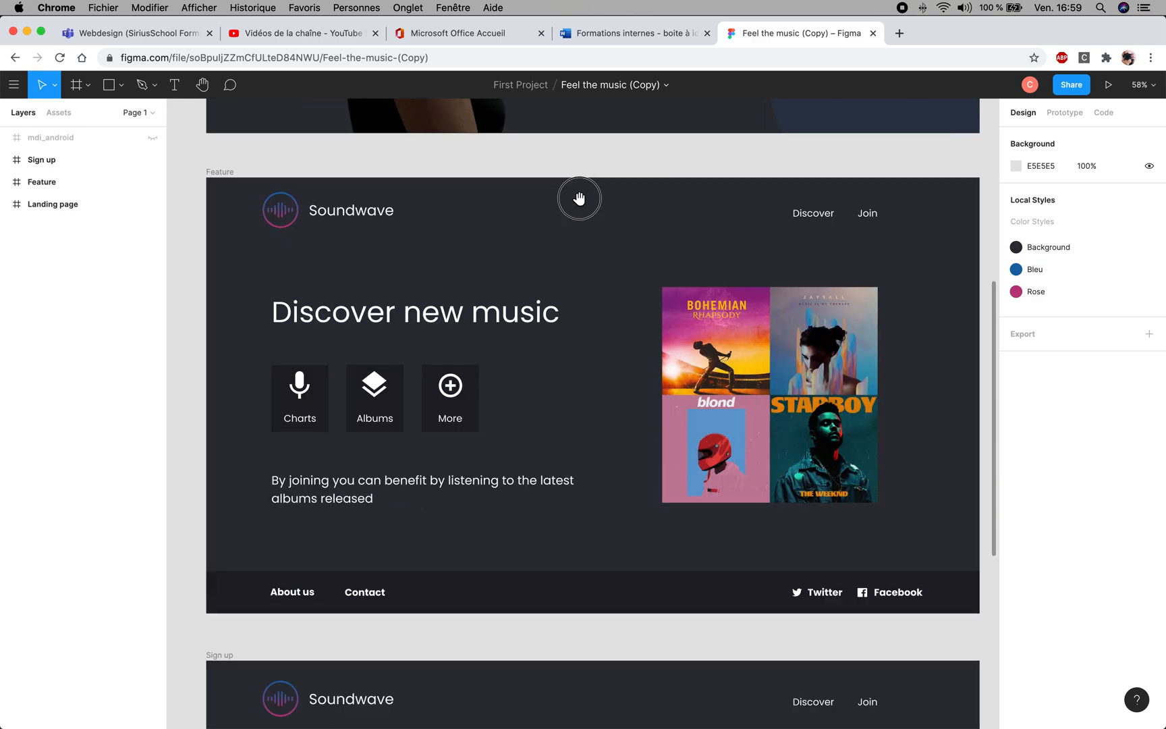
{"action": "left_click_drag", "start_coordinate": [649, 500], "coordinate": [620, 307]}
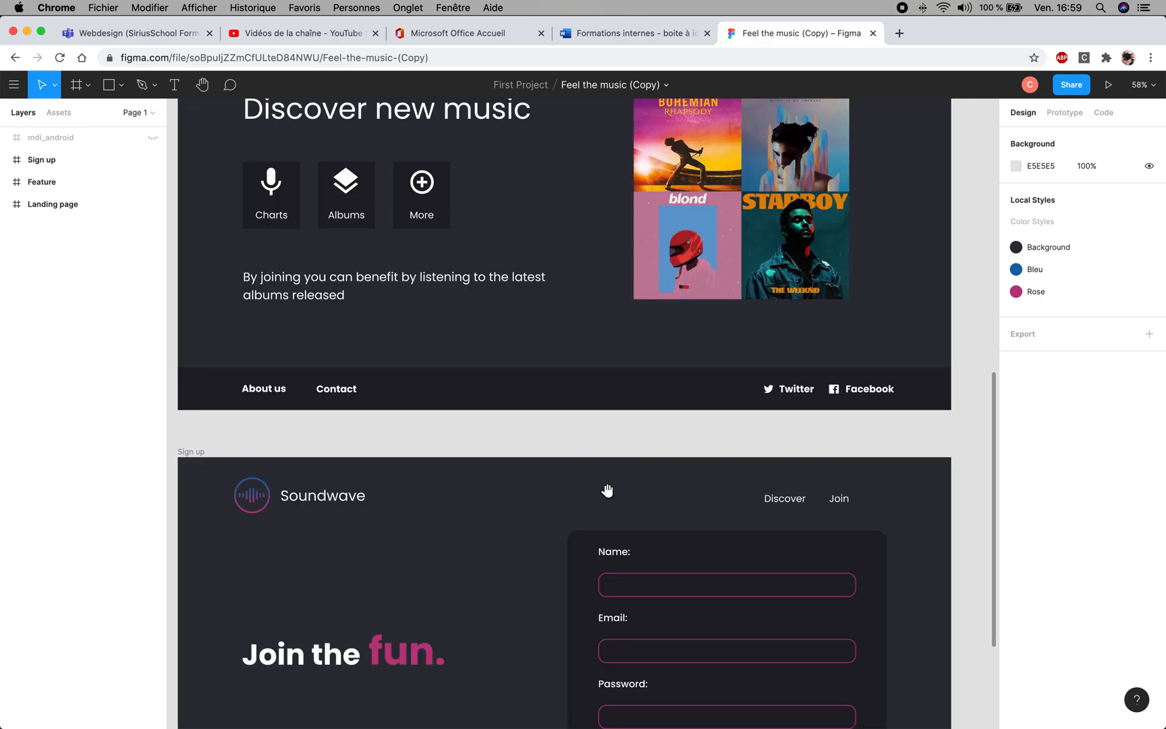
{"action": "left_click_drag", "start_coordinate": [614, 229], "coordinate": [633, 448]}
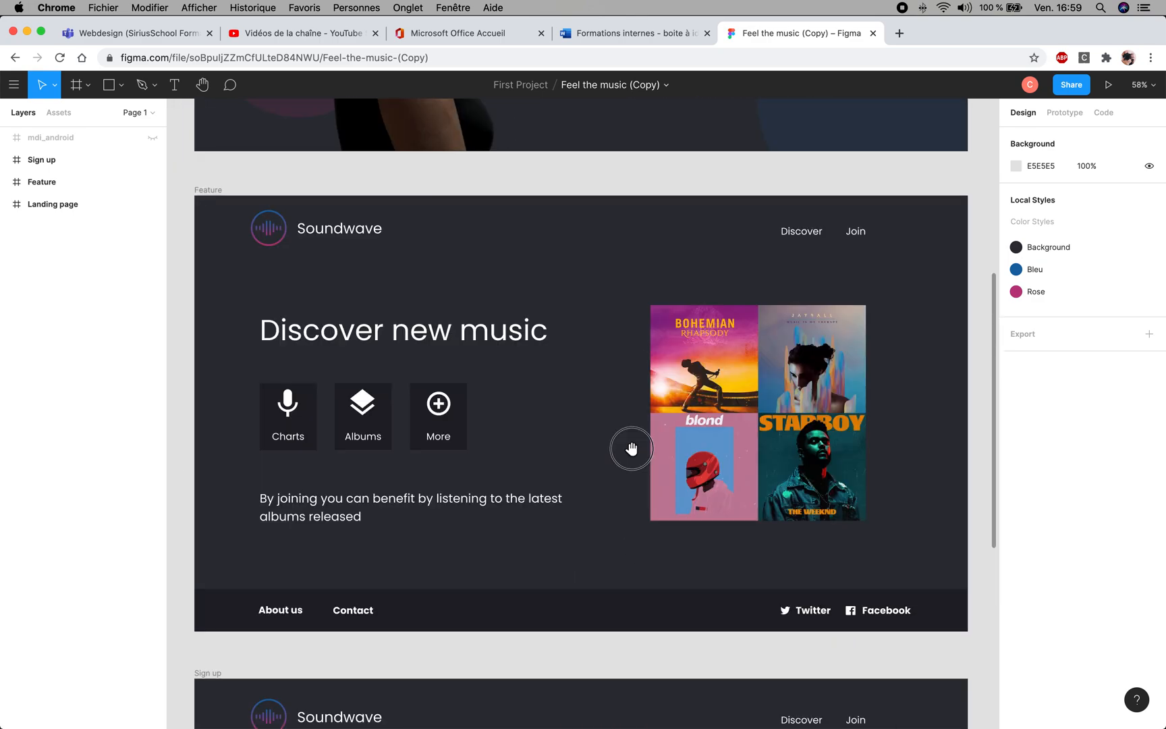
{"action": "scroll", "coordinate": [609, 395], "scroll_direction": "up", "scroll_amount": 5}
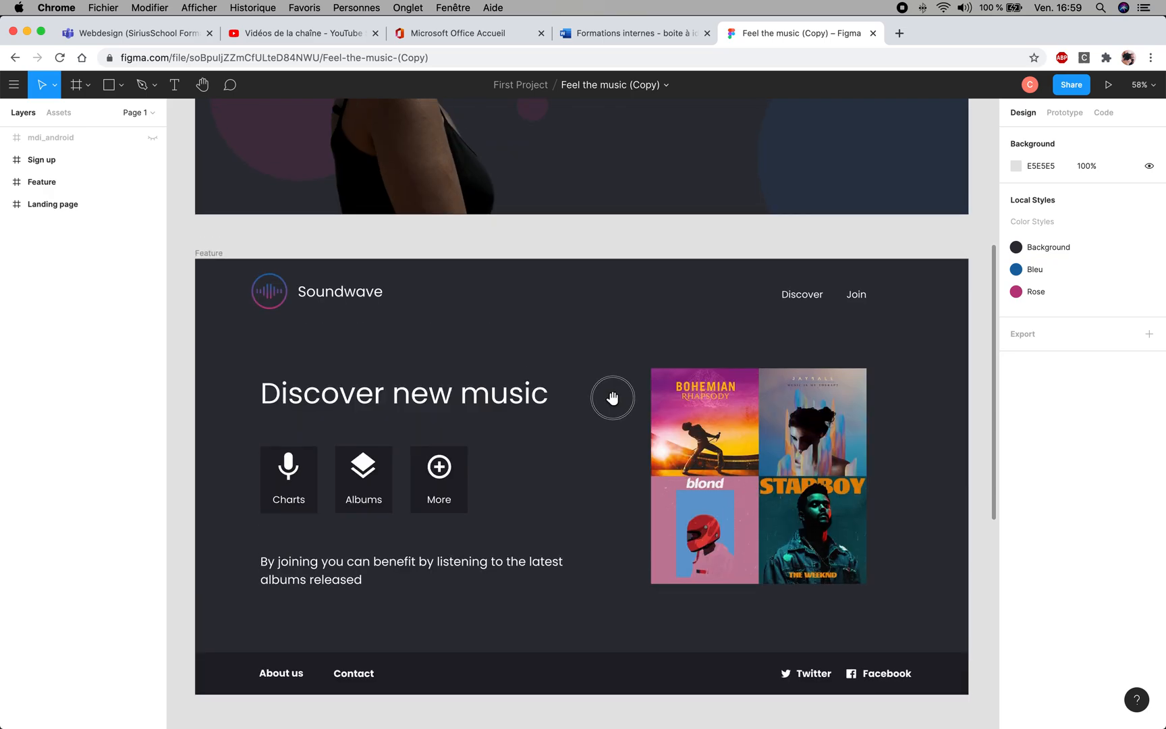
{"action": "scroll", "coordinate": [425, 624], "scroll_direction": "down", "scroll_amount": 5}
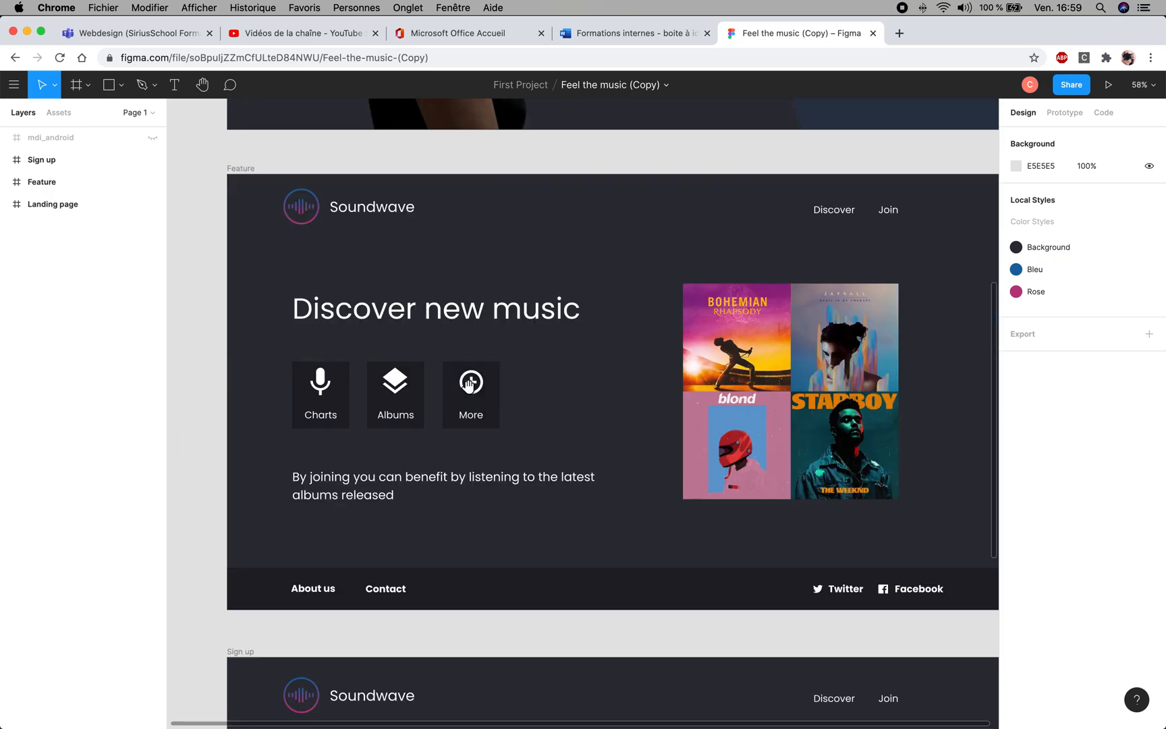
{"action": "scroll", "coordinate": [756, 650], "scroll_direction": "down", "scroll_amount": 4}
{"action": "scroll", "coordinate": [731, 531], "scroll_direction": "up", "scroll_amount": 6}
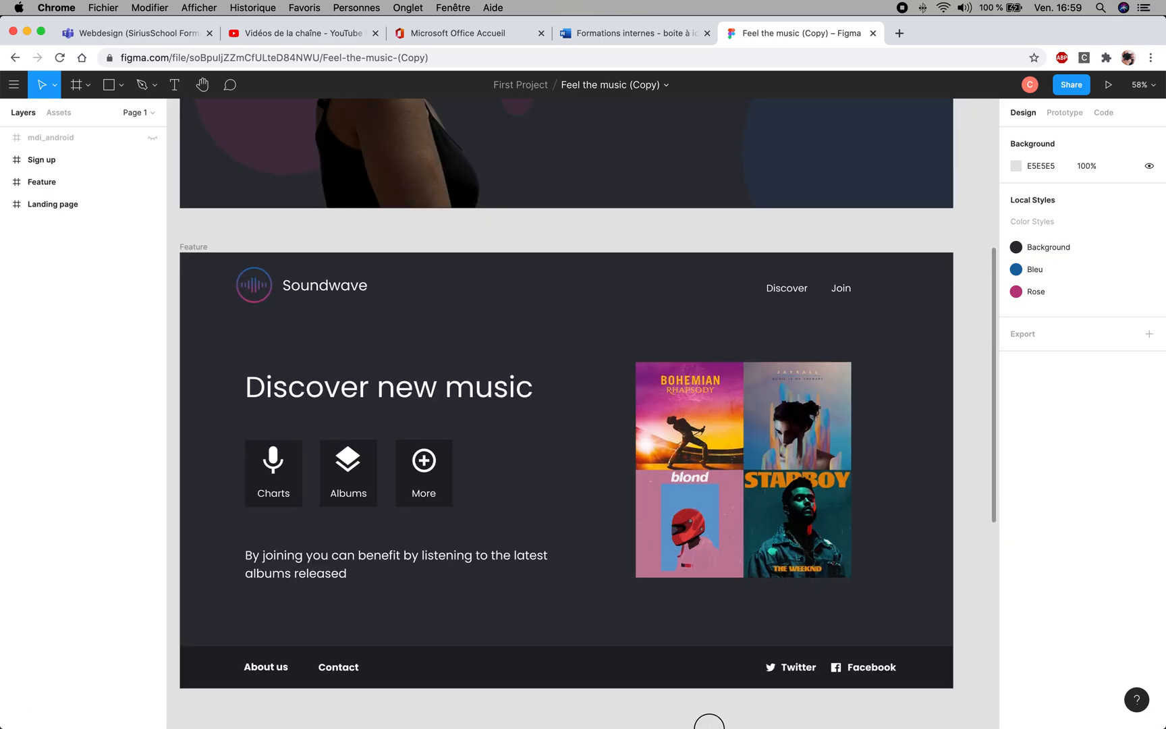
{"action": "left_click_drag", "start_coordinate": [576, 275], "coordinate": [582, 614]}
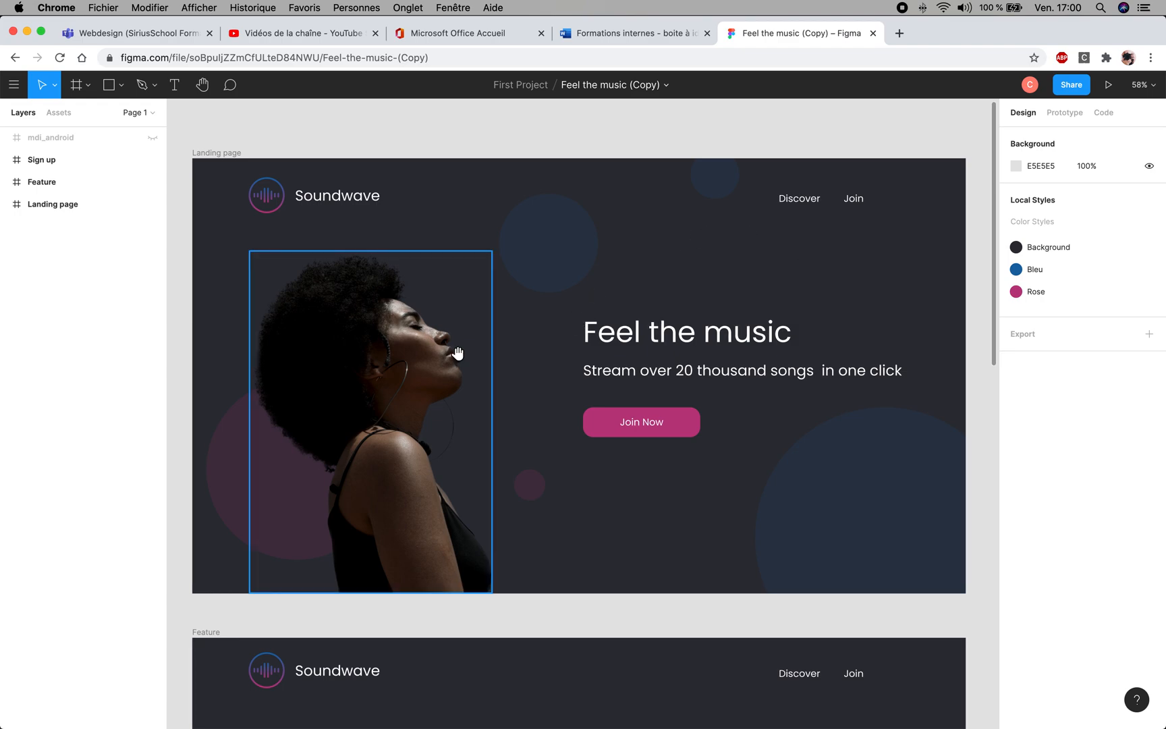
{"action": "mouse_move", "coordinate": [458, 346]}
{"action": "left_mouse_down"}
{"action": "mouse_move", "coordinate": [486, 304]}
{"action": "mouse_move", "coordinate": [470, 343]}
{"action": "left_mouse_up"}
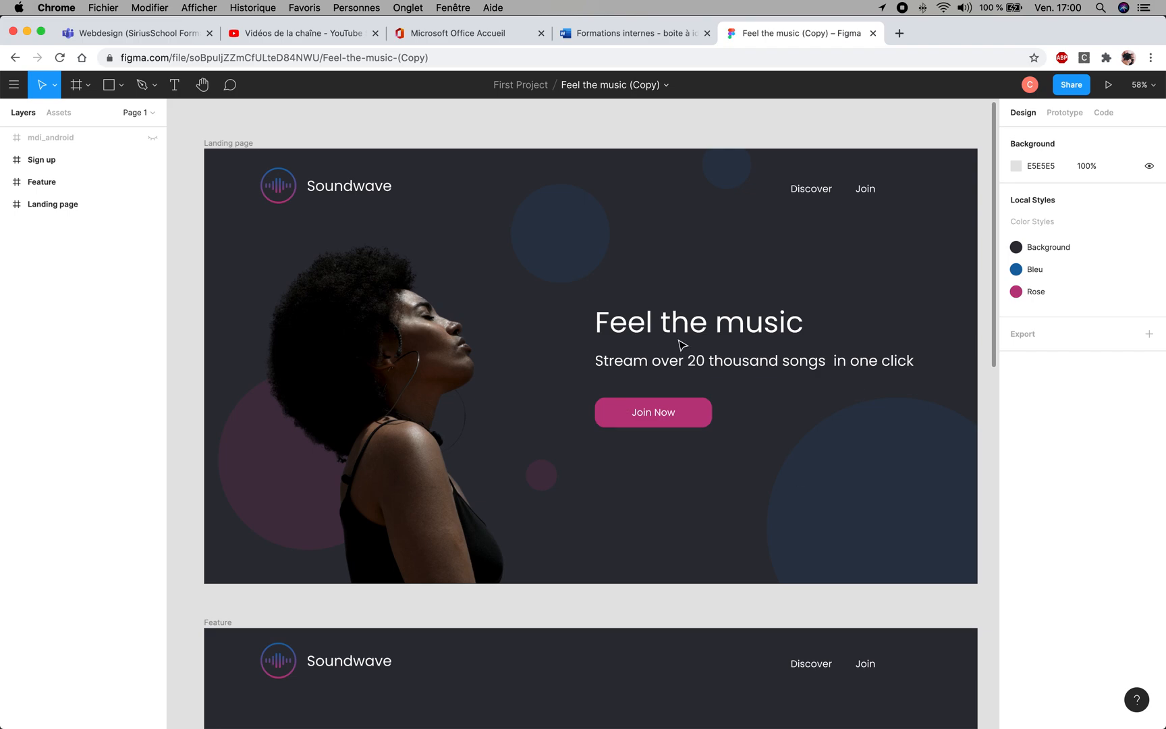
{"action": "key", "text": "space"}
{"action": "mouse_move", "coordinate": [706, 293]}
{"action": "left_mouse_down"}
{"action": "mouse_move", "coordinate": [720, 245]}
{"action": "mouse_move", "coordinate": [721, 286]}
{"action": "mouse_move", "coordinate": [704, 282]}
{"action": "left_mouse_up"}
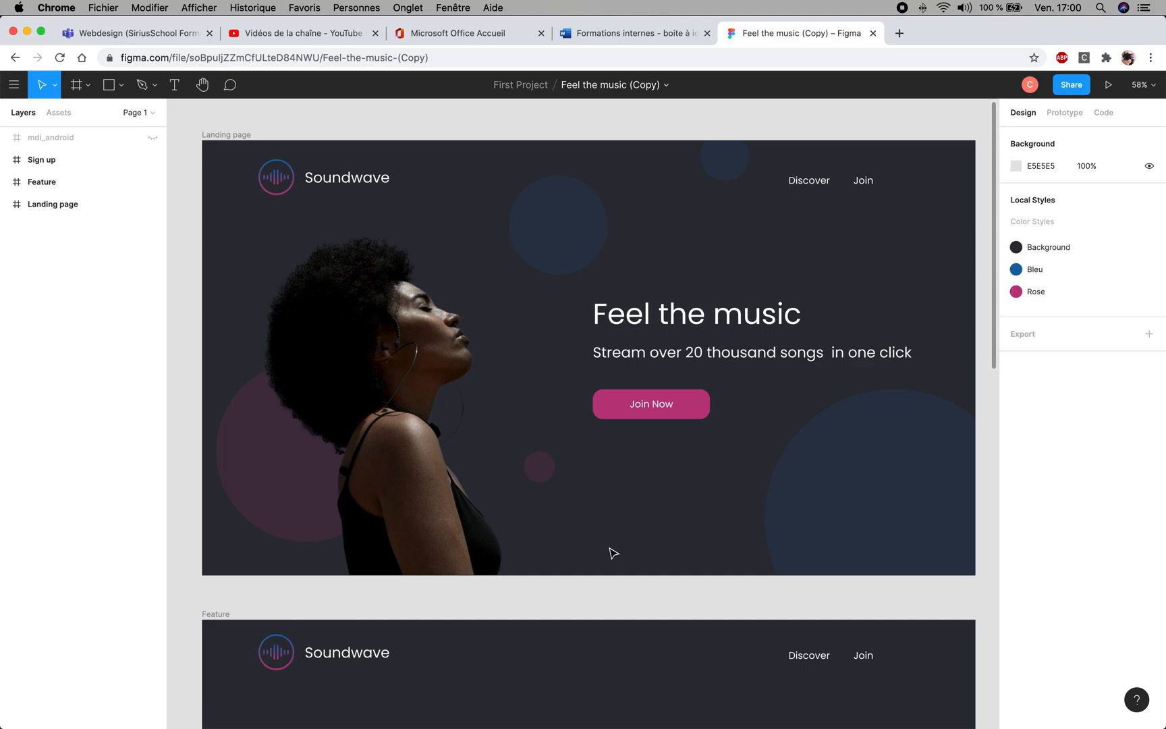
- Return to the project's file list and open the Soundwave file
{"action": "left_click", "coordinate": [14, 87]}
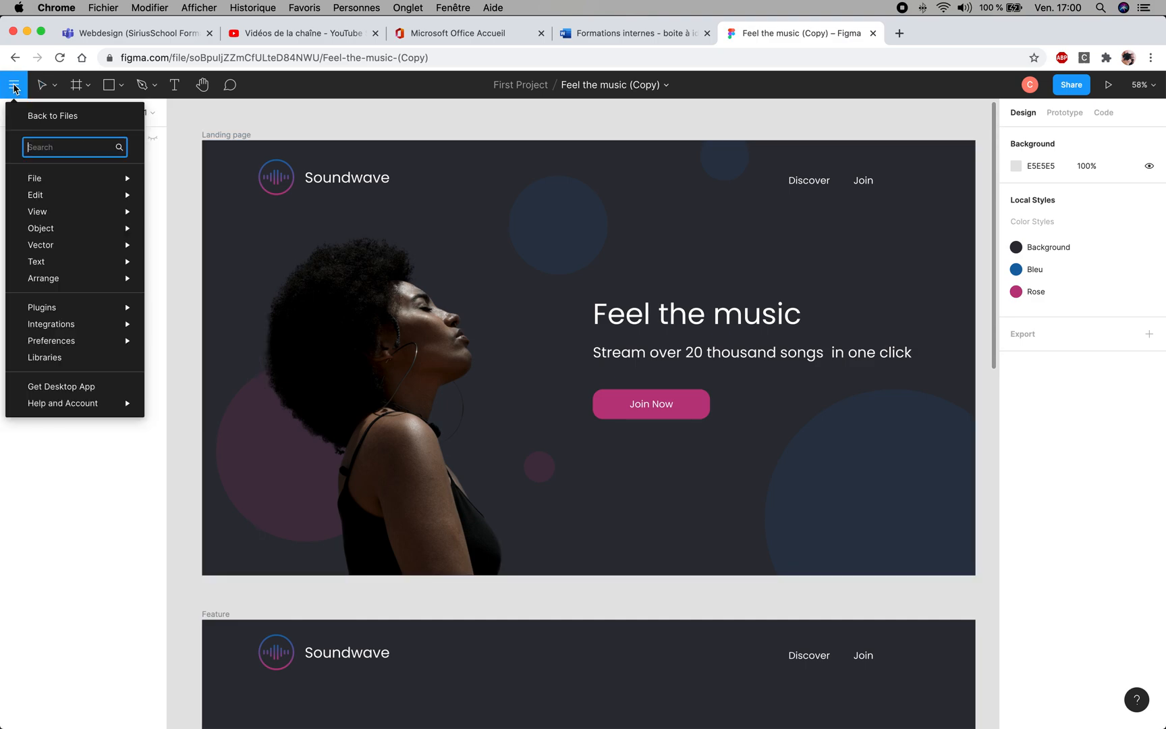
{"action": "left_click", "coordinate": [40, 119]}
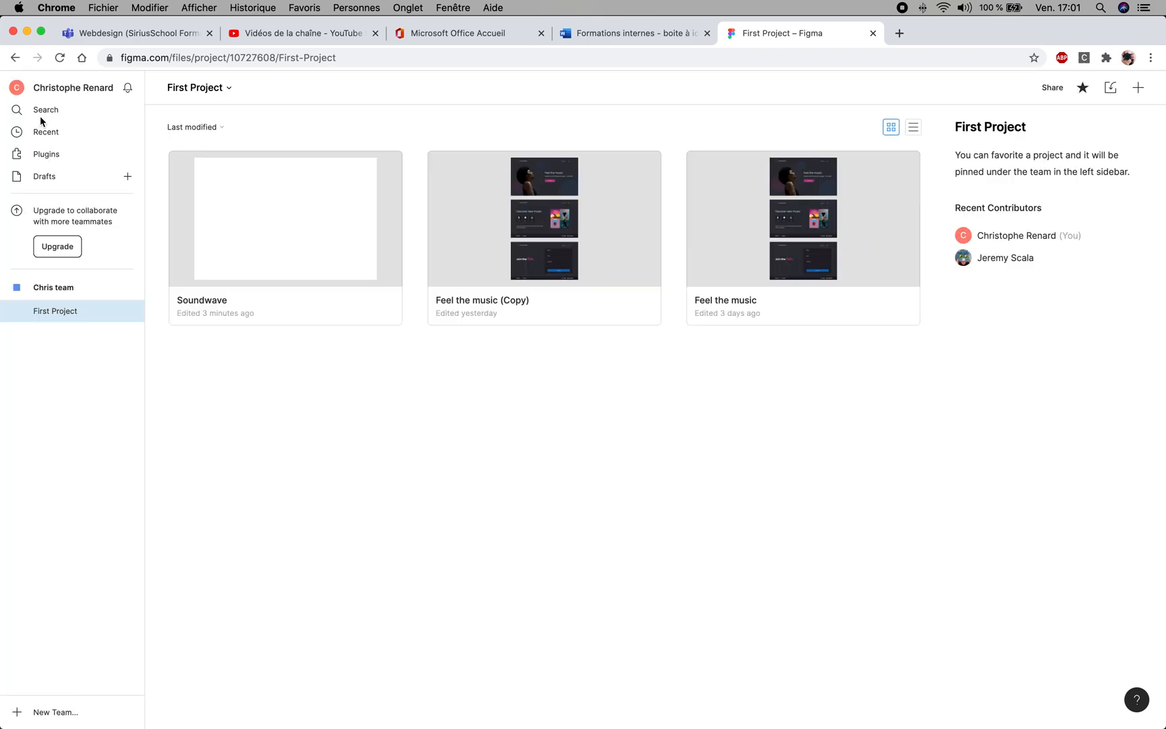
{"action": "double_click", "coordinate": [307, 231]}
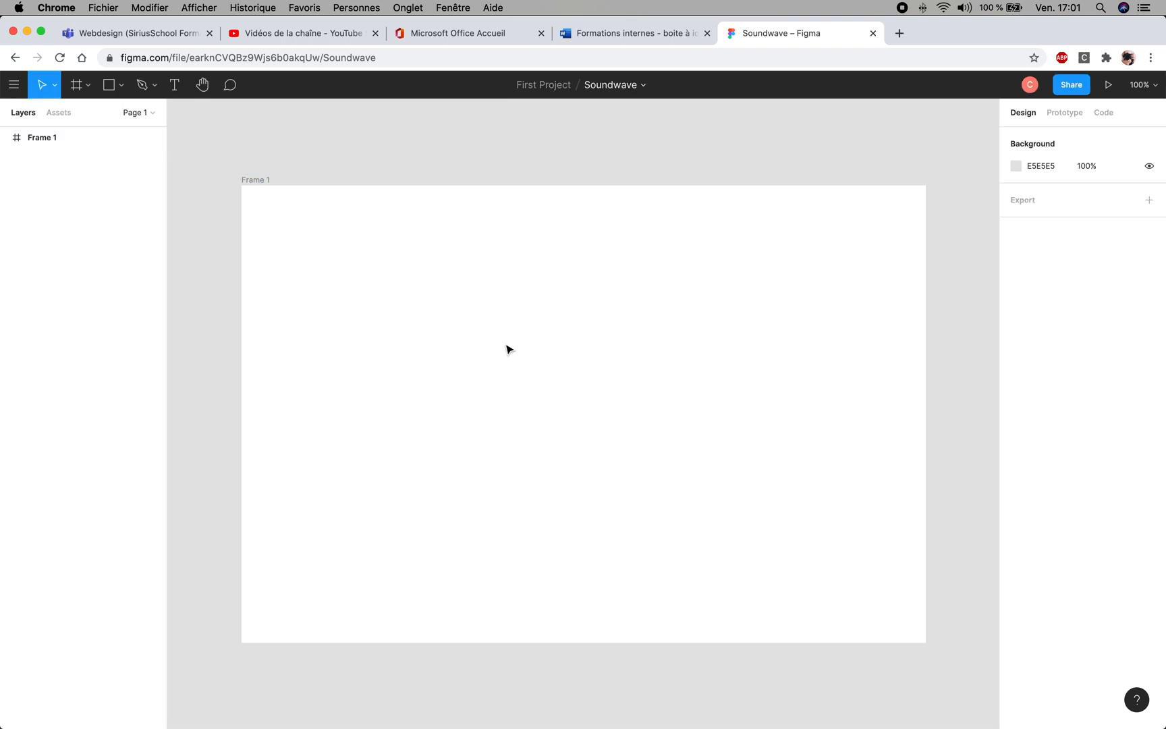
- Delete the existing frame and draw a new landscape frame of about 961 × 592 in its place
{"action": "left_click", "coordinate": [340, 246]}
{"action": "key", "text": "Delete"}
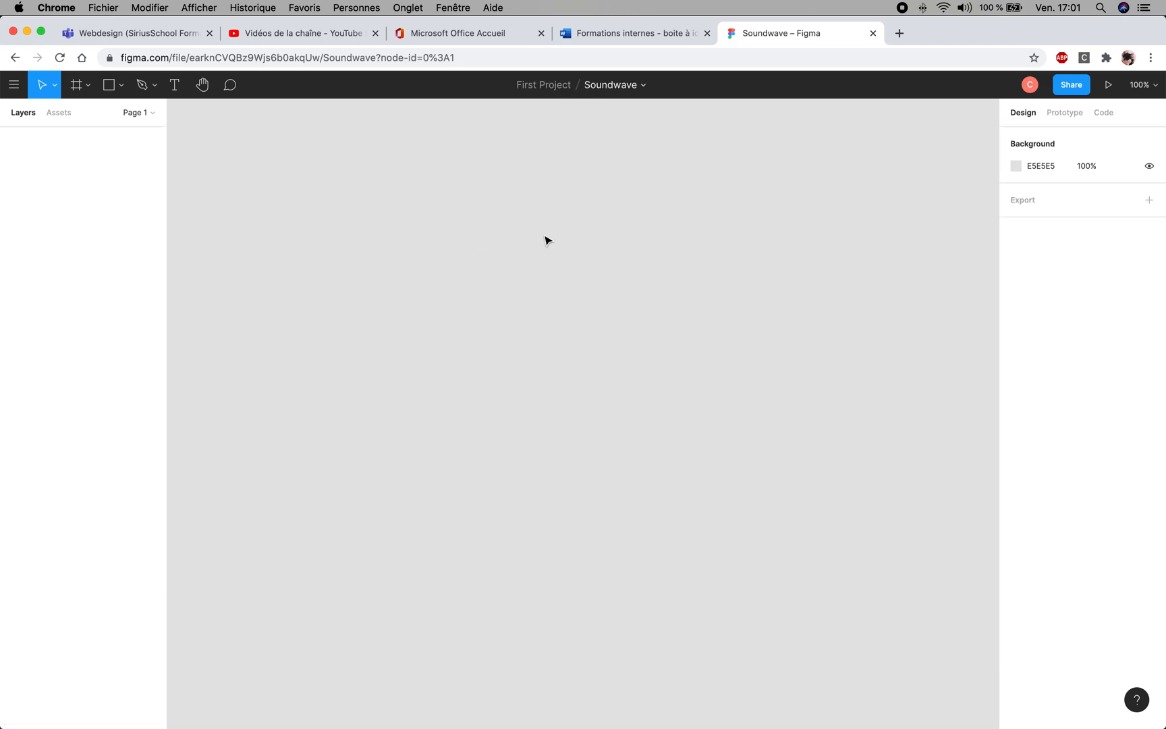
{"action": "left_click", "coordinate": [76, 86]}
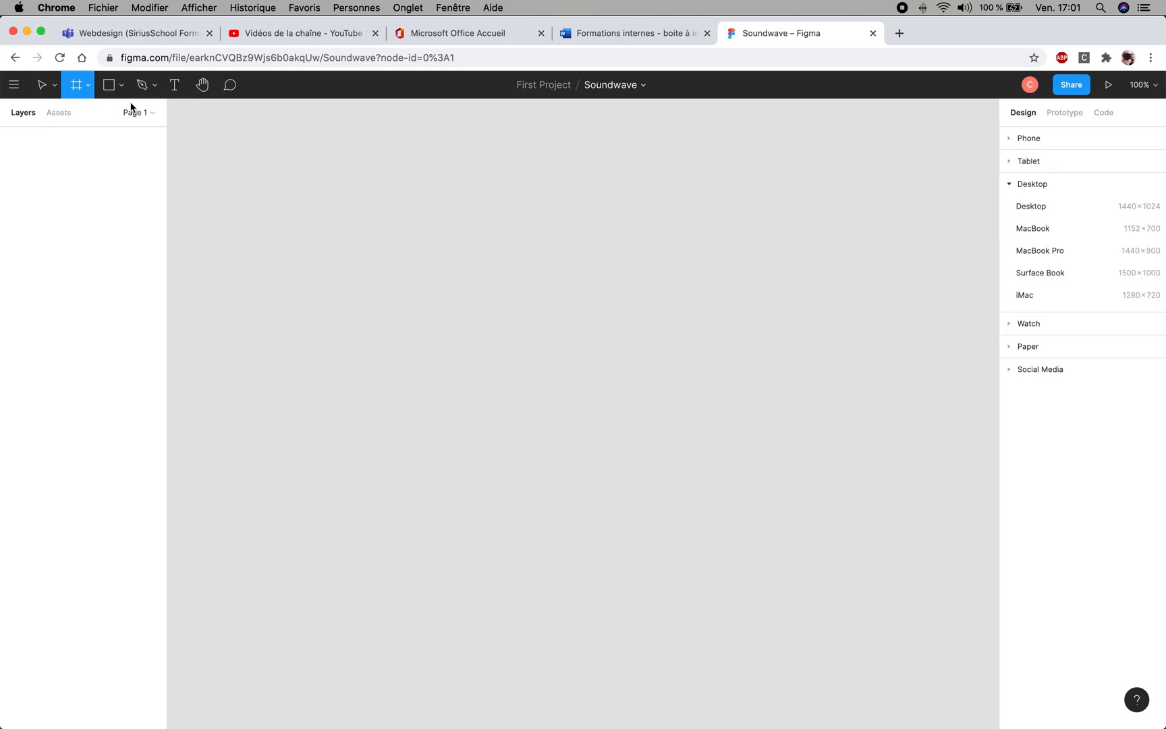
{"action": "left_click_drag", "start_coordinate": [269, 154], "coordinate": [936, 564]}
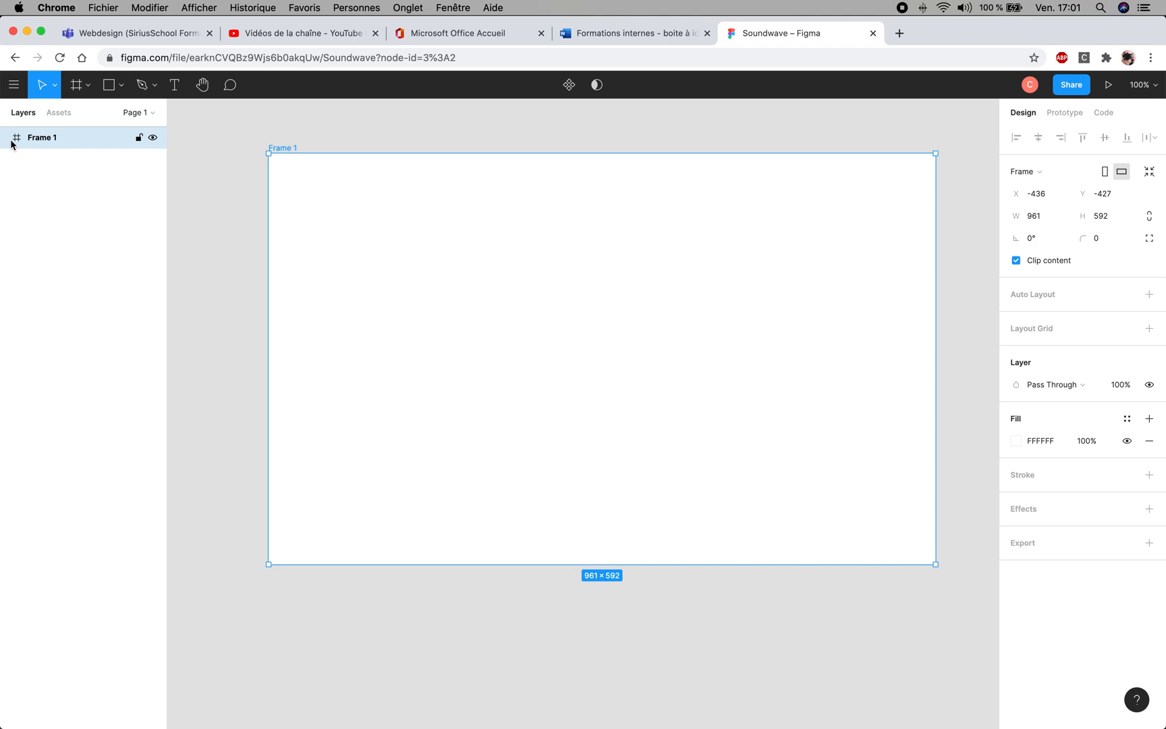
- Rename the new frame Landing Page
{"action": "double_click", "coordinate": [49, 140]}
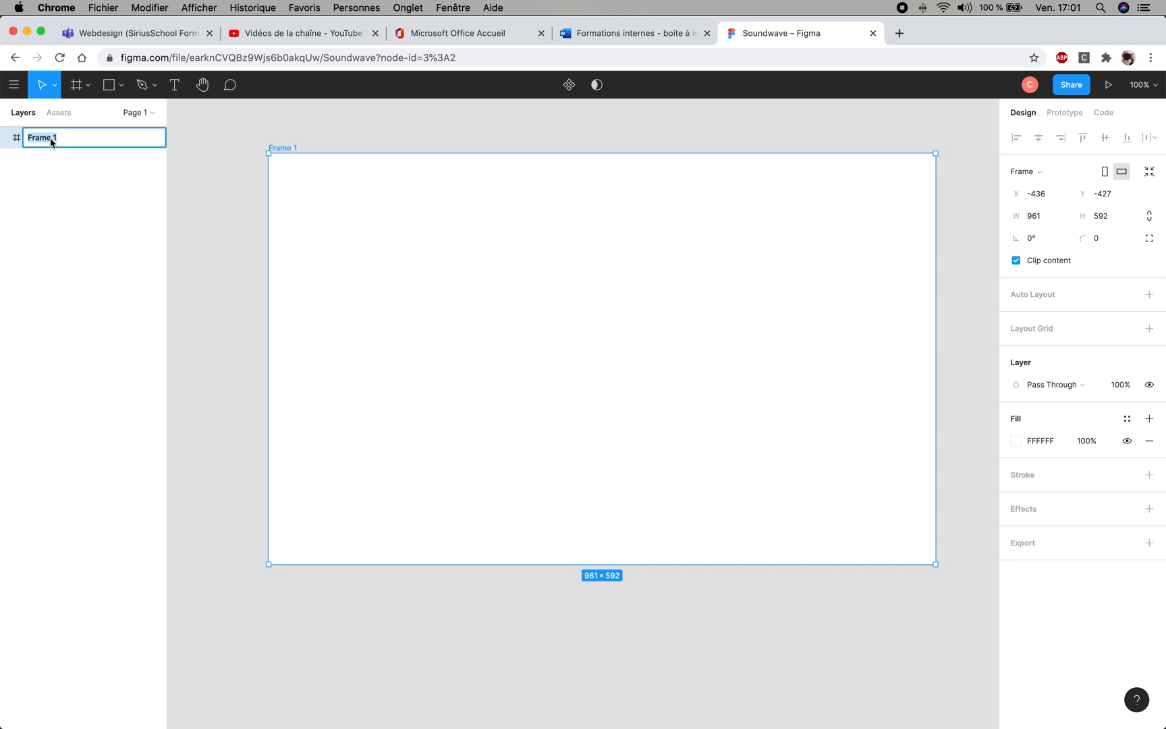
{"action": "type", "text": "Lan"}
{"action": "key", "text": "BackSpace"}
{"action": "left_click", "coordinate": [234, 233]}
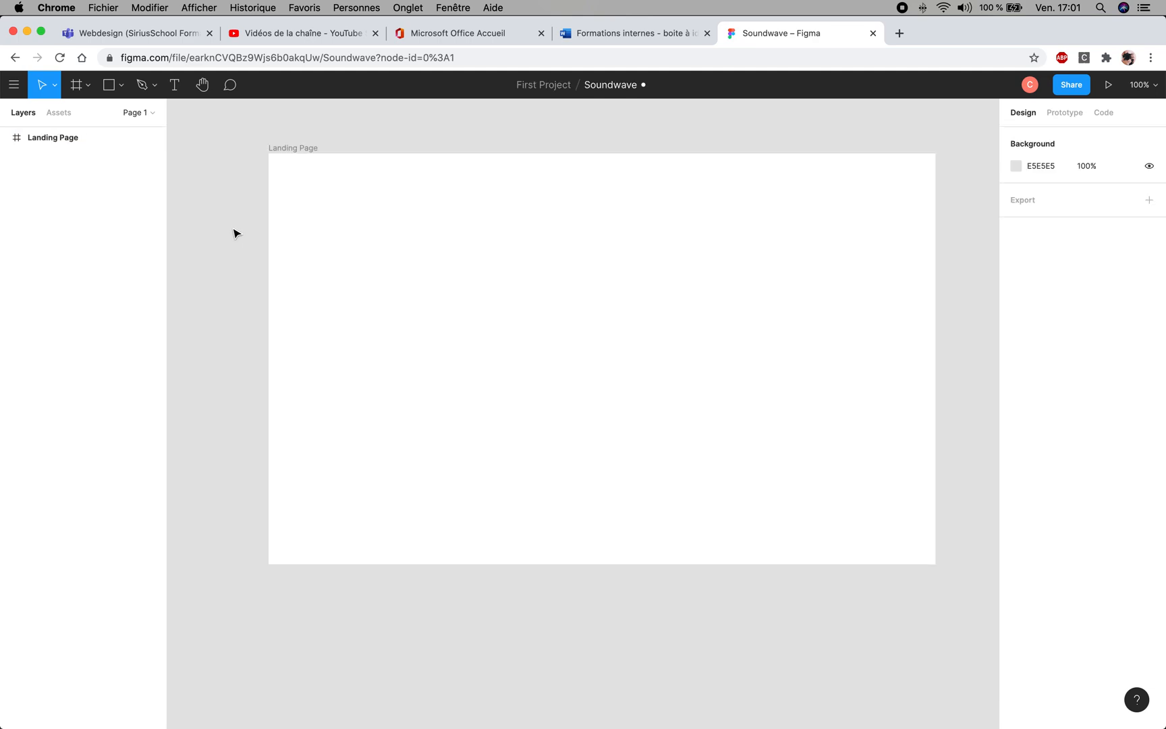
- Resize the Landing Page frame to a width of 1920 and a height of 1080
{"action": "left_click_drag", "start_coordinate": [501, 292], "coordinate": [461, 343]}
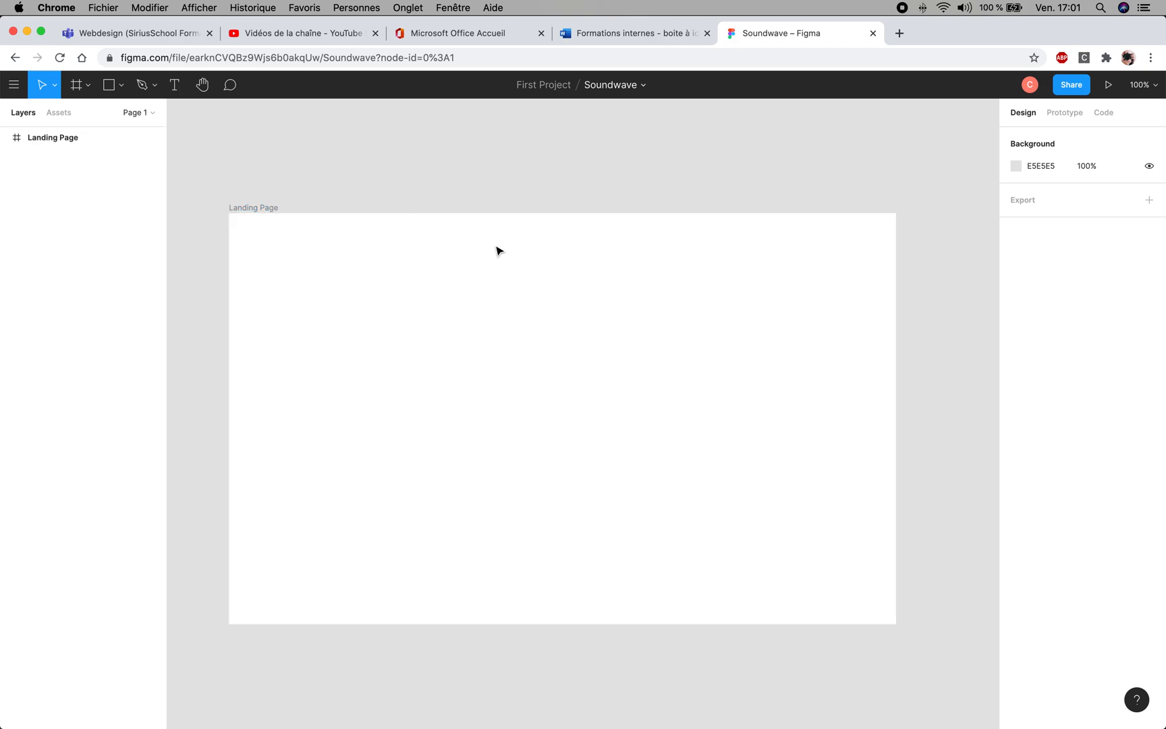
{"action": "left_click", "coordinate": [603, 340]}
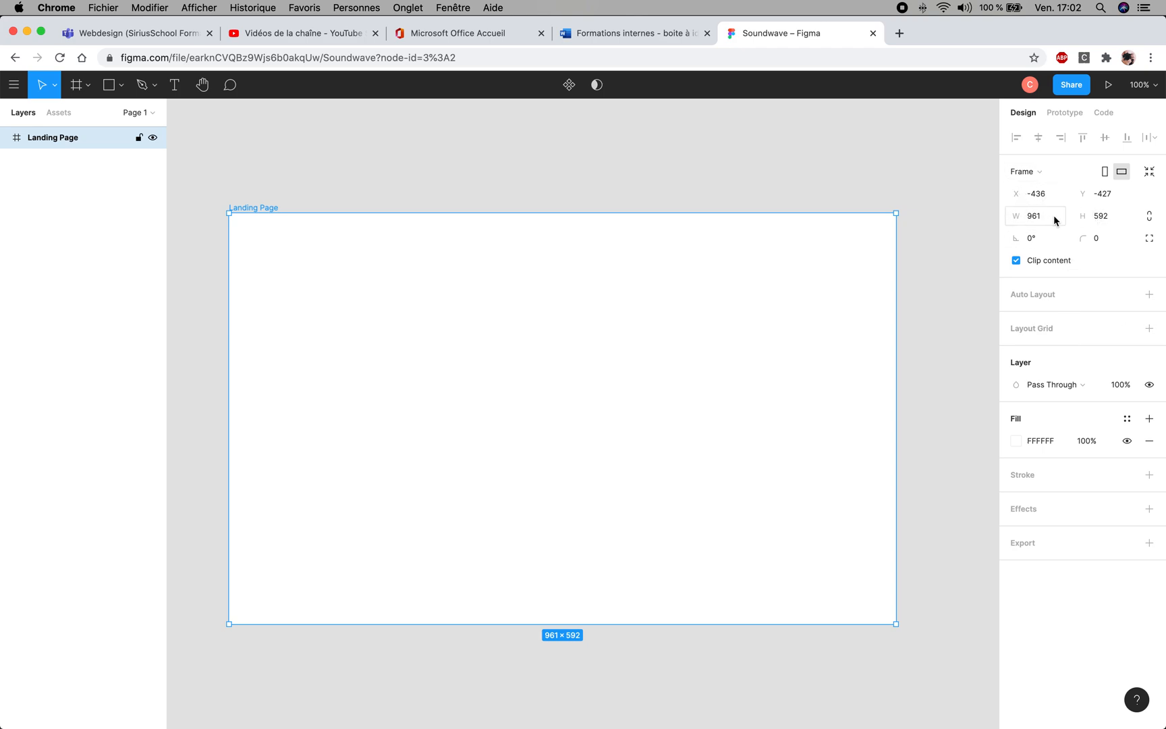
{"action": "left_click", "coordinate": [1035, 217]}
{"action": "type", "text": "1920"}
{"action": "left_click", "coordinate": [1100, 220]}
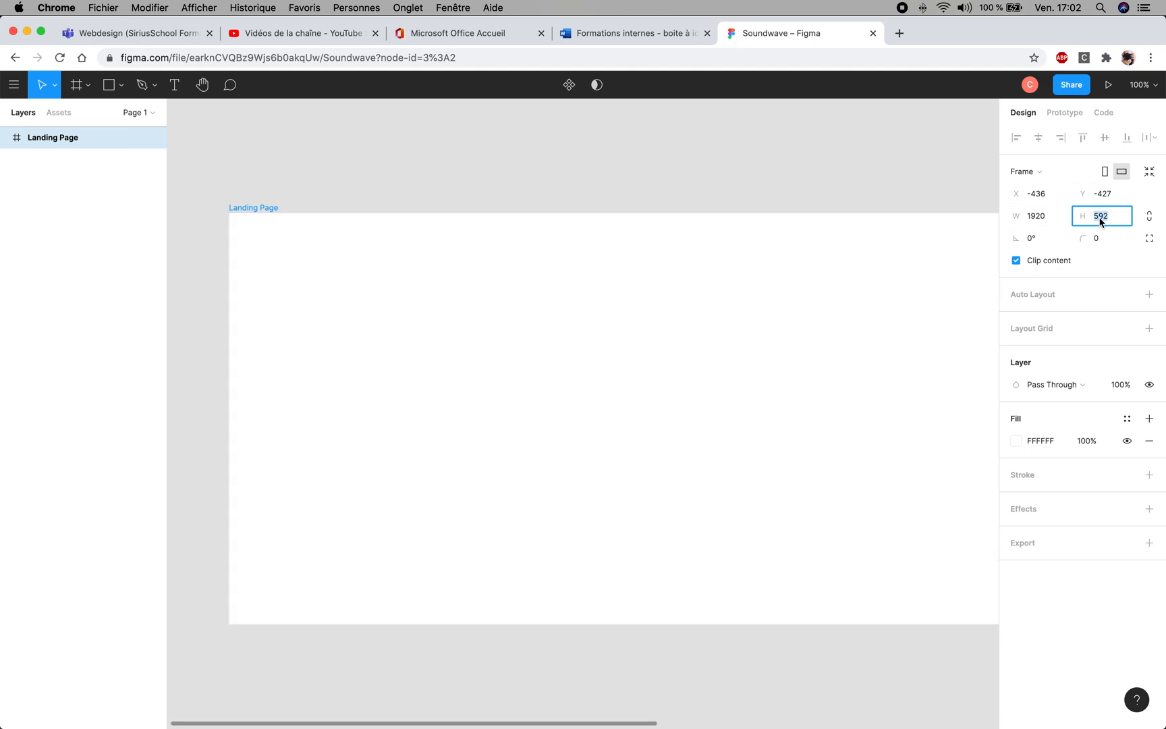
{"action": "type", "text": "1080"}
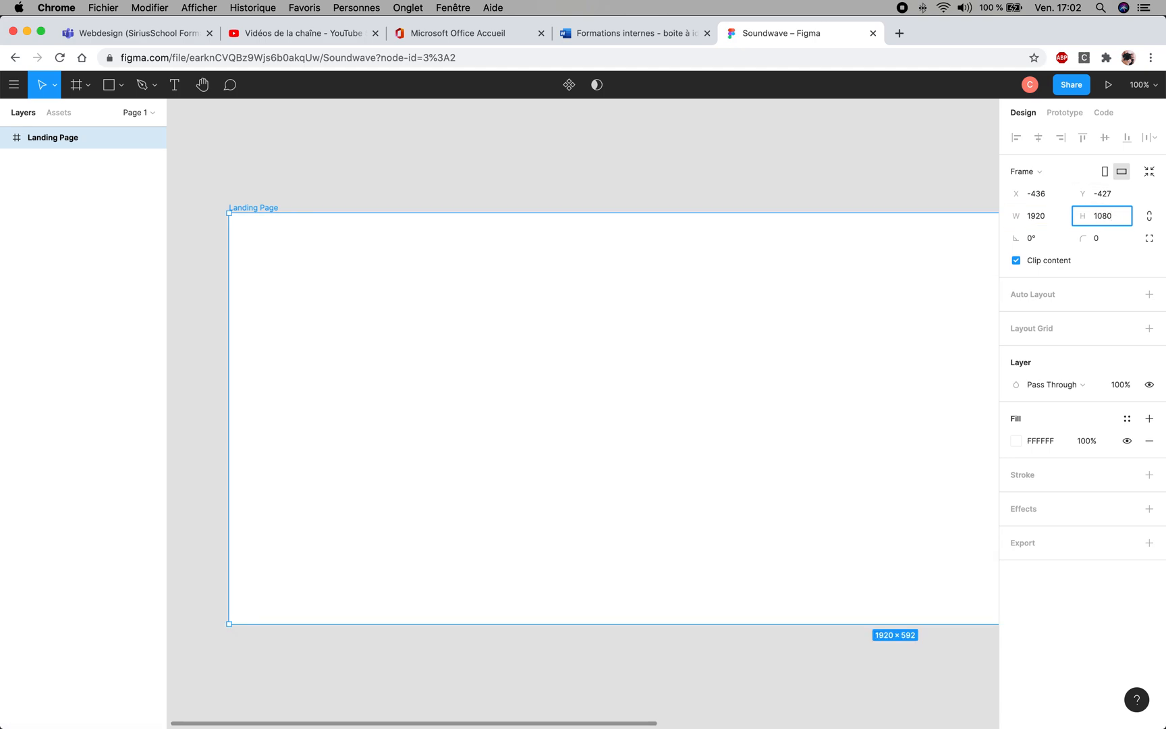
{"action": "key", "text": "Return"}
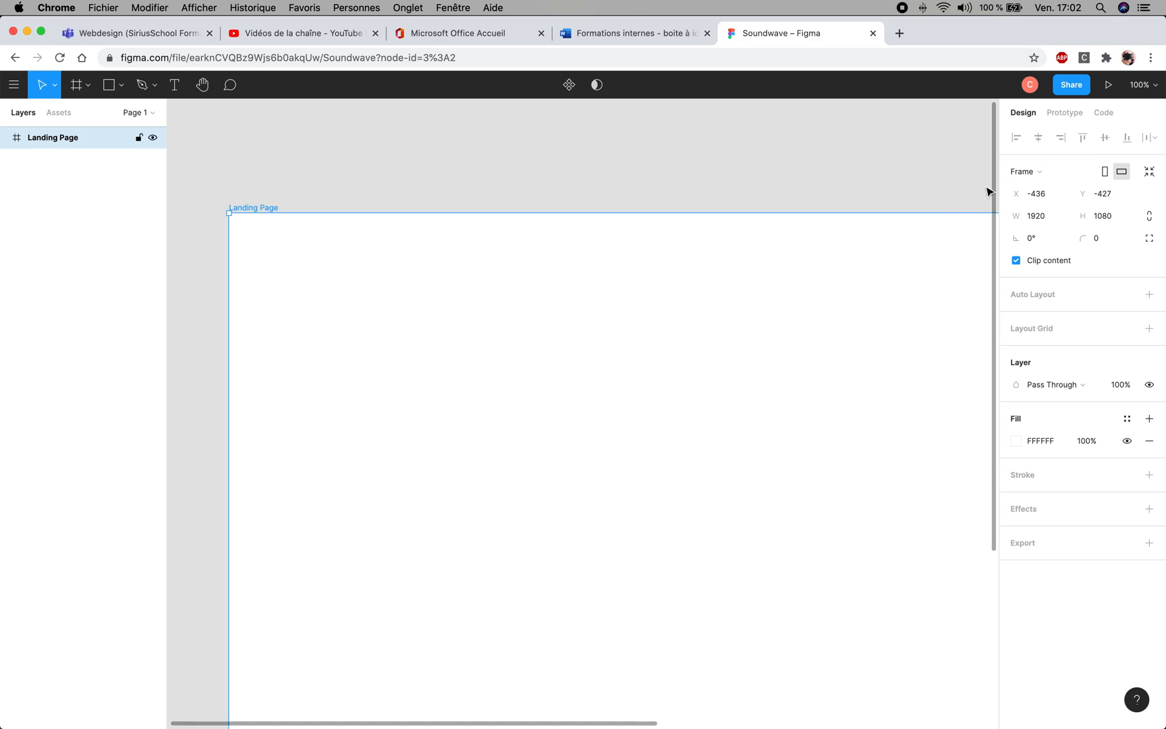
- Position the Landing Page frame at the canvas origin, with X and Y both set to 0
{"action": "left_click", "coordinate": [1111, 198]}
{"action": "type", "text": "0"}
{"action": "key", "text": "Return"}
{"action": "left_click", "coordinate": [1045, 193]}
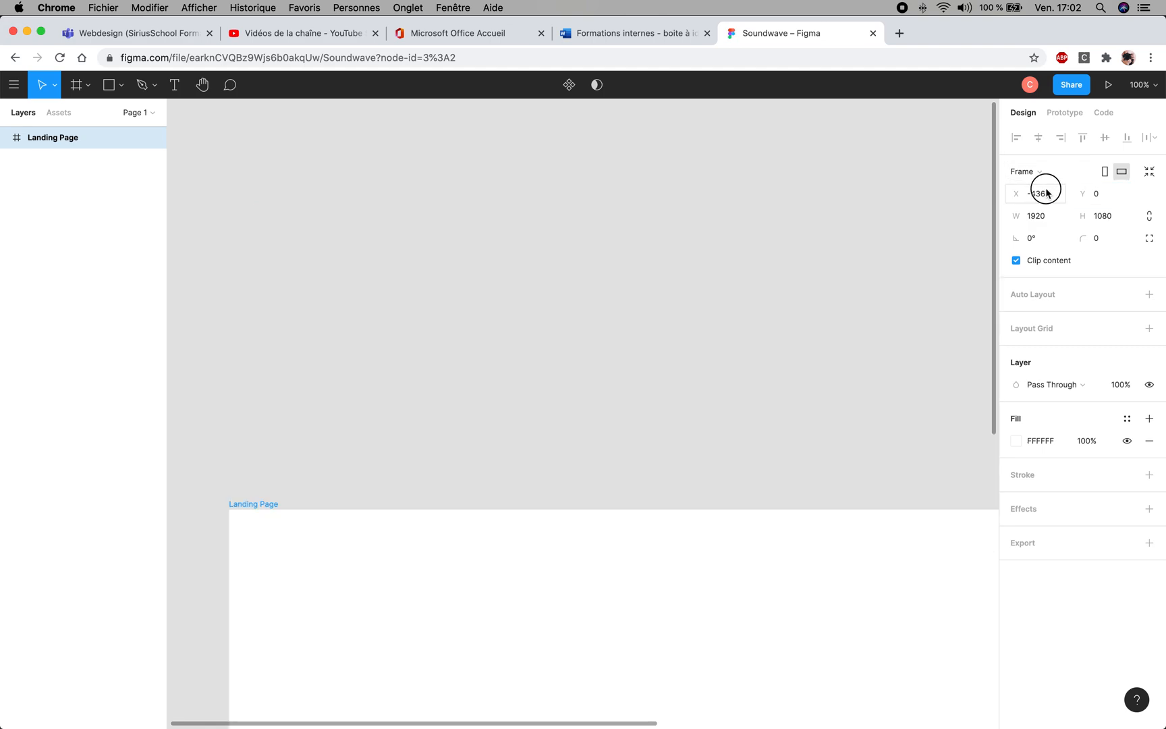
{"action": "type", "text": "0"}
{"action": "key", "text": "Return"}
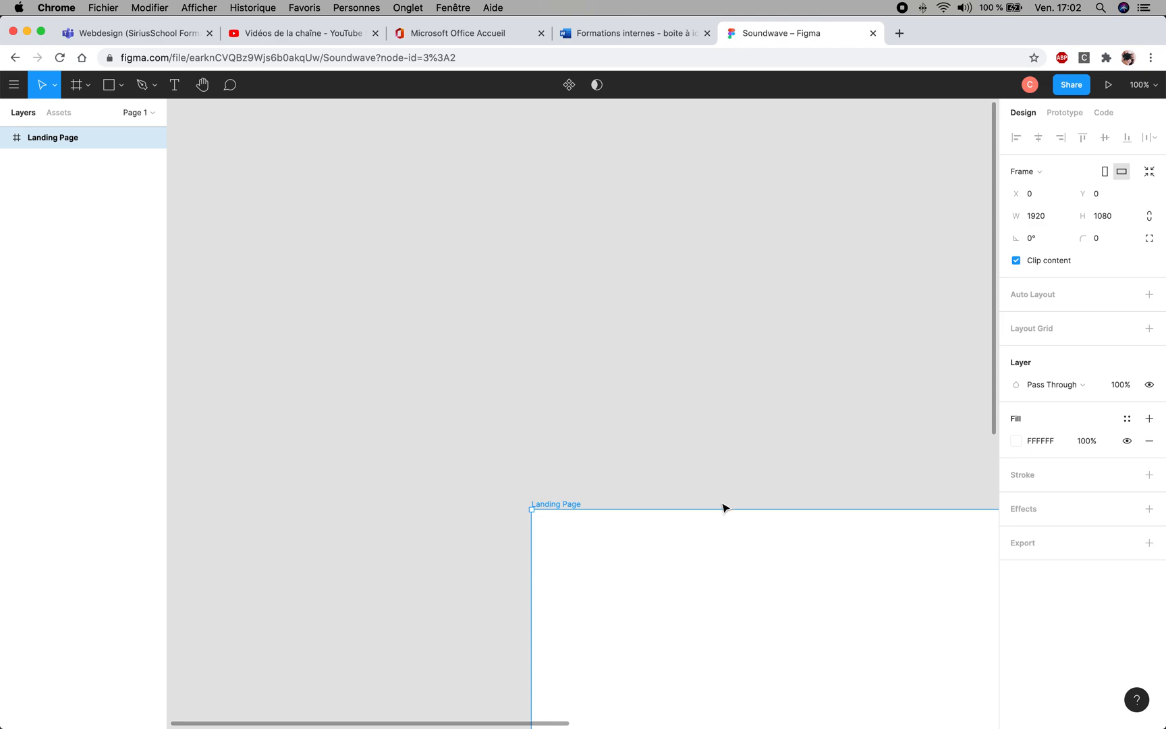
- Bring the whole Landing Page frame into view on the canvas and examine its full extent
{"action": "key", "text": "space"}
{"action": "left_click_drag", "start_coordinate": [736, 526], "coordinate": [520, 323]}
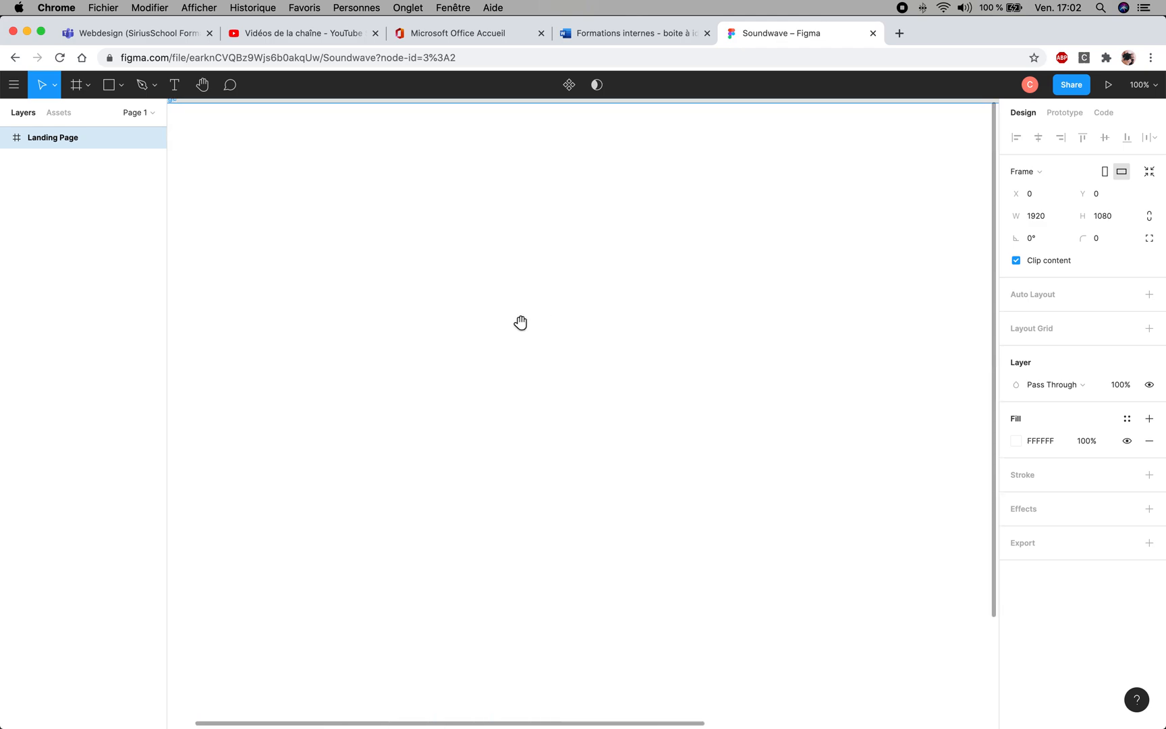
{"action": "scroll", "coordinate": [645, 445], "scroll_direction": "down", "scroll_amount": 3}
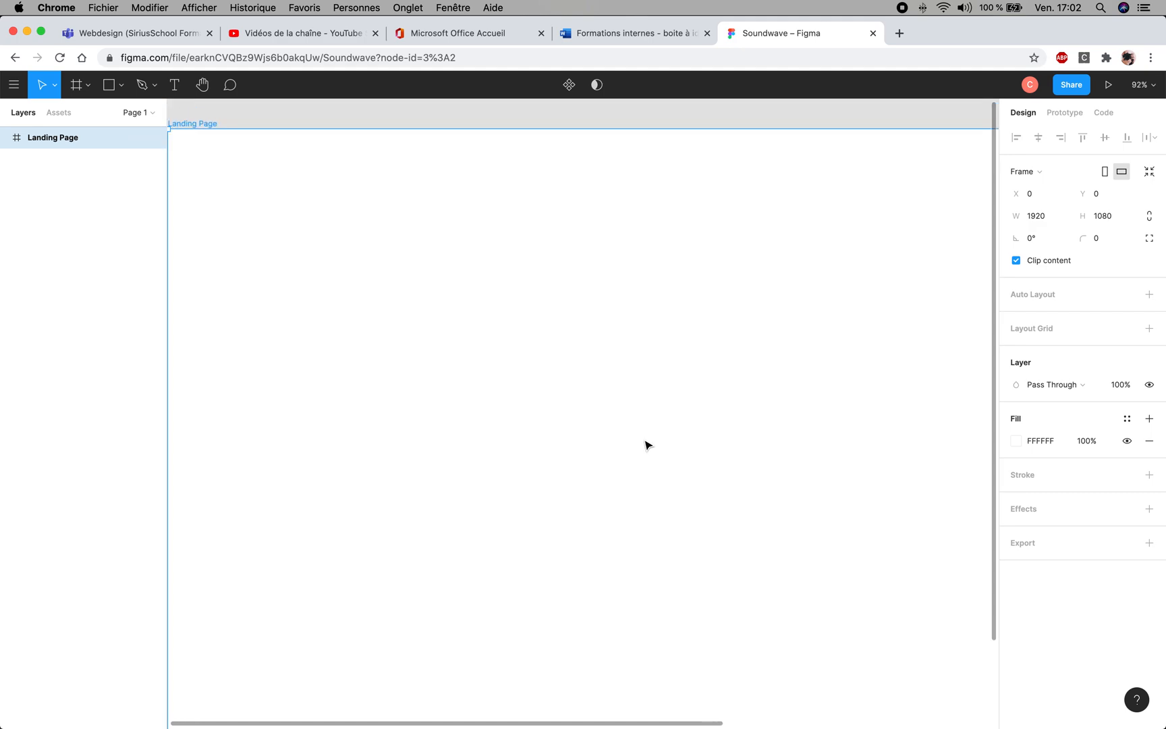
{"action": "scroll", "coordinate": [645, 445], "scroll_direction": "down", "scroll_amount": 5}
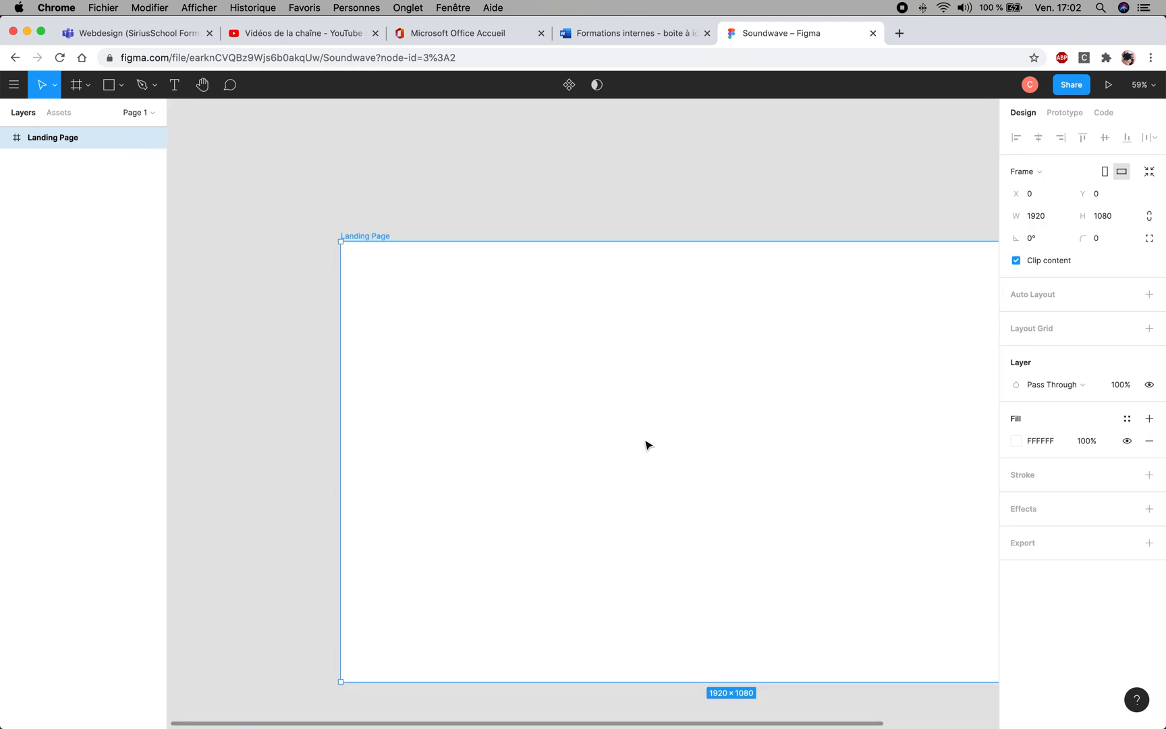
{"action": "key", "text": "space"}
{"action": "left_click_drag", "start_coordinate": [705, 453], "coordinate": [563, 359]}
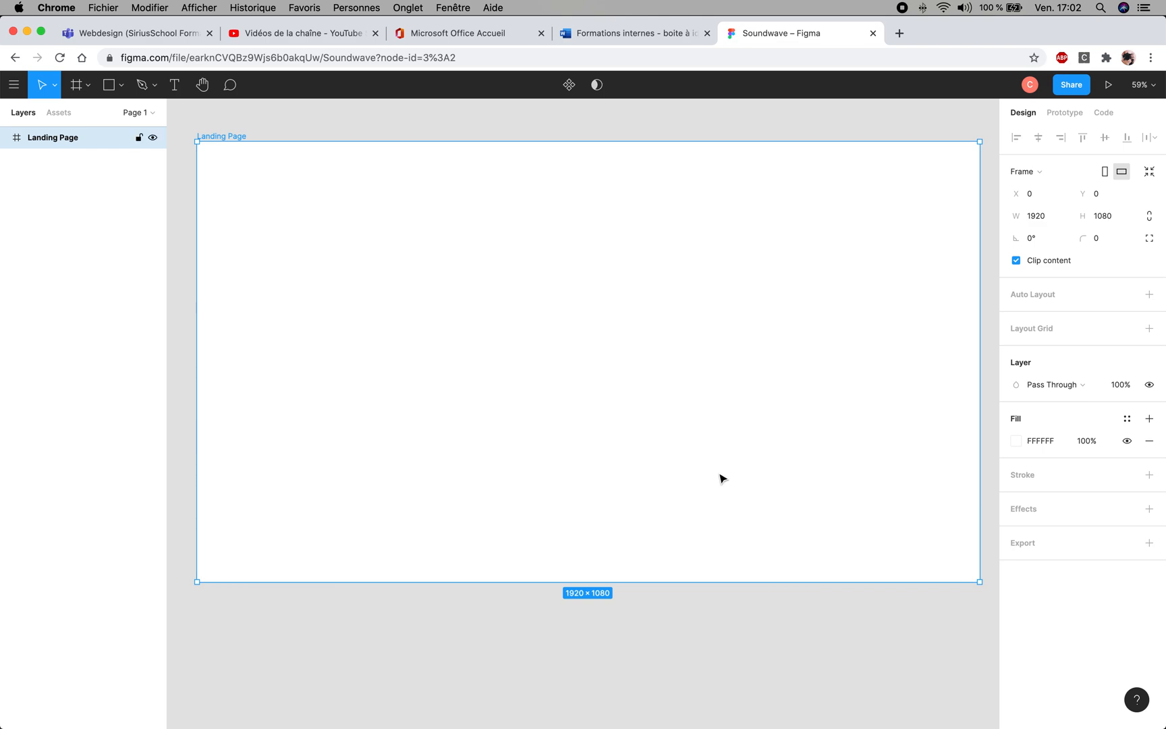
{"action": "left_click", "coordinate": [784, 624]}
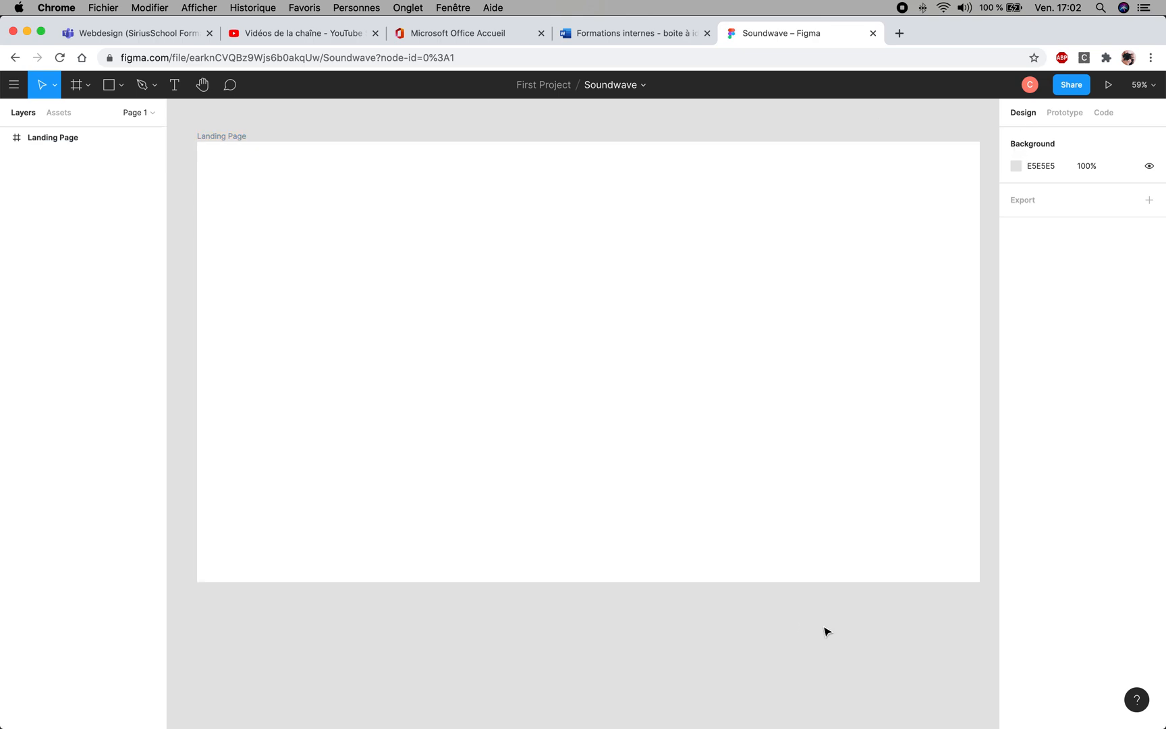
{"action": "left_click", "coordinate": [818, 459]}
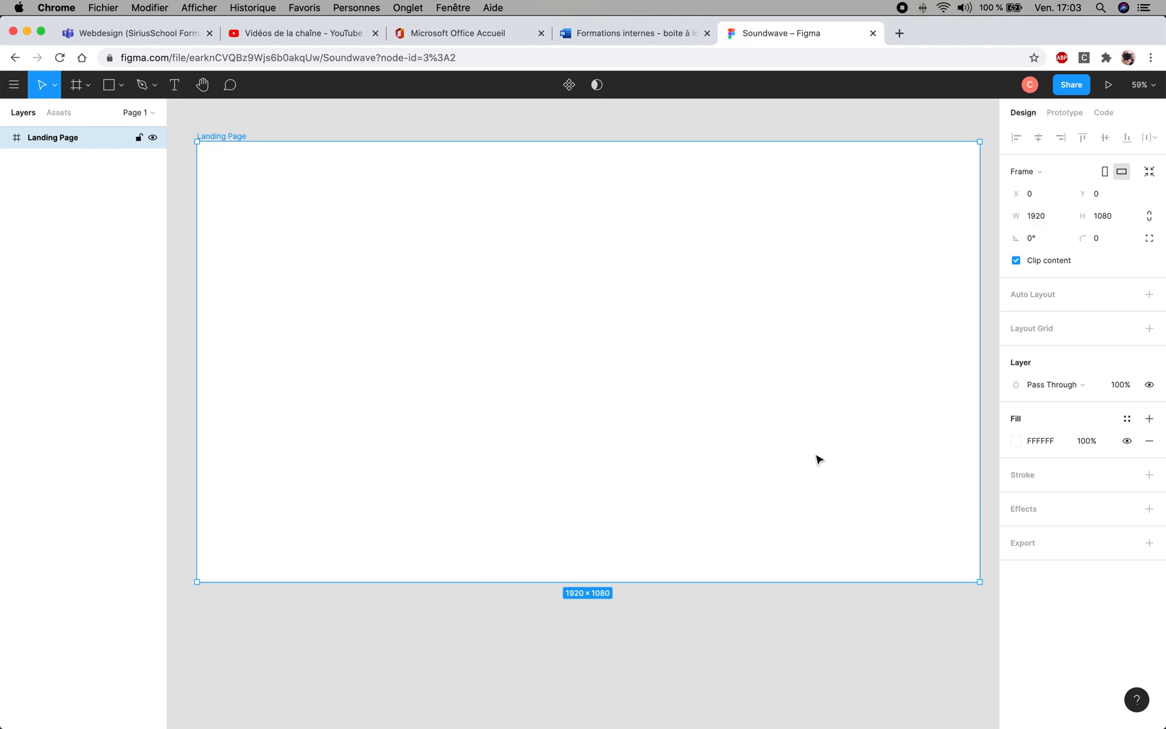
{"action": "left_click", "coordinate": [399, 115]}
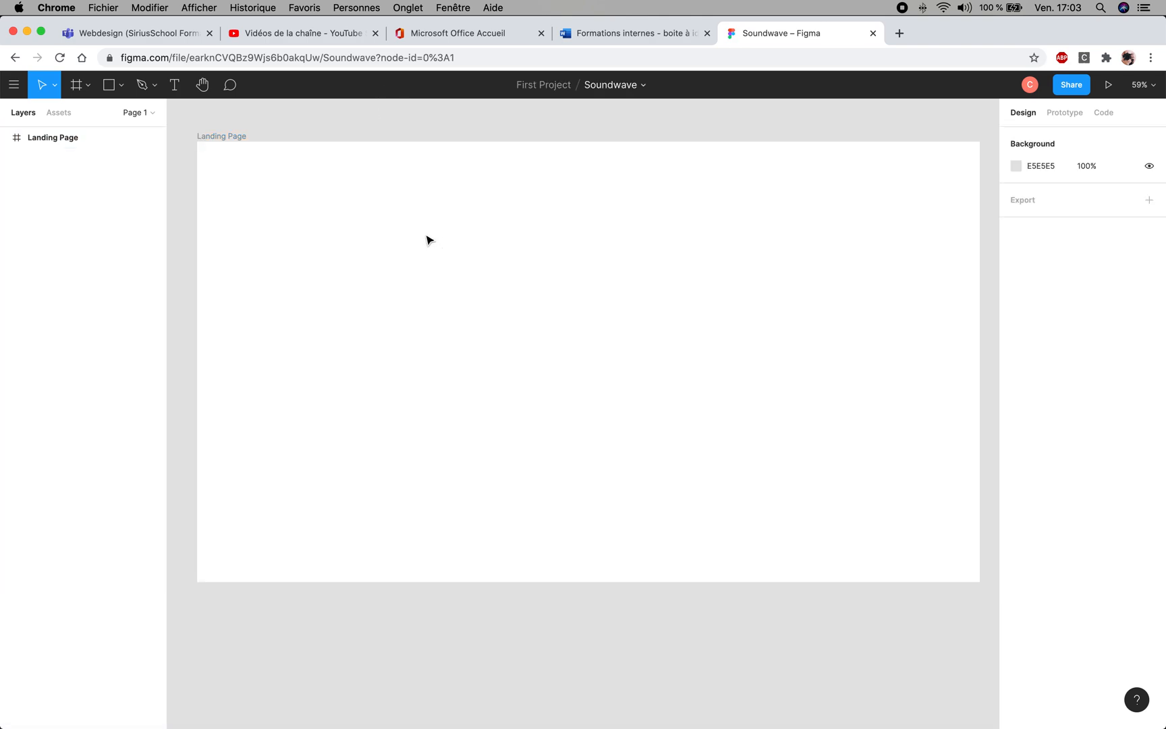
- Change the Landing Page frame's fill to a muted red, AB5B5B, using the colour picker
{"action": "left_click", "coordinate": [428, 240]}
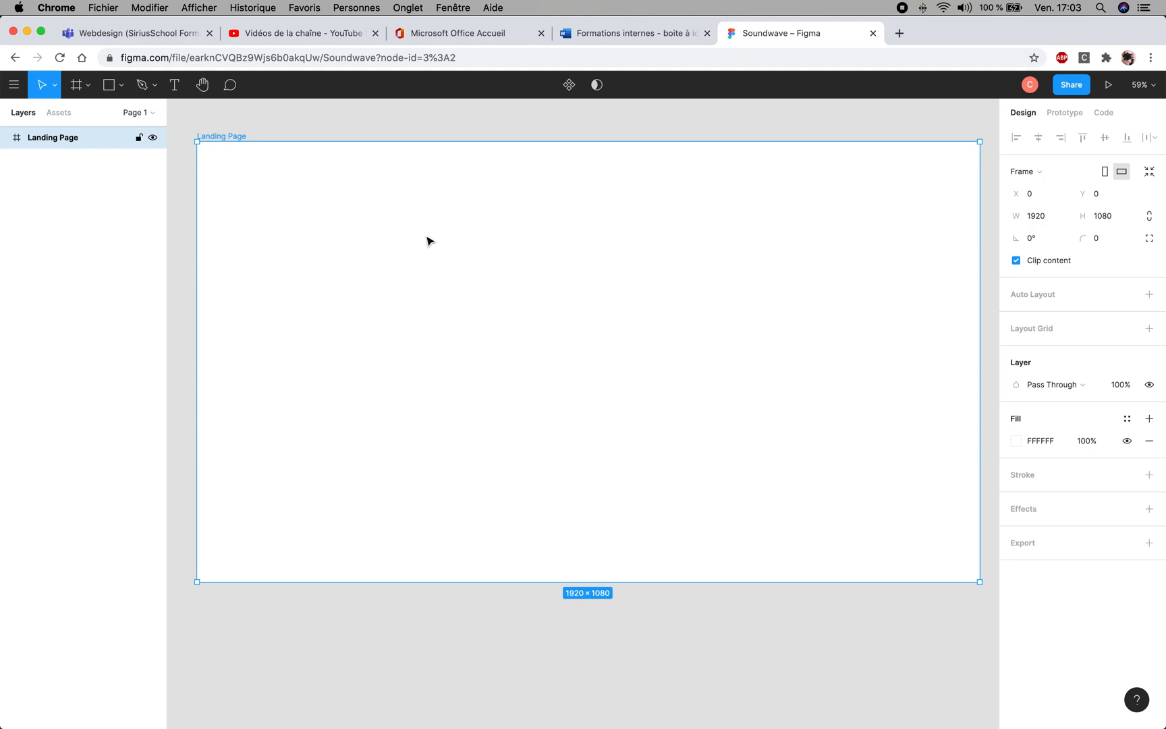
{"action": "left_click", "coordinate": [1040, 441]}
{"action": "left_click", "coordinate": [1014, 440]}
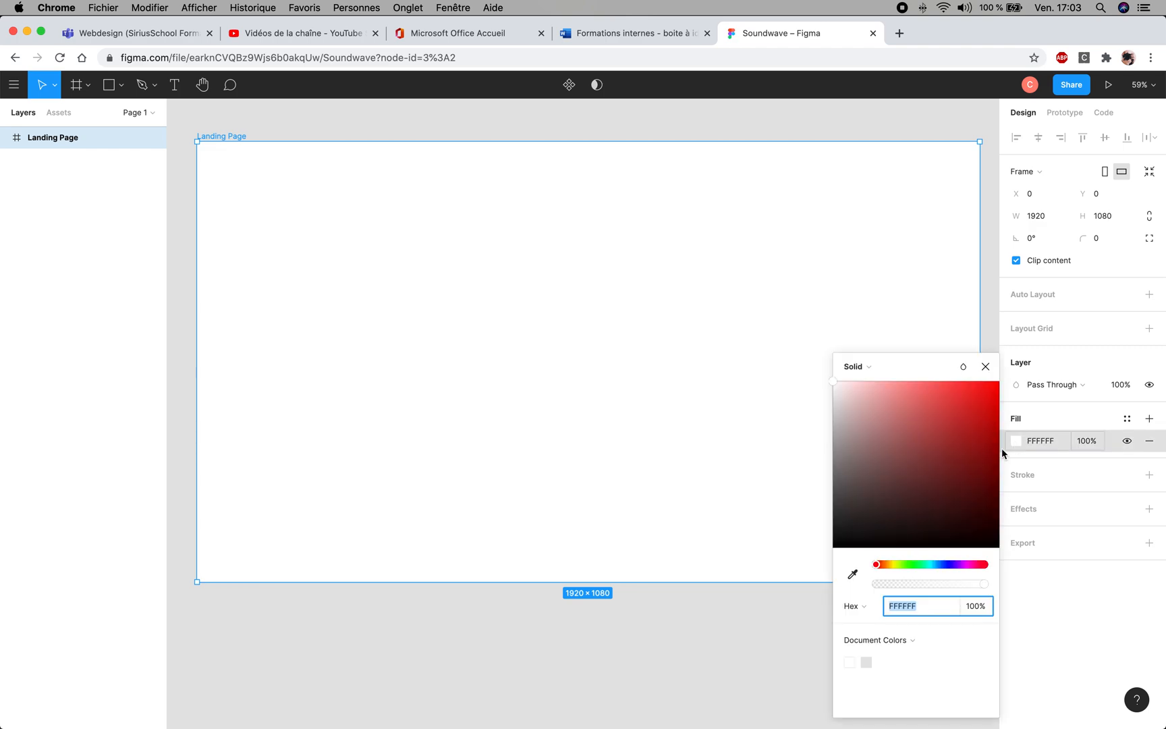
{"action": "left_click_drag", "start_coordinate": [944, 437], "coordinate": [911, 438]}
{"action": "left_click", "coordinate": [987, 367]}
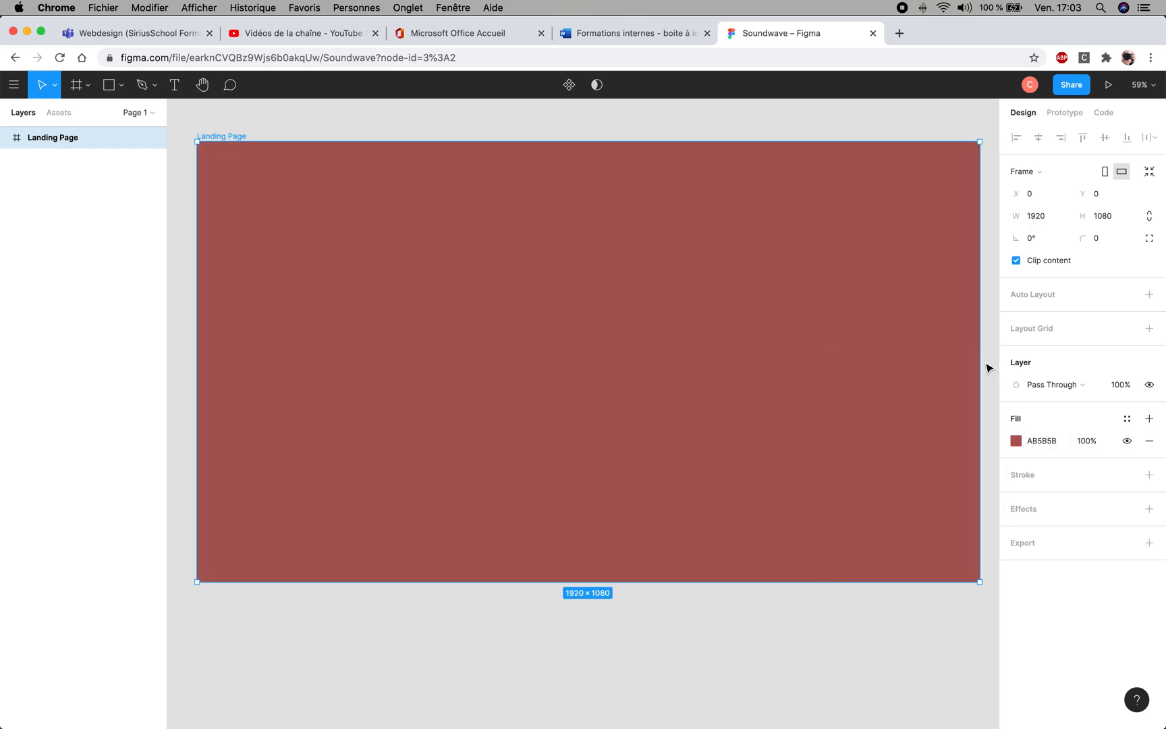
- Set the Landing Page frame's fill colour to 2F3038 and deselect the frame
{"action": "left_click", "coordinate": [1045, 442]}
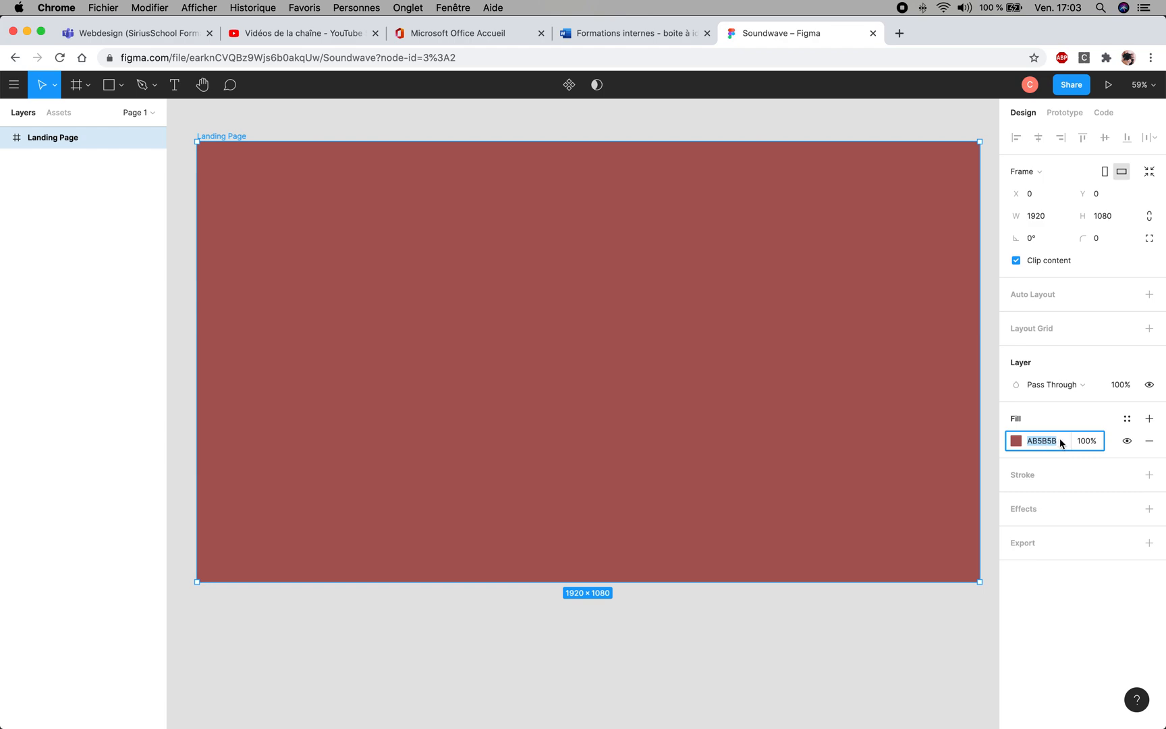
{"action": "type", "text": "2F3038"}
{"action": "key", "text": "Return"}
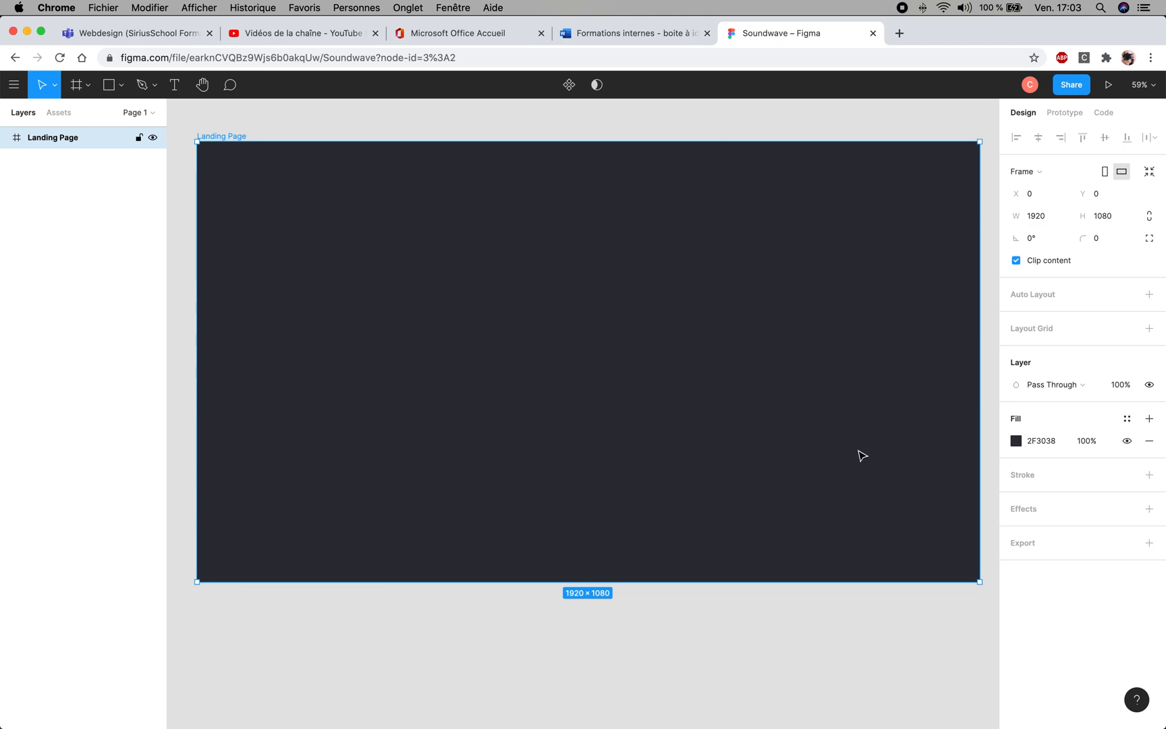
{"action": "left_click", "coordinate": [699, 640]}
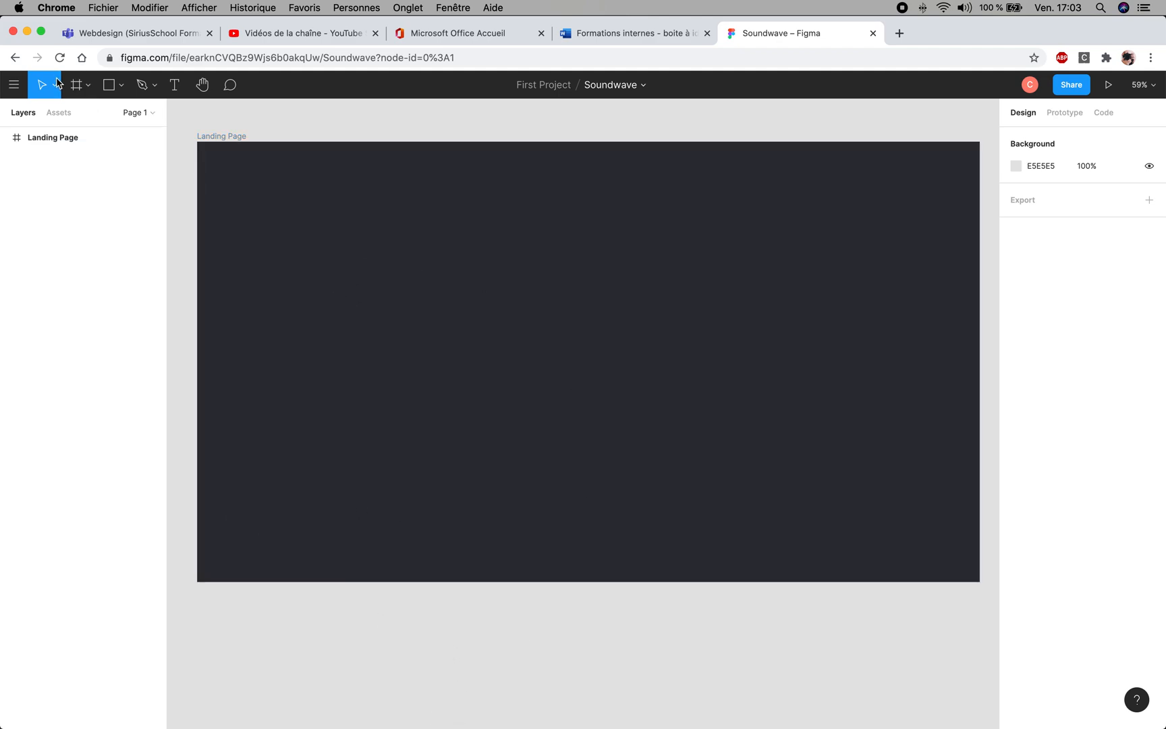
- Choose landing-page-girl.png from Bureau > Muic-Landing-Figma > images as the image to place
{"action": "left_click", "coordinate": [13, 85]}
{"action": "mouse_move", "coordinate": [34, 180]}
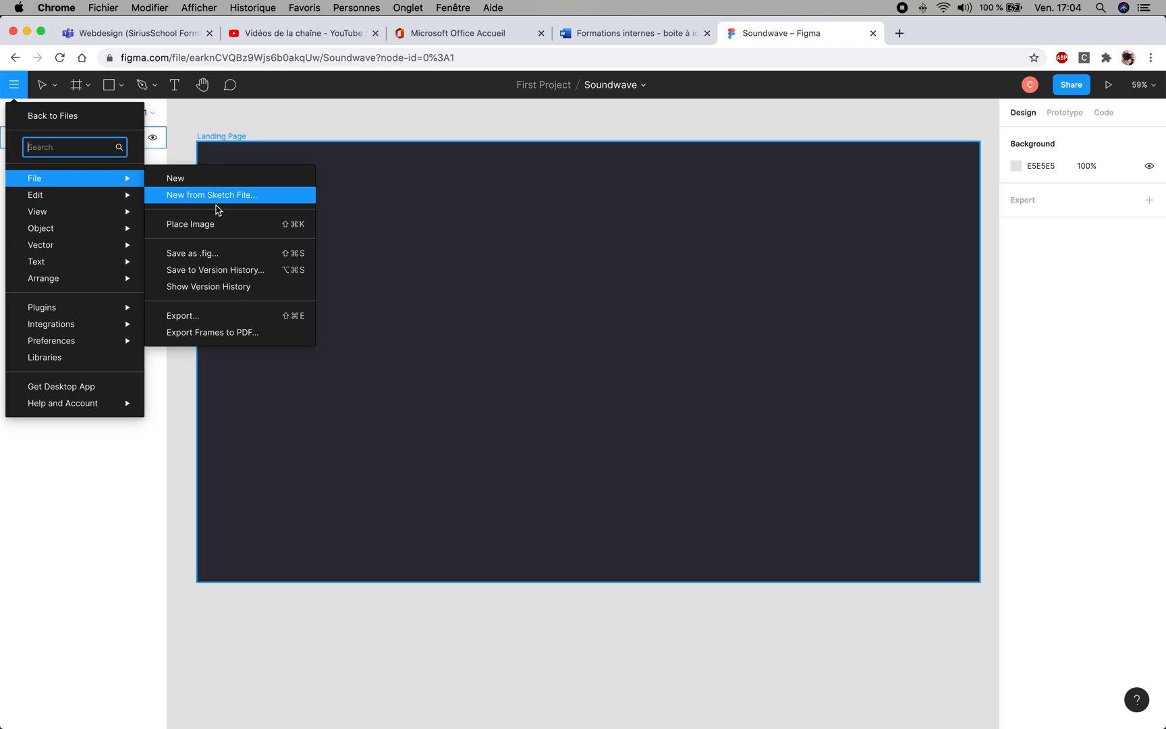
{"action": "left_click", "coordinate": [211, 226]}
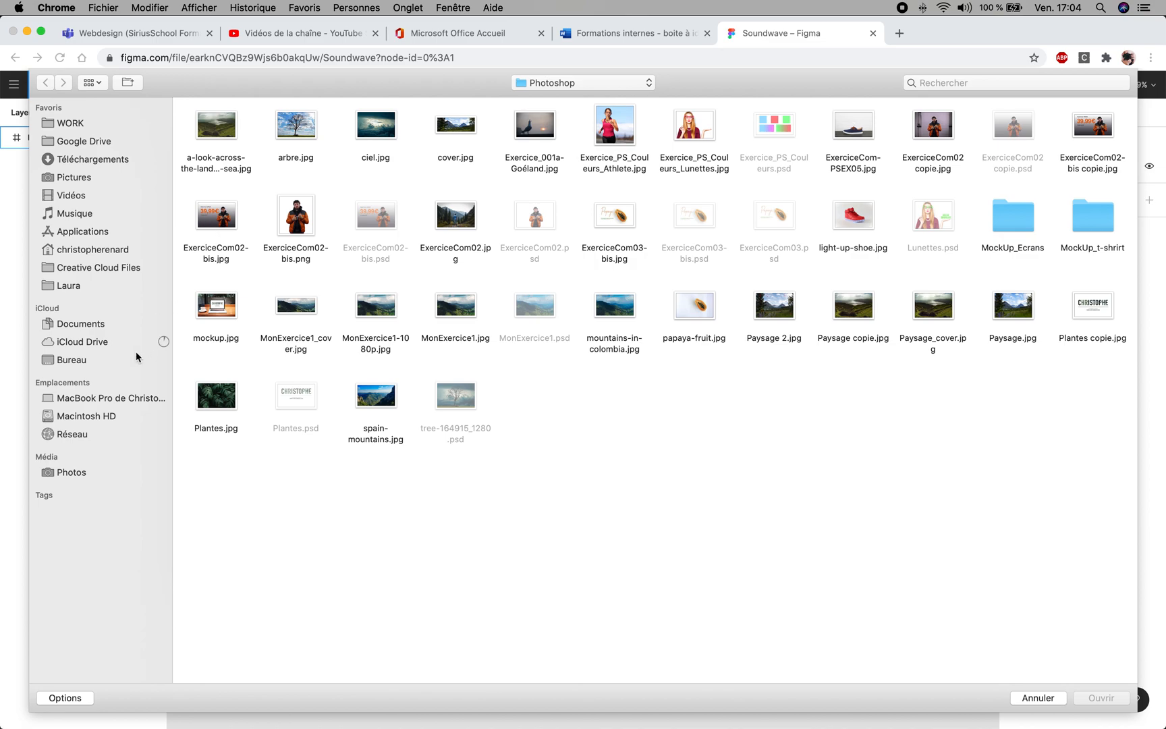
{"action": "left_click", "coordinate": [79, 365]}
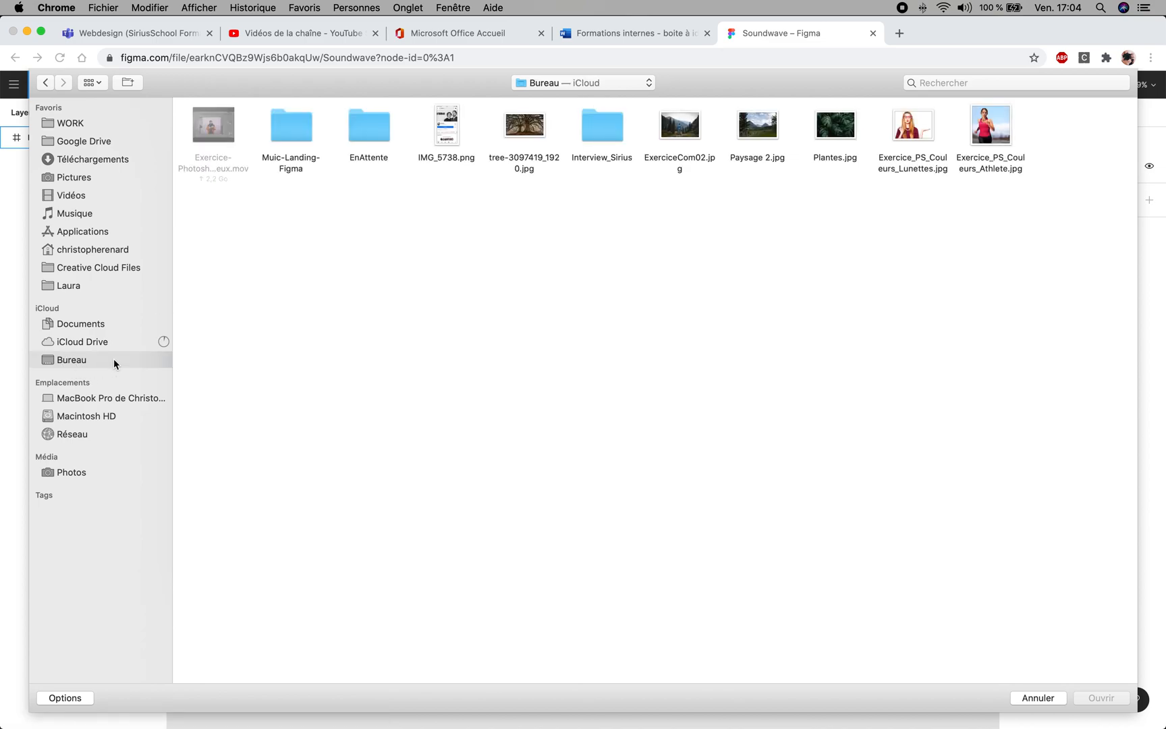
{"action": "double_click", "coordinate": [289, 131]}
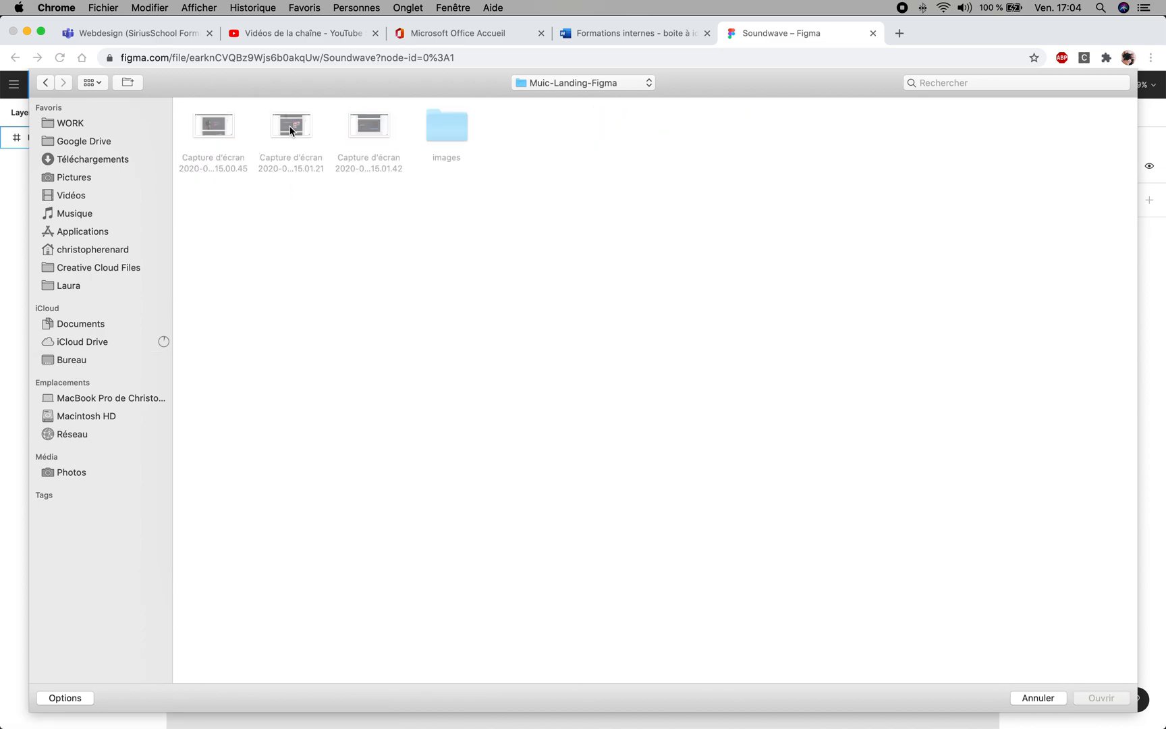
{"action": "double_click", "coordinate": [446, 135]}
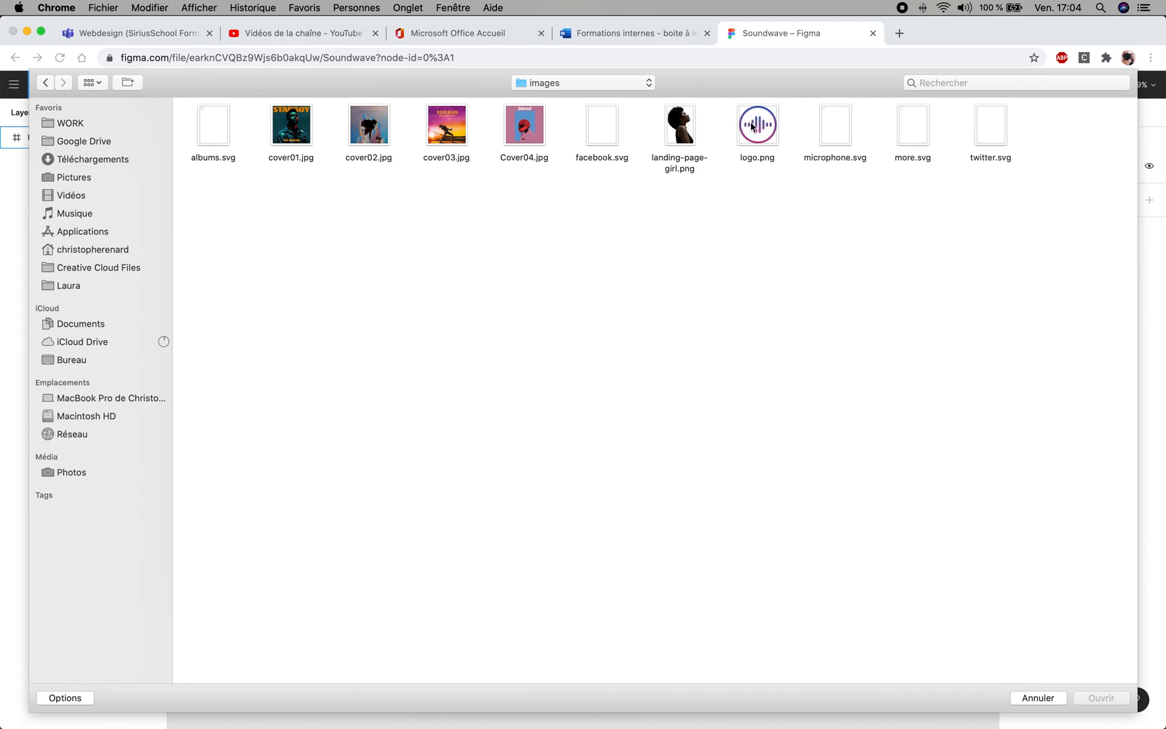
{"action": "left_click", "coordinate": [682, 131]}
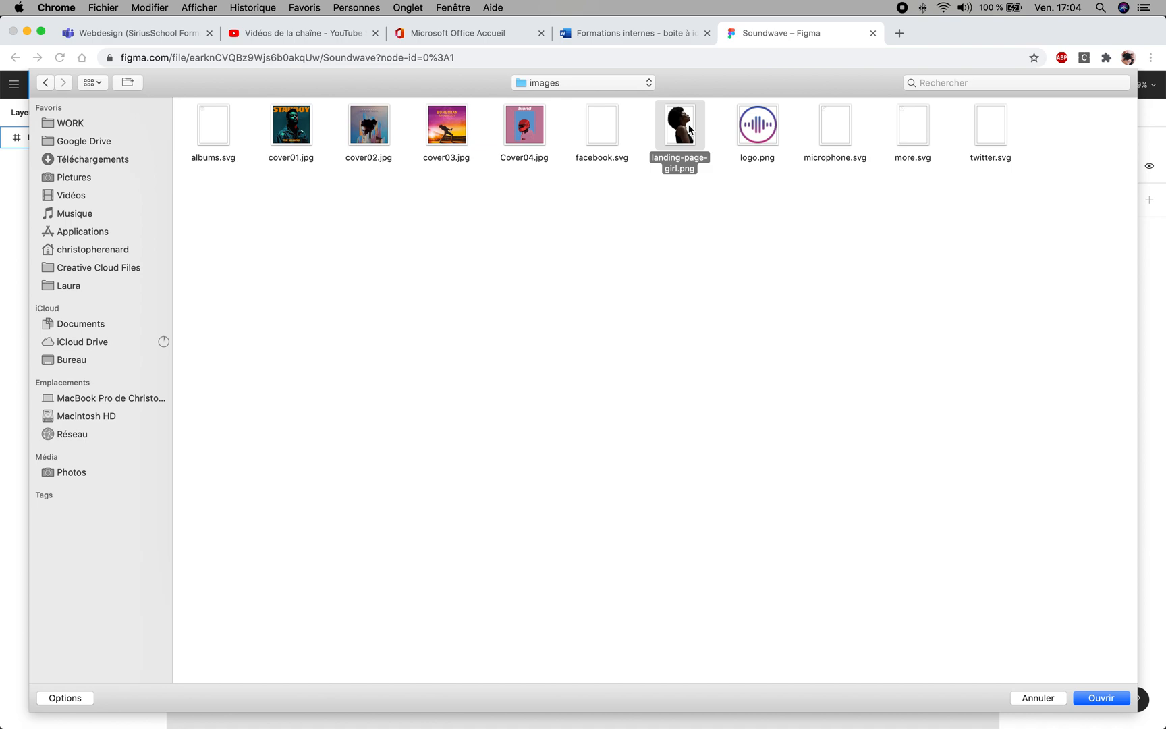
{"action": "left_click", "coordinate": [714, 214]}
{"action": "left_click", "coordinate": [688, 137]}
{"action": "left_click", "coordinate": [1111, 700]}
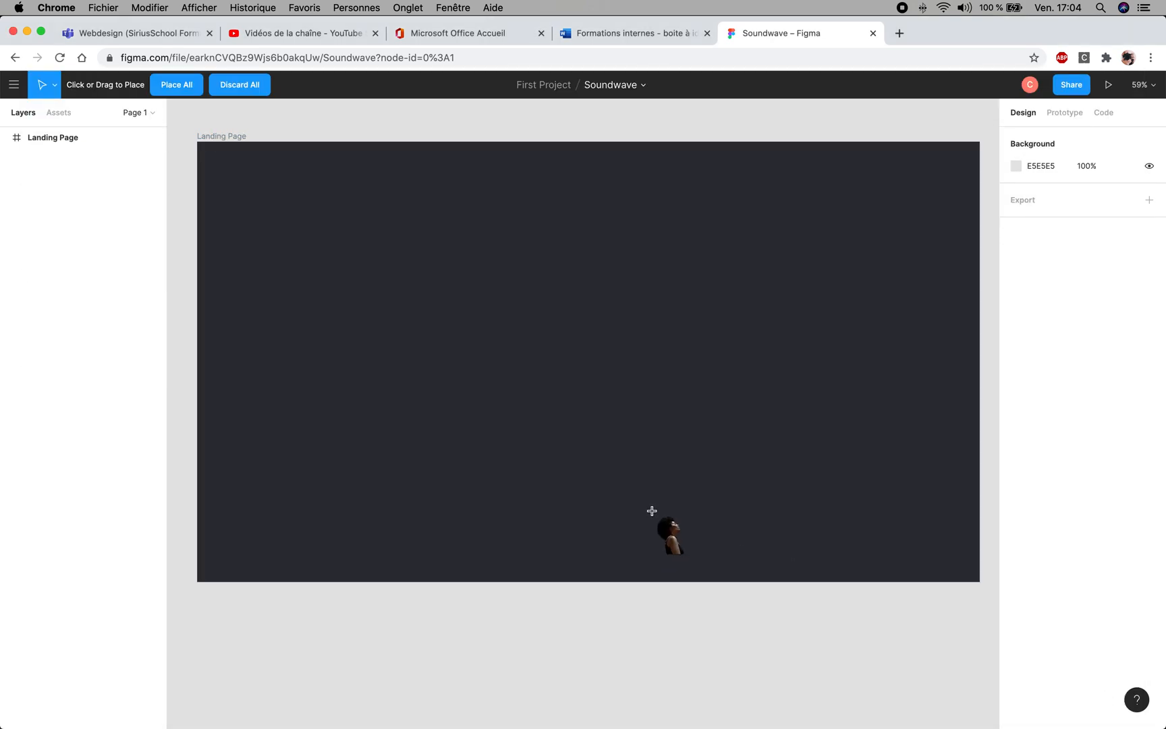
- Place the portrait at its original size in the Landing Page frame and move it to X 177, Y 231, flush with the frame's bottom edge
{"action": "left_click", "coordinate": [362, 306]}
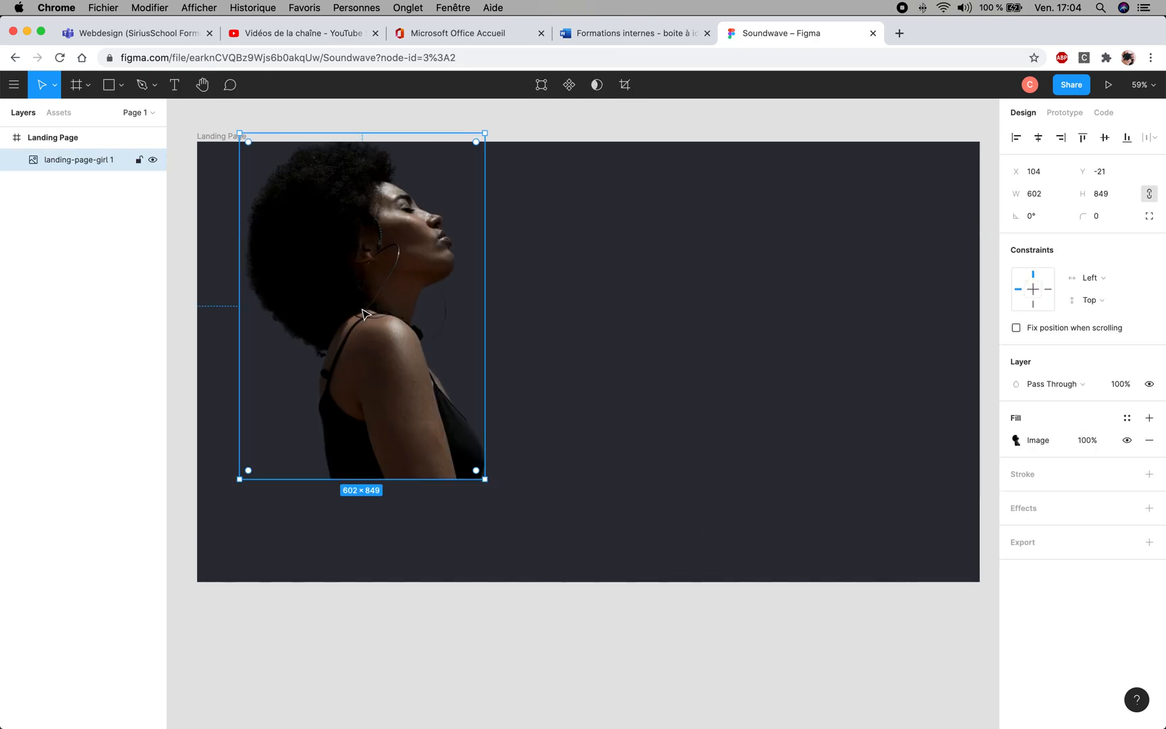
{"action": "left_click_drag", "start_coordinate": [330, 265], "coordinate": [361, 367]}
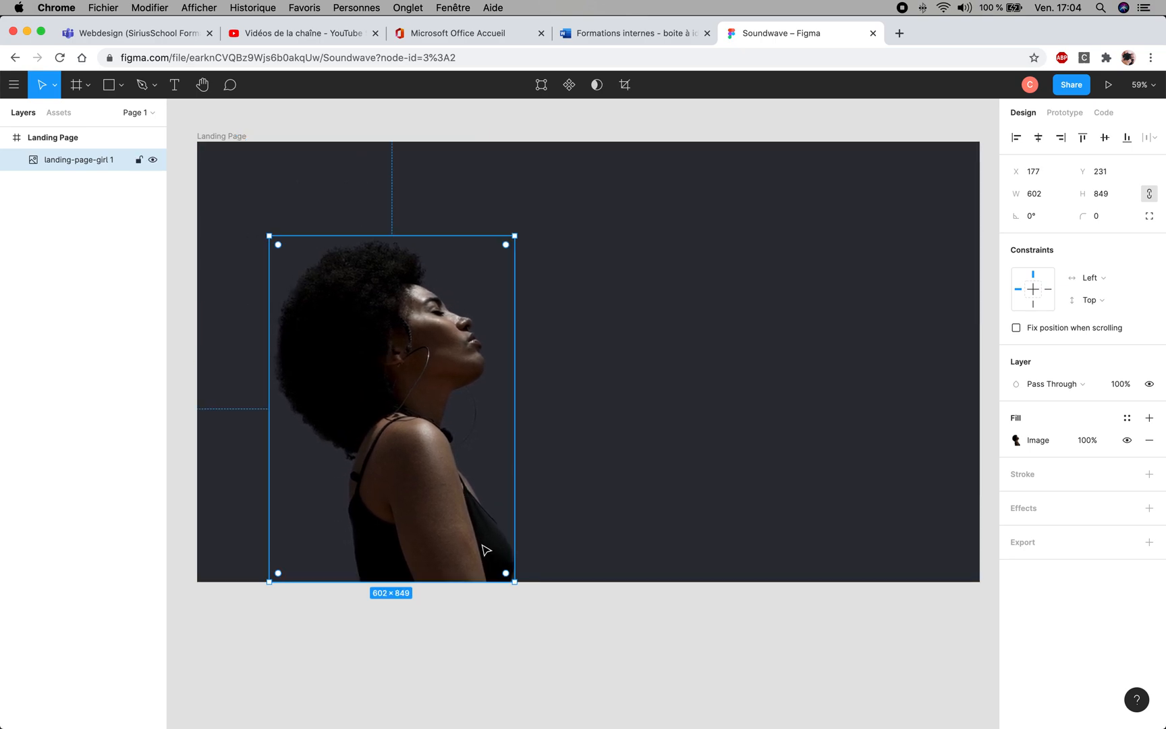
{"action": "left_click", "coordinate": [545, 639]}
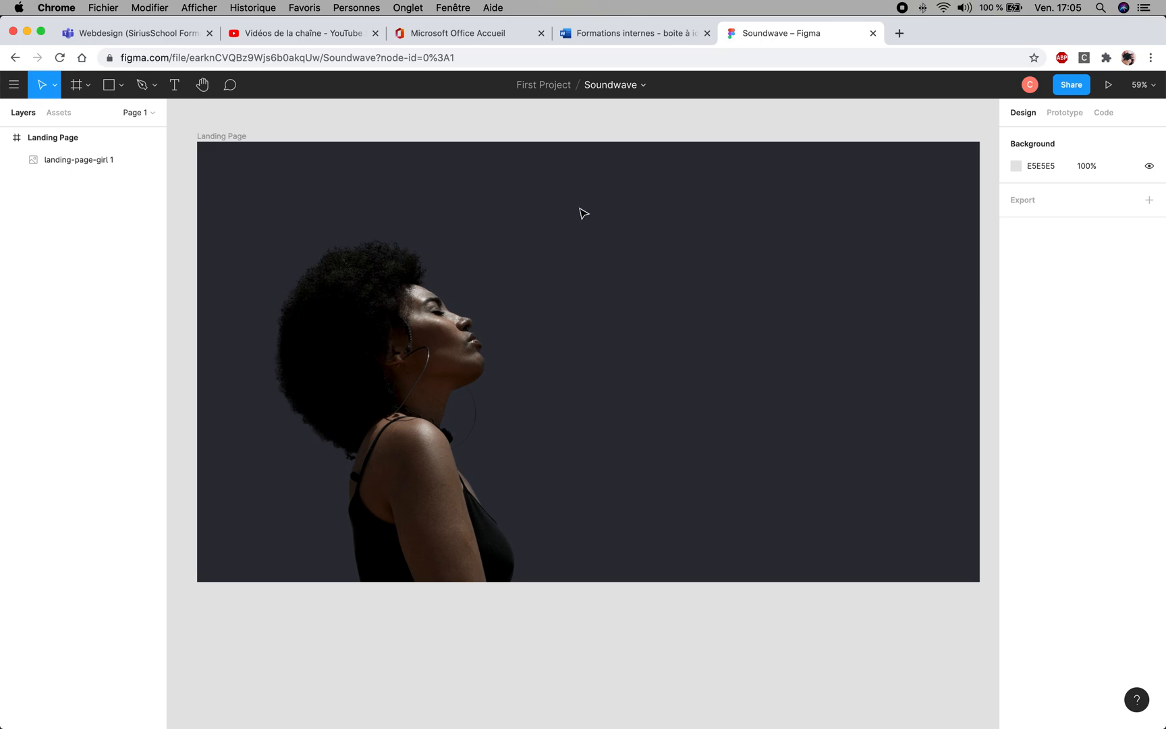
- Add the text "Feel the music" beside the portrait, at about X 960, Y 342 in the Landing Page frame
{"action": "left_click", "coordinate": [173, 84]}
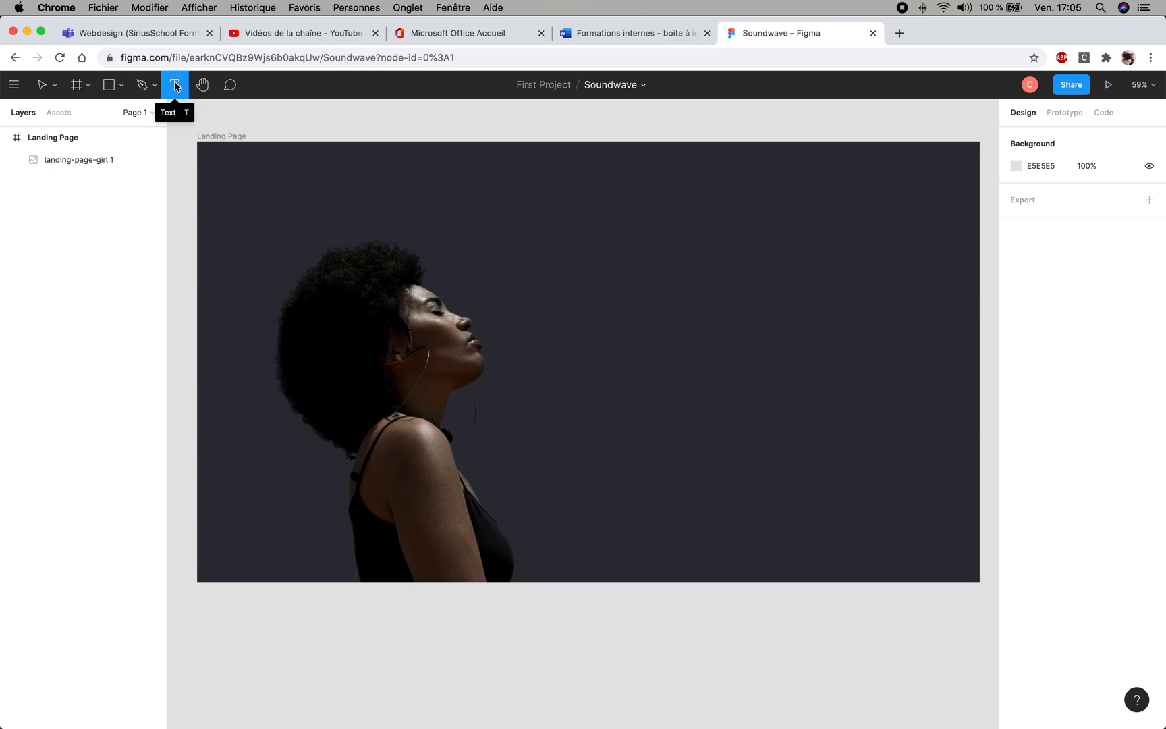
{"action": "left_click", "coordinate": [589, 282]}
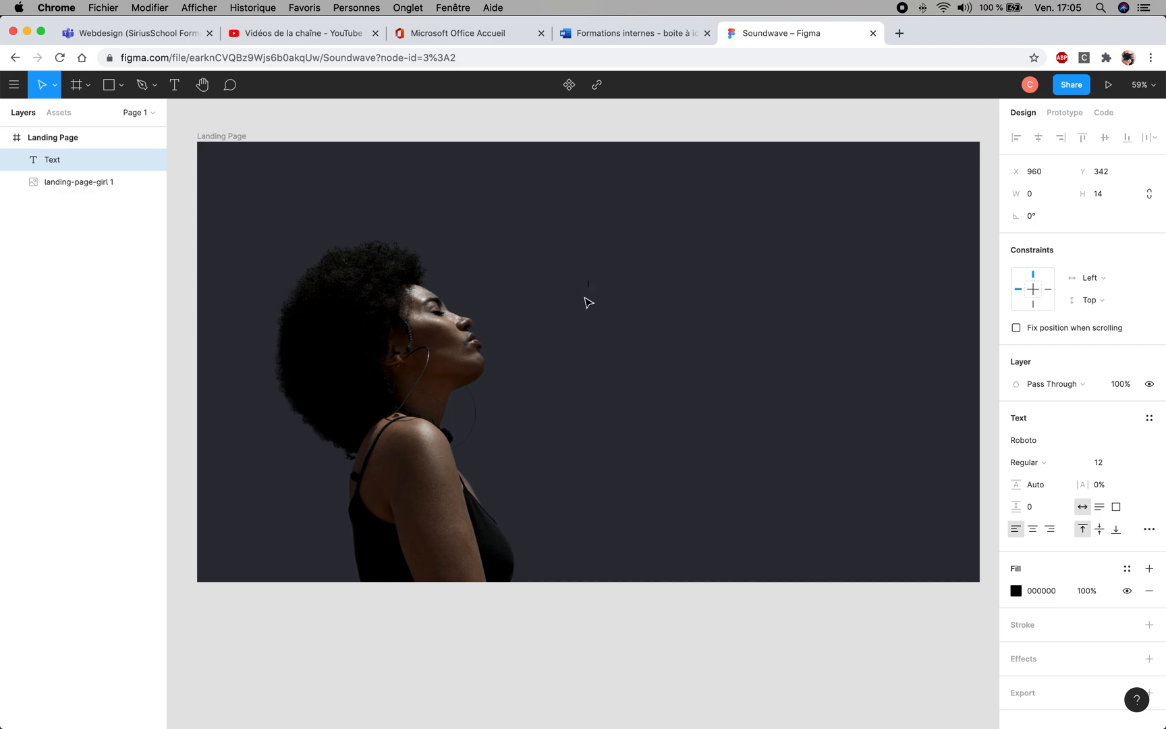
{"action": "type", "text": "Feel the music"}
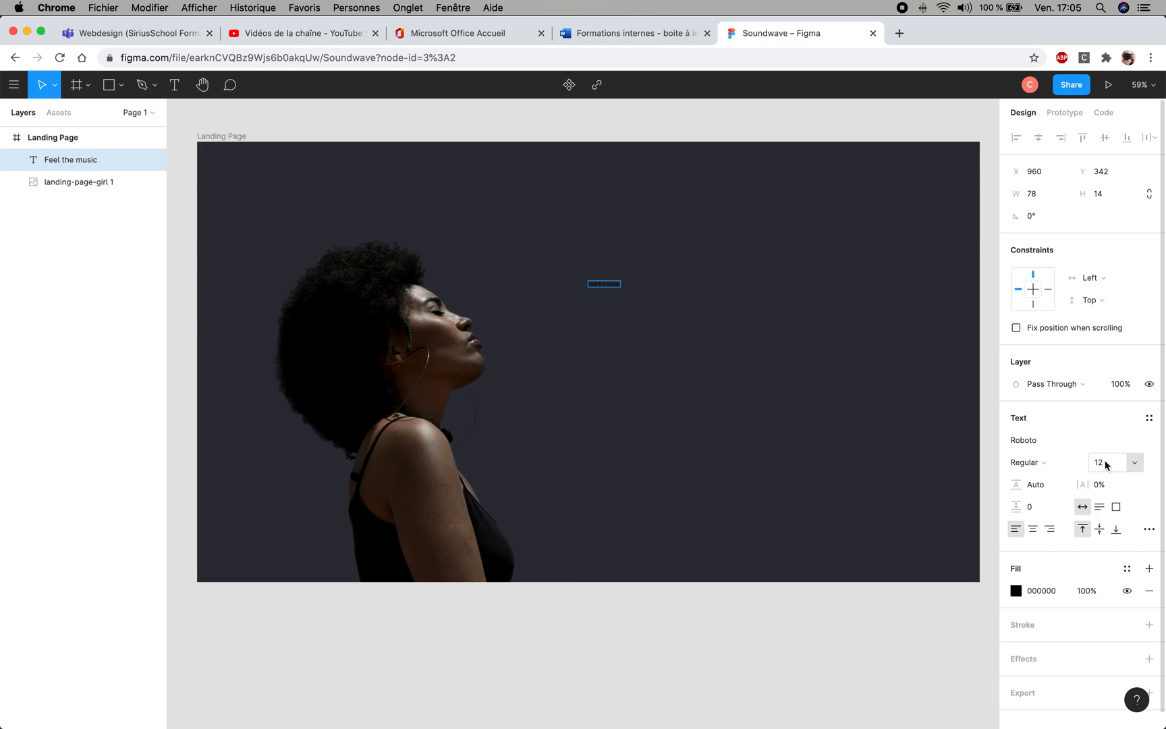
- Set the font size of the "Feel the music" text to 96
{"action": "left_click", "coordinate": [1136, 464]}
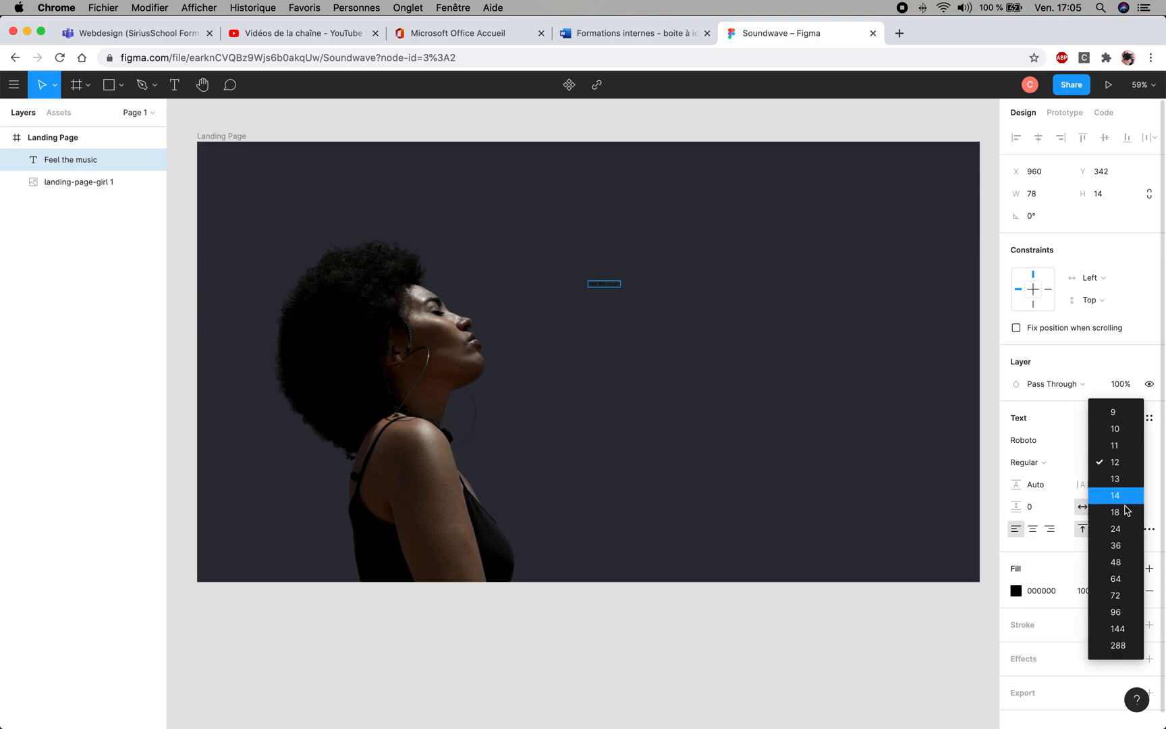
{"action": "left_click", "coordinate": [1119, 611]}
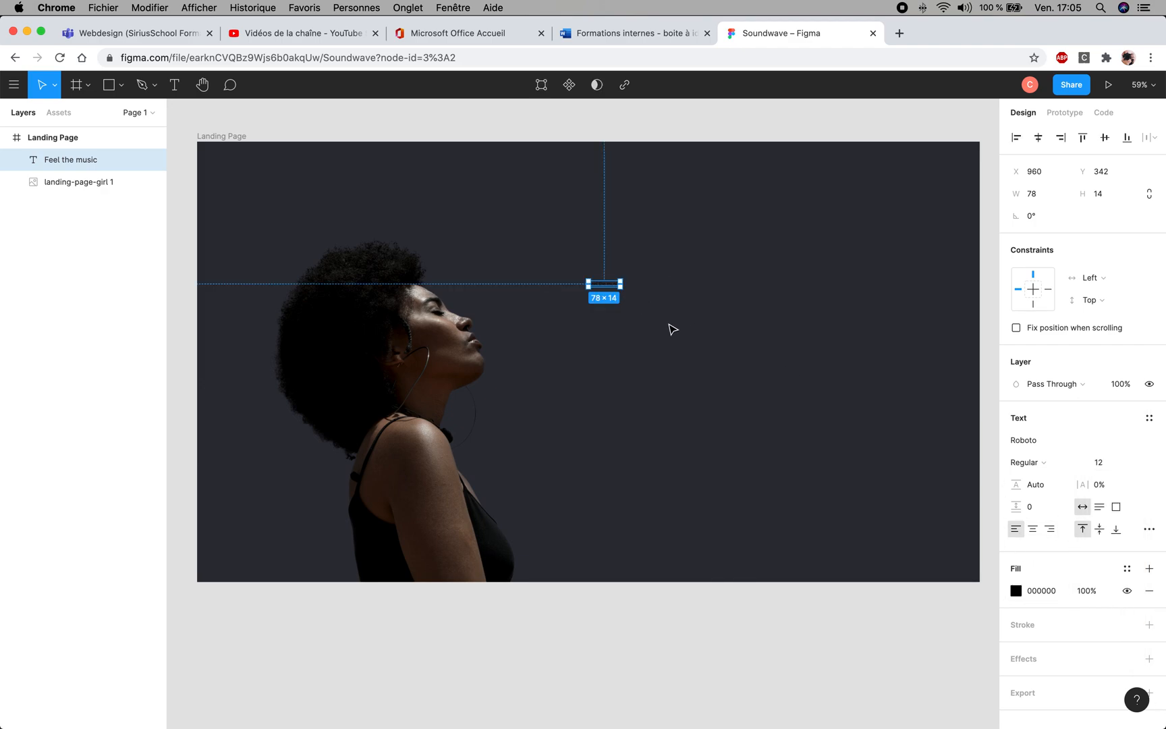
{"action": "left_click", "coordinate": [607, 292]}
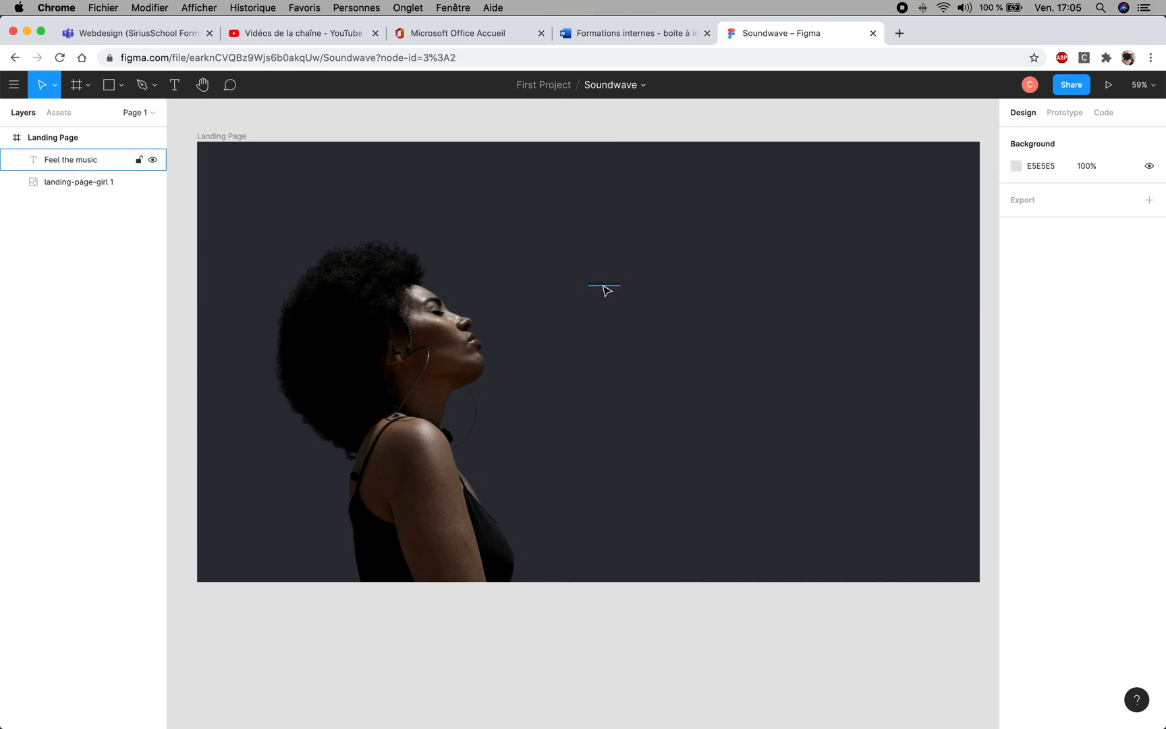
{"action": "left_click", "coordinate": [604, 284]}
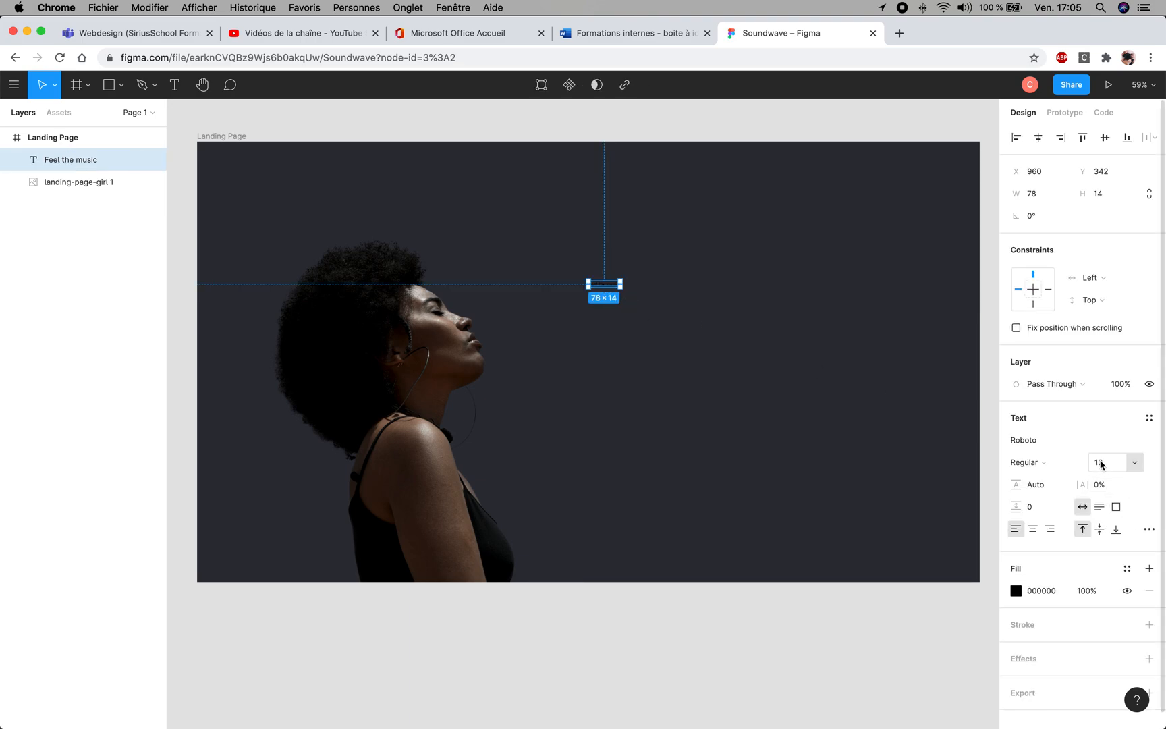
{"action": "left_click", "coordinate": [1136, 465]}
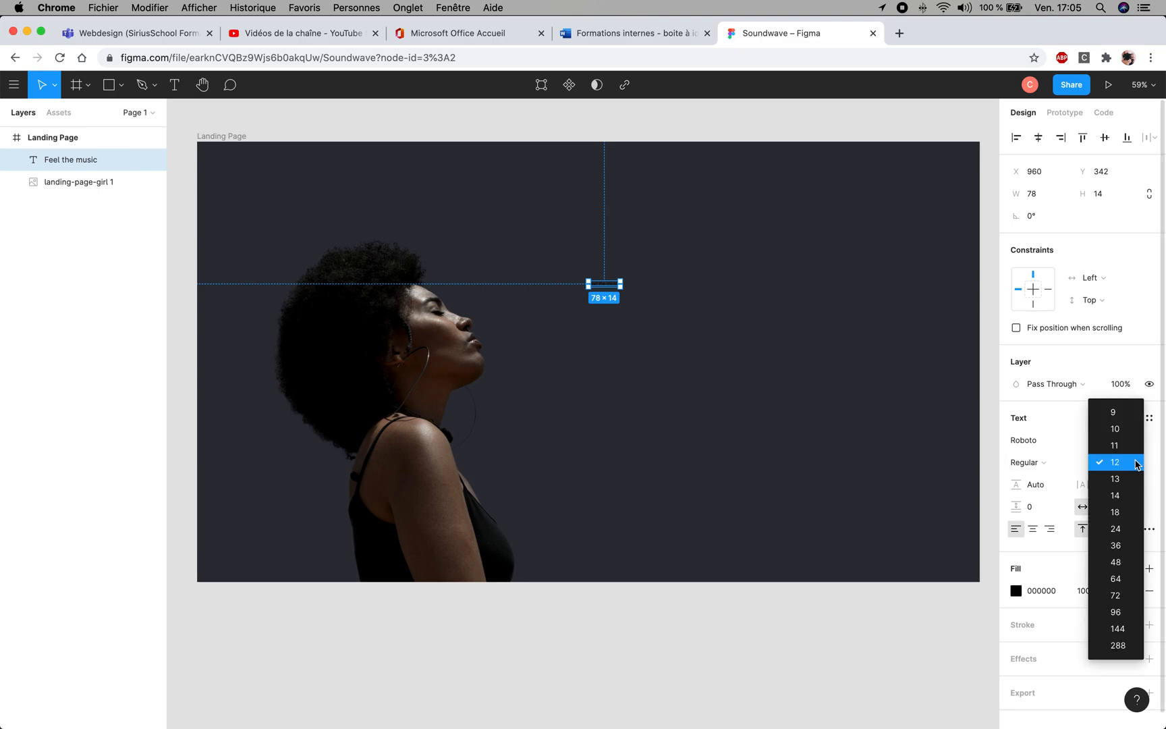
{"action": "left_click", "coordinate": [1111, 611]}
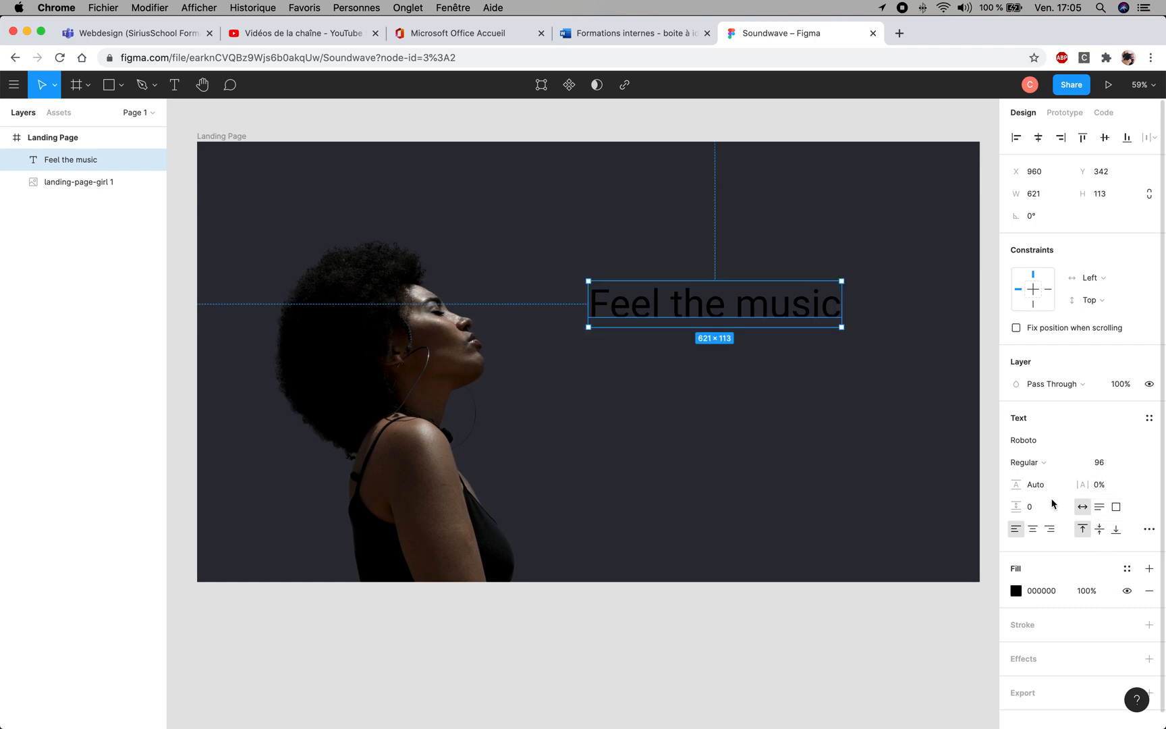
- Change the fill of the "Feel the music" text to white, FFFFFF
{"action": "left_click", "coordinate": [1018, 592]}
{"action": "left_click", "coordinate": [909, 431]}
{"action": "left_click_drag", "start_coordinate": [838, 374], "coordinate": [790, 346]}
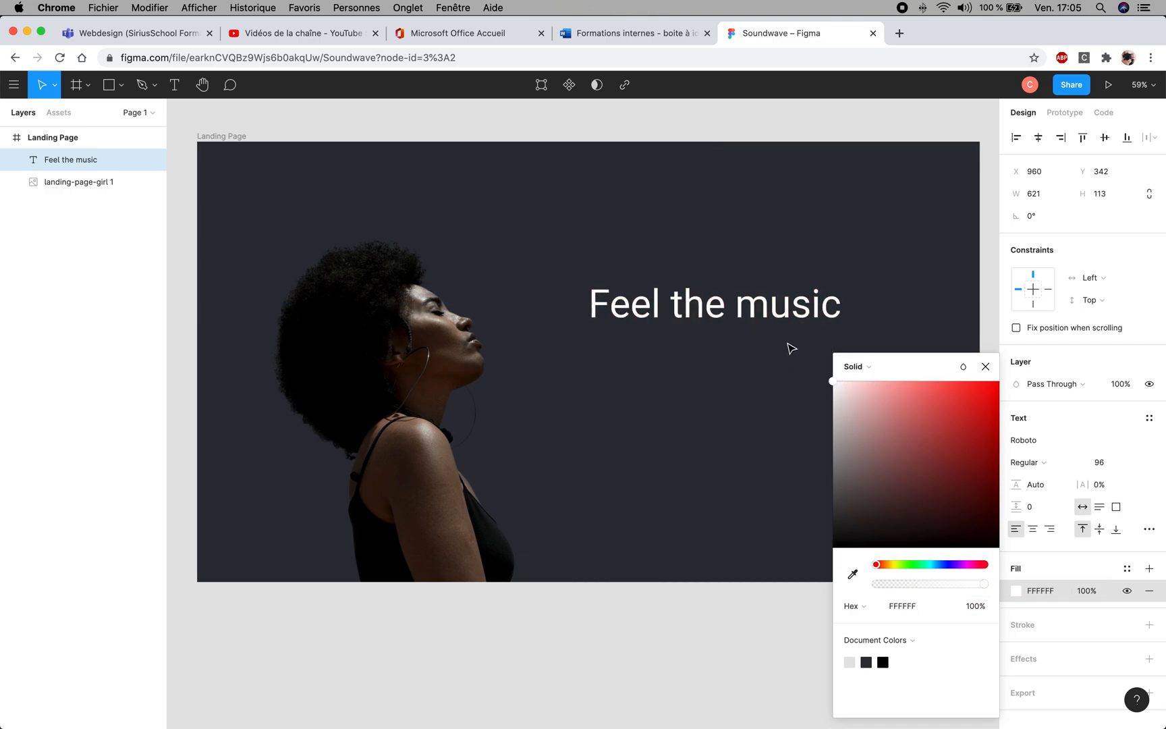
{"action": "left_click", "coordinate": [986, 366]}
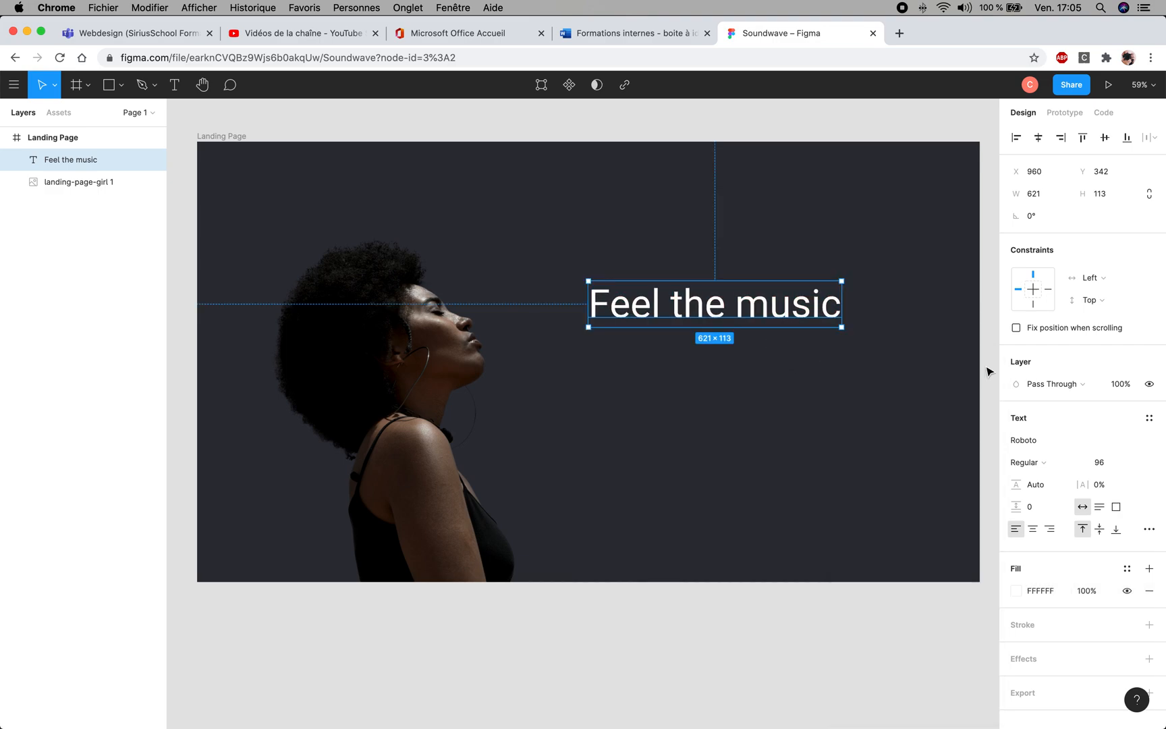
- Change the font of the "Feel the music" text to Poppins
{"action": "left_click", "coordinate": [1026, 442]}
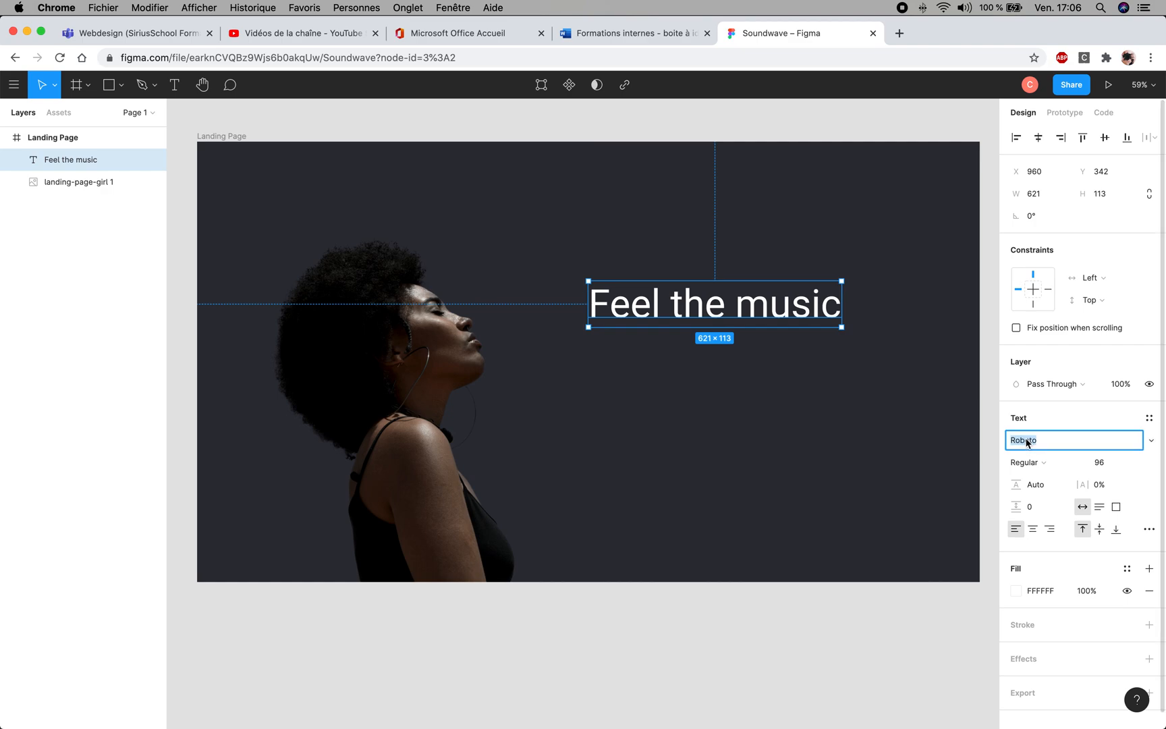
{"action": "type", "text": "Poppins"}
{"action": "key", "text": "Return"}
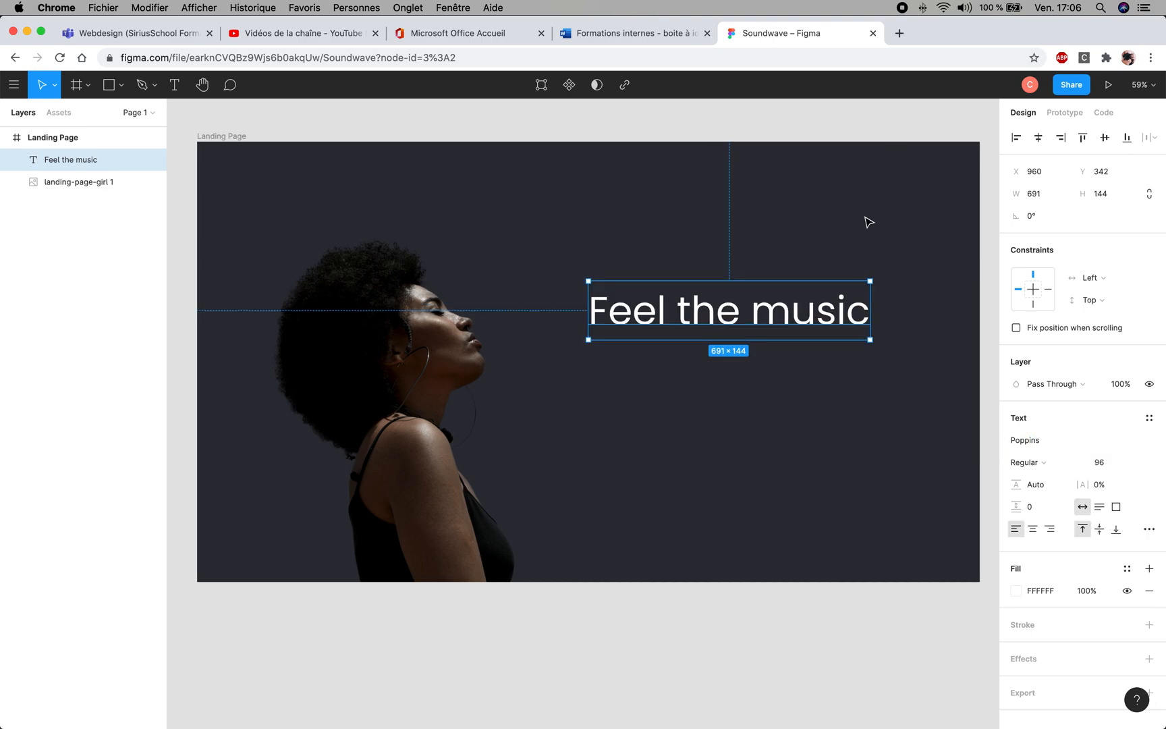
{"action": "left_click", "coordinate": [890, 228]}
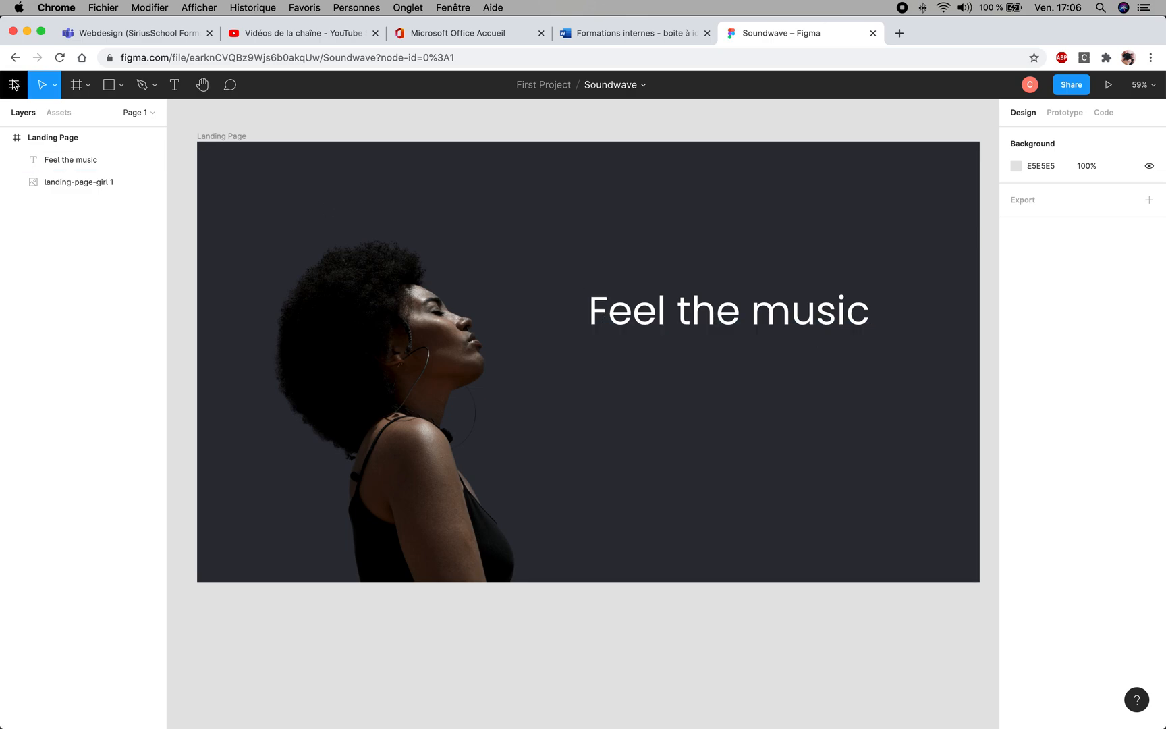
- Open the project's "Feel the music (Copy)" file to examine the finished landing page, and return to the Soundwave file
{"action": "left_click", "coordinate": [14, 85]}
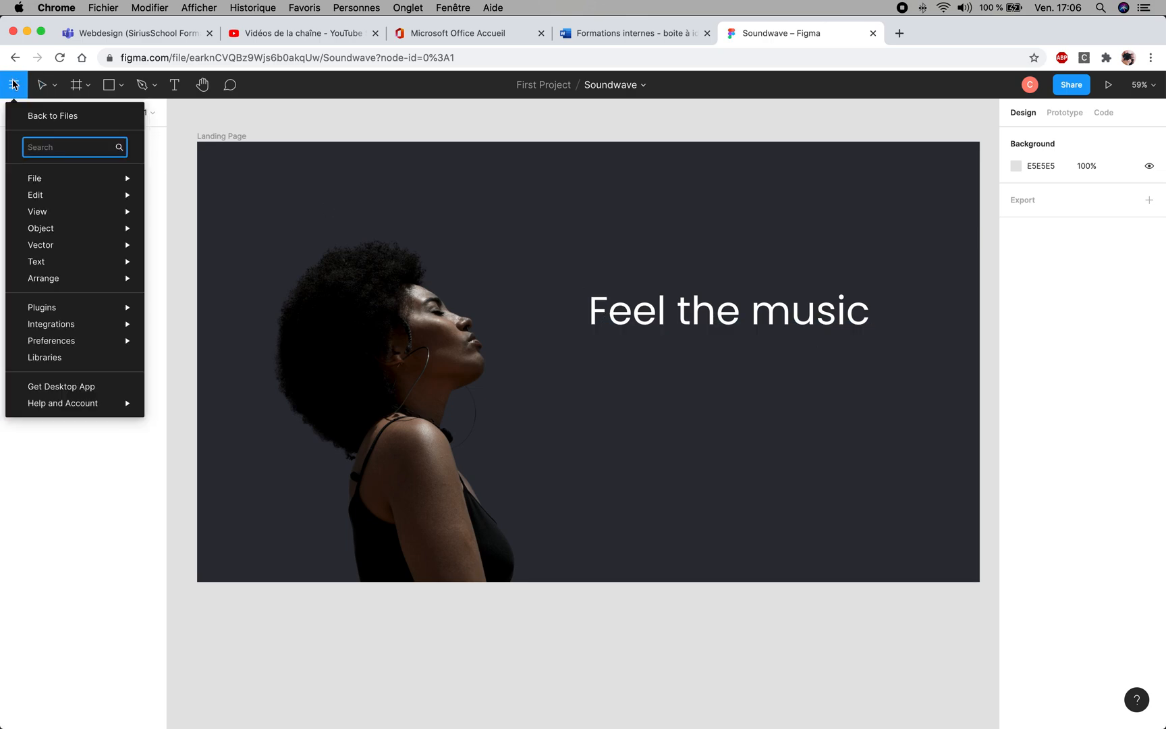
{"action": "left_click", "coordinate": [37, 116]}
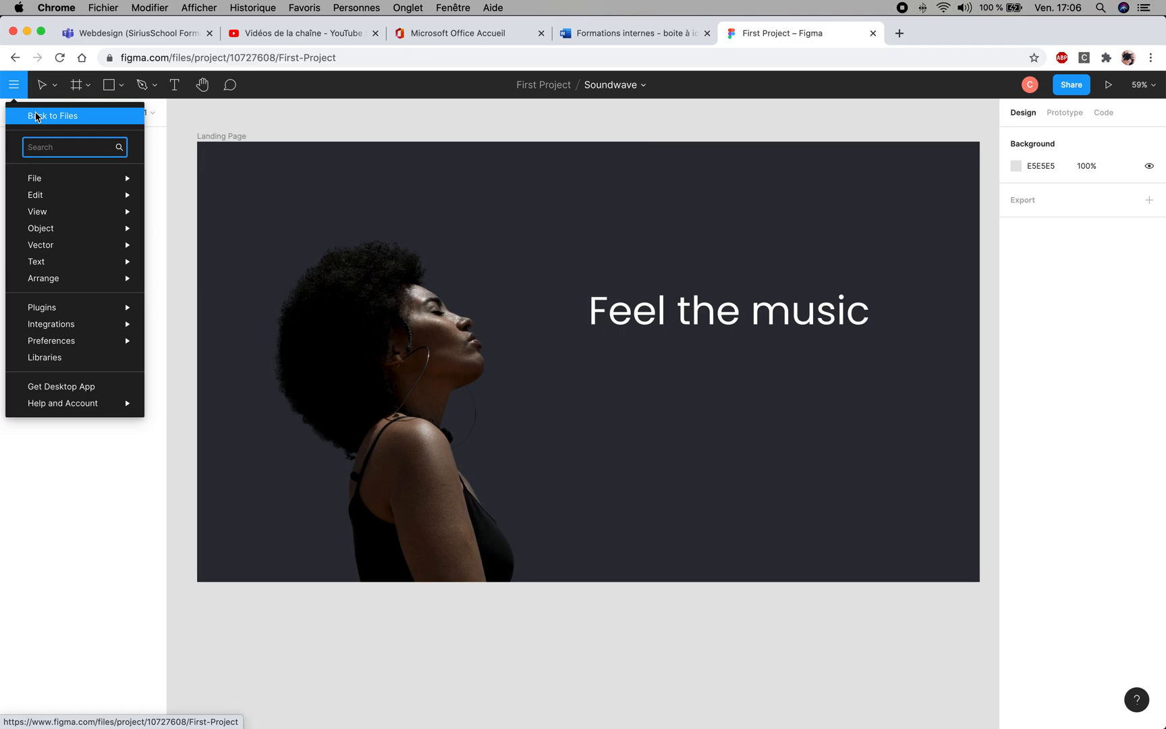
{"action": "left_click", "coordinate": [553, 237]}
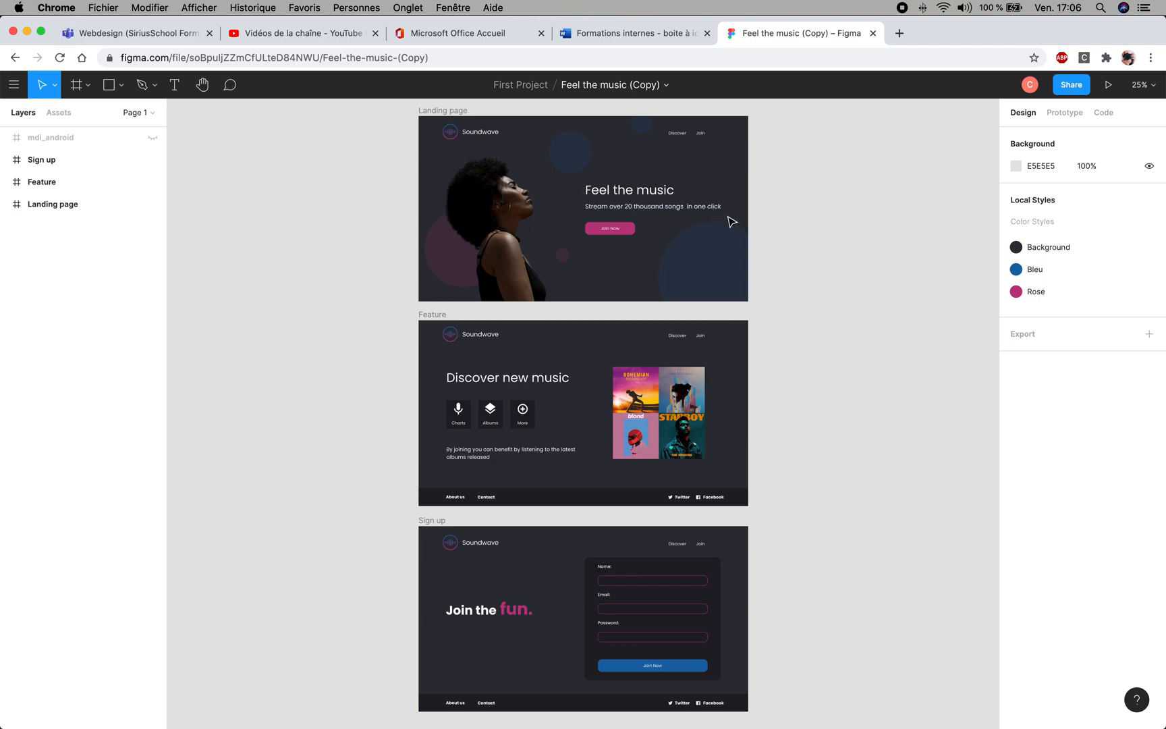
{"action": "left_click", "coordinate": [16, 84]}
{"action": "left_click", "coordinate": [47, 116]}
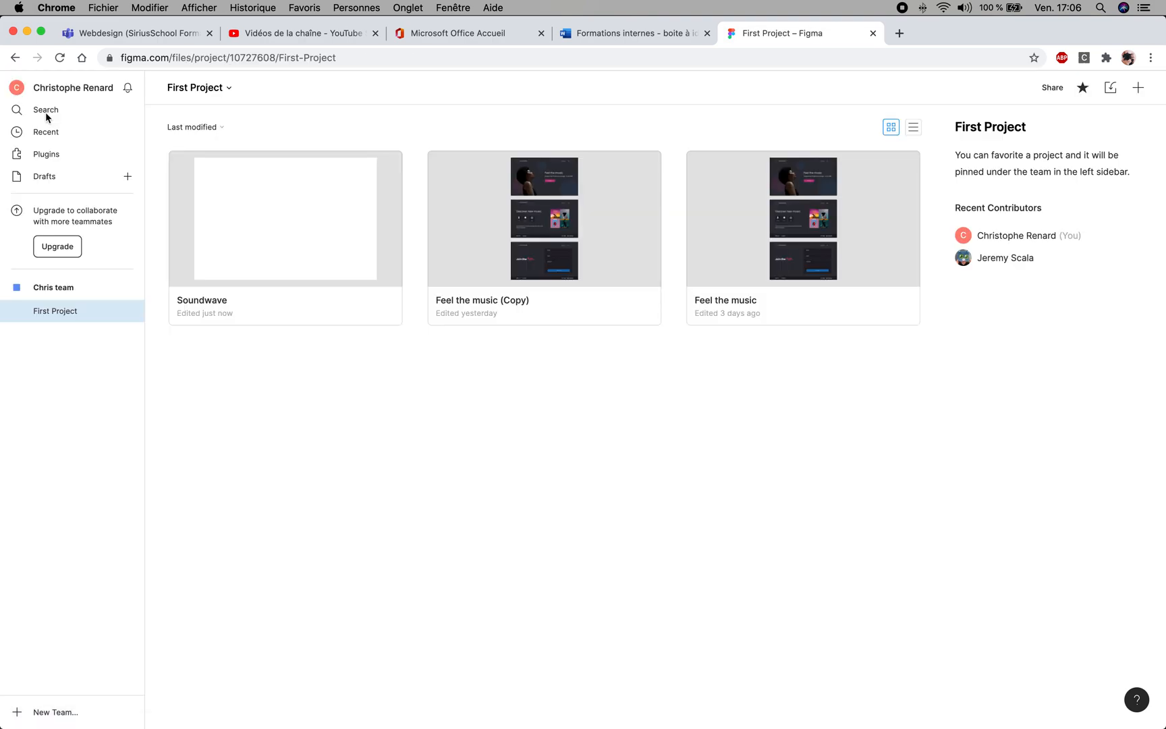
{"action": "left_click", "coordinate": [318, 215]}
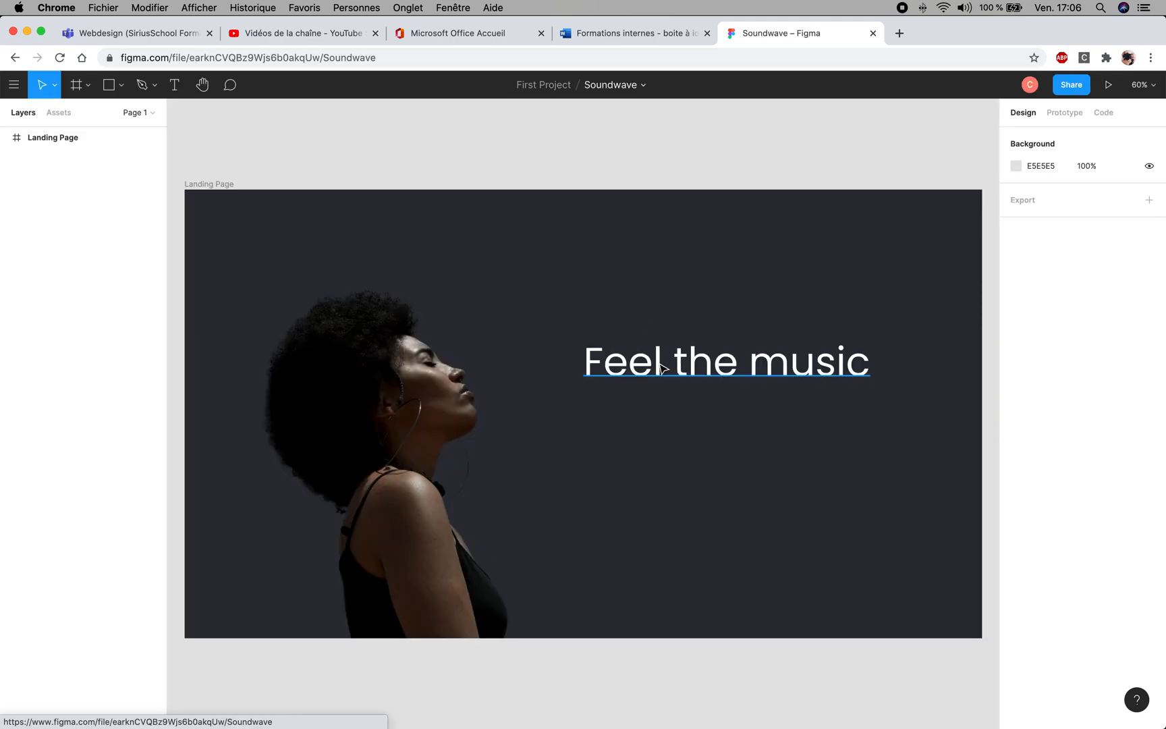
- Duplicate the "Feel the music" text directly below the original, at X 960 and about Y 512
{"action": "left_click", "coordinate": [659, 368]}
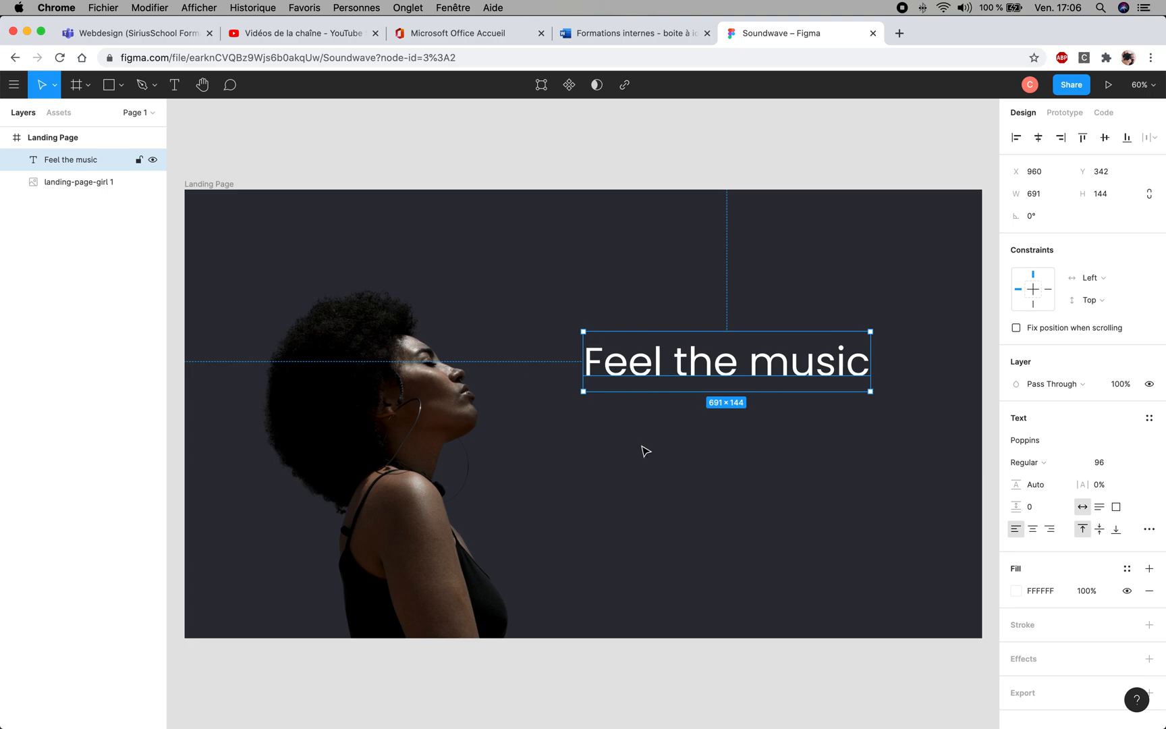
{"action": "key", "text": "alt"}
{"action": "left_click_drag", "start_coordinate": [662, 373], "coordinate": [665, 442]}
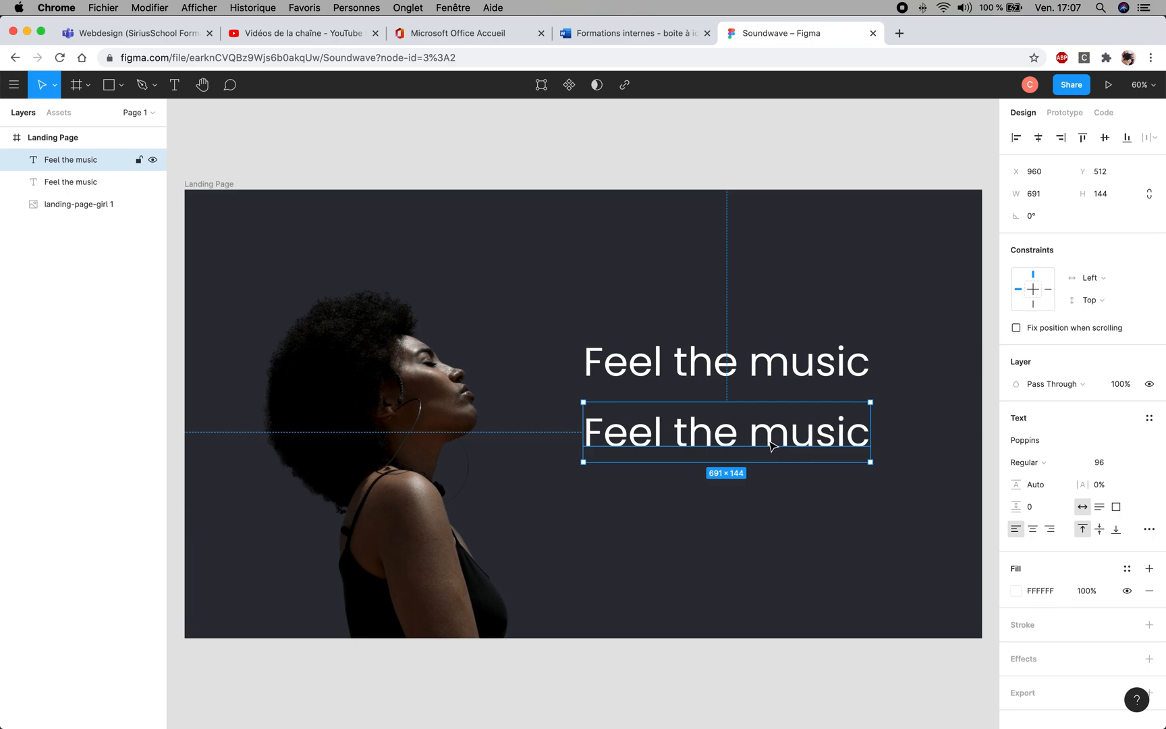
{"action": "left_click", "coordinate": [812, 464]}
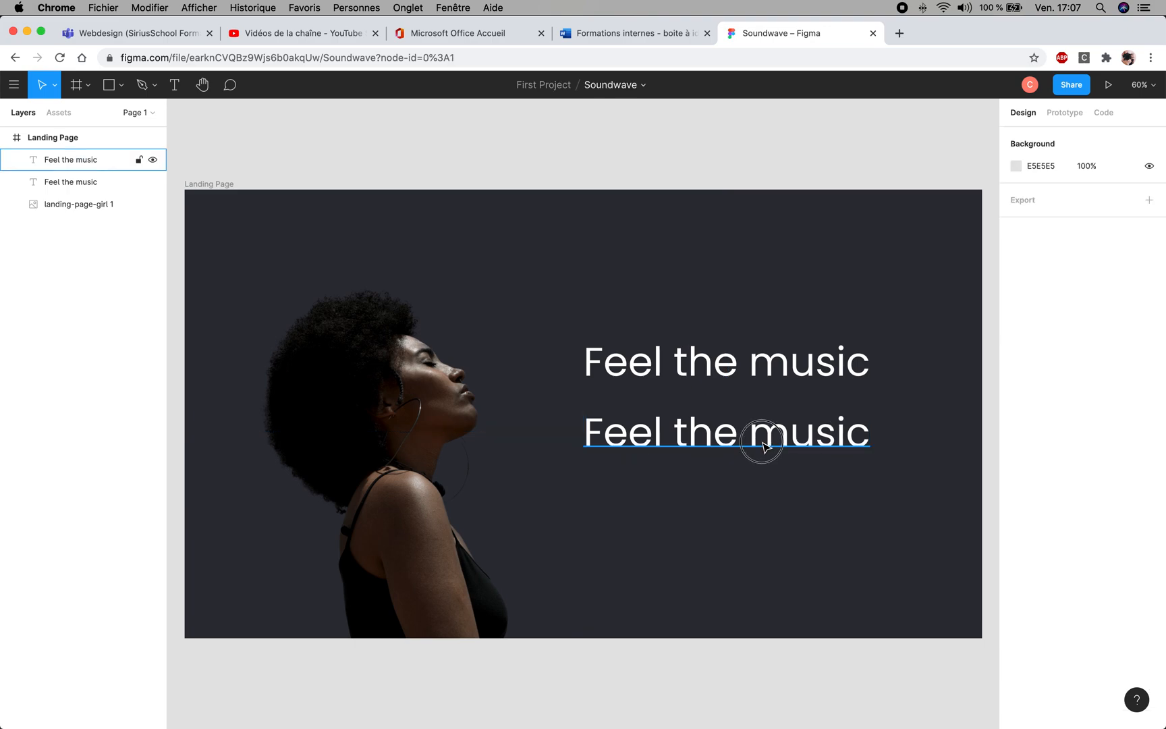
- Replace the lower copy's text with "Stream over 20 thouso"
{"action": "double_click", "coordinate": [761, 442]}
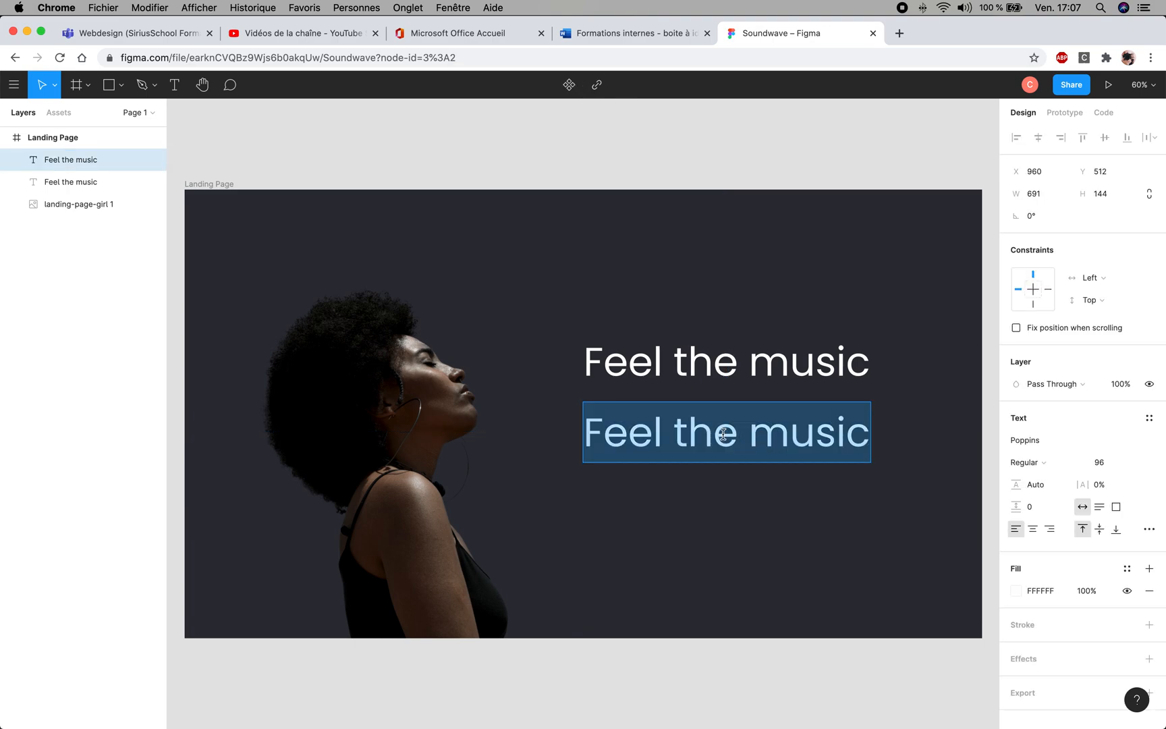
{"action": "left_click", "coordinate": [588, 425]}
{"action": "left_click_drag", "start_coordinate": [588, 425], "coordinate": [945, 462]}
{"action": "type", "text": "Strea"}
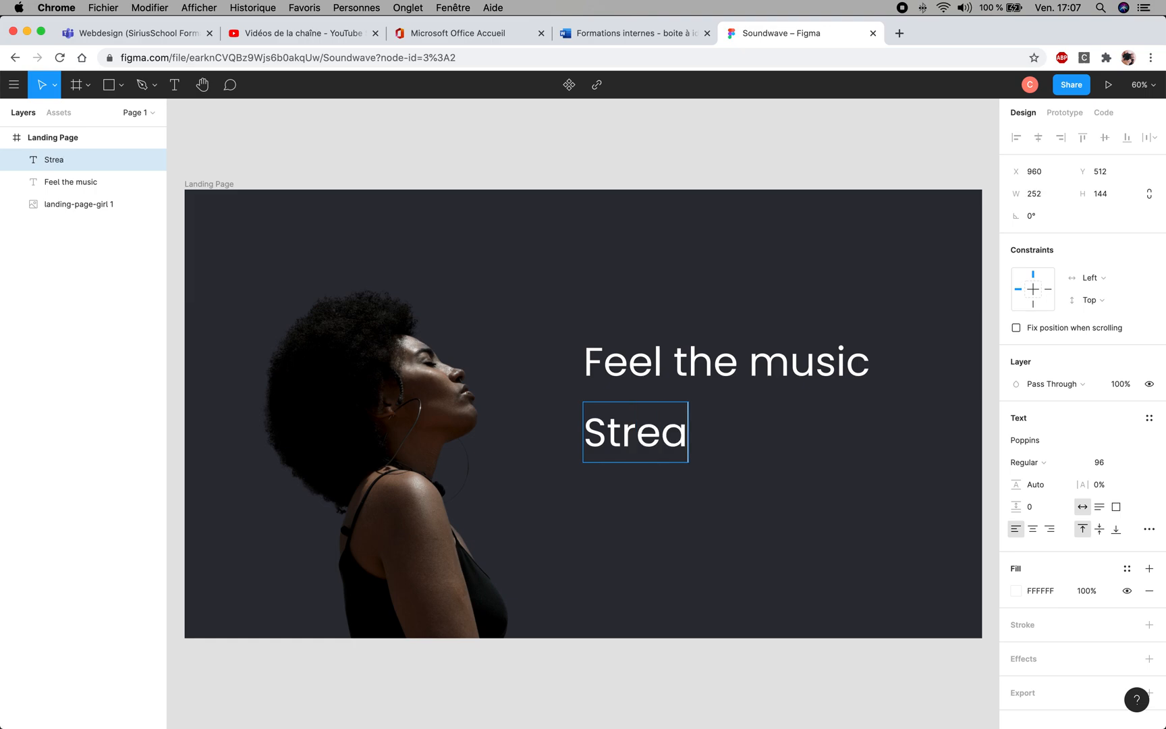
{"action": "type", "text": "m ov"}
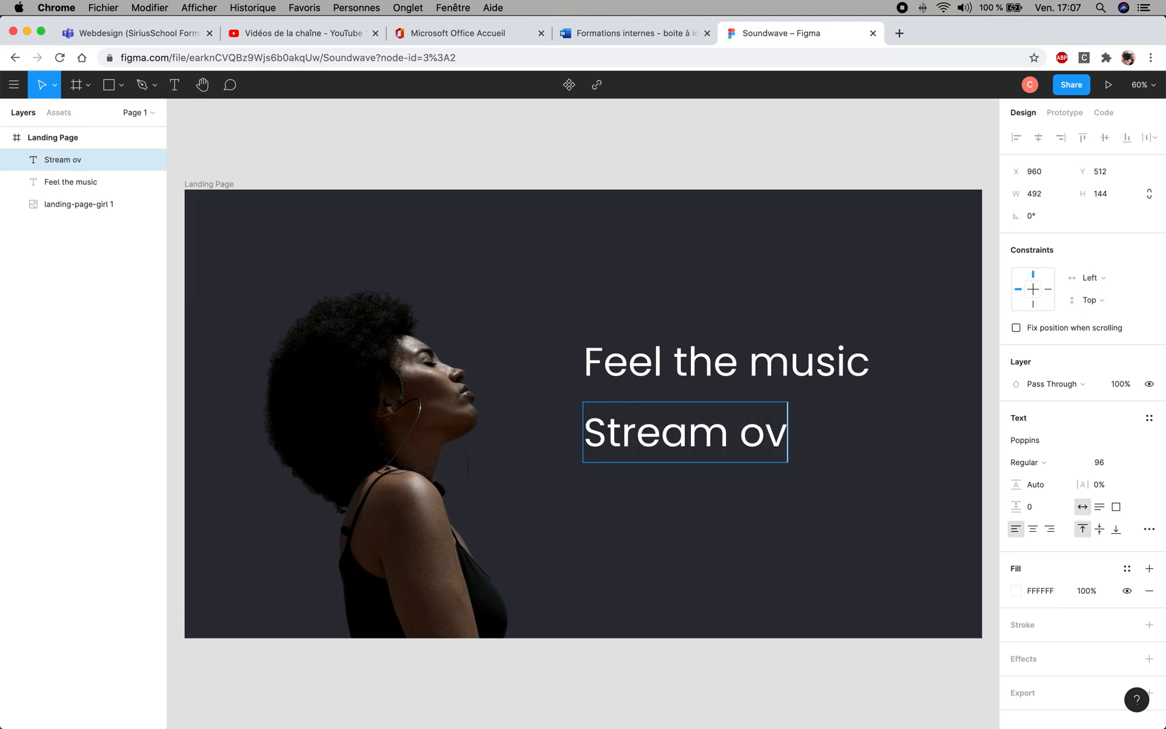
{"action": "type", "text": "er 20 thouso"}
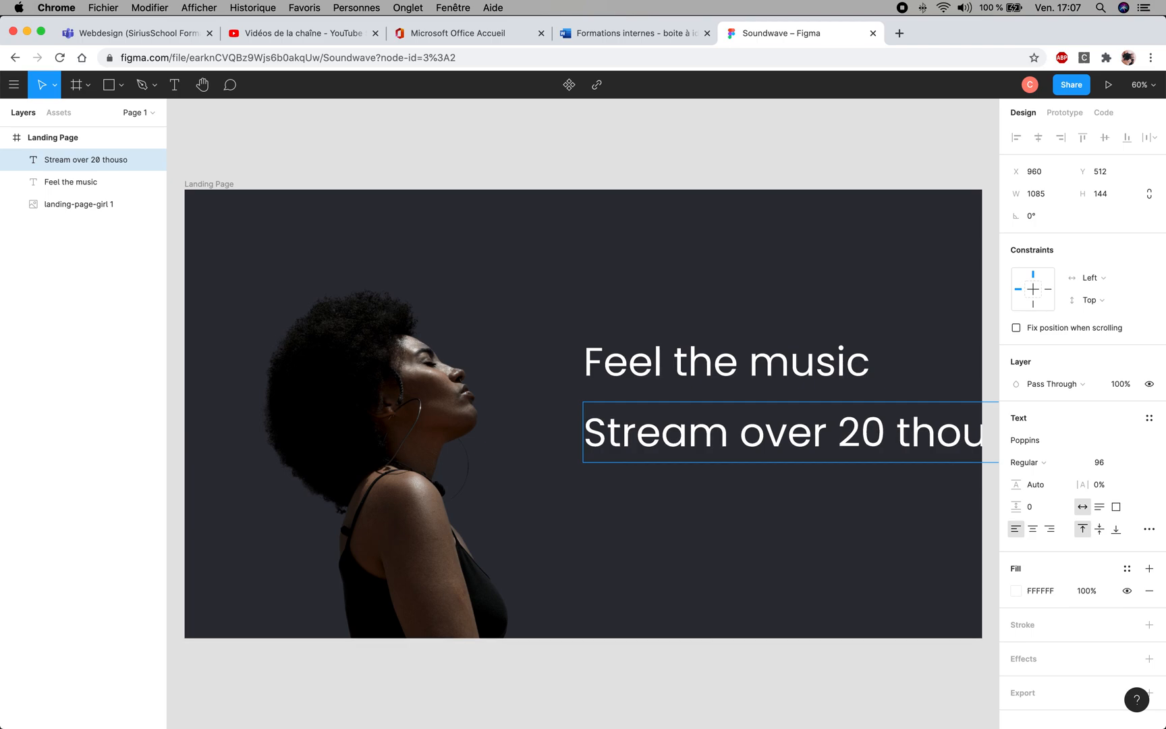
{"action": "key", "text": "Escape"}
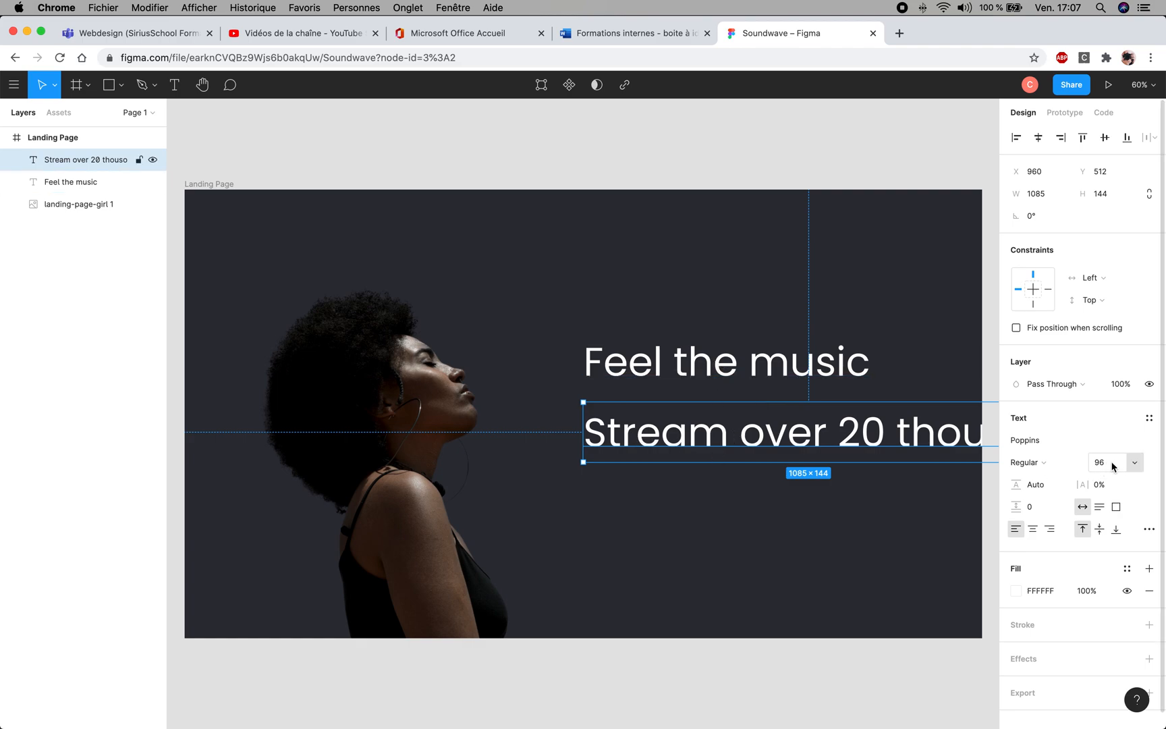
- Set the font size of the lower text to 36
{"action": "left_click", "coordinate": [1136, 465]}
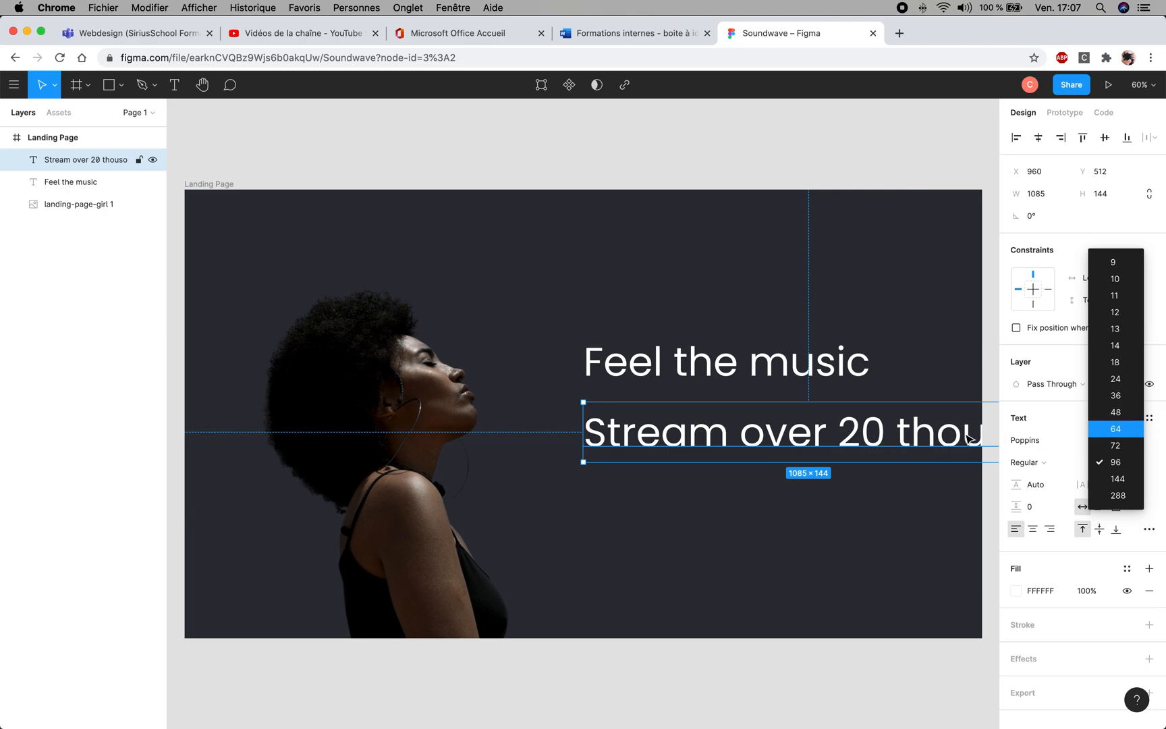
{"action": "left_click", "coordinate": [1116, 396]}
{"action": "left_click", "coordinate": [723, 419]}
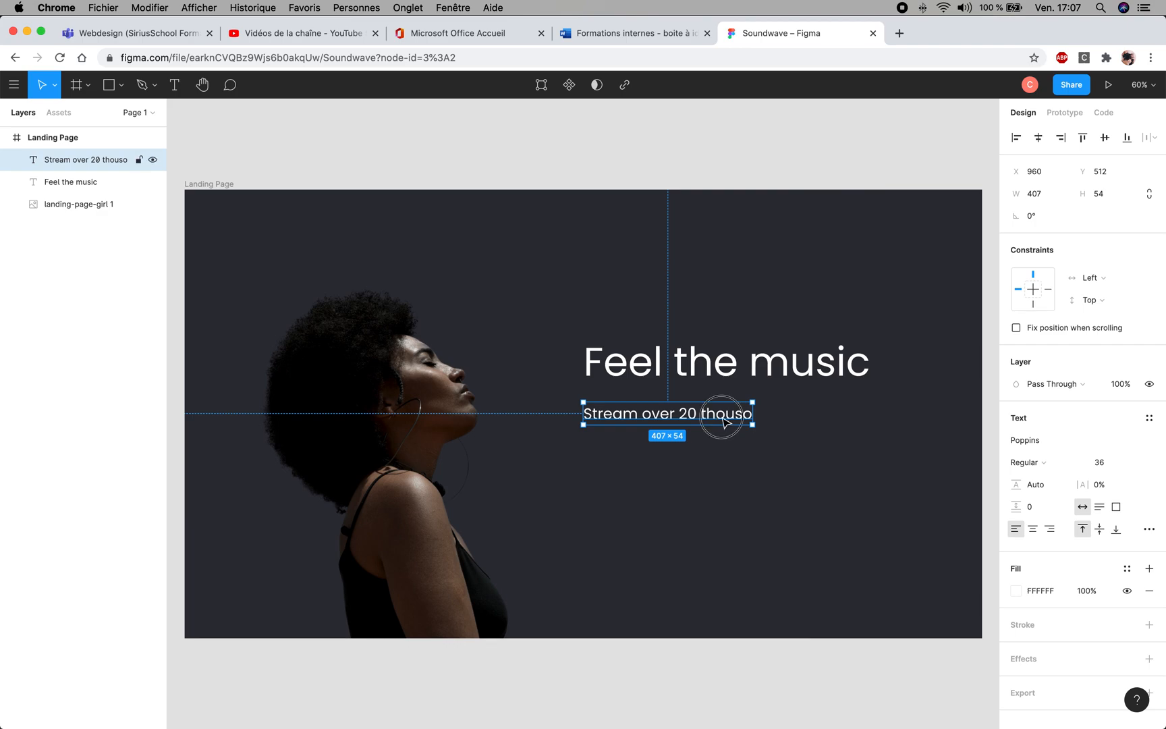
- Complete the lower text so it reads "Stream over 20 thousound songs in one click"
{"action": "double_click", "coordinate": [743, 414]}
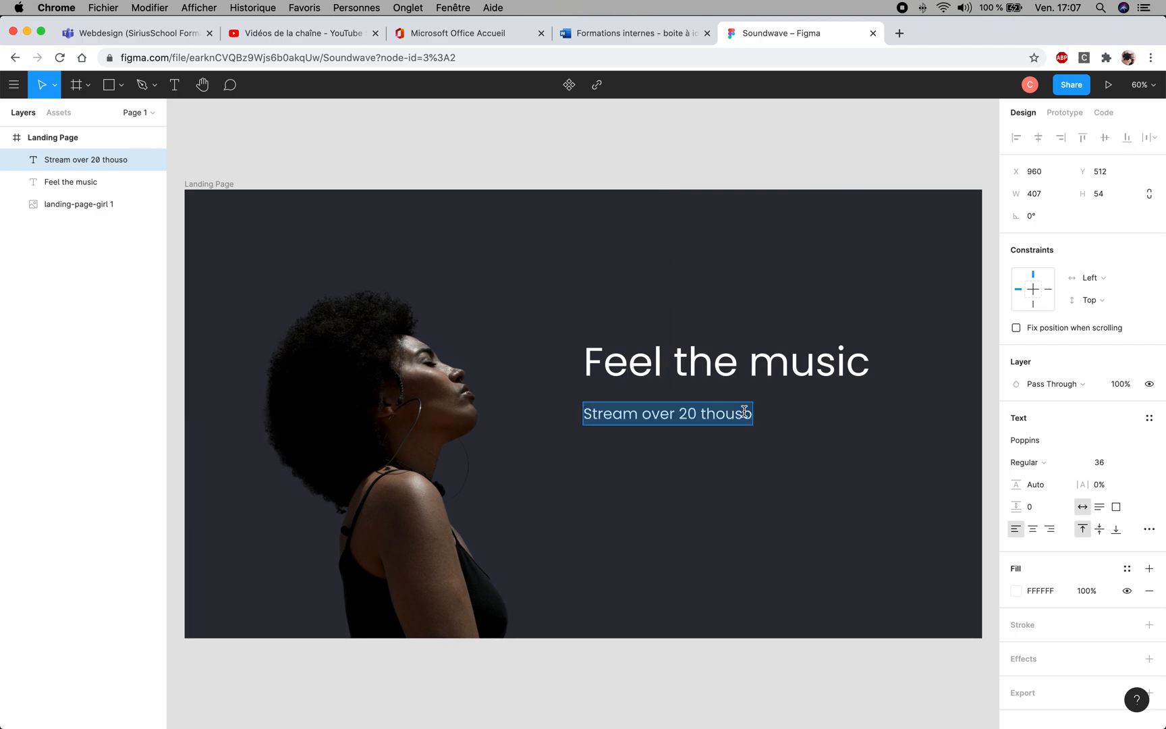
{"action": "left_click", "coordinate": [745, 412]}
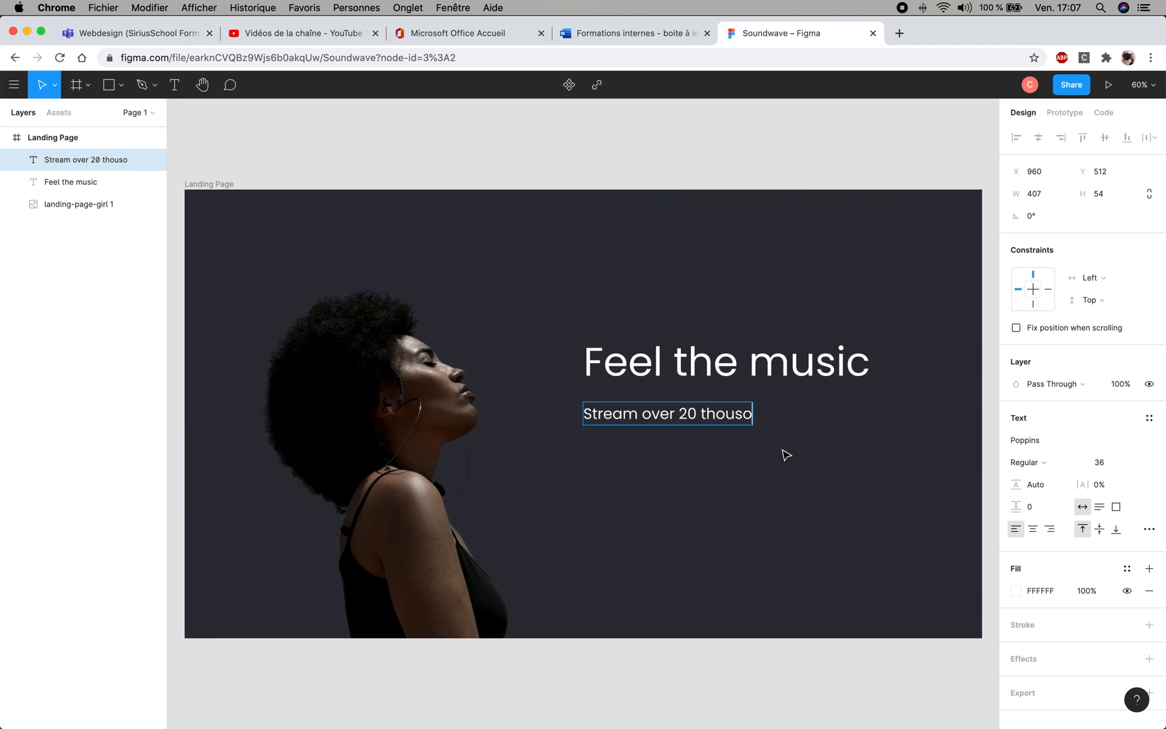
{"action": "type", "text": "und songs "}
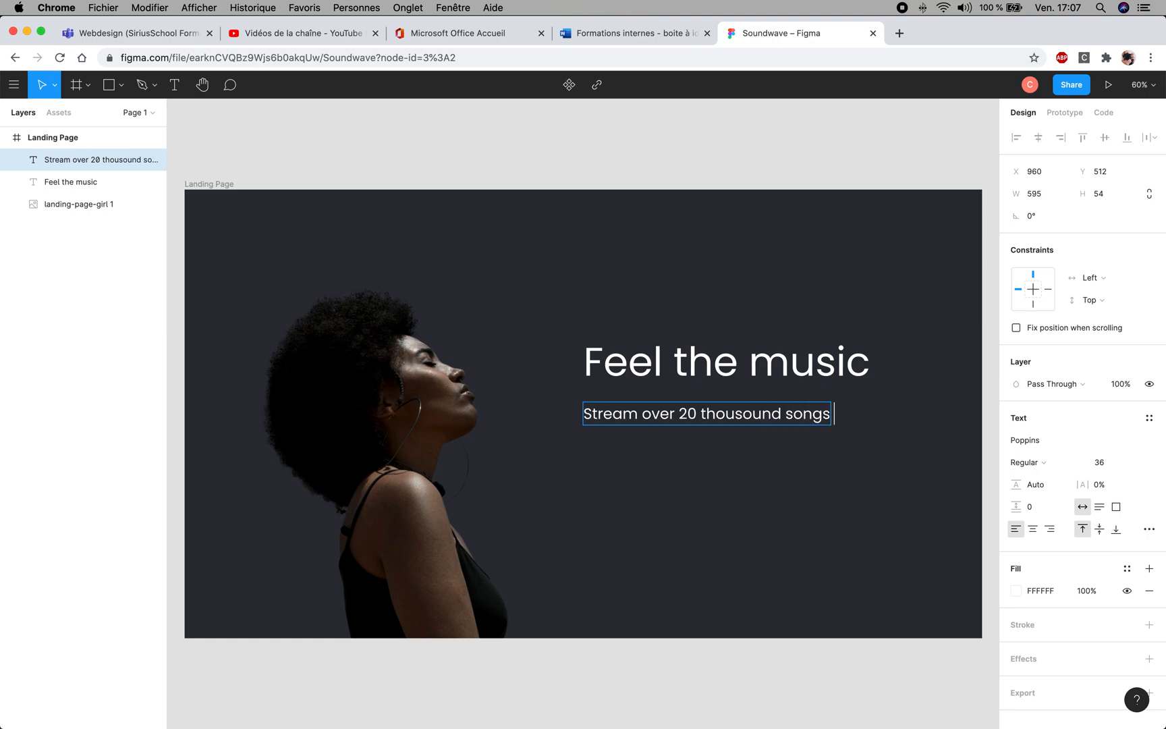
{"action": "type", "text": "in one cli"}
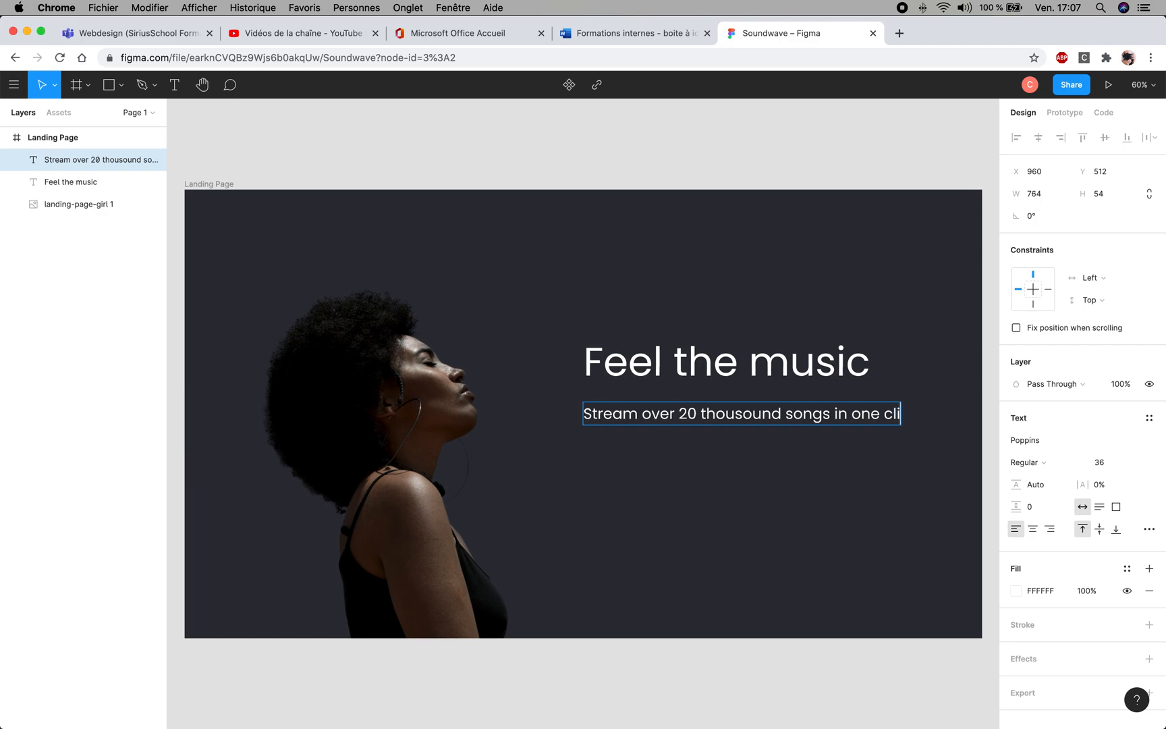
{"action": "type", "text": "ck"}
{"action": "left_click", "coordinate": [511, 301]}
{"action": "left_click", "coordinate": [562, 166]}
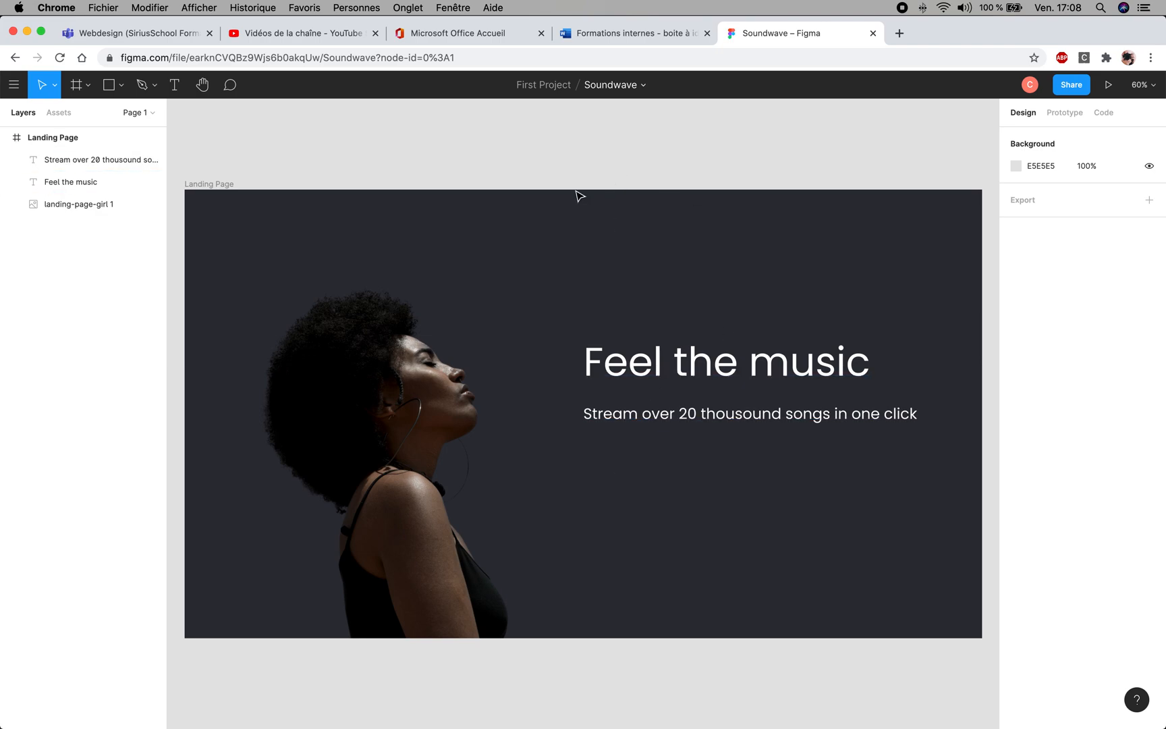
- Move the "Stream over…" line up closer to the headline, left-aligned with it at X 960, Y 486
{"action": "key", "text": "space"}
{"action": "left_click_drag", "start_coordinate": [585, 312], "coordinate": [586, 292]}
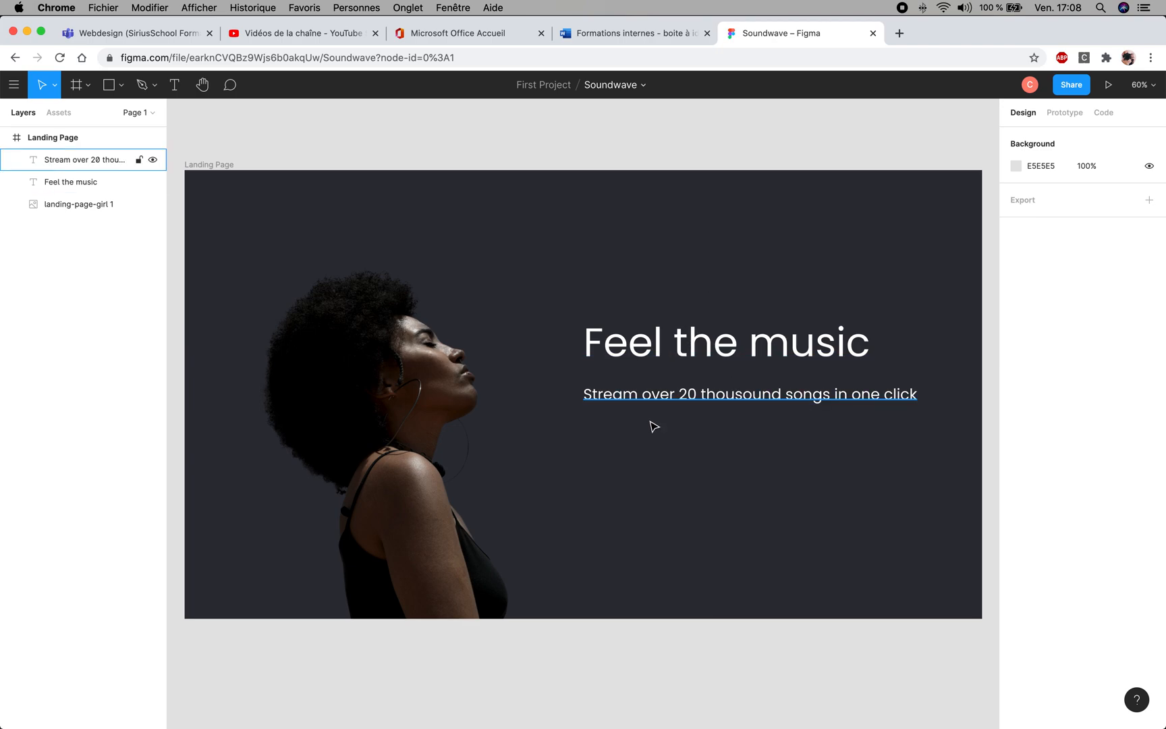
{"action": "left_click", "coordinate": [632, 398]}
{"action": "mouse_move", "coordinate": [632, 400]}
{"action": "left_mouse_down"}
{"action": "mouse_move", "coordinate": [645, 413]}
{"action": "mouse_move", "coordinate": [627, 396]}
{"action": "left_mouse_up"}
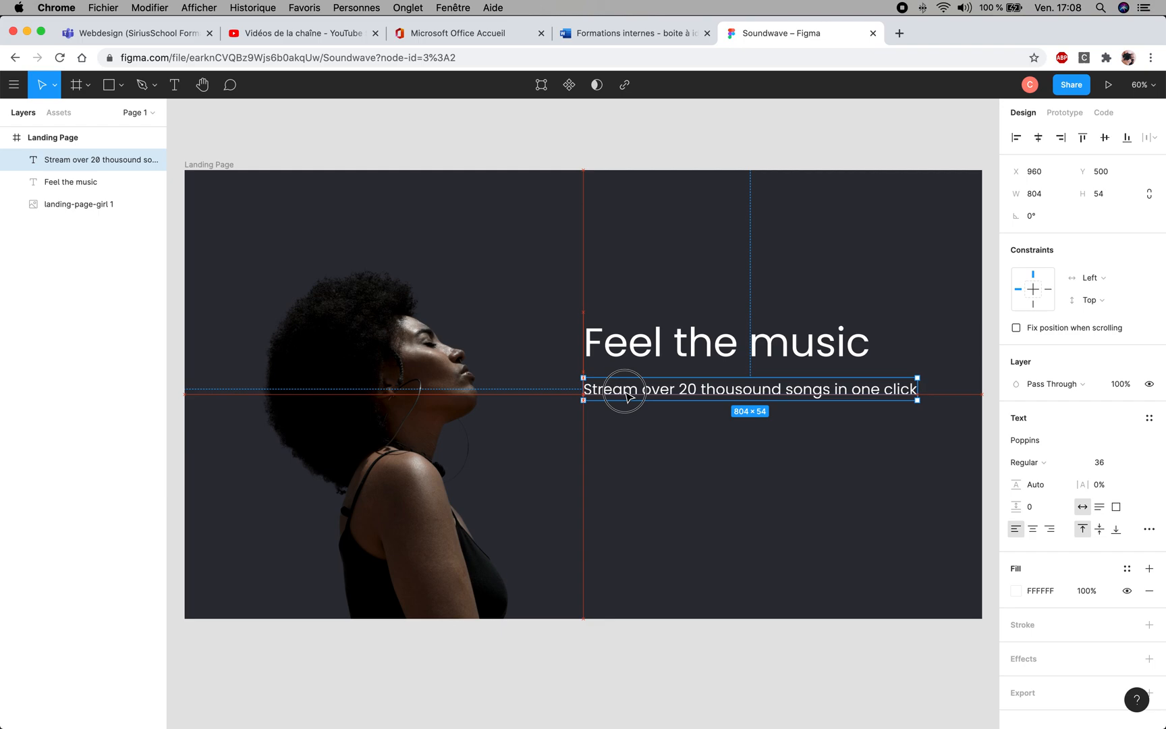
{"action": "left_click_drag", "start_coordinate": [628, 395], "coordinate": [595, 387]}
{"action": "left_click_drag", "start_coordinate": [594, 386], "coordinate": [626, 387]}
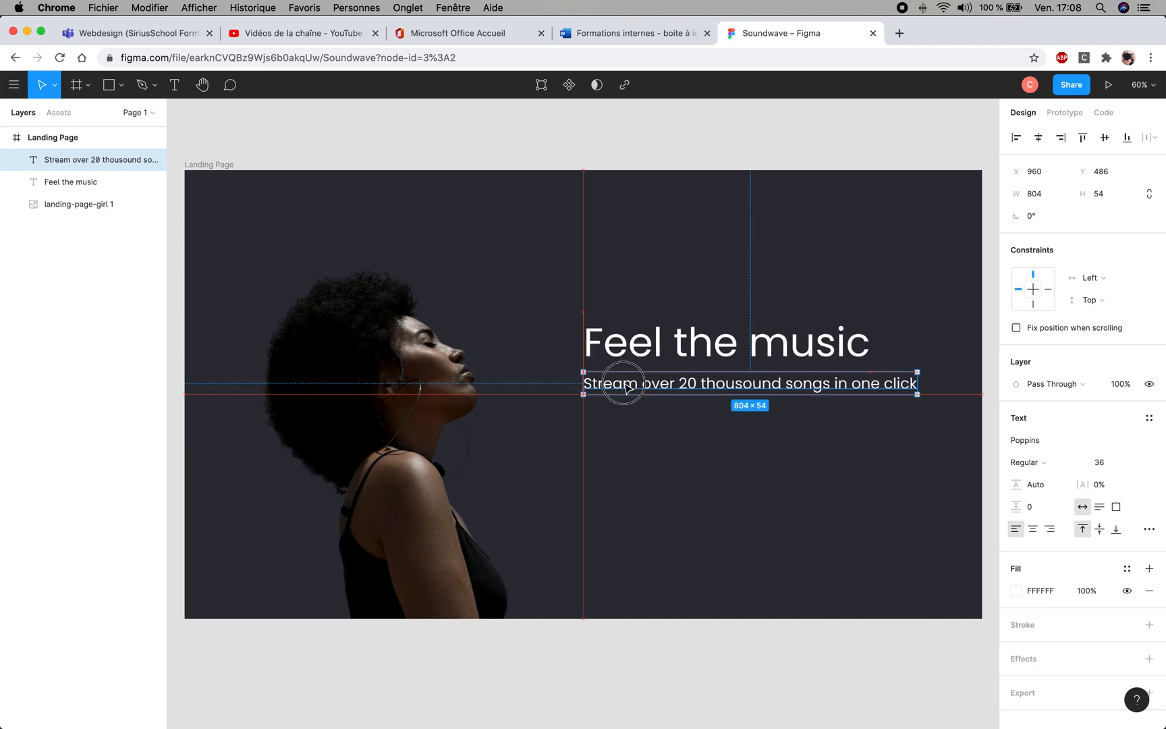
{"action": "left_click", "coordinate": [681, 471]}
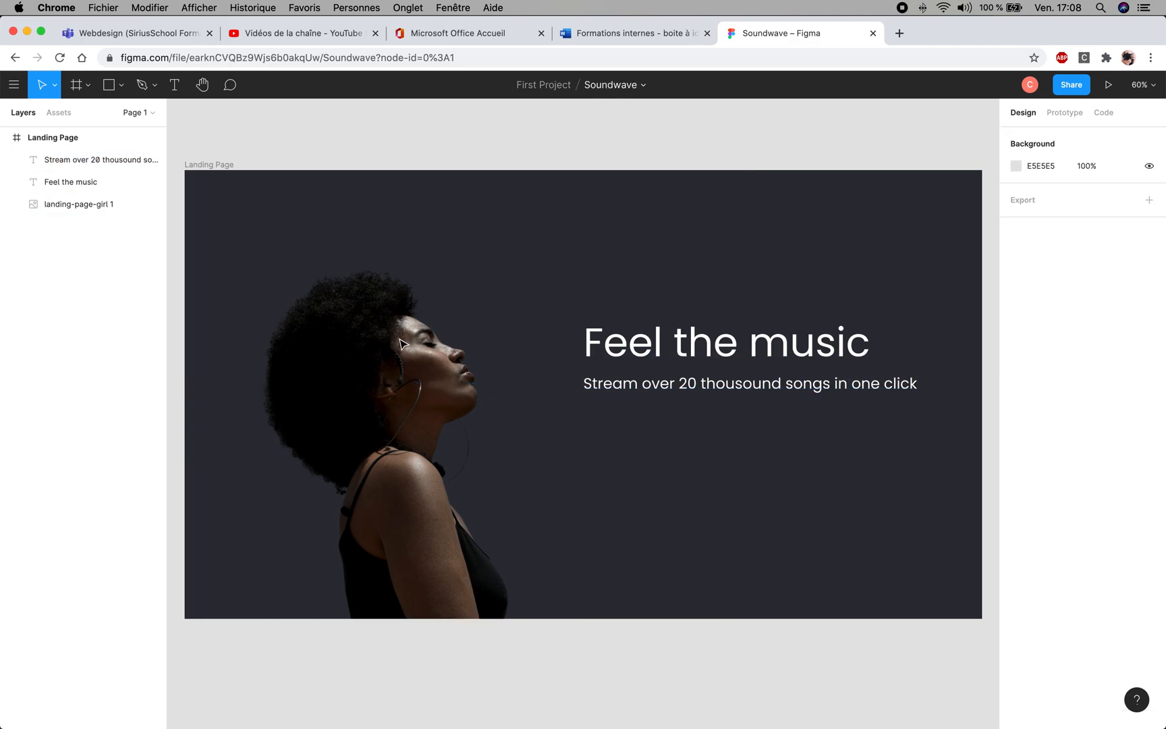
- Draw a button rectangle about 322 × 77 below the "Stream over…" line, left-aligned with the texts at X 960, about Y 595
{"action": "left_click_drag", "start_coordinate": [403, 338], "coordinate": [396, 296]}
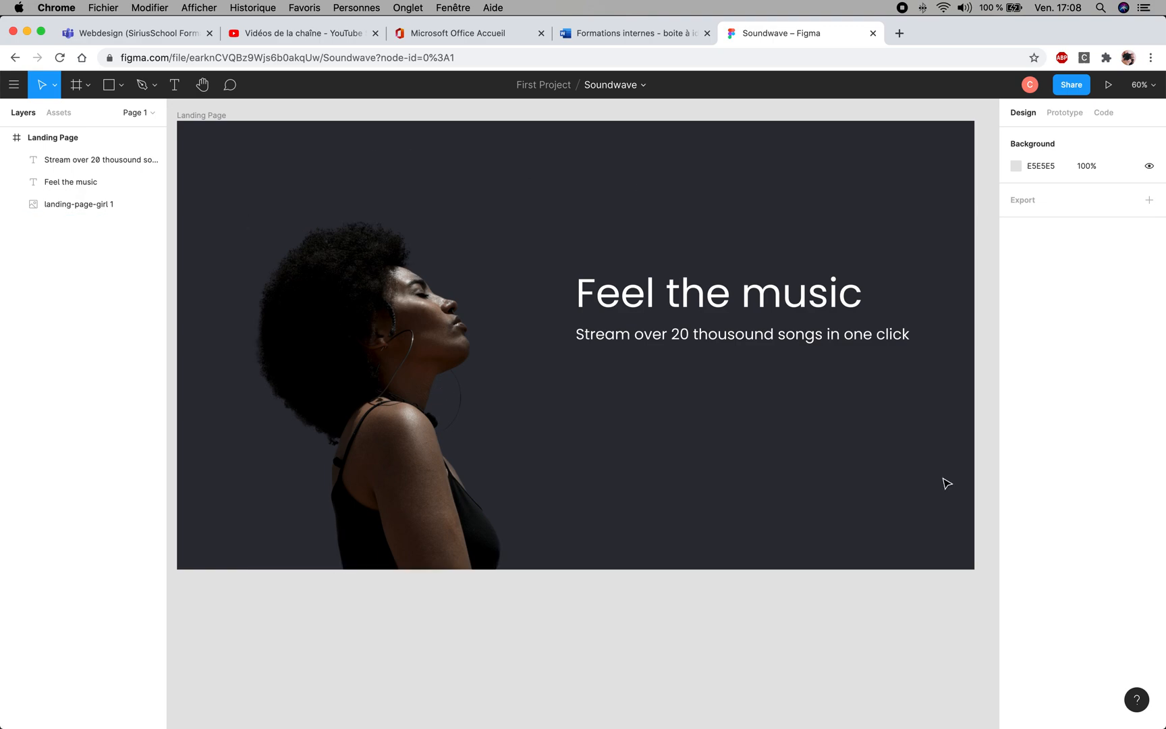
{"action": "left_click_drag", "start_coordinate": [529, 420], "coordinate": [549, 437]}
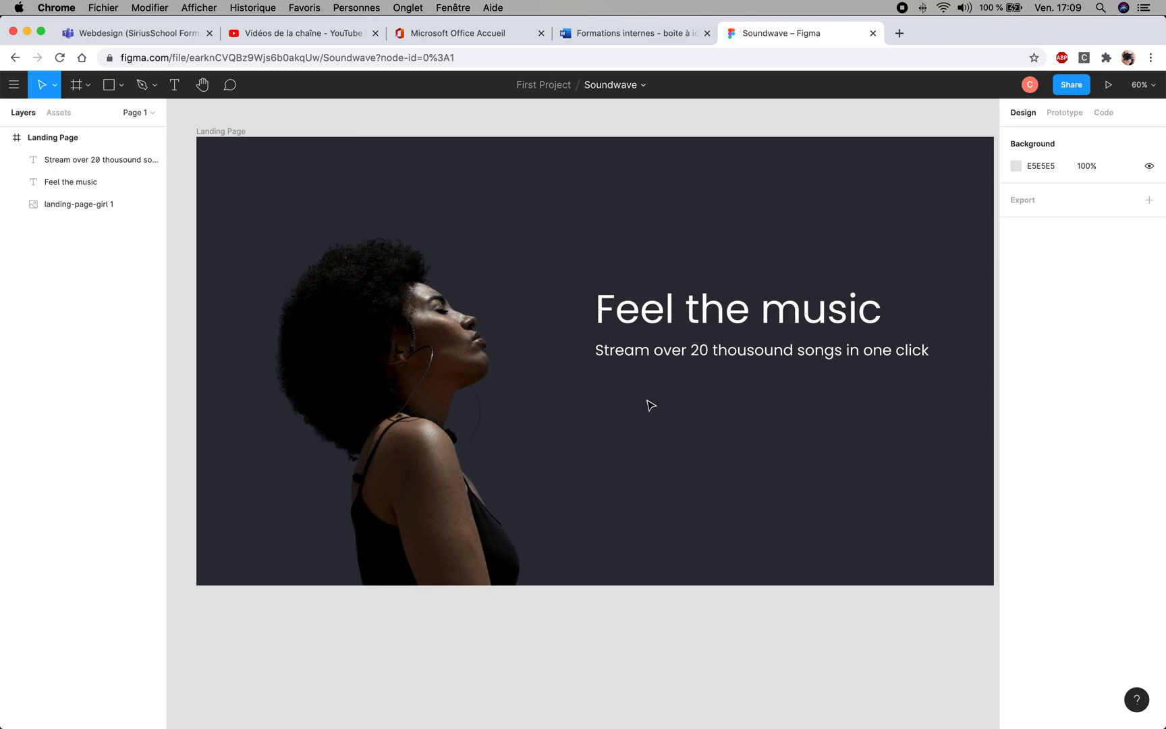
{"action": "left_click", "coordinate": [111, 90]}
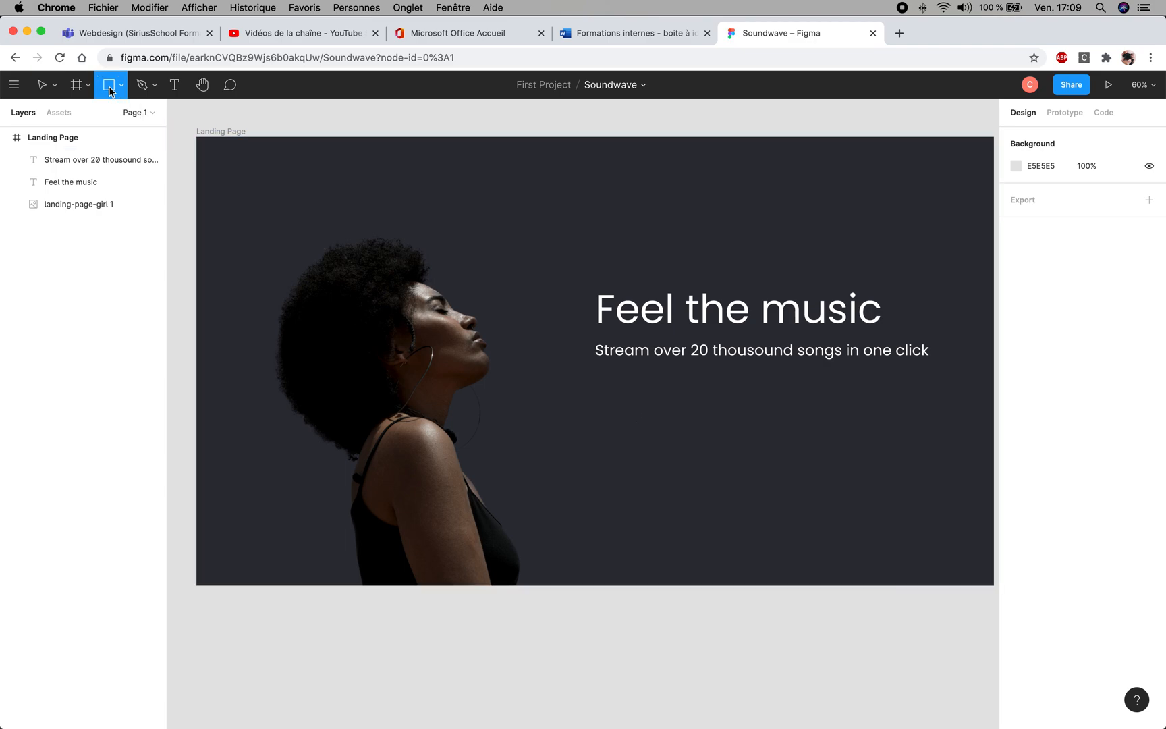
{"action": "left_click", "coordinate": [122, 87]}
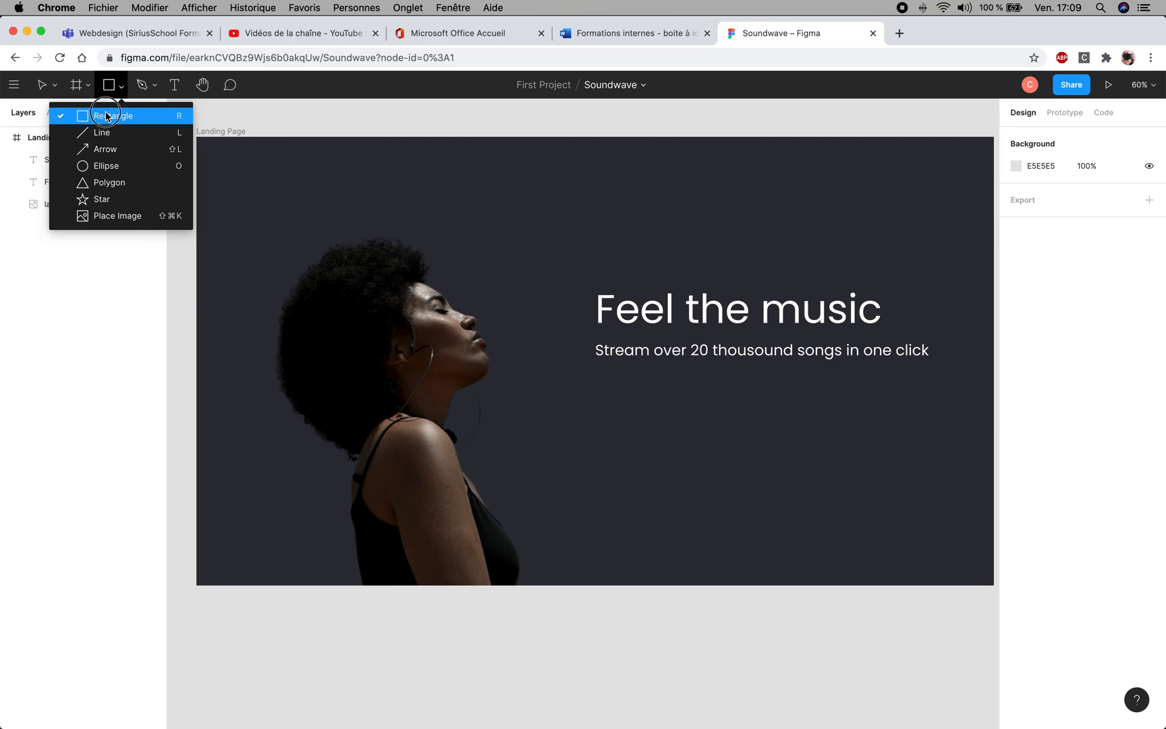
{"action": "left_click", "coordinate": [106, 113]}
{"action": "left_click_drag", "start_coordinate": [596, 385], "coordinate": [728, 419]}
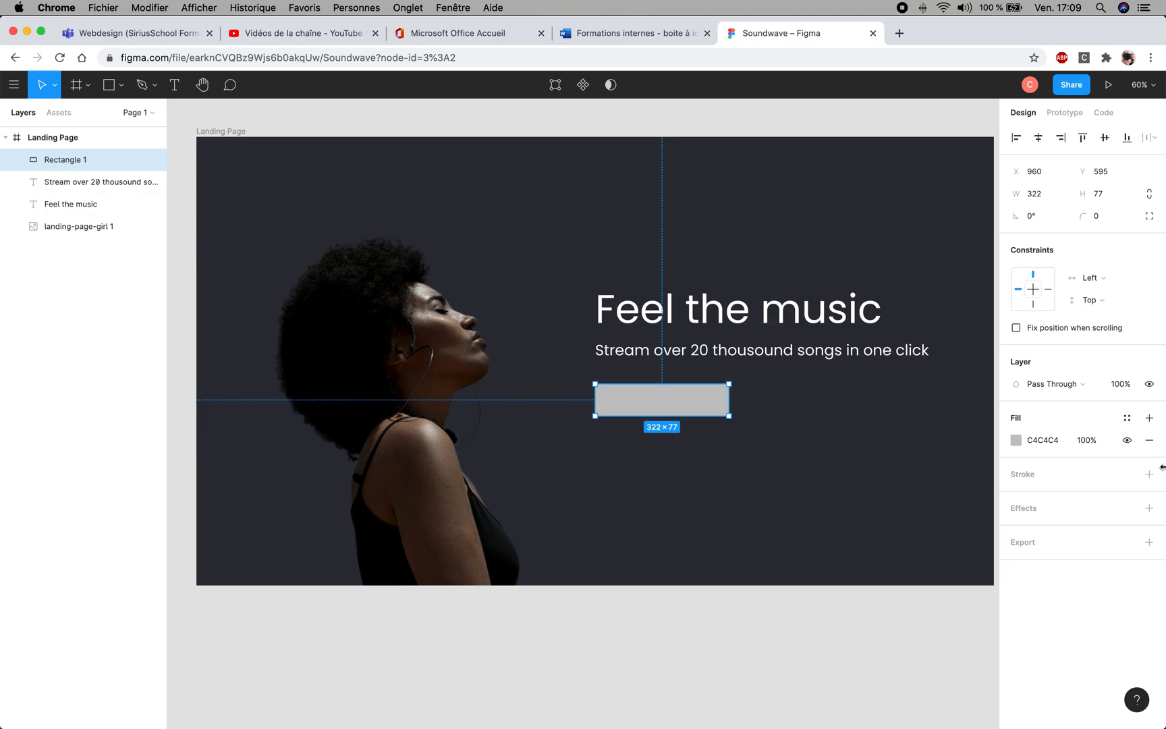
- Change the button rectangle's solid fill to a pinkish red, D9195E
{"action": "left_click", "coordinate": [1017, 440]}
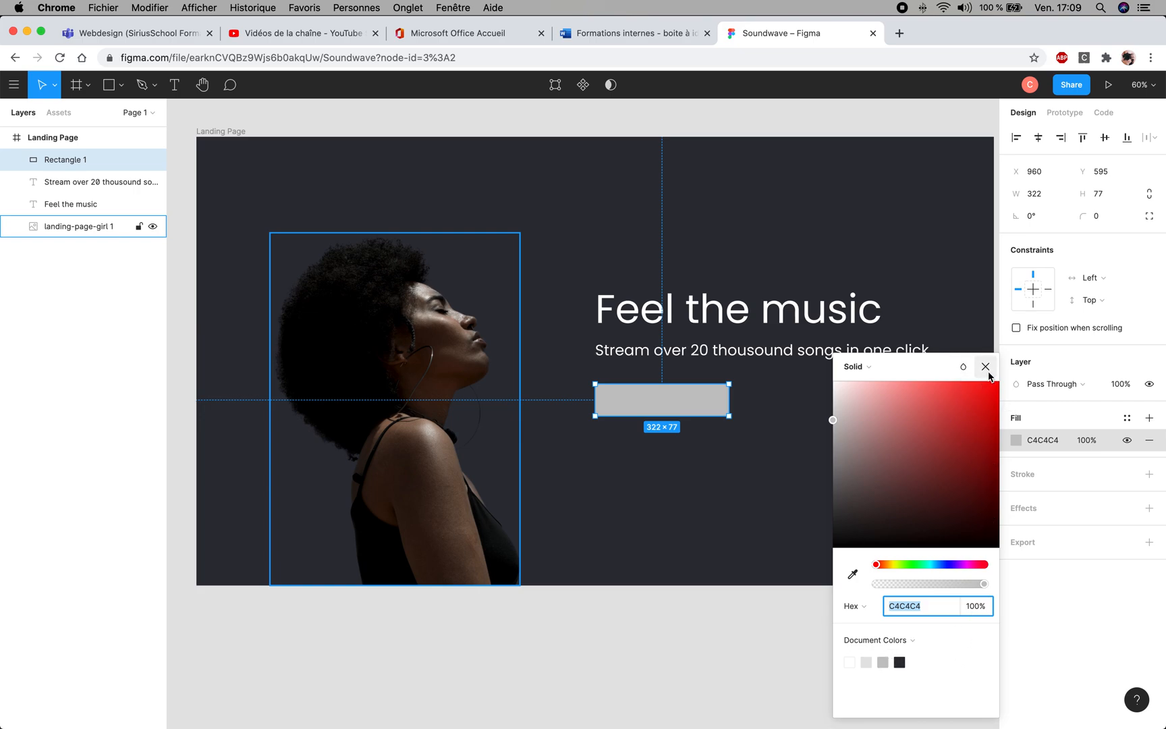
{"action": "left_click_drag", "start_coordinate": [967, 564], "coordinate": [979, 566]}
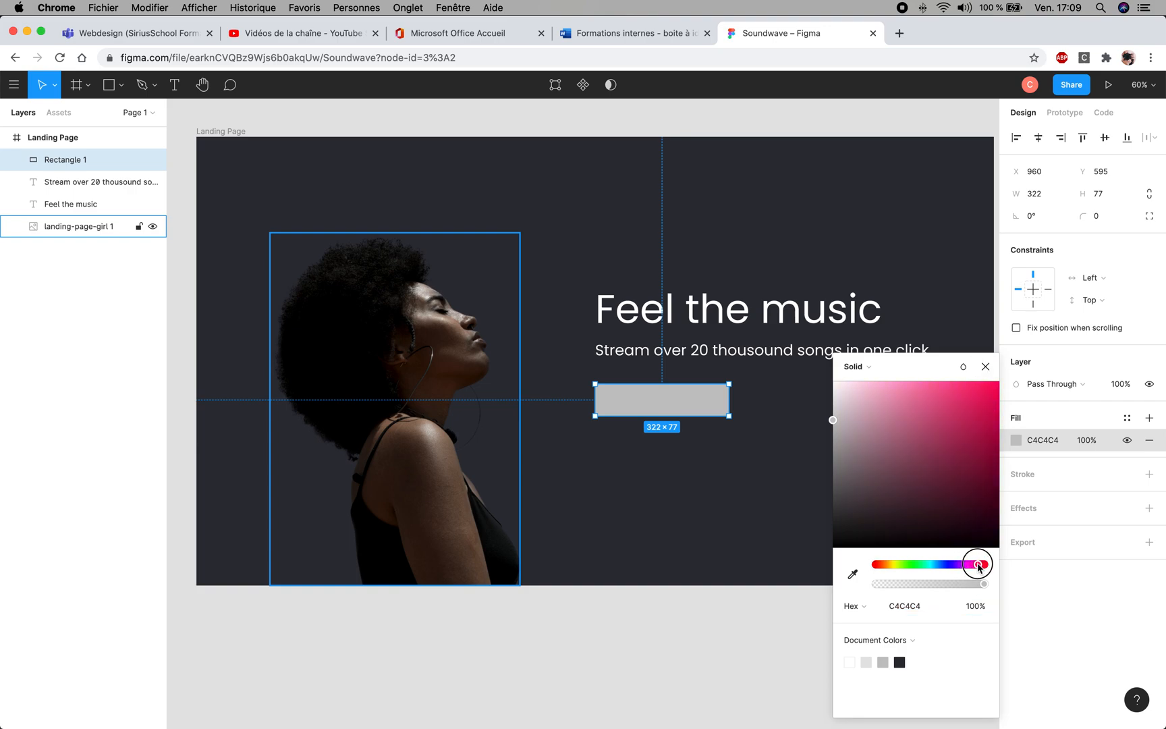
{"action": "left_click", "coordinate": [976, 387]}
{"action": "mouse_move", "coordinate": [977, 391]}
{"action": "left_mouse_down"}
{"action": "mouse_move", "coordinate": [979, 422]}
{"action": "mouse_move", "coordinate": [980, 405]}
{"action": "left_mouse_up"}
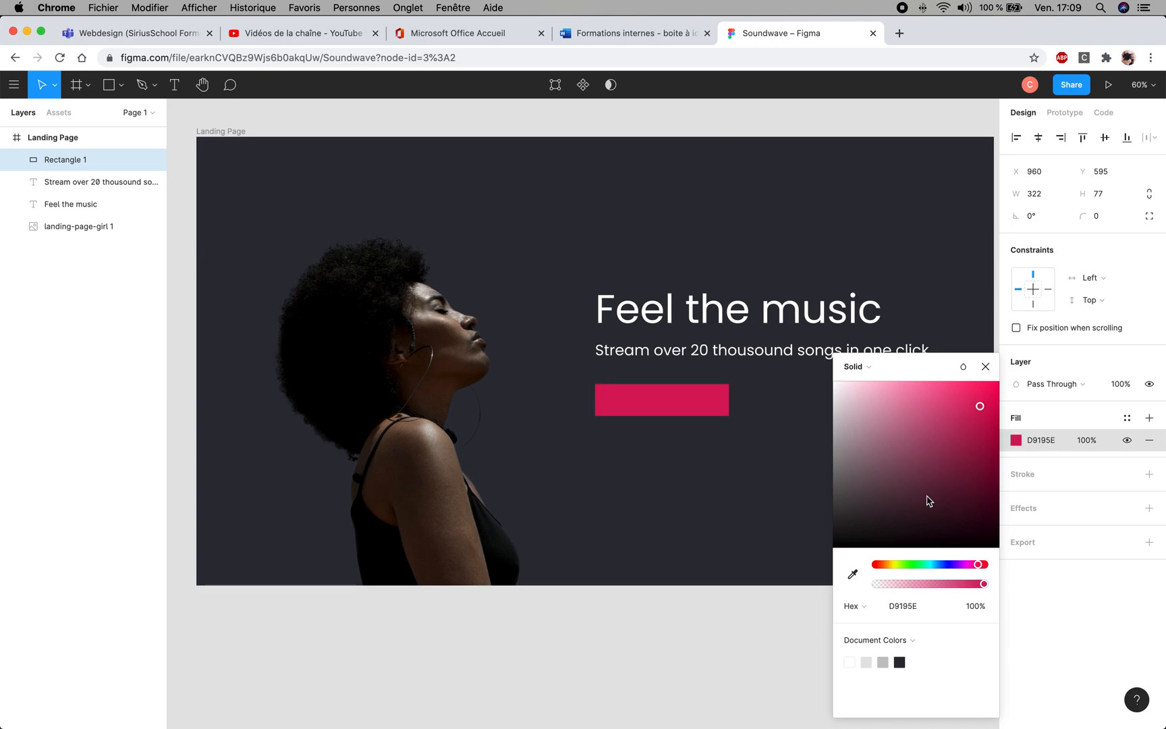
- Finish the button colour edit, then leave the Soundwave file and open the "Feel the music (Copy)" design from First Project
{"action": "left_click", "coordinate": [986, 367]}
{"action": "left_click", "coordinate": [776, 432]}
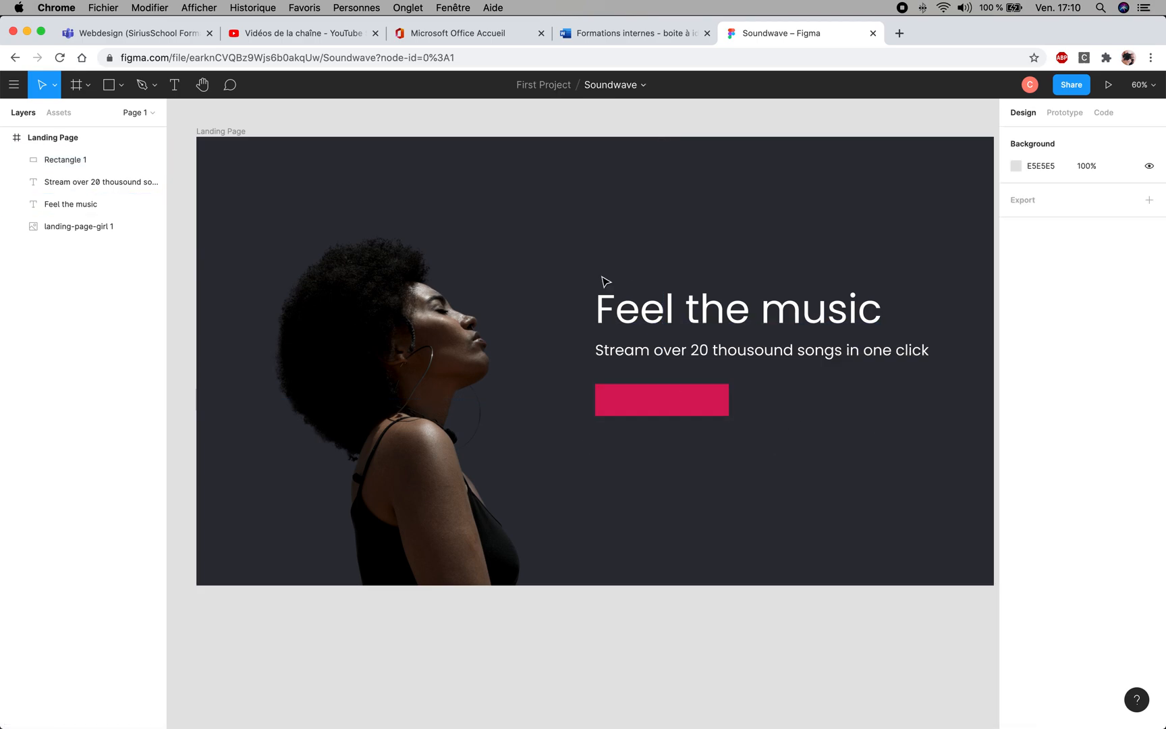
{"action": "mouse_move", "coordinate": [529, 310]}
{"action": "left_mouse_down"}
{"action": "mouse_move", "coordinate": [632, 340]}
{"action": "mouse_move", "coordinate": [538, 297]}
{"action": "left_mouse_up"}
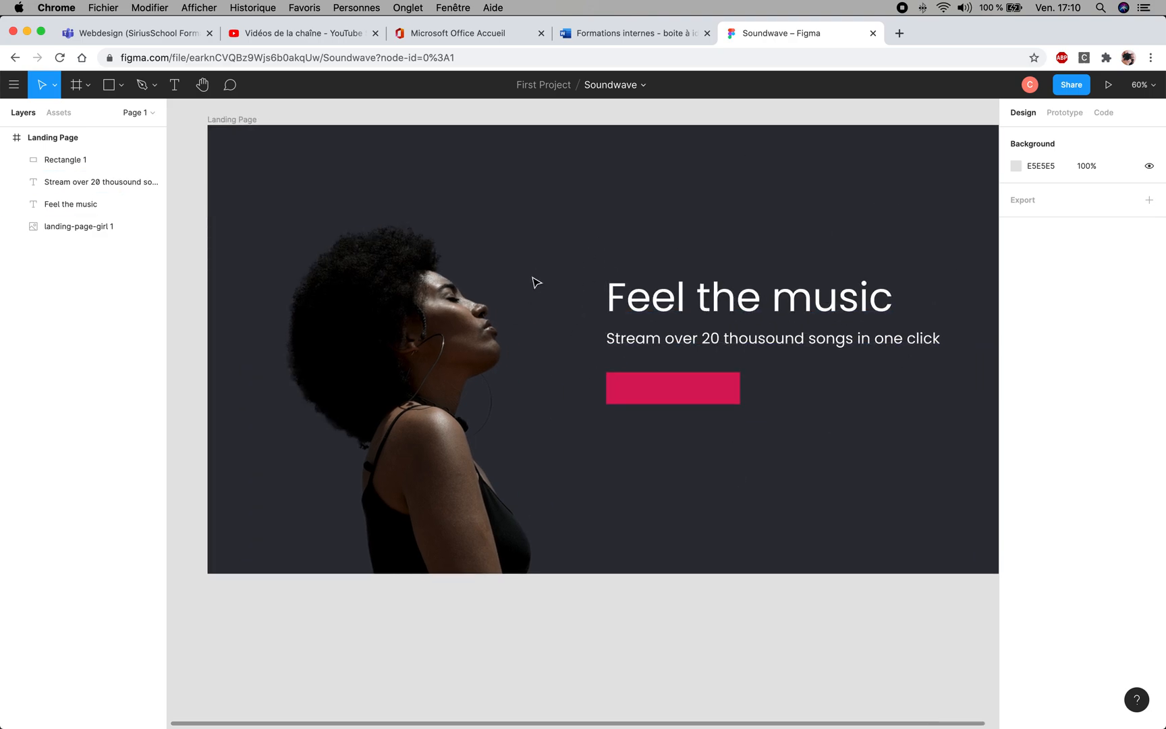
{"action": "left_click", "coordinate": [13, 89]}
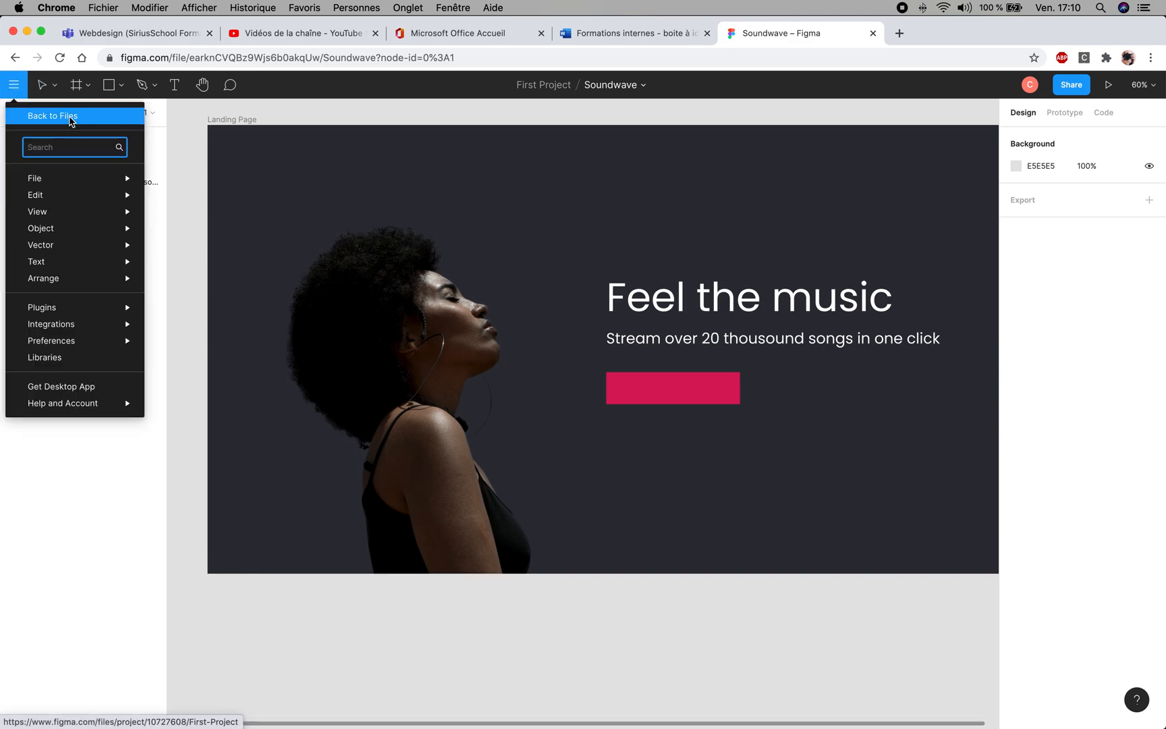
{"action": "left_click", "coordinate": [70, 119]}
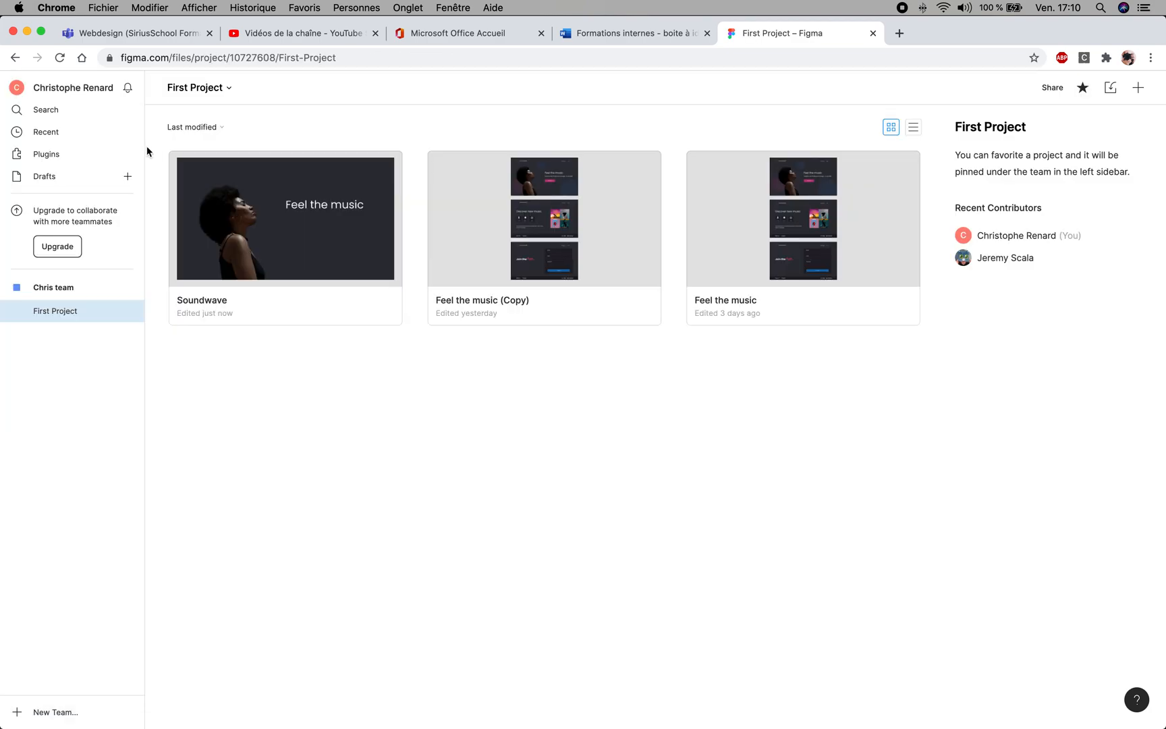
{"action": "double_click", "coordinate": [596, 254]}
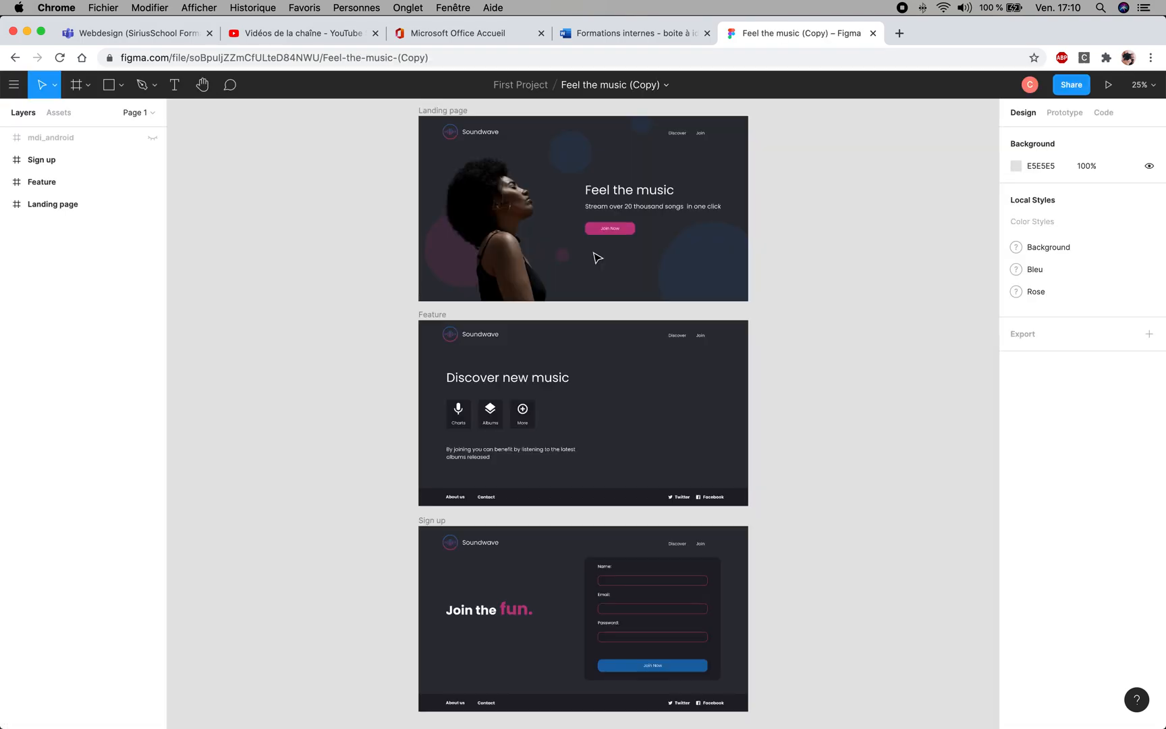
- Copy the pink fill code BC3A80 from the "Join Now" button on the reference landing page
{"action": "left_click", "coordinate": [594, 239]}
{"action": "left_click", "coordinate": [593, 233]}
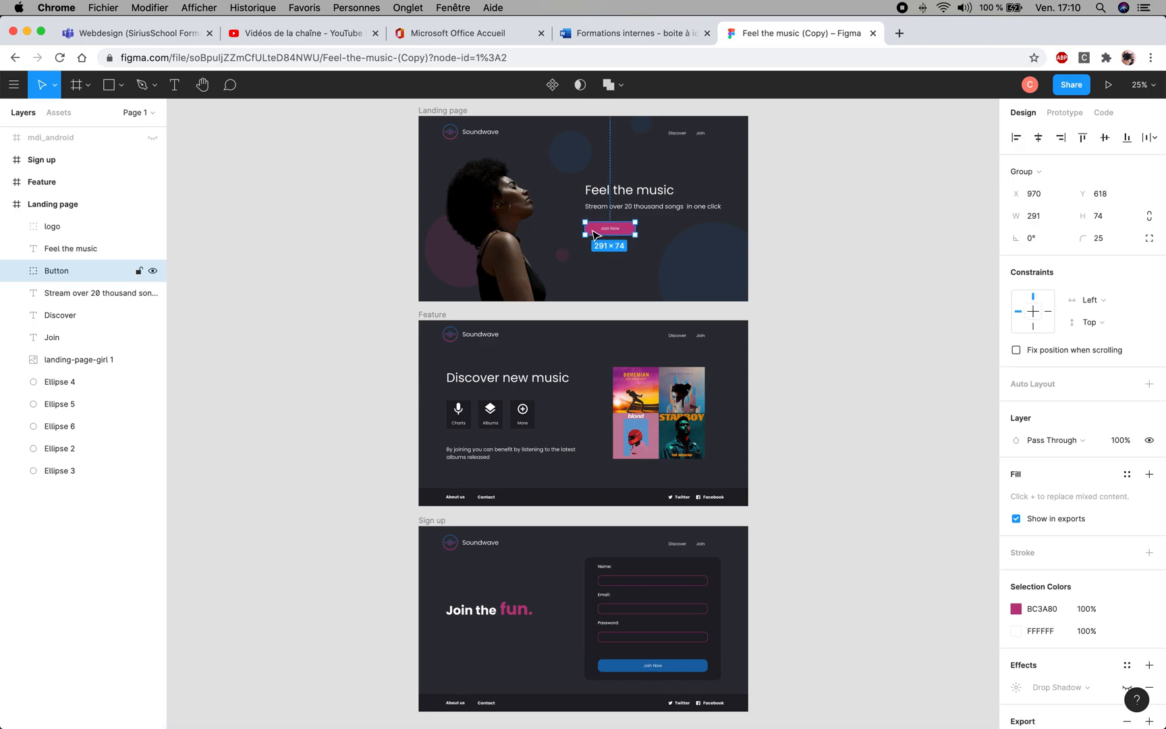
{"action": "double_click", "coordinate": [594, 234]}
{"action": "left_click", "coordinate": [1051, 422]}
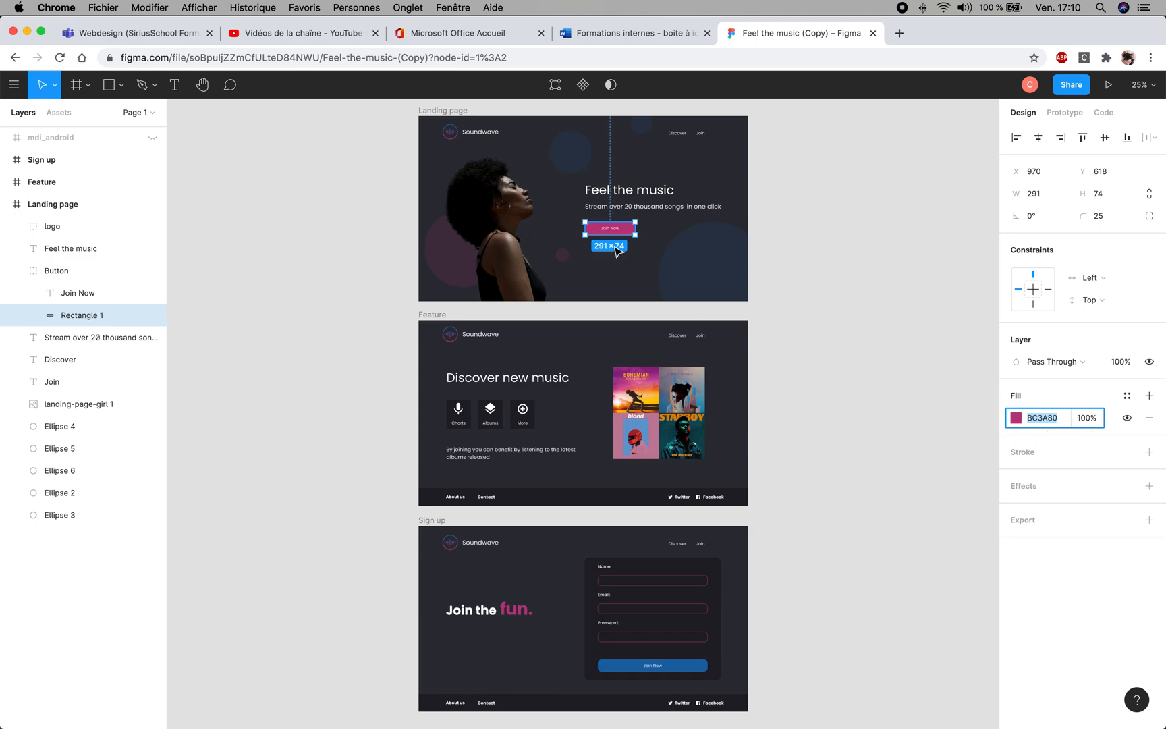
{"action": "left_click", "coordinate": [668, 238]}
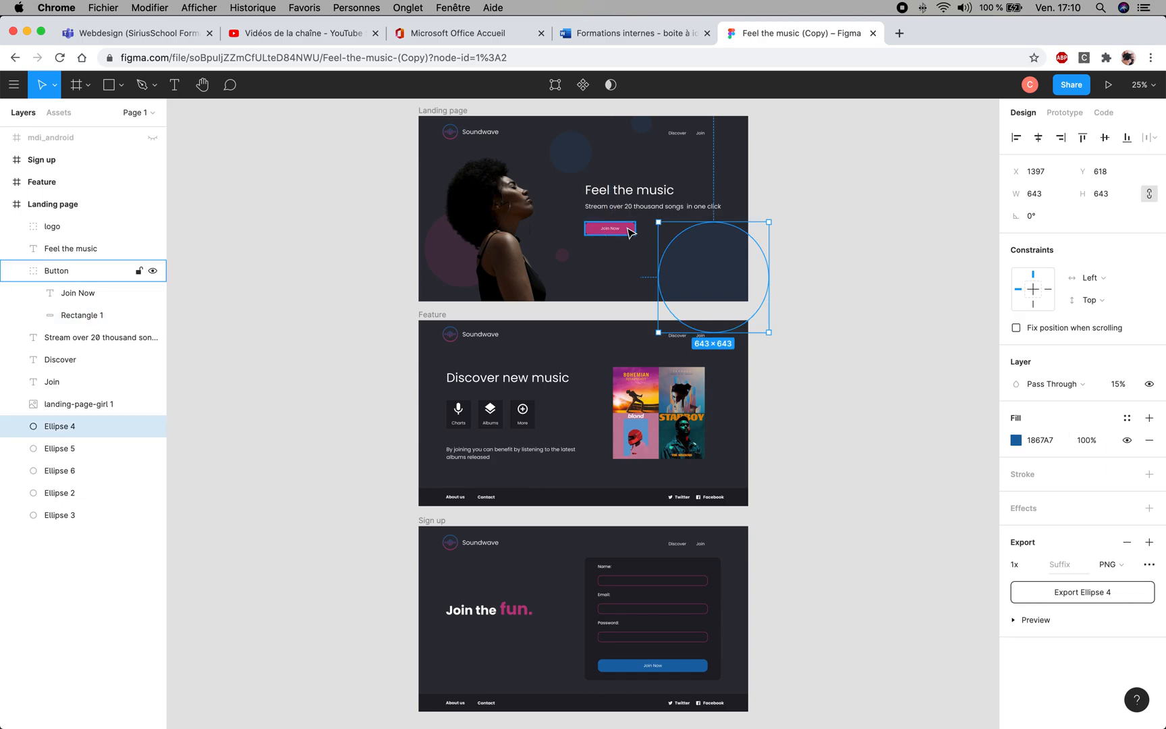
{"action": "left_click", "coordinate": [630, 232]}
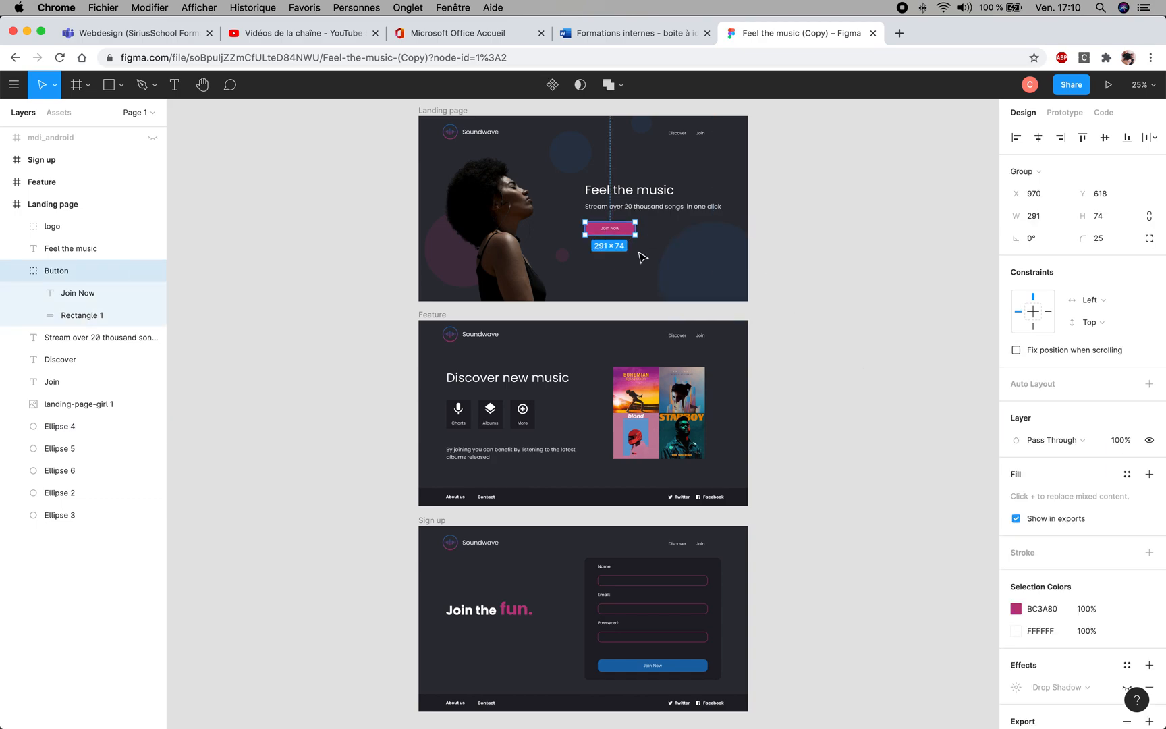
{"action": "left_click", "coordinate": [1041, 609]}
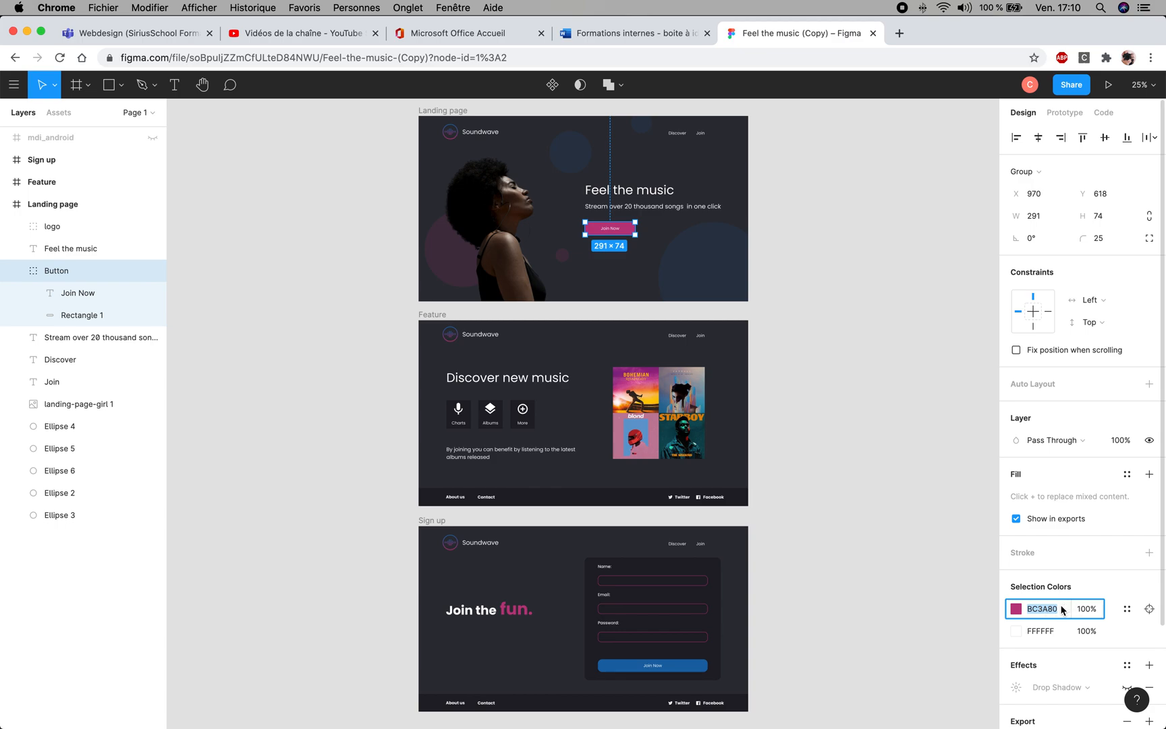
{"action": "left_click", "coordinate": [858, 185]}
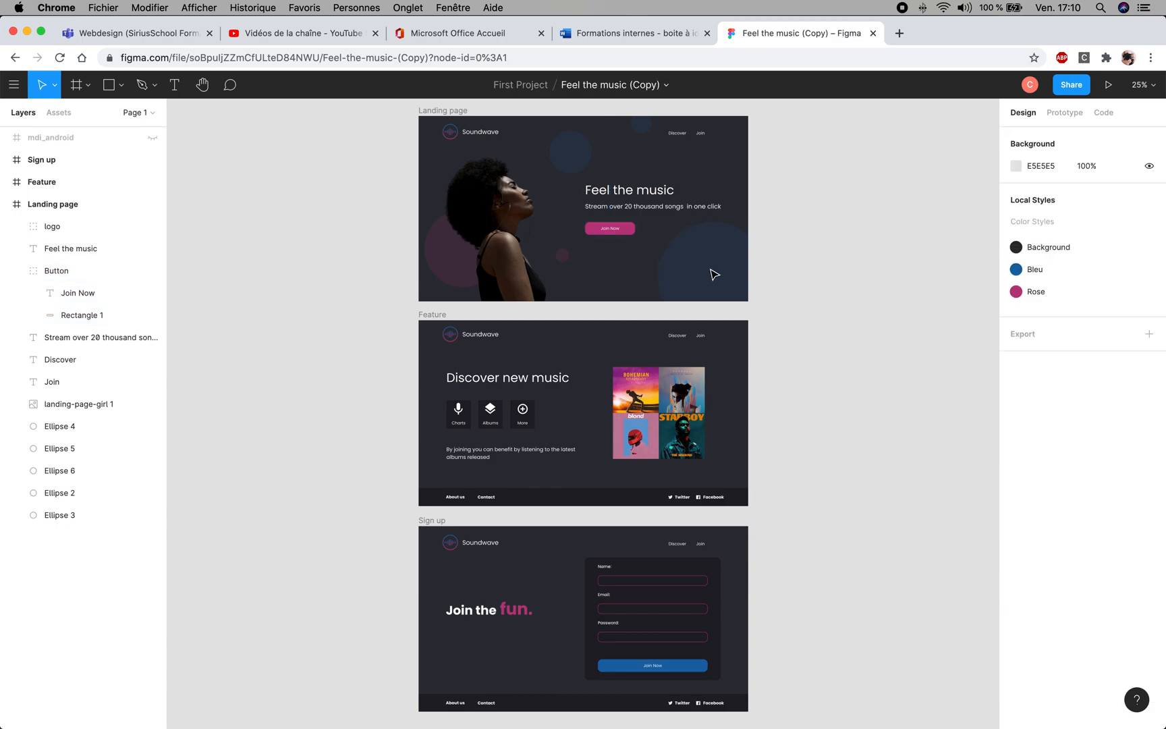
- Return to the First Project files and reopen the Soundwave design
{"action": "left_click", "coordinate": [685, 662]}
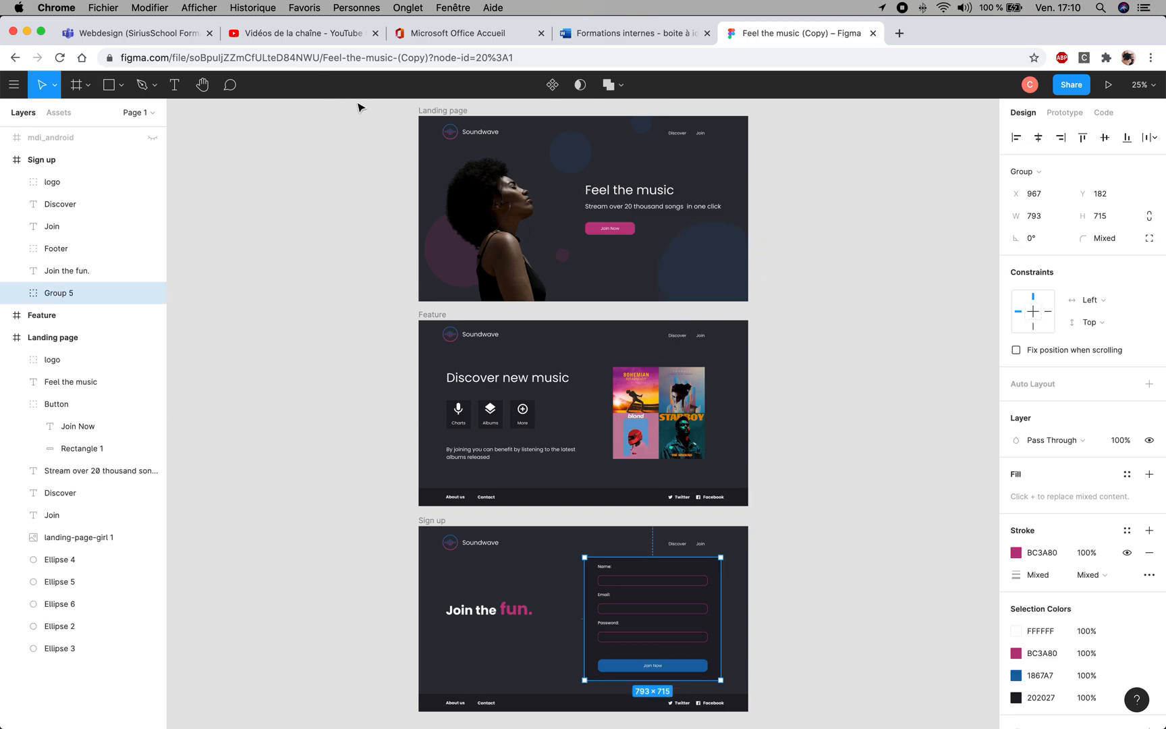
{"action": "left_click", "coordinate": [15, 86]}
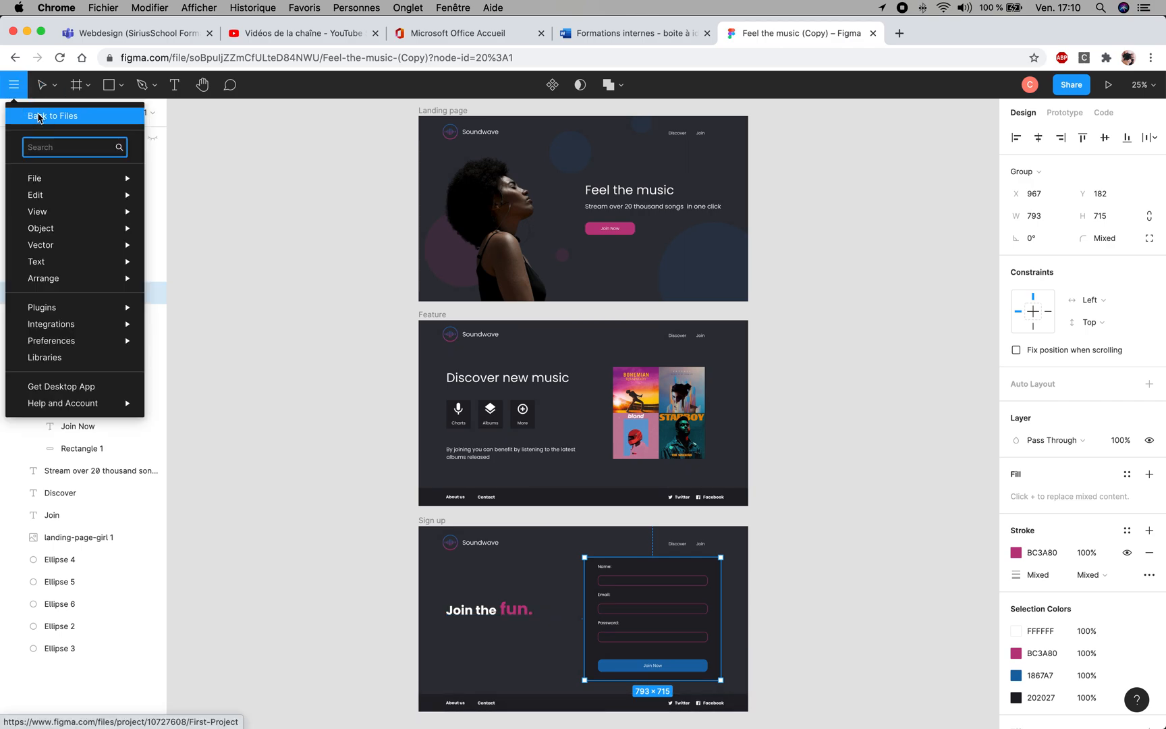
{"action": "left_click", "coordinate": [38, 117]}
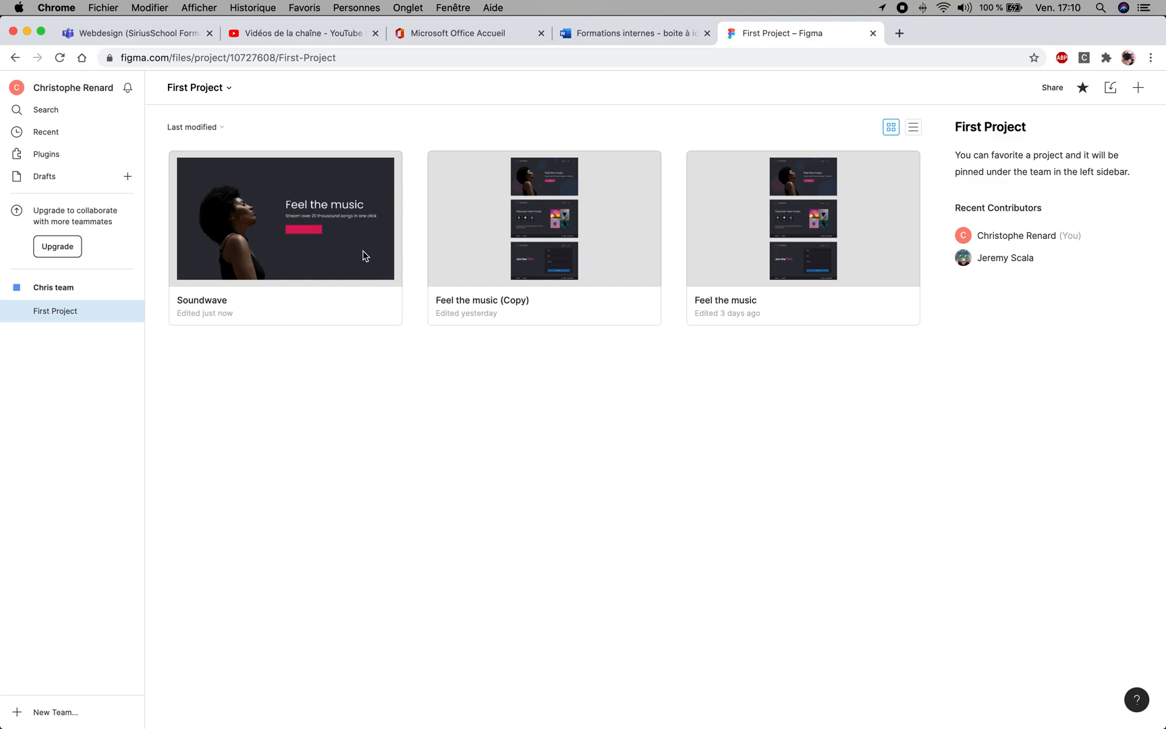
{"action": "double_click", "coordinate": [337, 263]}
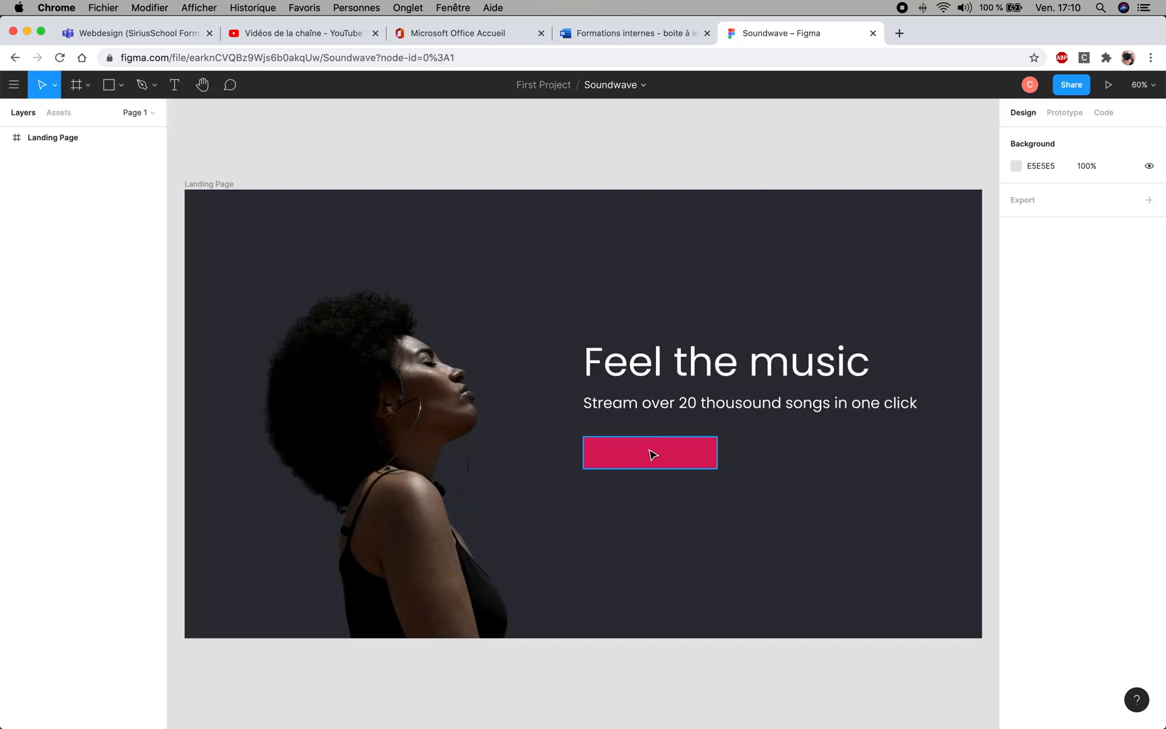
- Paste BC3A80 as the fill colour of the button rectangle below the "Stream over…" line
{"action": "left_click", "coordinate": [652, 454]}
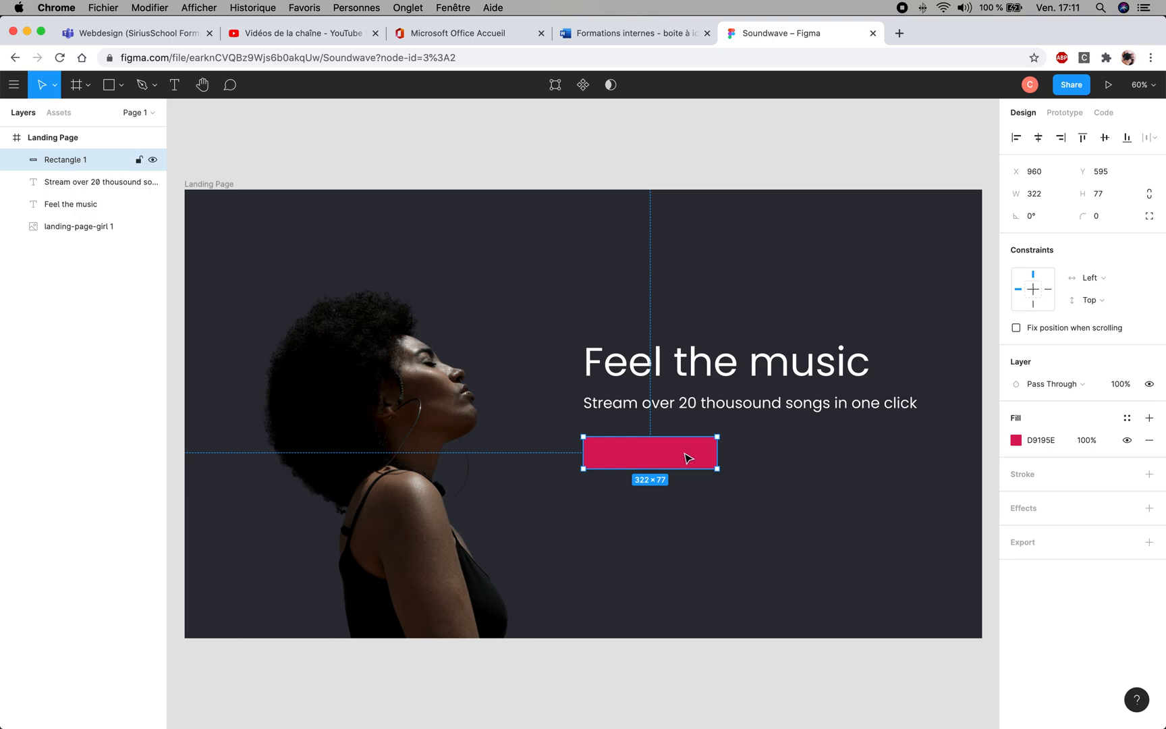
{"action": "left_click", "coordinate": [1049, 441]}
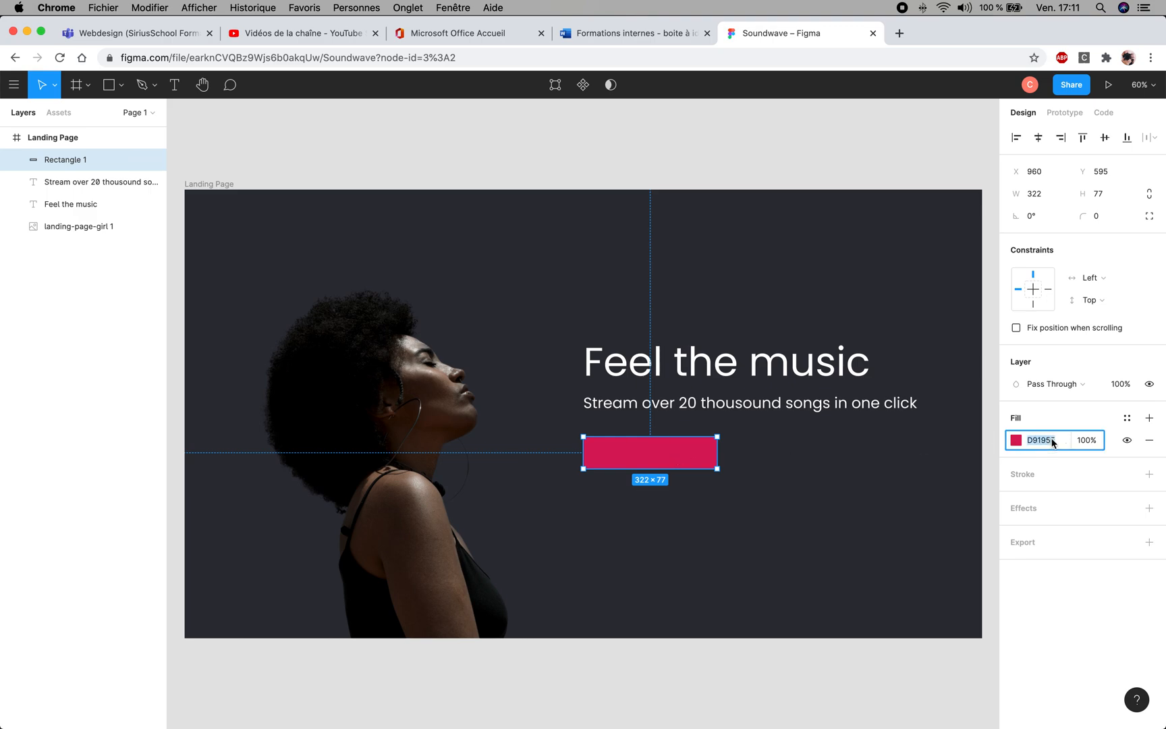
{"action": "key", "text": "super+v"}
{"action": "left_click", "coordinate": [826, 477]}
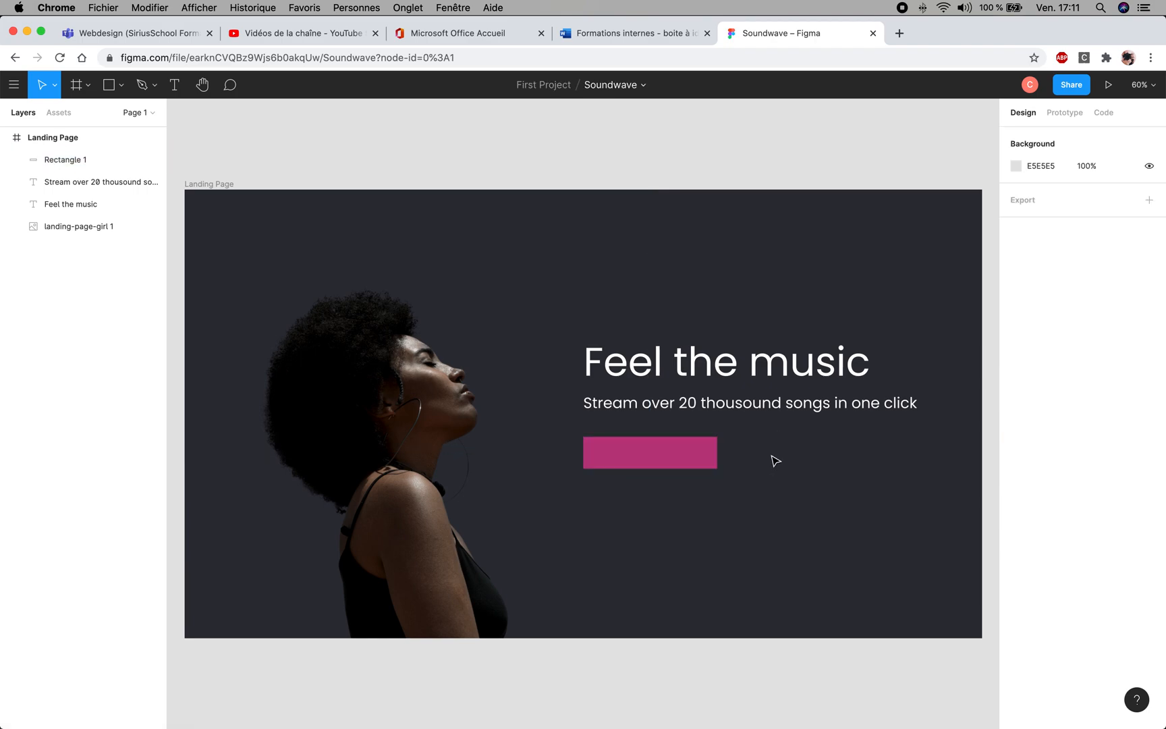
{"action": "left_click", "coordinate": [677, 460]}
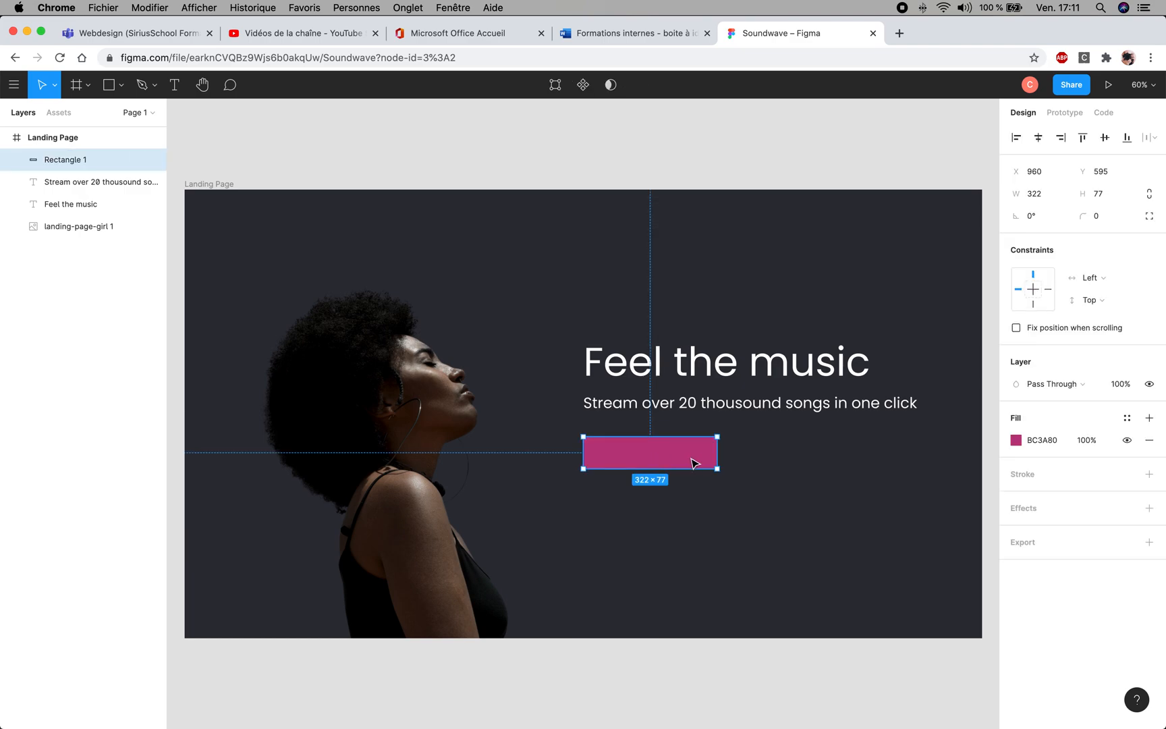
{"action": "left_click", "coordinate": [757, 459]}
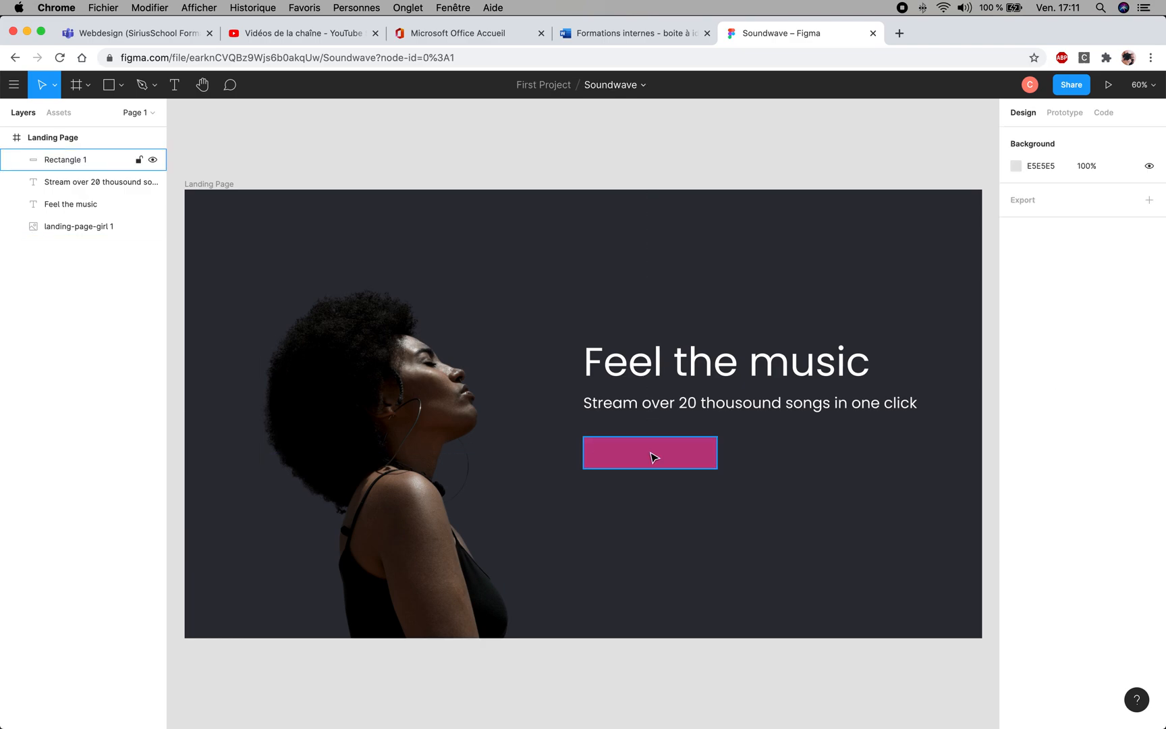
- Round the pink button rectangle's corners with a radius of 24
{"action": "left_click", "coordinate": [699, 450]}
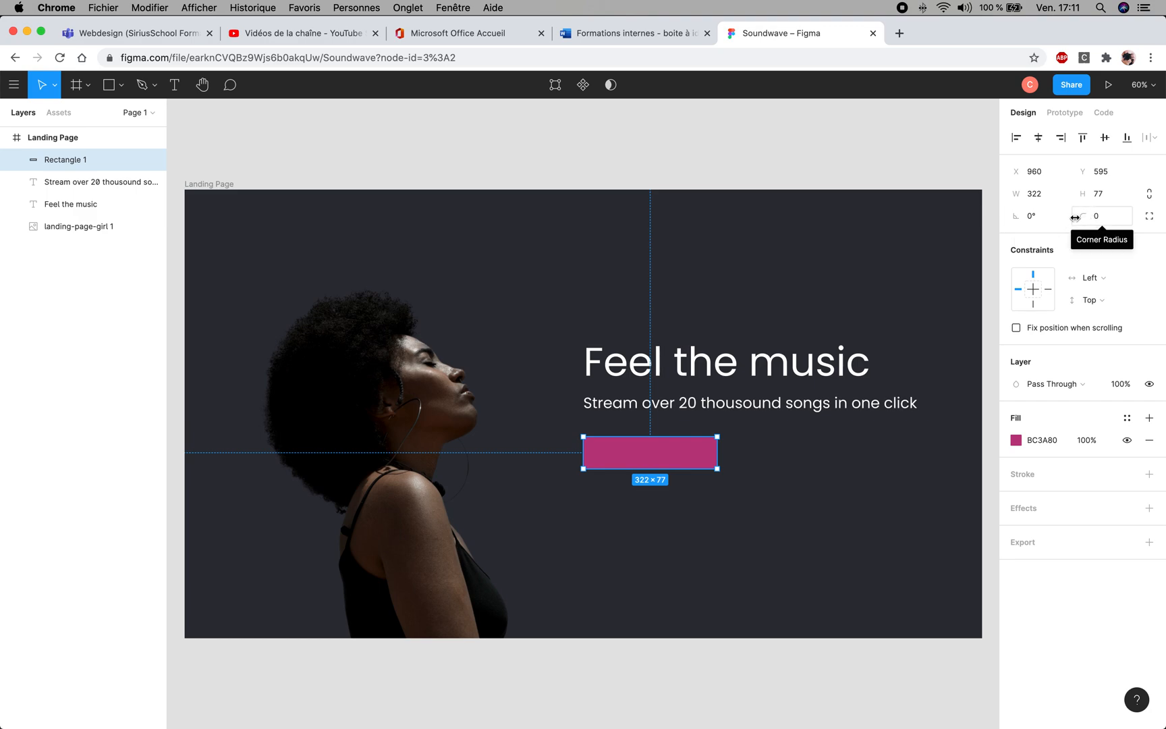
{"action": "left_click_drag", "start_coordinate": [1086, 216], "coordinate": [45, 217]}
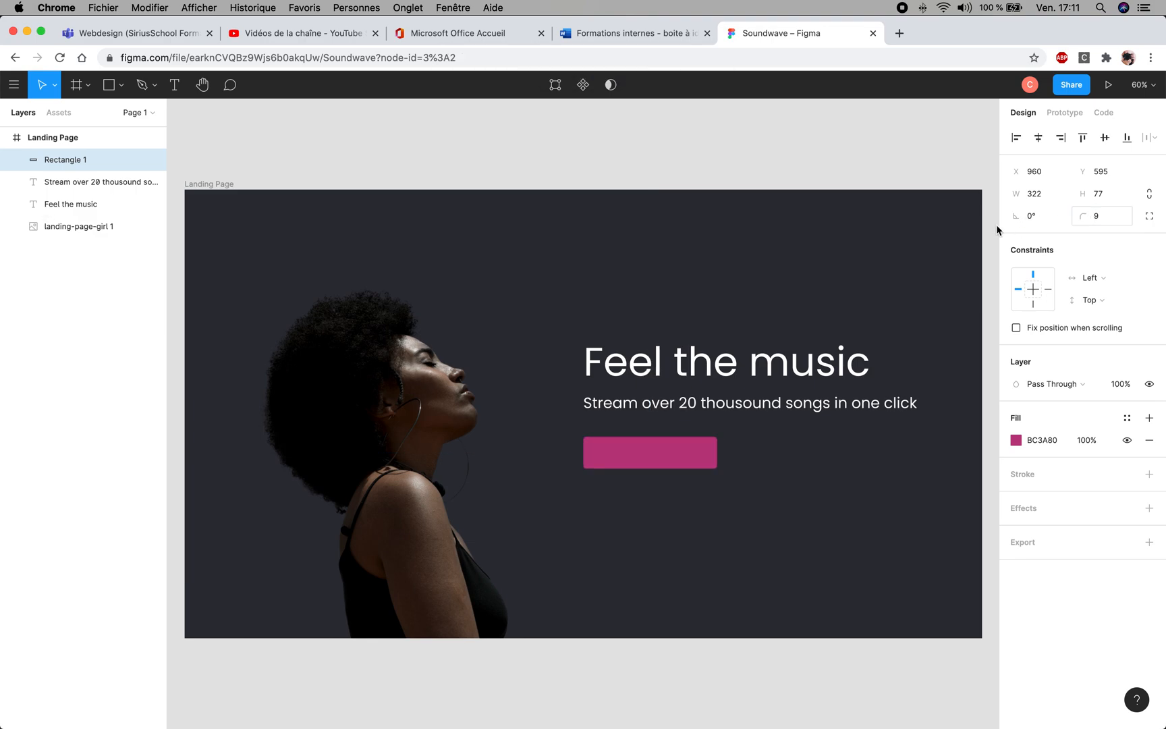
{"action": "left_click_drag", "start_coordinate": [1085, 212], "coordinate": [11, 209]}
{"action": "left_click_drag", "start_coordinate": [1088, 220], "coordinate": [1106, 216]}
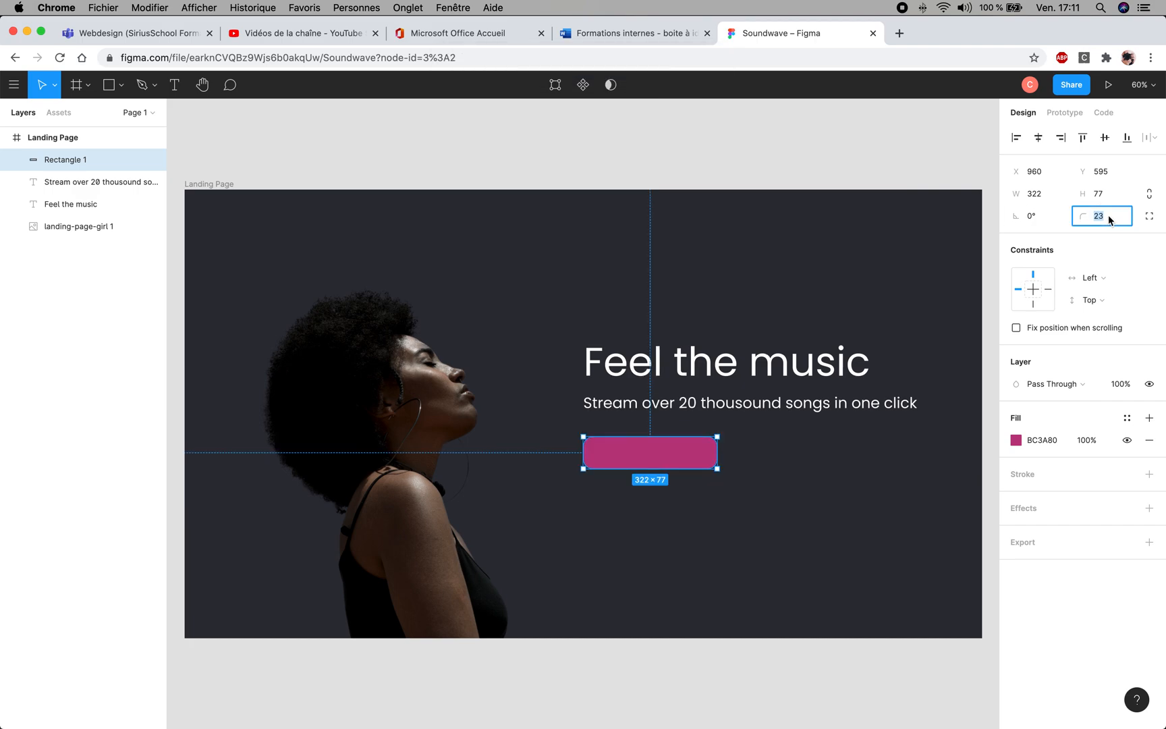
{"action": "type", "text": "24"}
{"action": "key", "text": "Return"}
{"action": "left_click", "coordinate": [763, 506]}
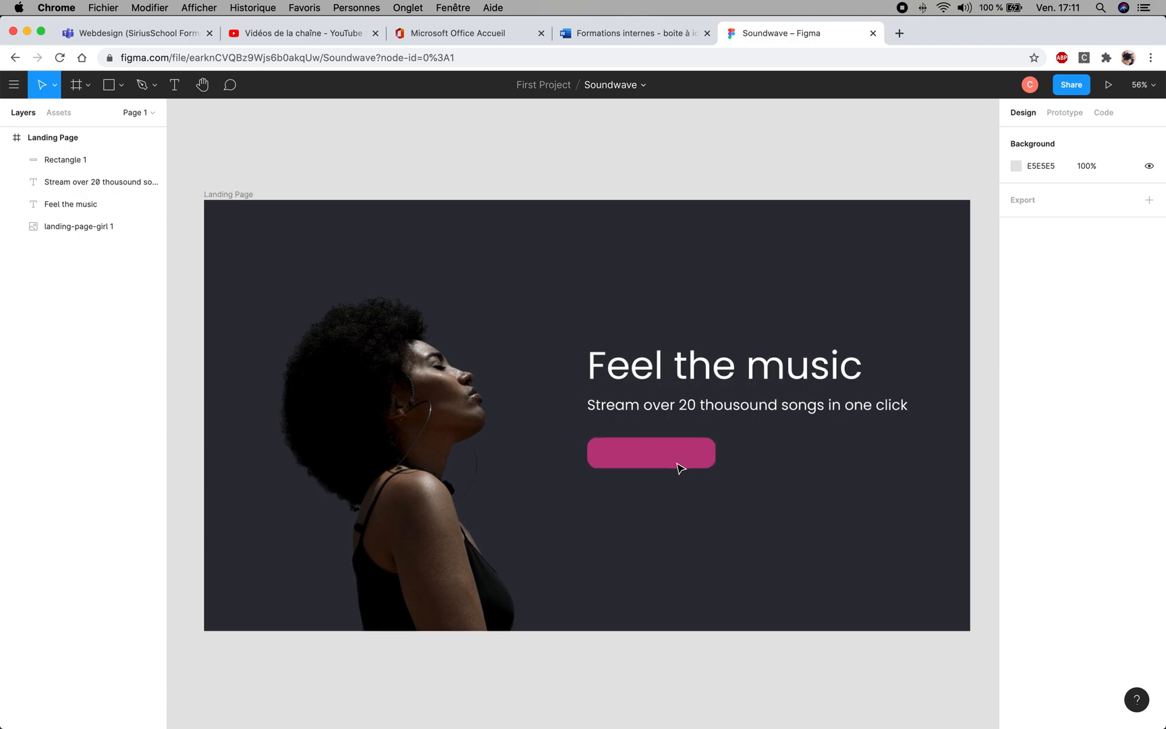
- Add a centred "Join Now" text over the pink button and extend its box to the button's full 322 × 77 area at X 960
{"action": "scroll", "coordinate": [678, 467], "scroll_direction": "up", "scroll_amount": 2}
{"action": "scroll", "coordinate": [673, 467], "scroll_direction": "up", "scroll_amount": 1}
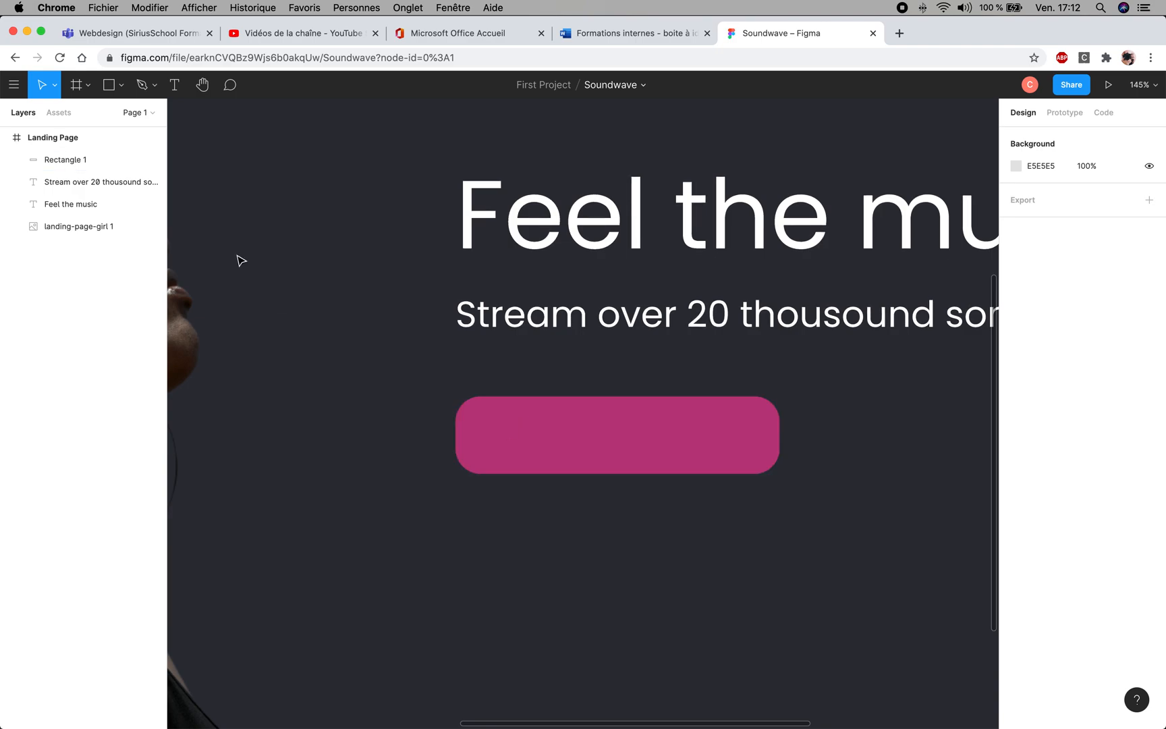
{"action": "left_click", "coordinate": [175, 86]}
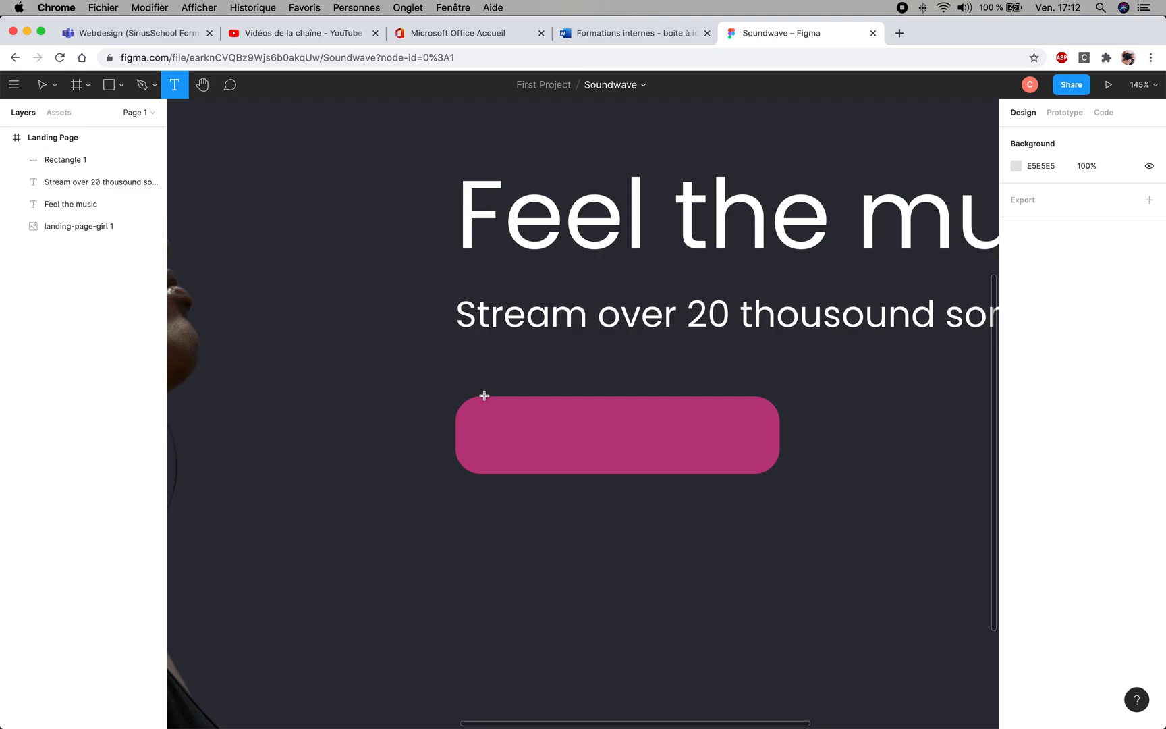
{"action": "mouse_move", "coordinate": [473, 397]}
{"action": "left_mouse_down"}
{"action": "mouse_move", "coordinate": [637, 424]}
{"action": "mouse_move", "coordinate": [781, 474]}
{"action": "left_mouse_up"}
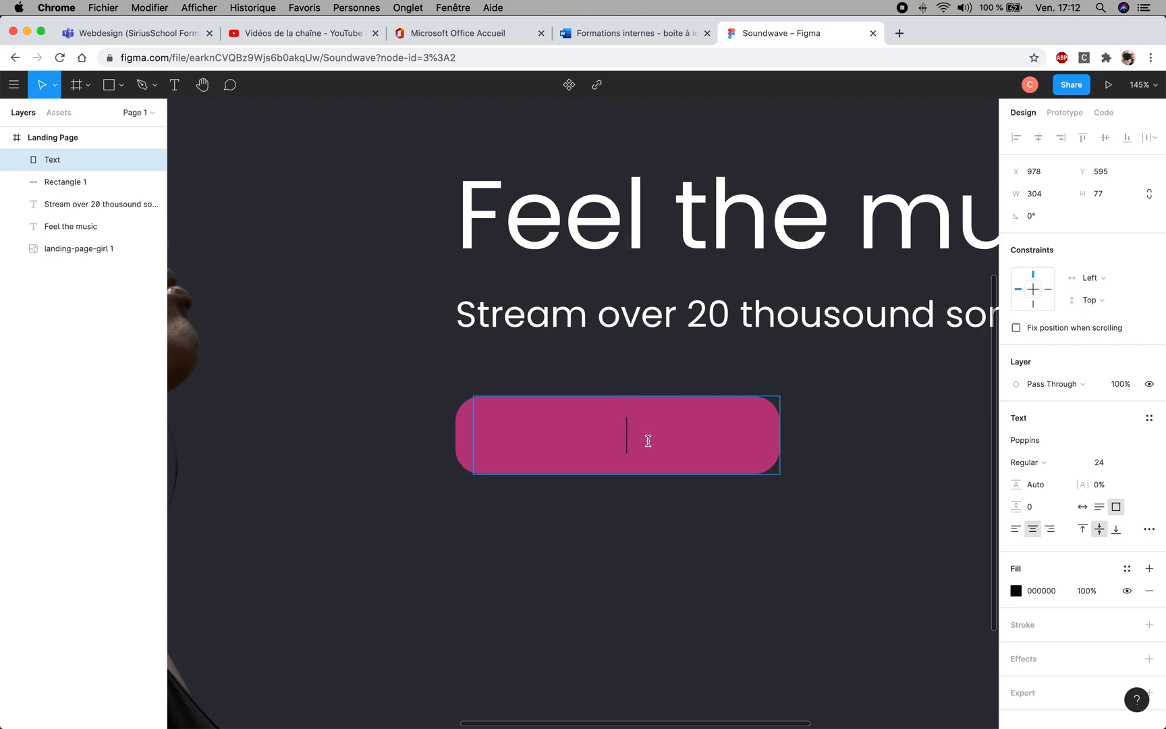
{"action": "type", "text": "Join Now"}
{"action": "key", "text": "Escape"}
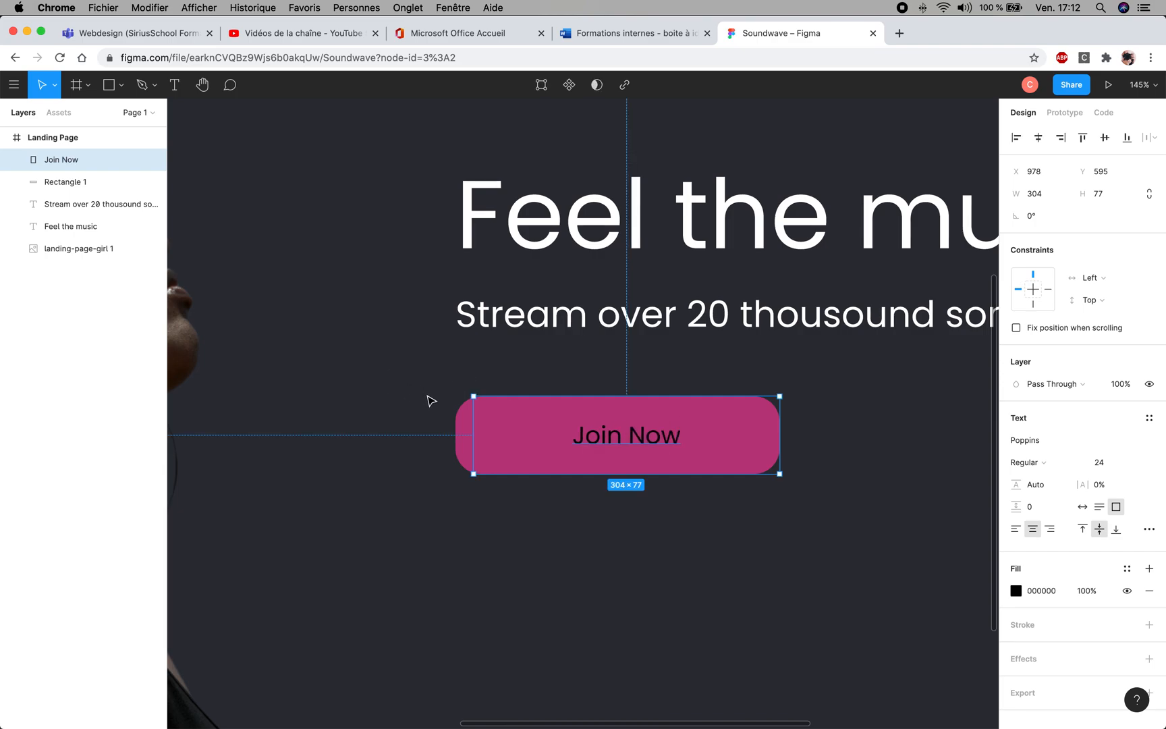
{"action": "left_click_drag", "start_coordinate": [471, 442], "coordinate": [454, 442]}
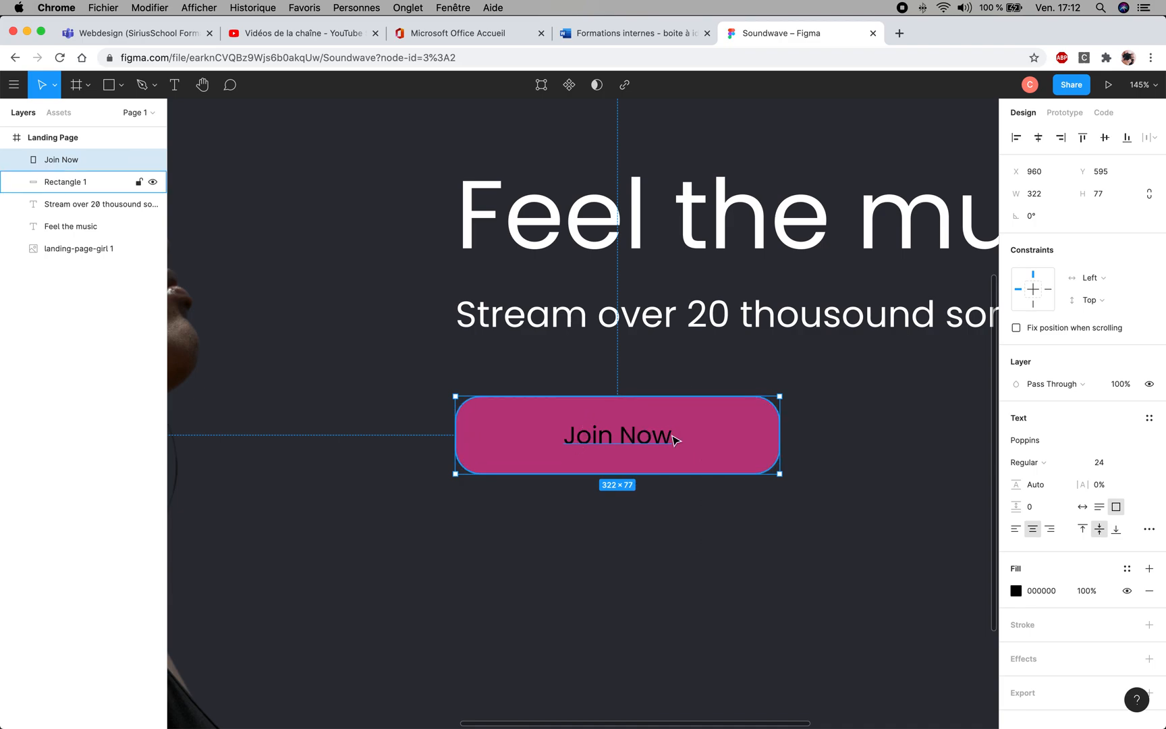
{"action": "left_click", "coordinate": [714, 511]}
- Change the "Join Now" text fill to white, FFFFFF
{"action": "left_click", "coordinate": [644, 445]}
{"action": "left_click", "coordinate": [1038, 593]}
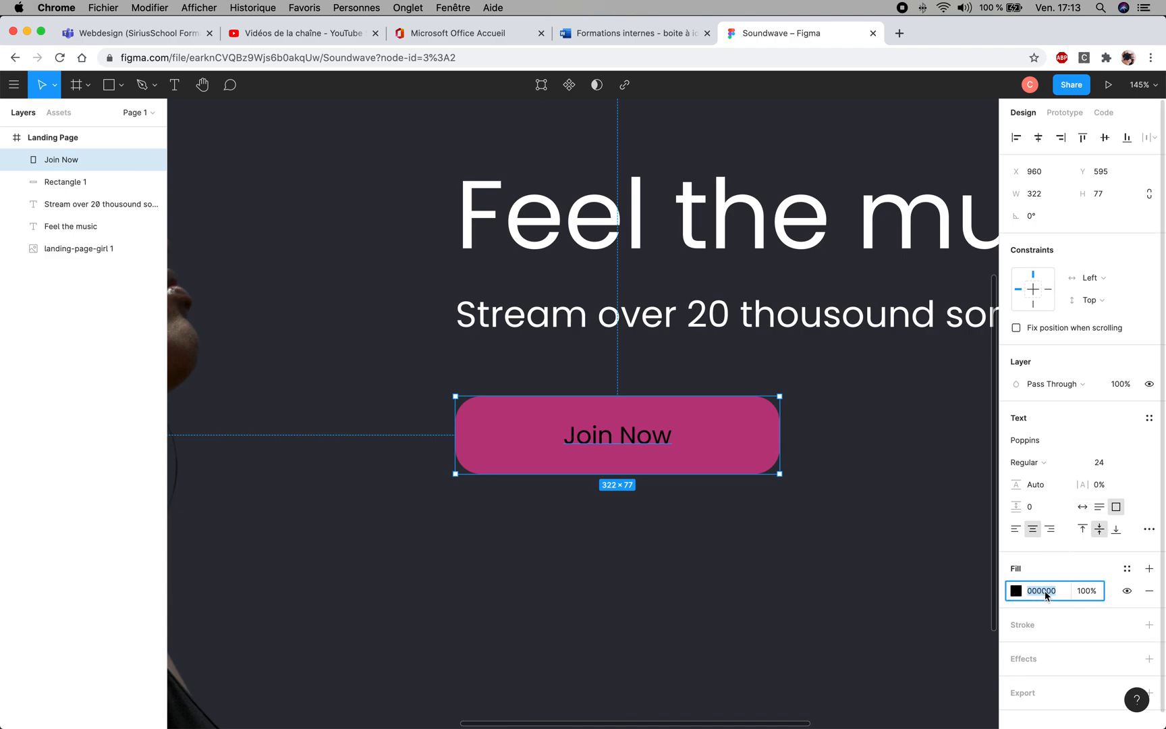
{"action": "left_click", "coordinate": [1015, 591]}
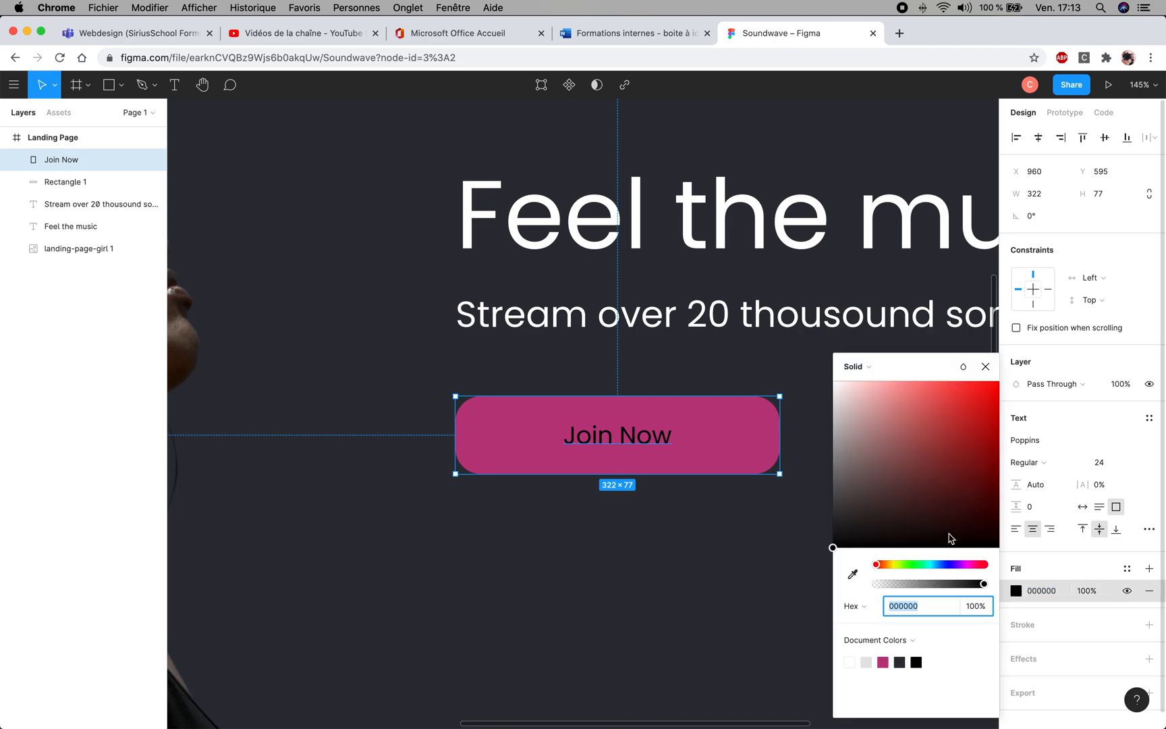
{"action": "left_click_drag", "start_coordinate": [899, 403], "coordinate": [807, 361]}
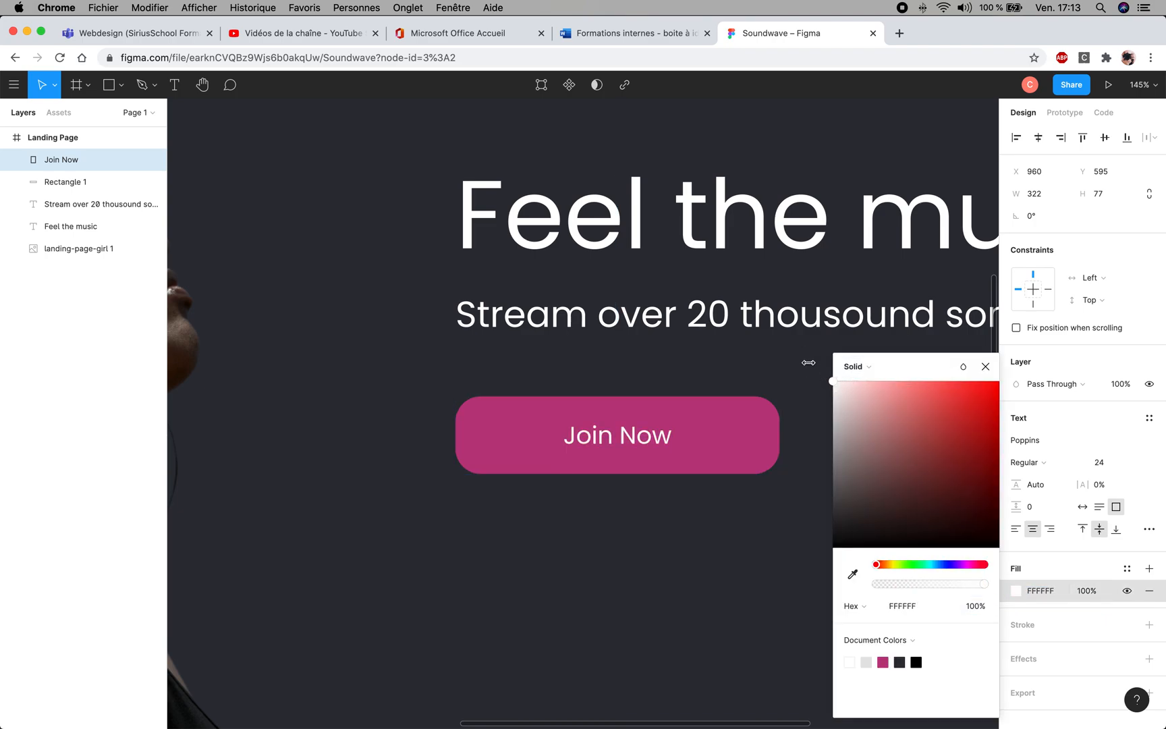
{"action": "left_click", "coordinate": [983, 367]}
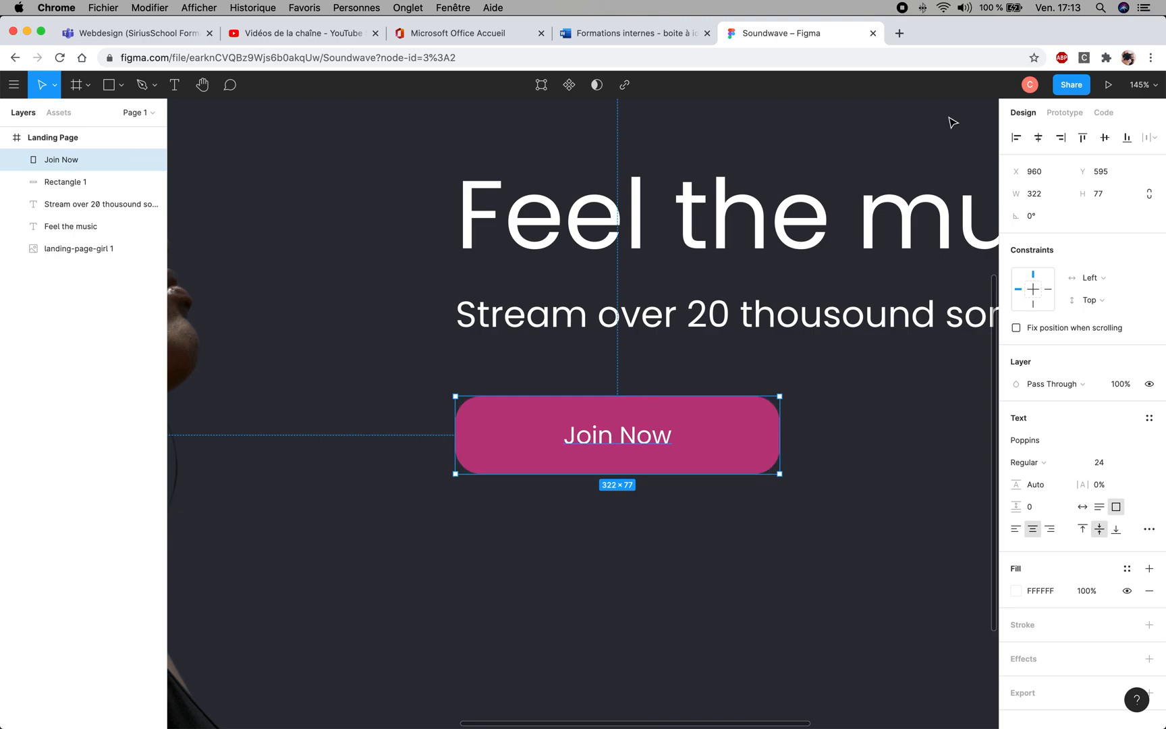
- Align the "Join Now" text box to the Landing Page frame's horizontal and vertical centres
{"action": "left_click", "coordinate": [1039, 137]}
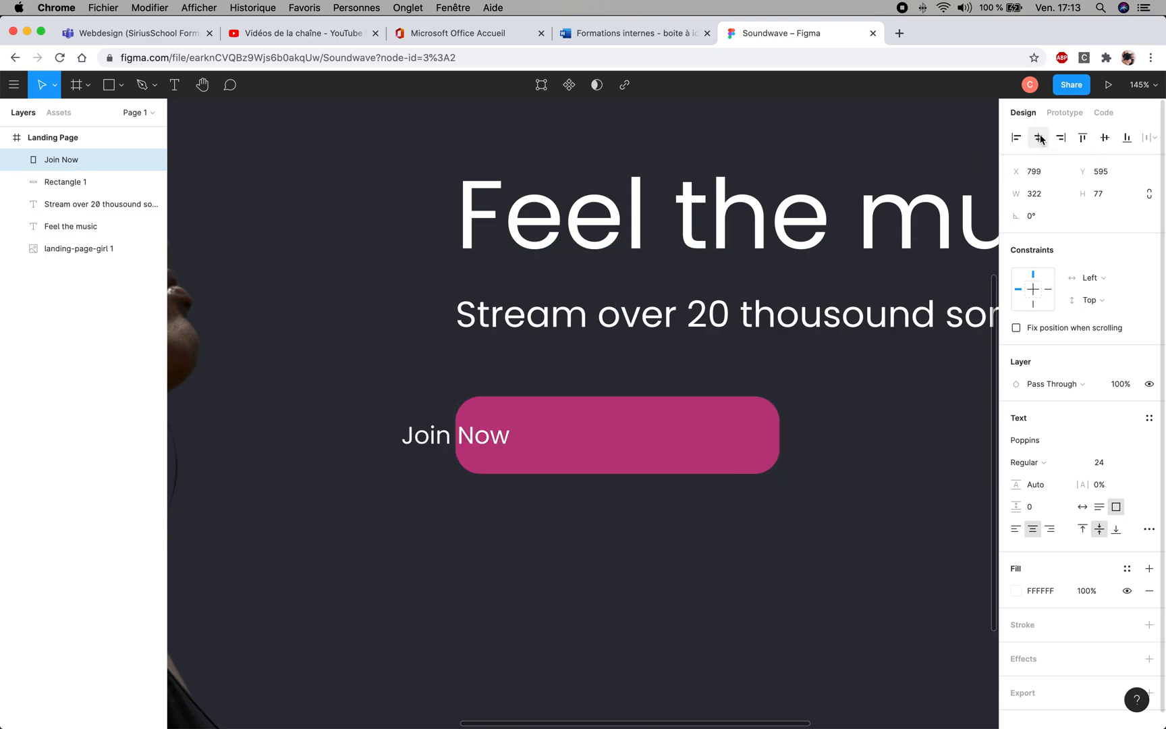
{"action": "left_click", "coordinate": [1104, 137]}
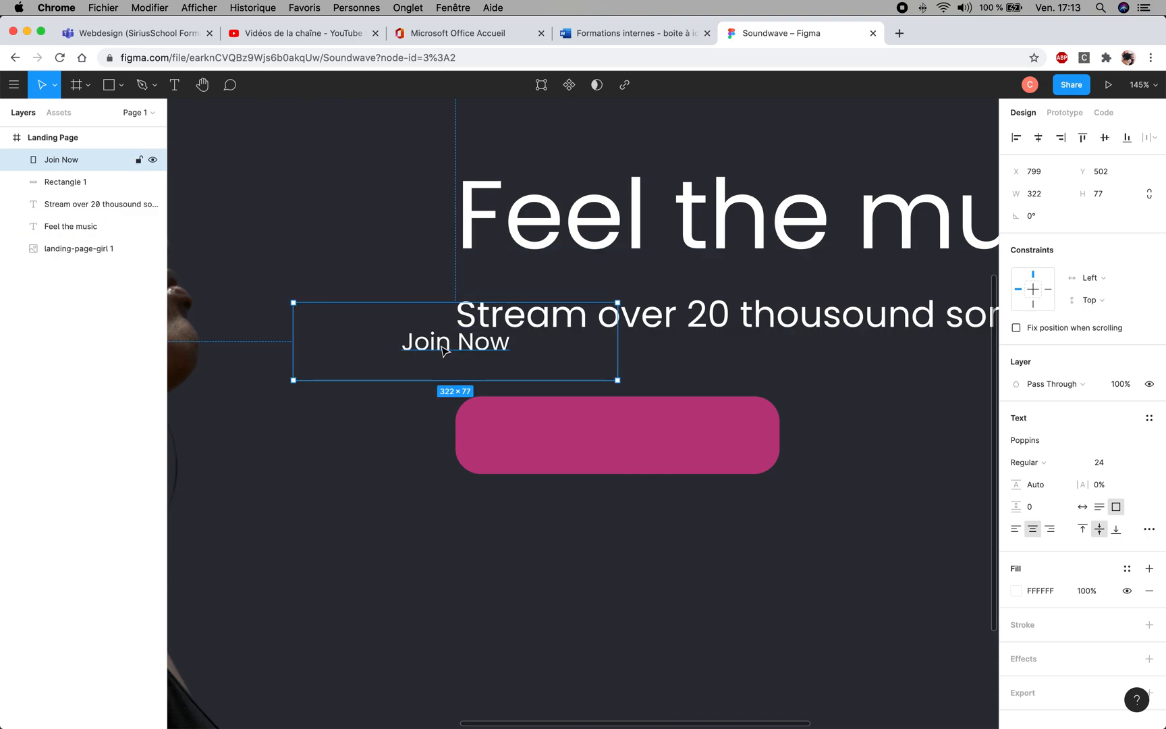
- Undo the centre alignments of the "Join Now" text box
{"action": "key", "text": "super+z"}
{"action": "key", "text": "super+z"}
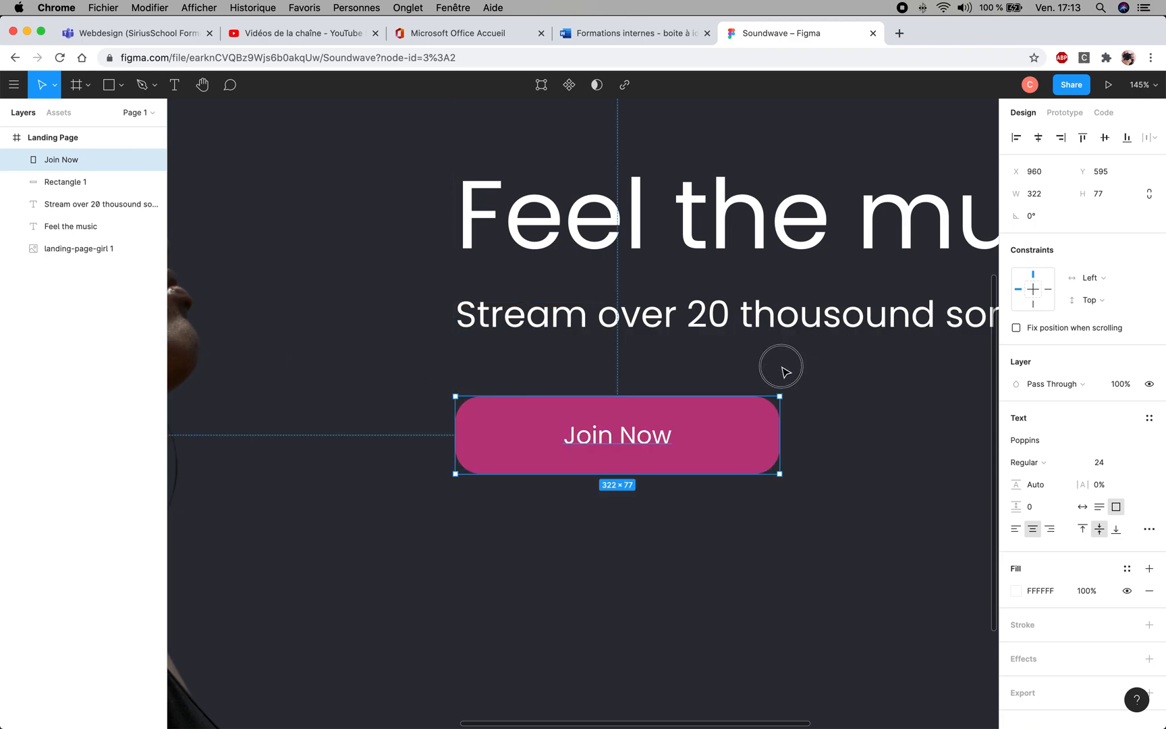
- Group the "Join Now" text with the pink rectangle and rename the group "bouton"
{"action": "left_click", "coordinate": [744, 384]}
{"action": "left_click_drag", "start_coordinate": [724, 370], "coordinate": [557, 482]}
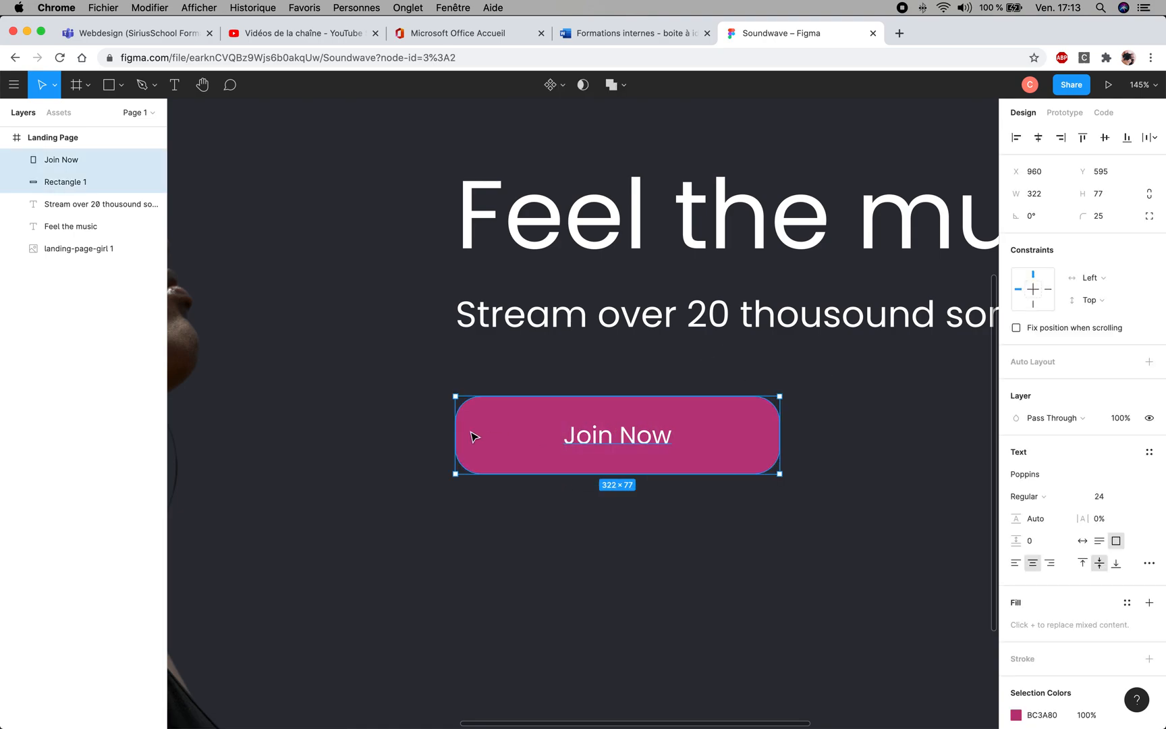
{"action": "left_click", "coordinate": [404, 368]}
{"action": "left_click_drag", "start_coordinate": [911, 533], "coordinate": [898, 530]}
{"action": "left_click_drag", "start_coordinate": [853, 355], "coordinate": [383, 566]}
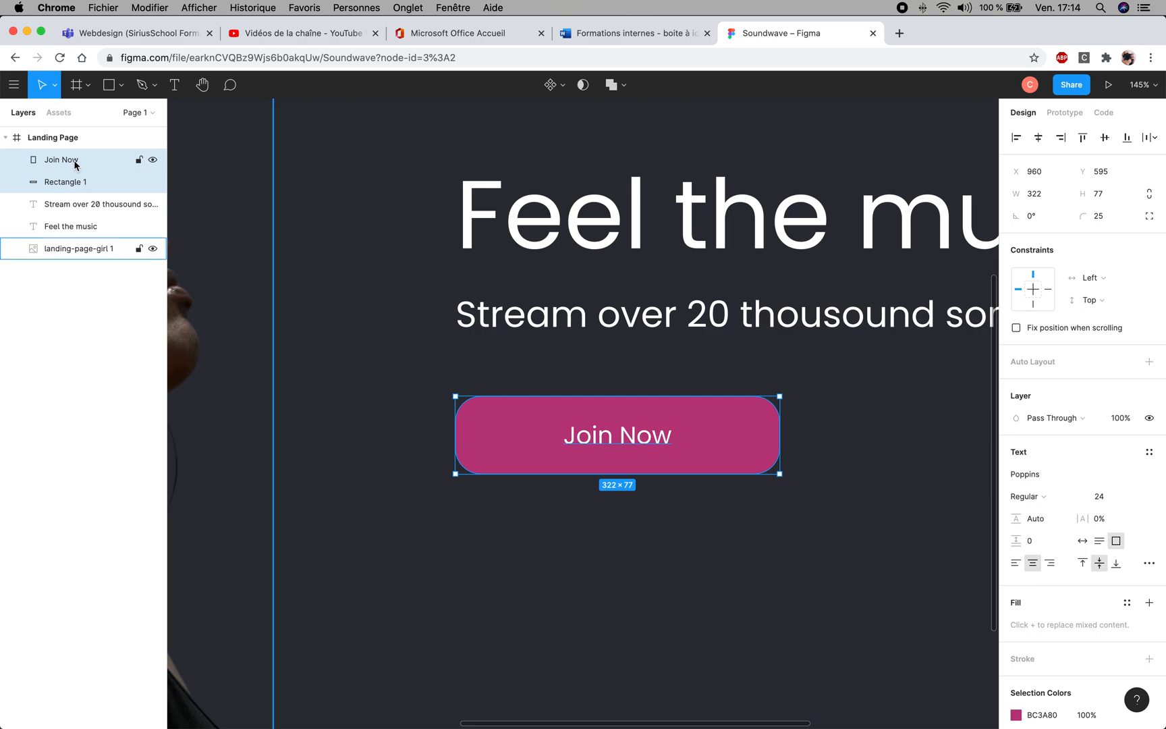
{"action": "key", "text": "cmd+g"}
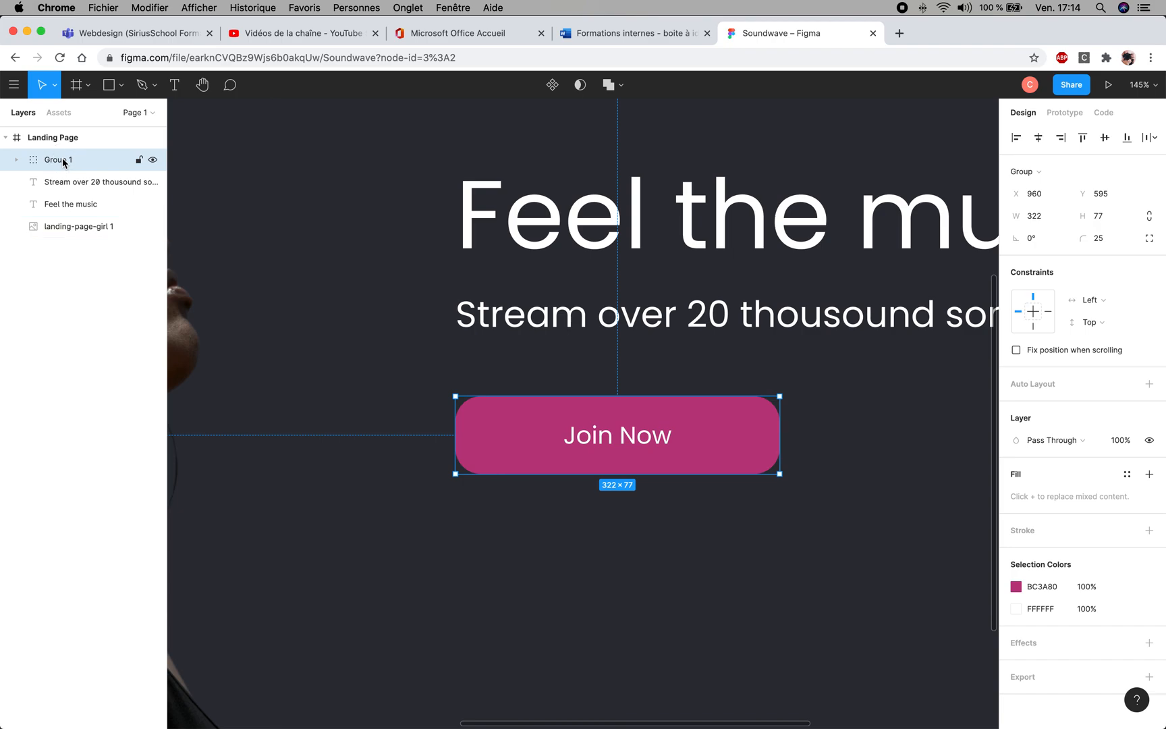
{"action": "double_click", "coordinate": [63, 160]}
{"action": "type", "text": "bouto"}
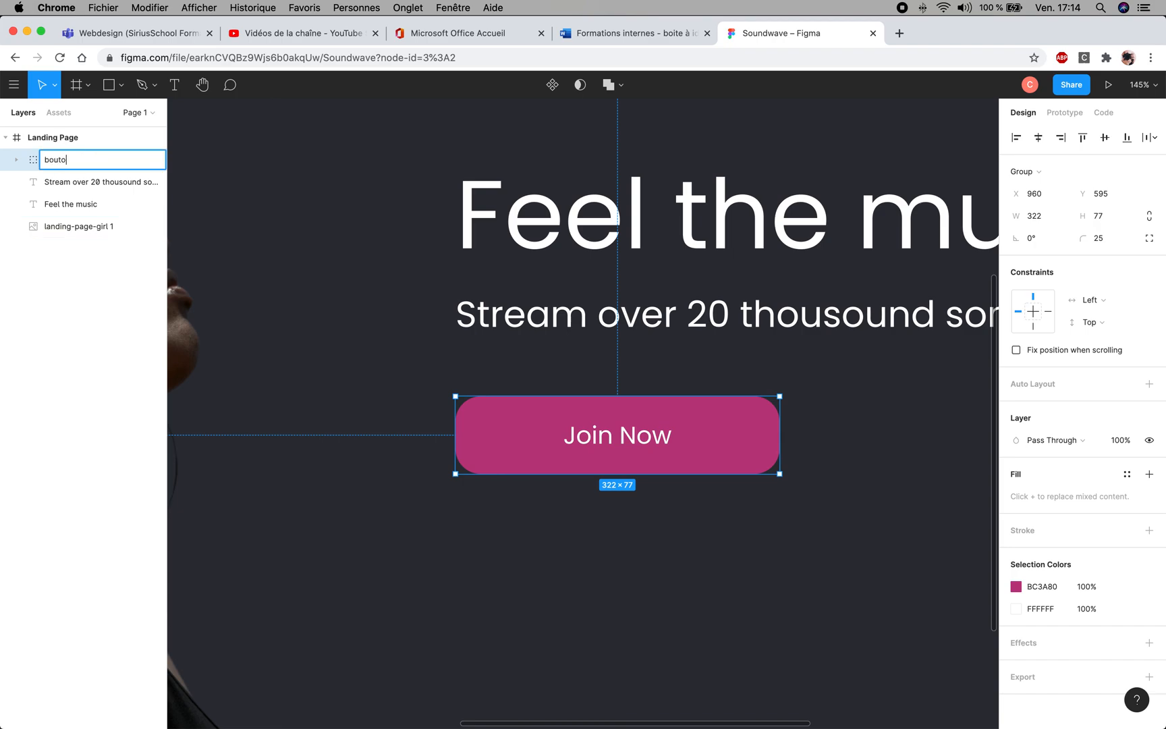
{"action": "type", "text": "n"}
{"action": "key", "text": "Return"}
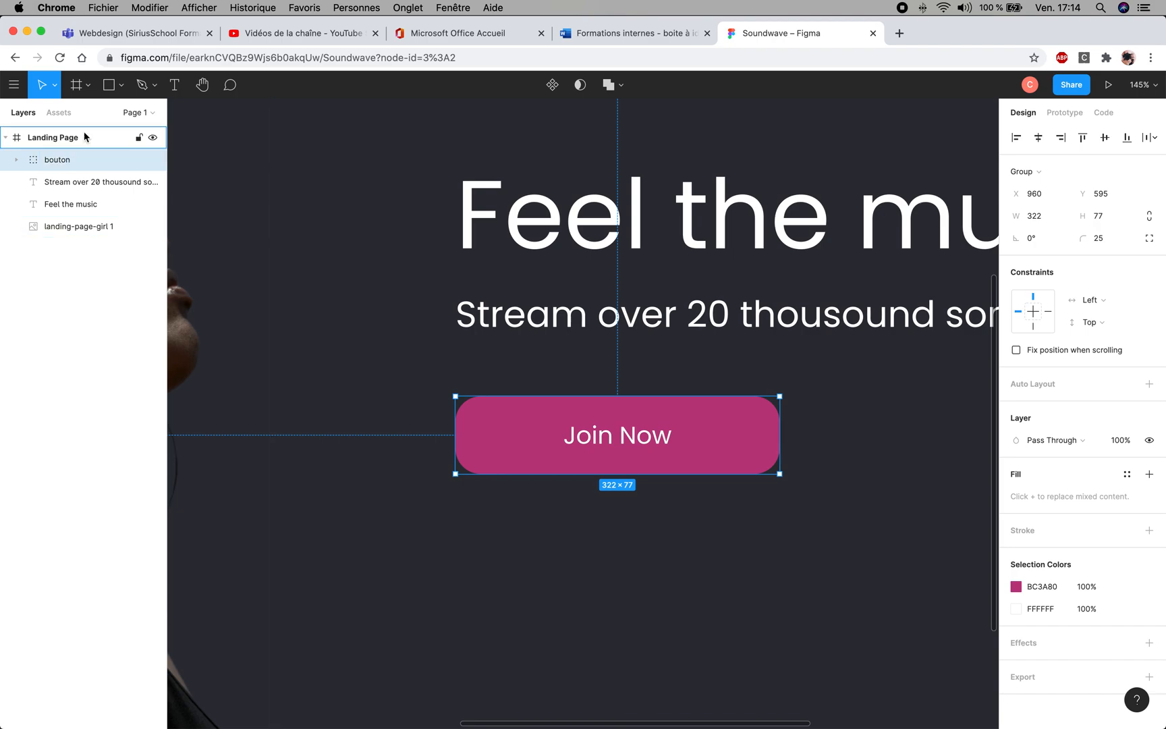
{"action": "left_click", "coordinate": [822, 547]}
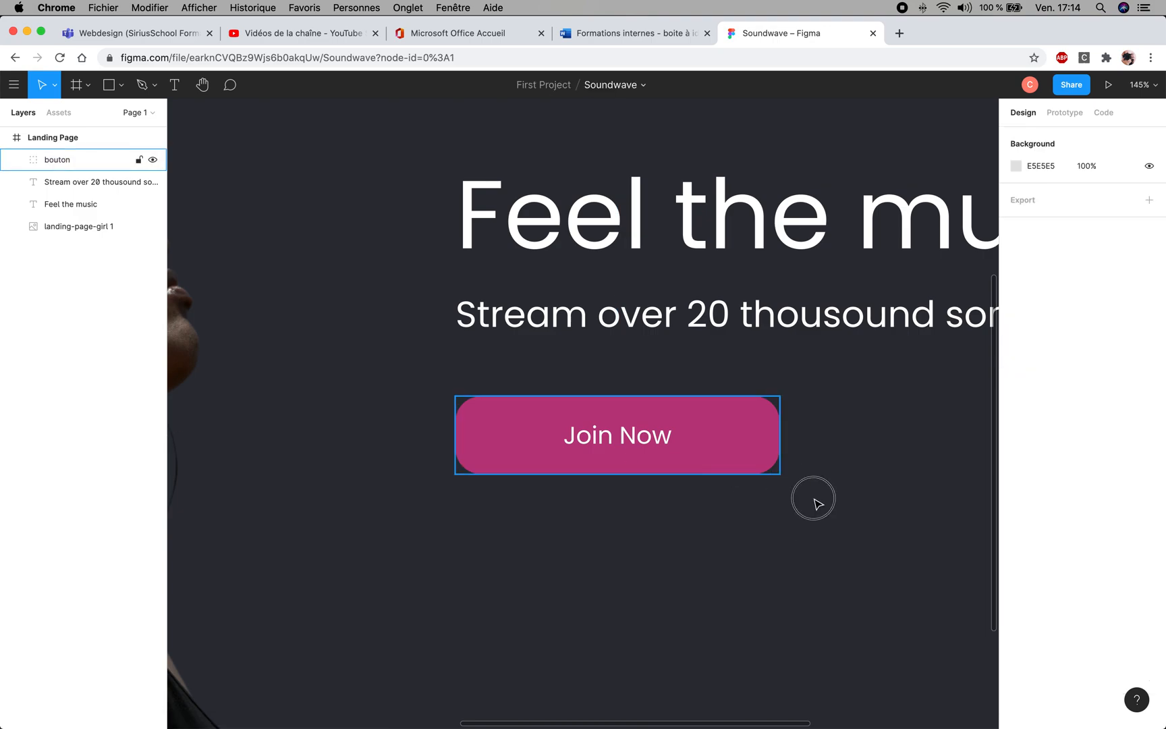
- Move the bouton group to about X 929, Y 604, and undo the move
{"action": "mouse_move", "coordinate": [680, 449]}
{"action": "left_mouse_down"}
{"action": "mouse_move", "coordinate": [800, 511]}
{"action": "mouse_move", "coordinate": [671, 456]}
{"action": "left_mouse_up"}
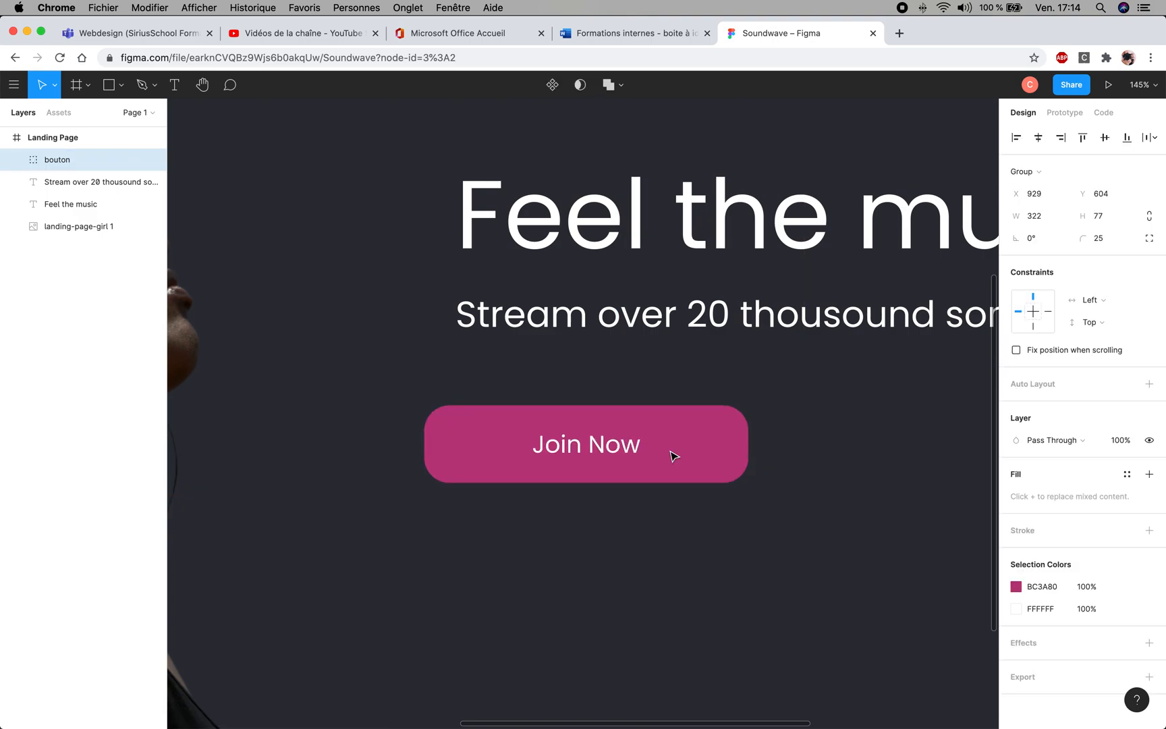
{"action": "key", "text": "super+z"}
{"action": "key", "text": "super+z"}
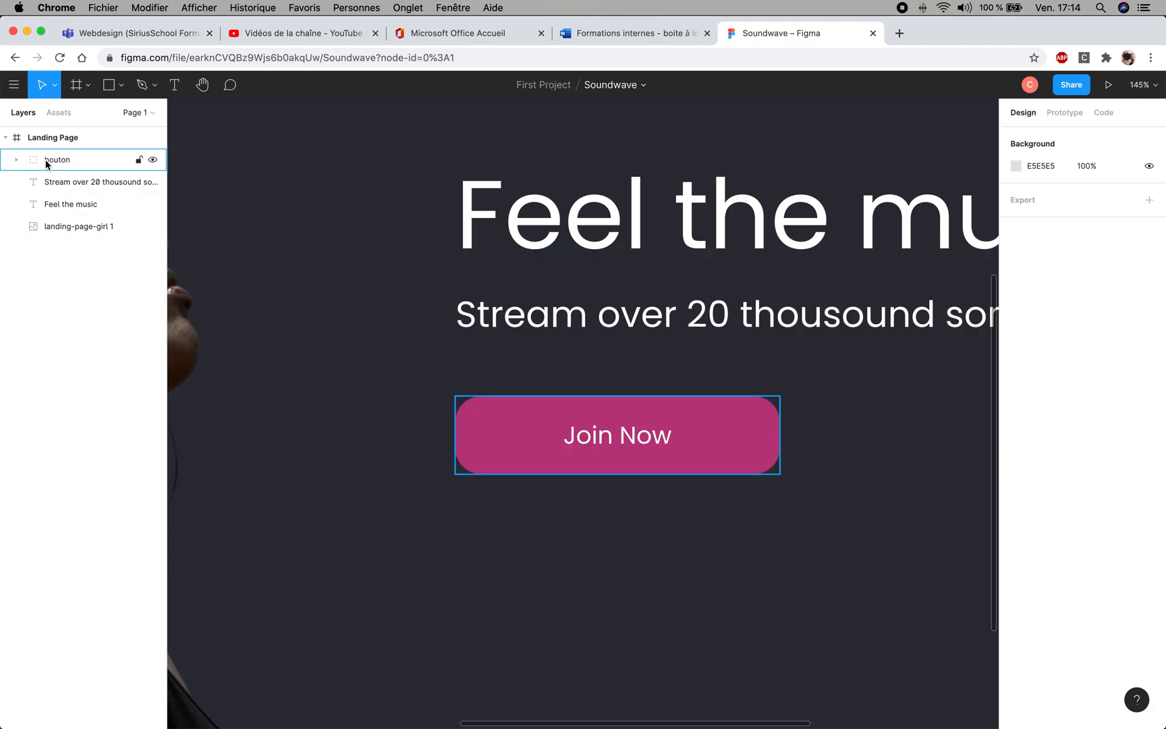
- Lock the bouton group, try selecting it on the canvas, and unlock it again
{"action": "left_click", "coordinate": [139, 161]}
{"action": "left_click", "coordinate": [521, 440]}
{"action": "left_click", "coordinate": [824, 436]}
{"action": "left_click", "coordinate": [707, 430]}
{"action": "left_click", "coordinate": [623, 407]}
{"action": "left_click", "coordinate": [673, 461]}
{"action": "left_click", "coordinate": [759, 435]}
{"action": "left_click", "coordinate": [699, 445]}
{"action": "left_click", "coordinate": [579, 441]}
{"action": "left_click", "coordinate": [256, 327]}
{"action": "left_click", "coordinate": [139, 159]}
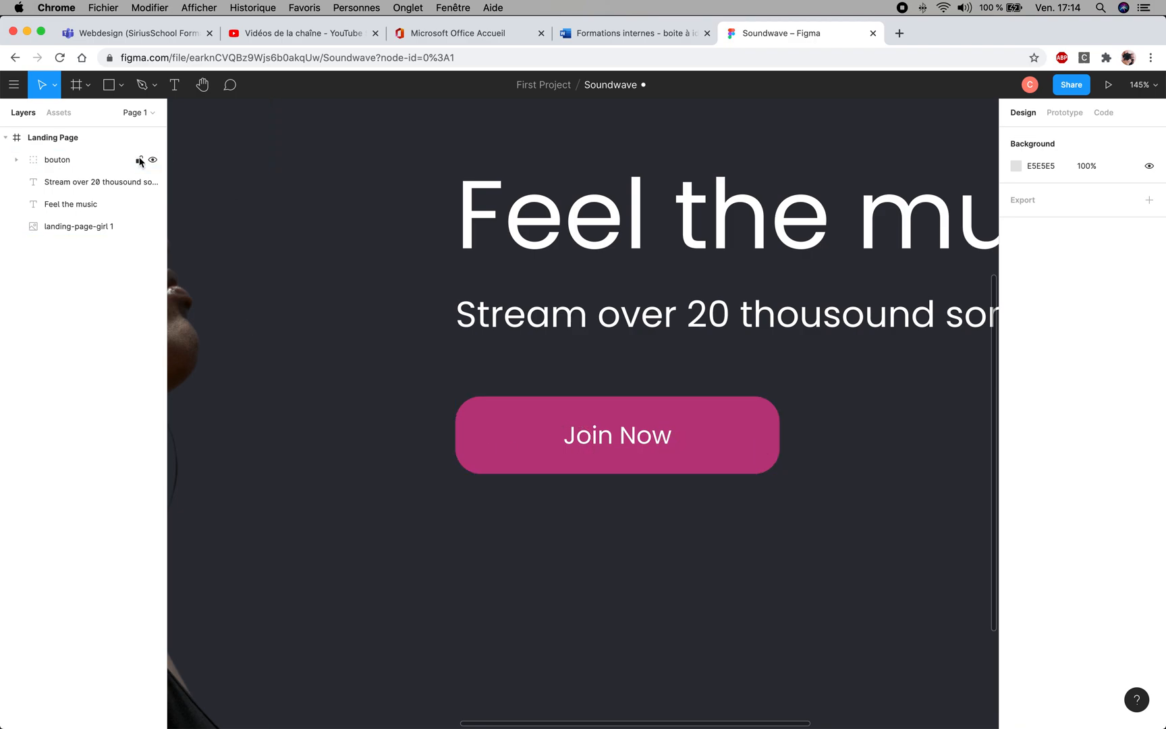
{"action": "left_click", "coordinate": [540, 442]}
{"action": "left_click", "coordinate": [538, 443]}
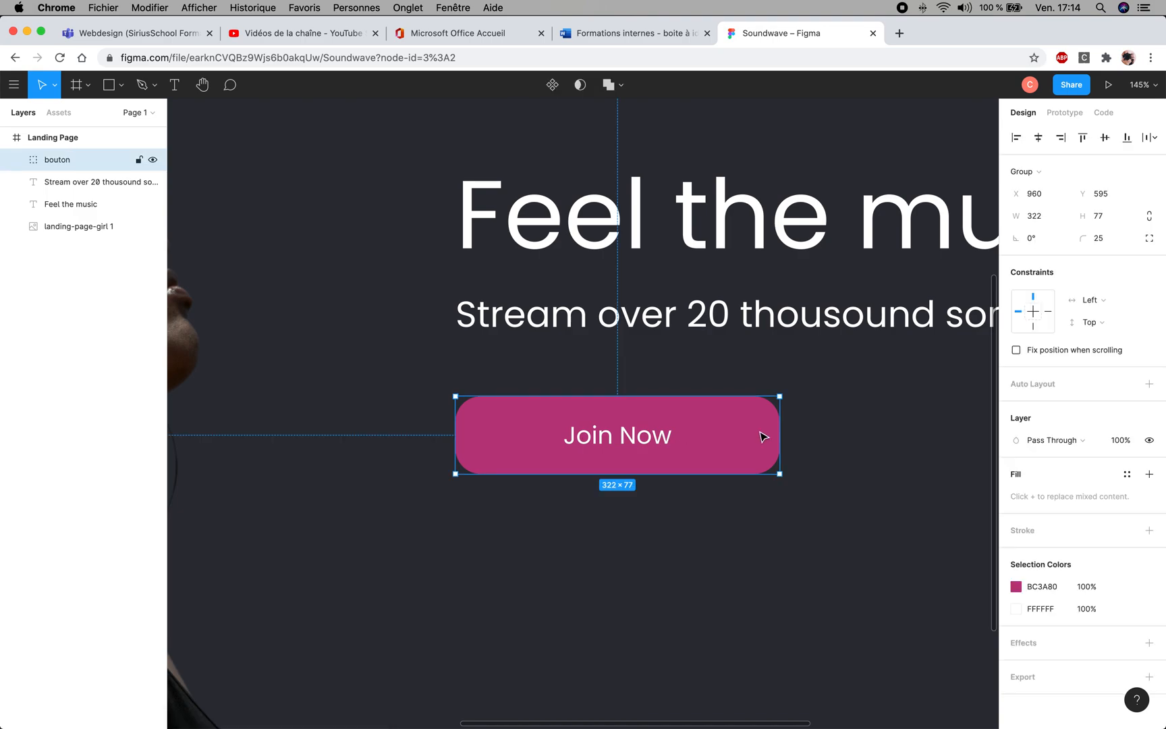
- Hide the bouton group and show it again
{"action": "left_click", "coordinate": [154, 161]}
{"action": "left_click", "coordinate": [154, 160]}
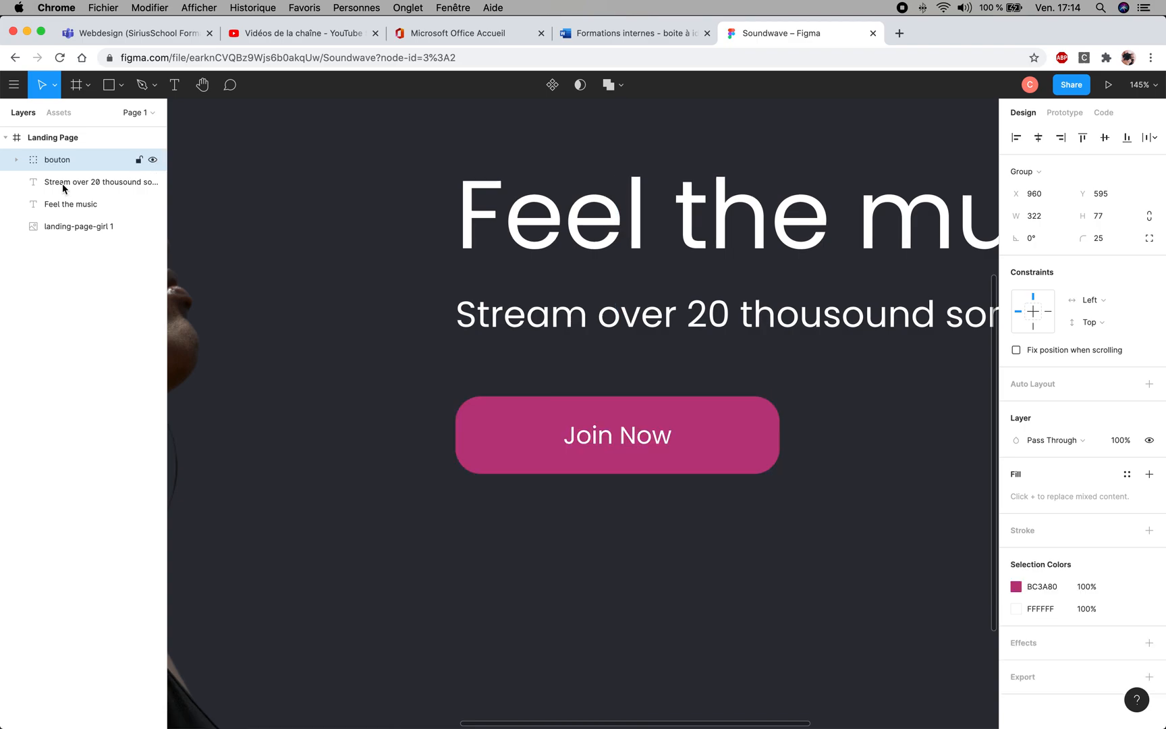
{"action": "left_click", "coordinate": [813, 584]}
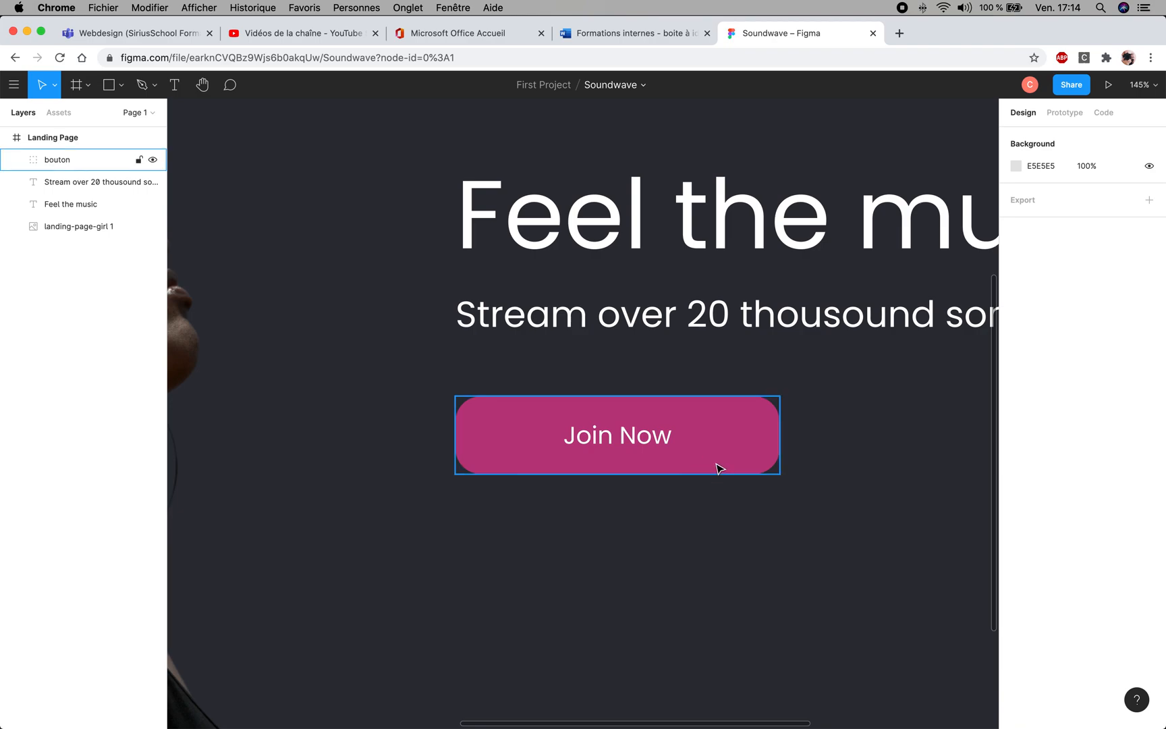
- Draw a circle of about 410 × 410 over the portrait on the Landing Page with the Ellipse tool
{"action": "scroll", "coordinate": [718, 457], "scroll_direction": "down", "scroll_amount": 8}
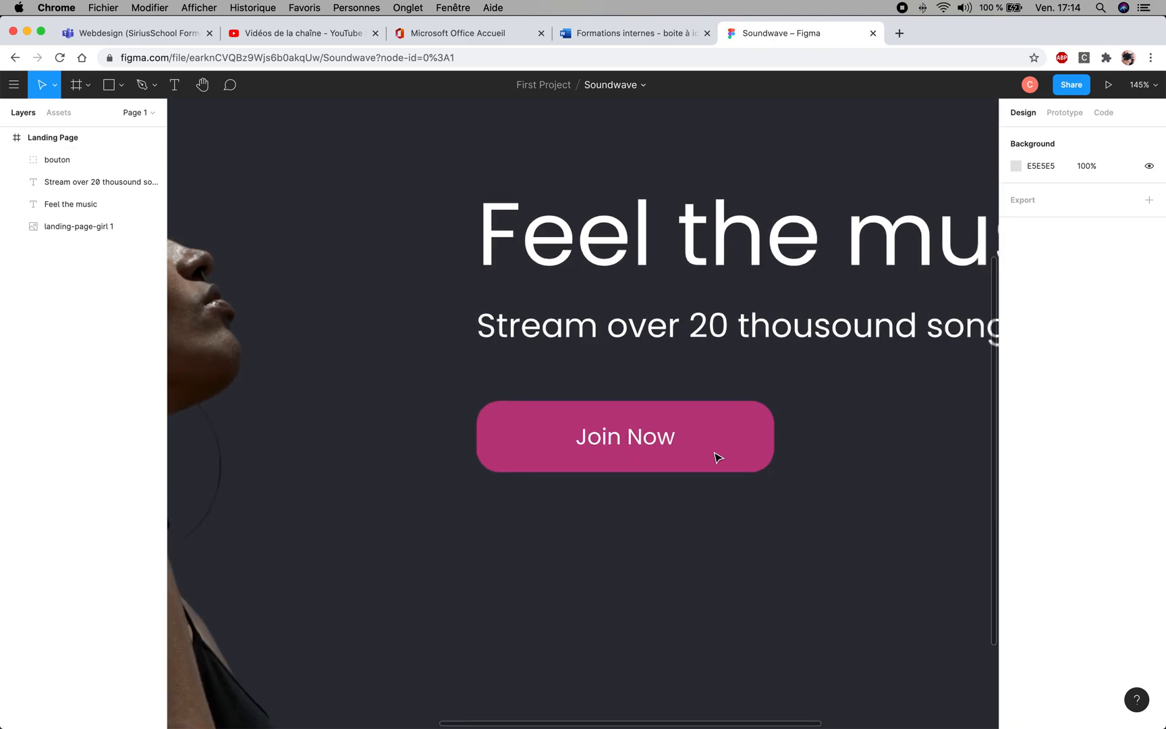
{"action": "scroll", "coordinate": [717, 457], "scroll_direction": "down", "scroll_amount": 3}
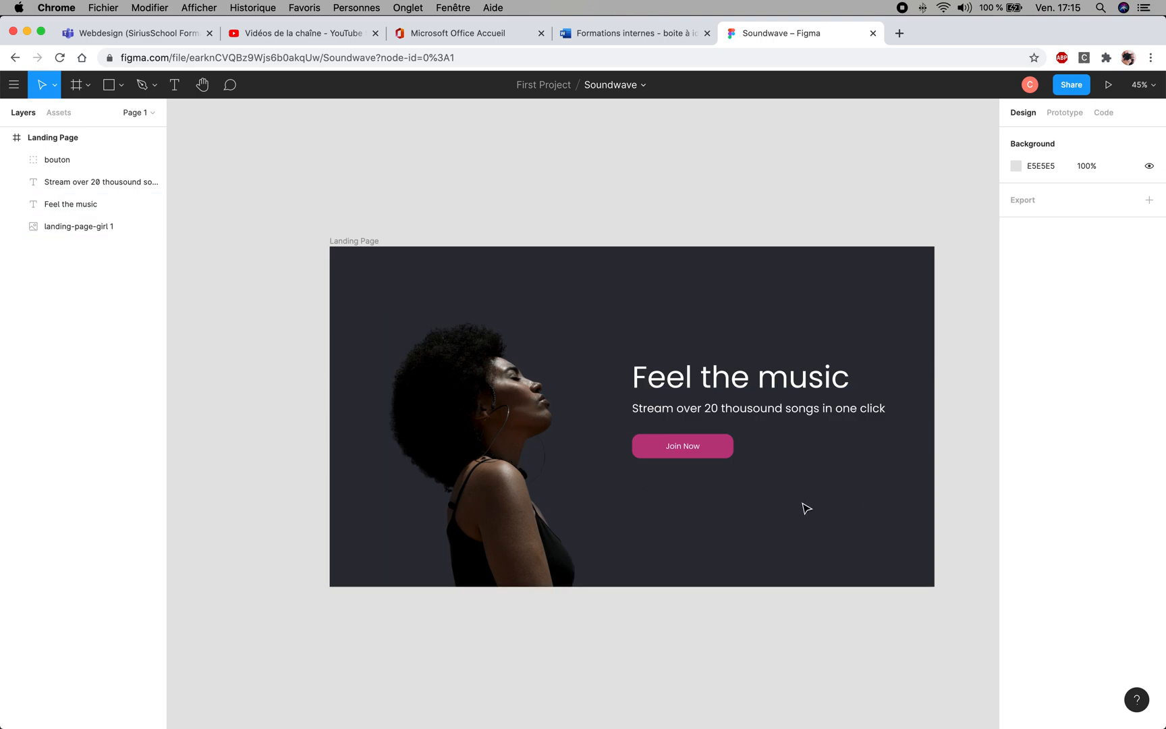
{"action": "left_click", "coordinate": [123, 86]}
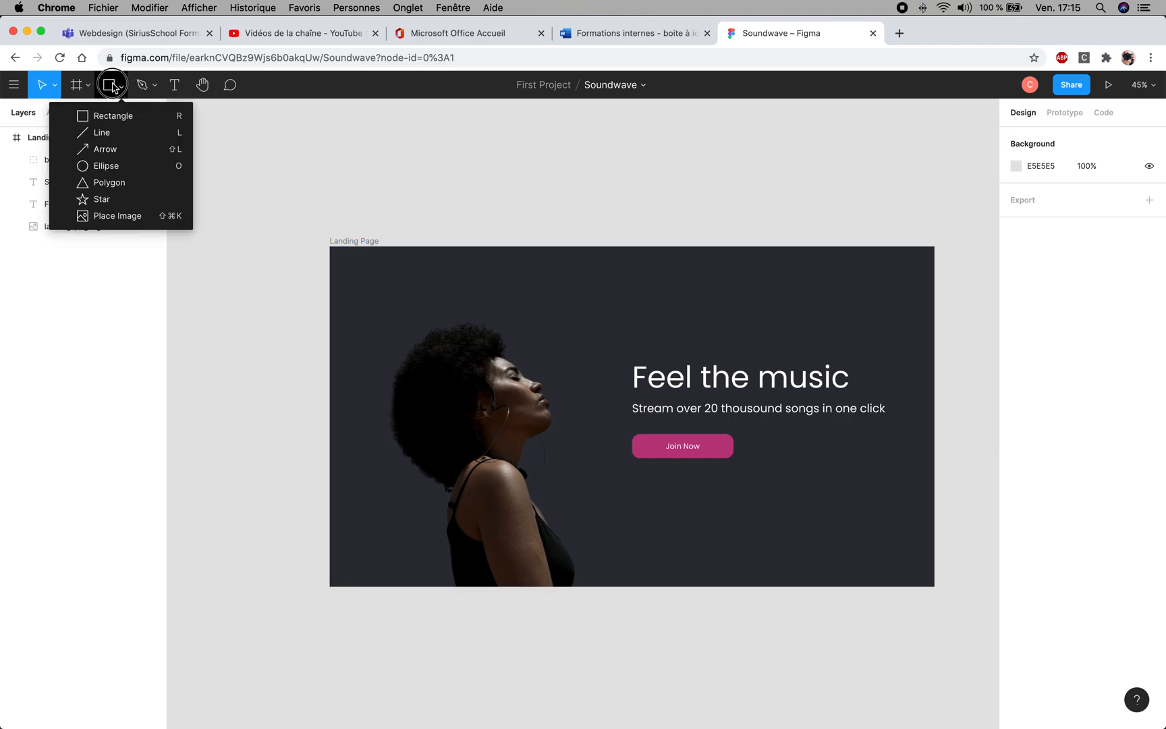
{"action": "left_click", "coordinate": [104, 167]}
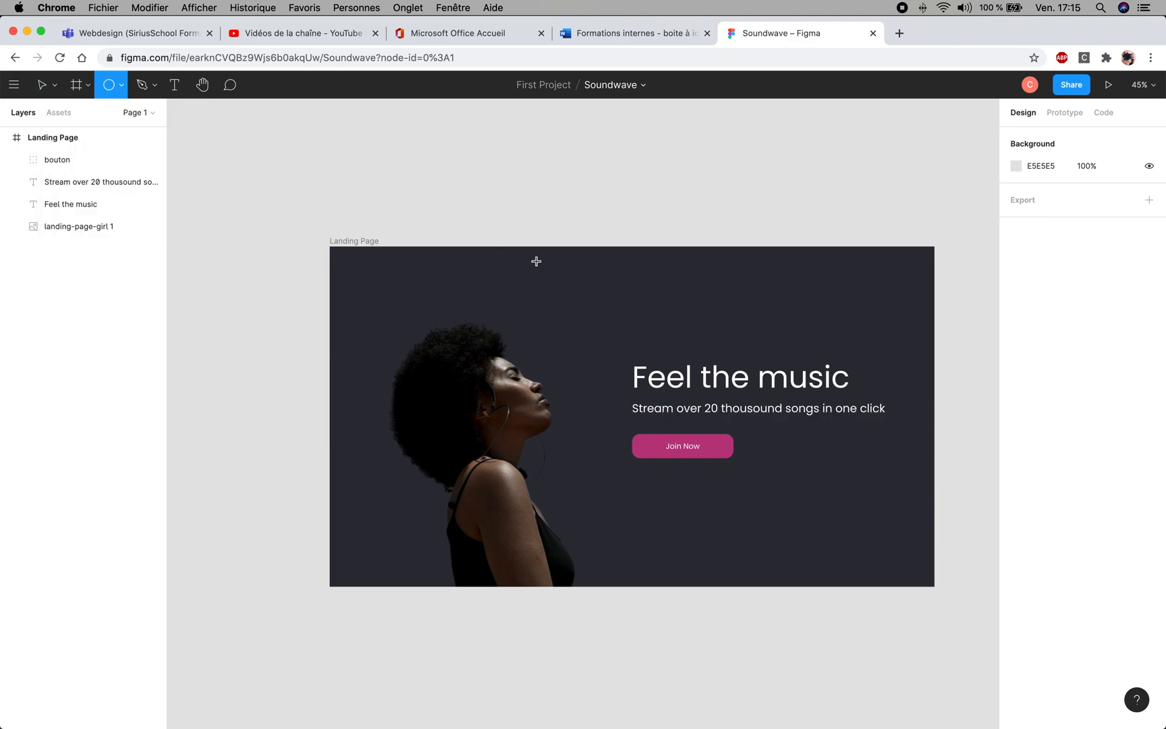
{"action": "left_click_drag", "start_coordinate": [541, 267], "coordinate": [412, 367]}
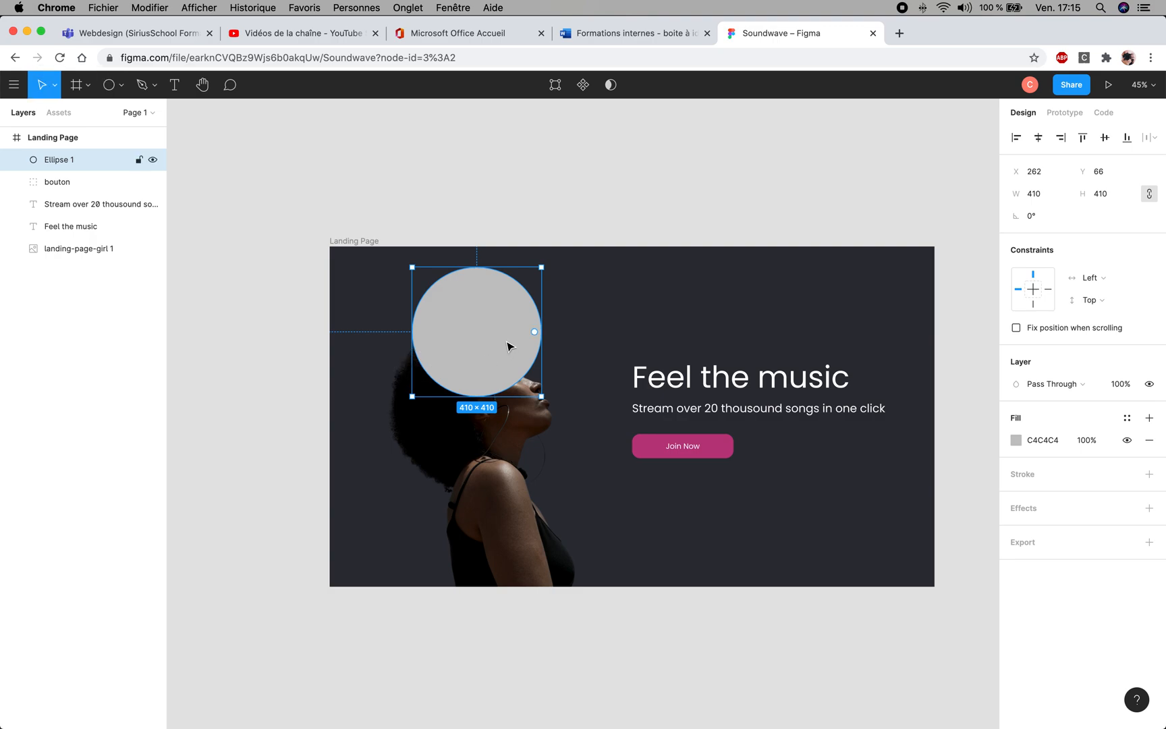
- Send the circle beneath the landing-page-girl 1 layer and place it behind the portrait at about X 68, Y 486
{"action": "left_click_drag", "start_coordinate": [524, 302], "coordinate": [354, 449]}
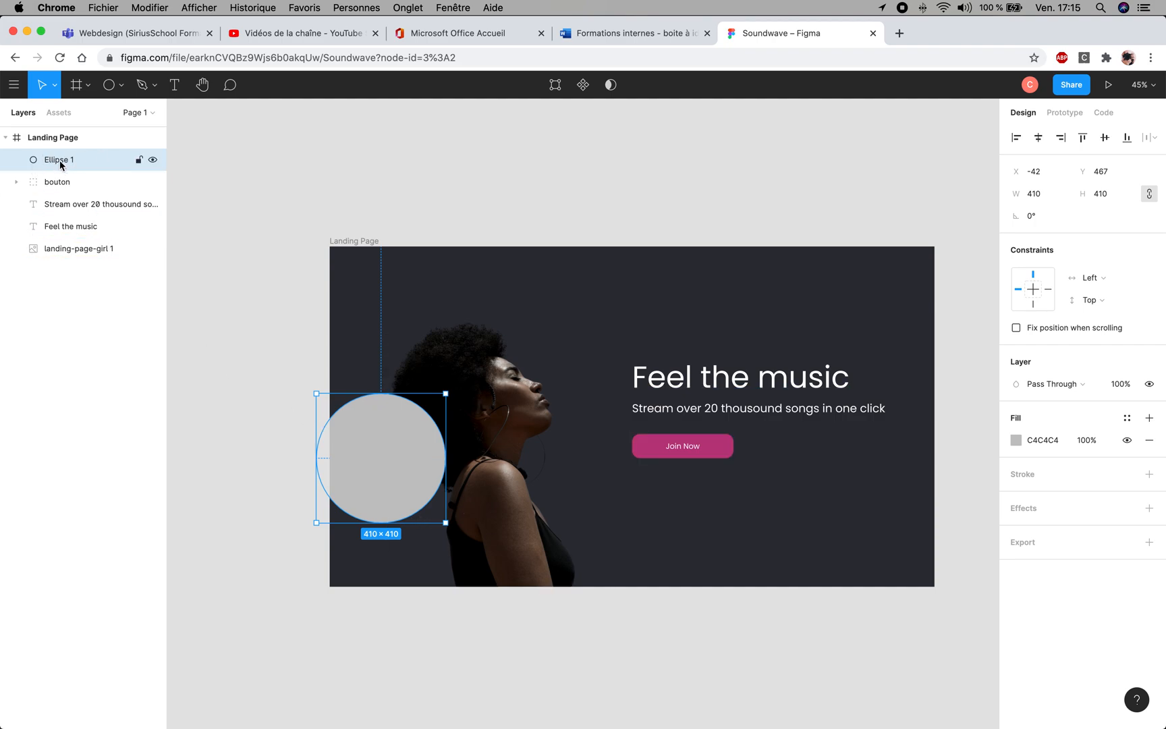
{"action": "left_click_drag", "start_coordinate": [65, 163], "coordinate": [68, 260]}
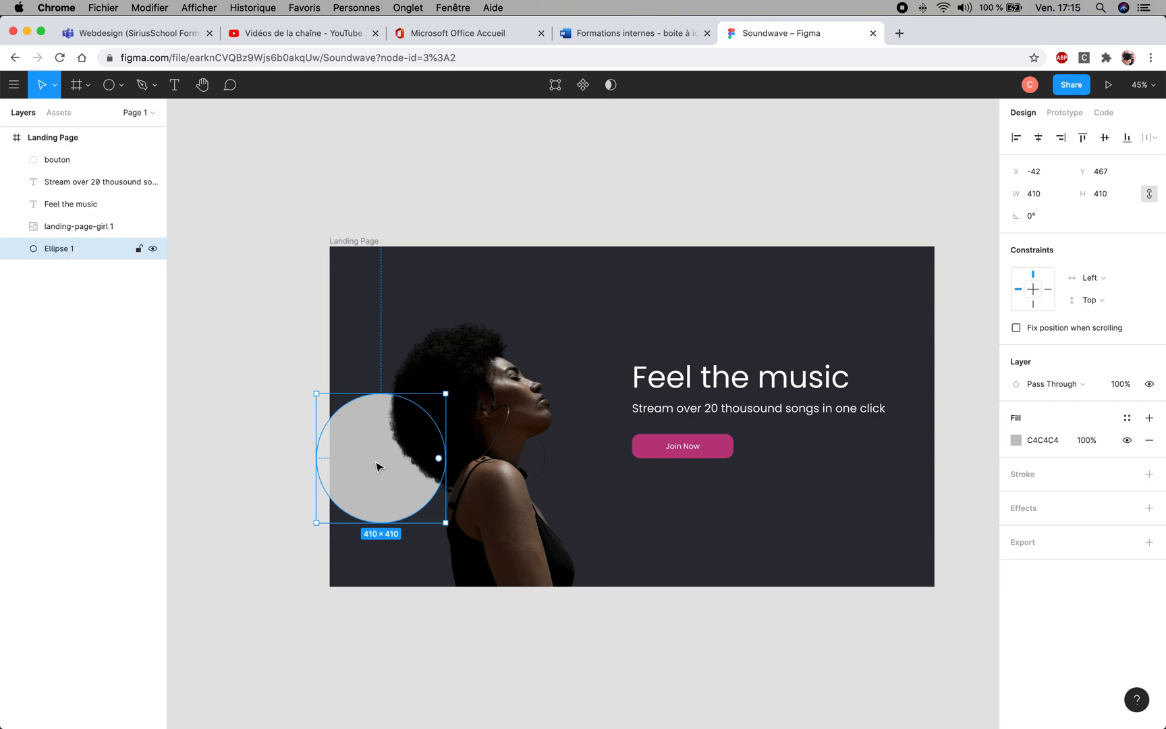
{"action": "left_click_drag", "start_coordinate": [363, 477], "coordinate": [405, 493]}
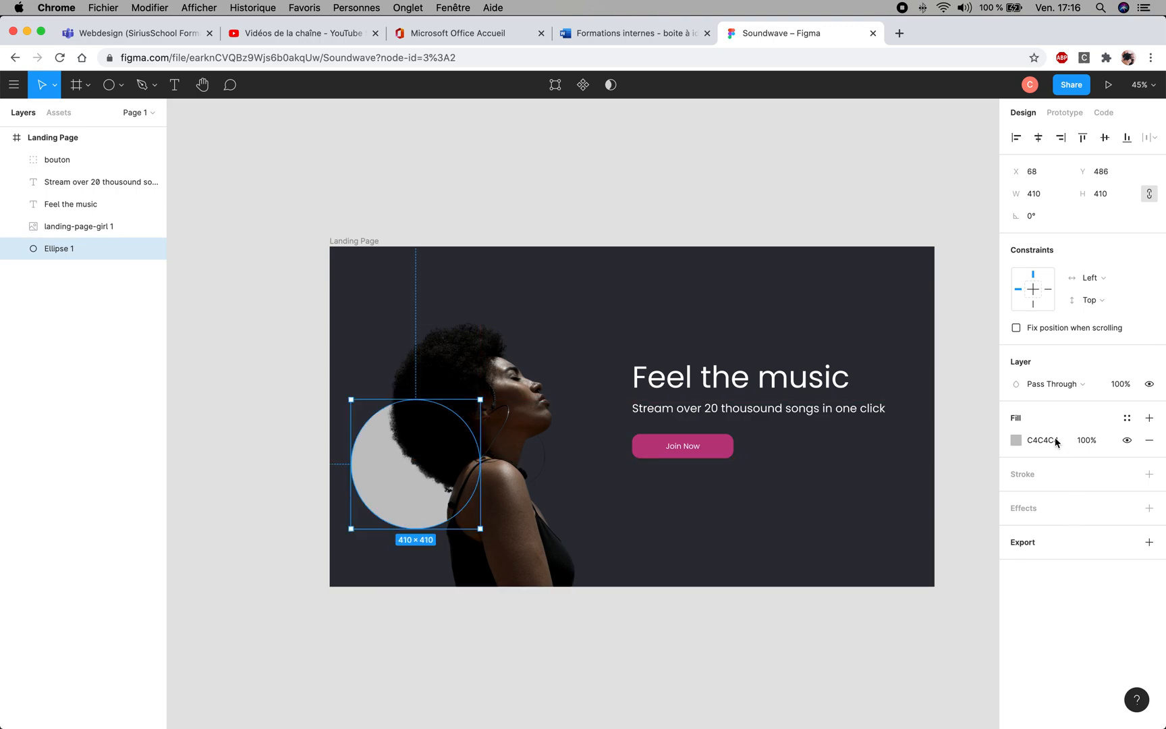
- Fill the circle with the document's pink, BC3A80, at 20% opacity
{"action": "left_click", "coordinate": [1034, 440]}
{"action": "left_click", "coordinate": [1016, 440]}
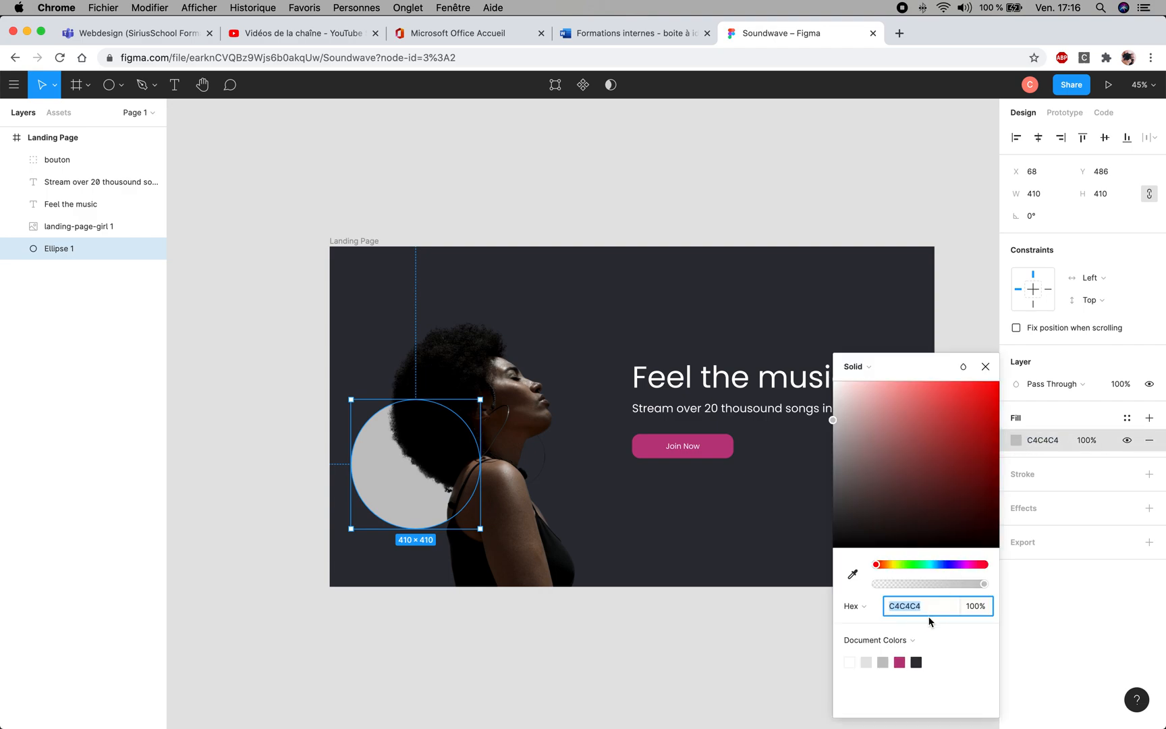
{"action": "left_click", "coordinate": [902, 661]}
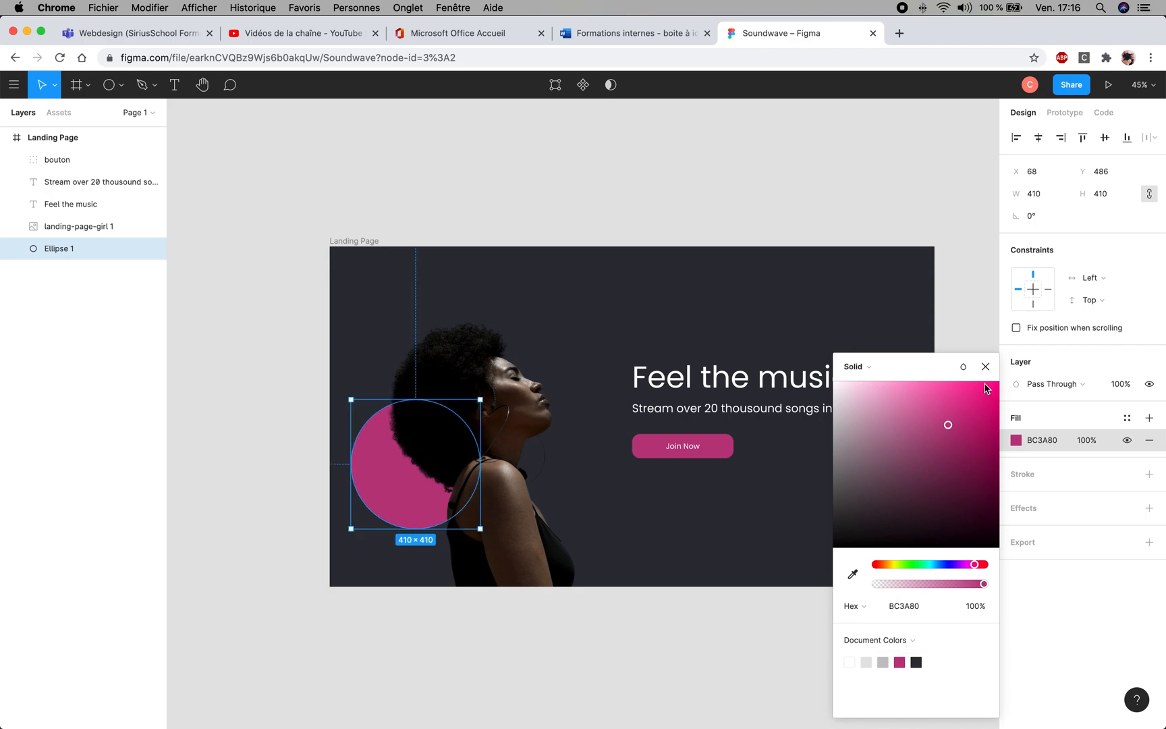
{"action": "left_click", "coordinate": [973, 607]}
{"action": "left_click", "coordinate": [1087, 442]}
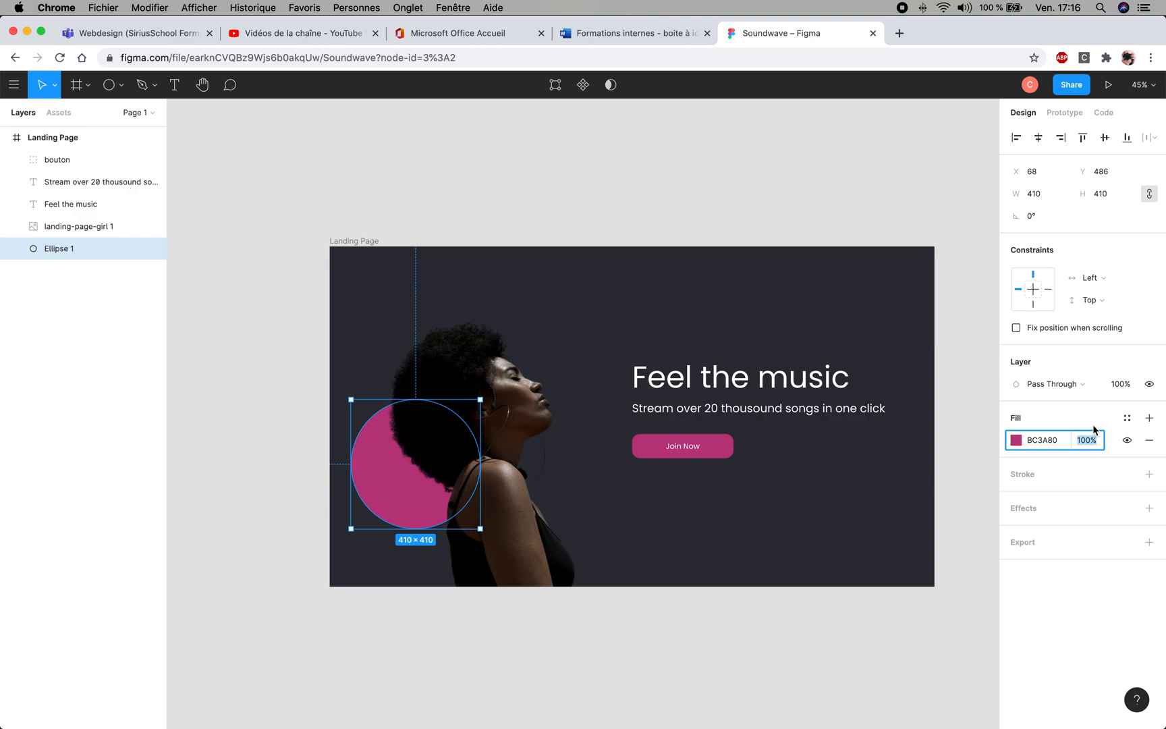
{"action": "type", "text": "20"}
{"action": "key", "text": "Return"}
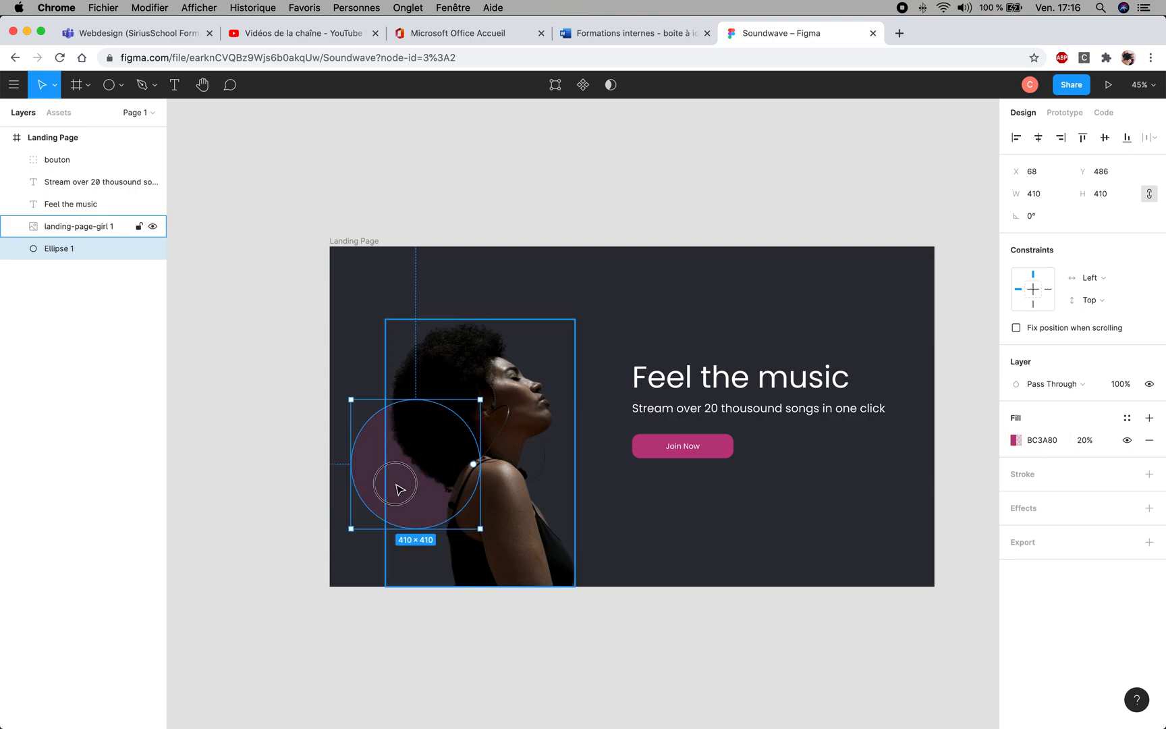
- Adjust the circle's vertical position behind the portrait to Y 467 and deselect it
{"action": "left_click_drag", "start_coordinate": [397, 486], "coordinate": [390, 530]}
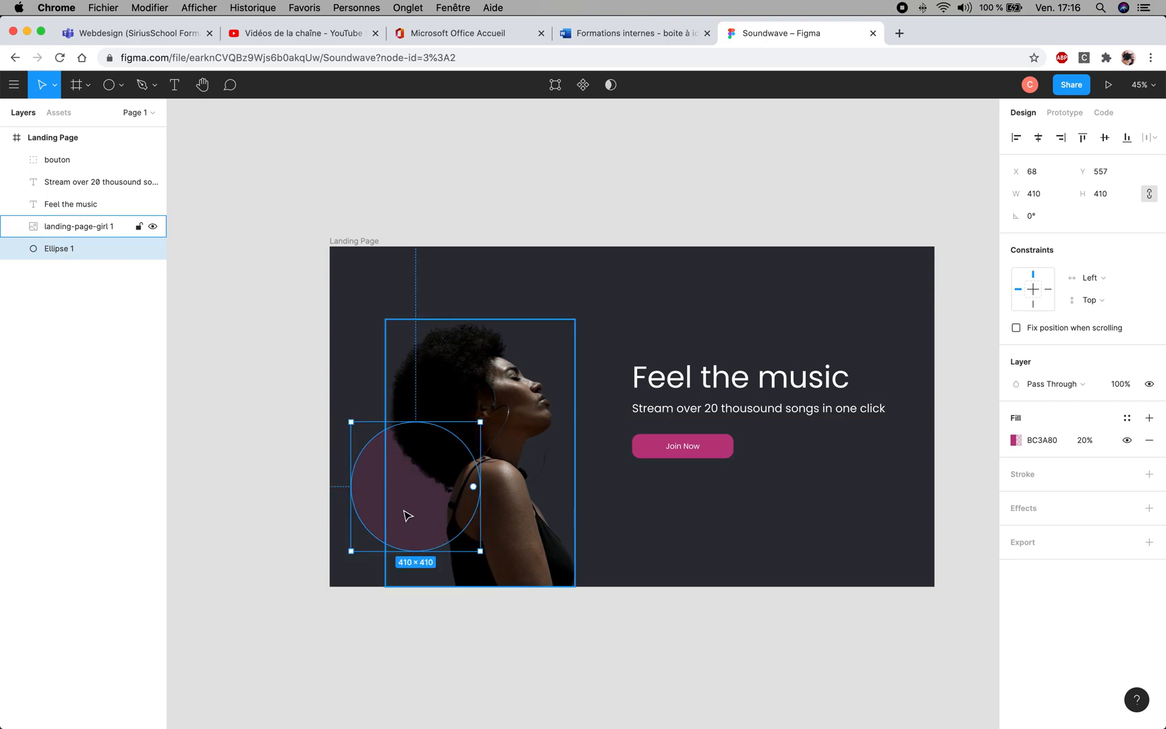
{"action": "key", "text": "shift+Up"}
{"action": "key", "text": "shift+Up"}
{"action": "key", "text": "shift+Up"}
{"action": "key", "text": "shift+Up"}
{"action": "key", "text": "shift+Up"}
{"action": "key", "text": "shift+Up"}
{"action": "key", "text": "shift+Up"}
{"action": "key", "text": "shift+Up"}
{"action": "key", "text": "shift+Up"}
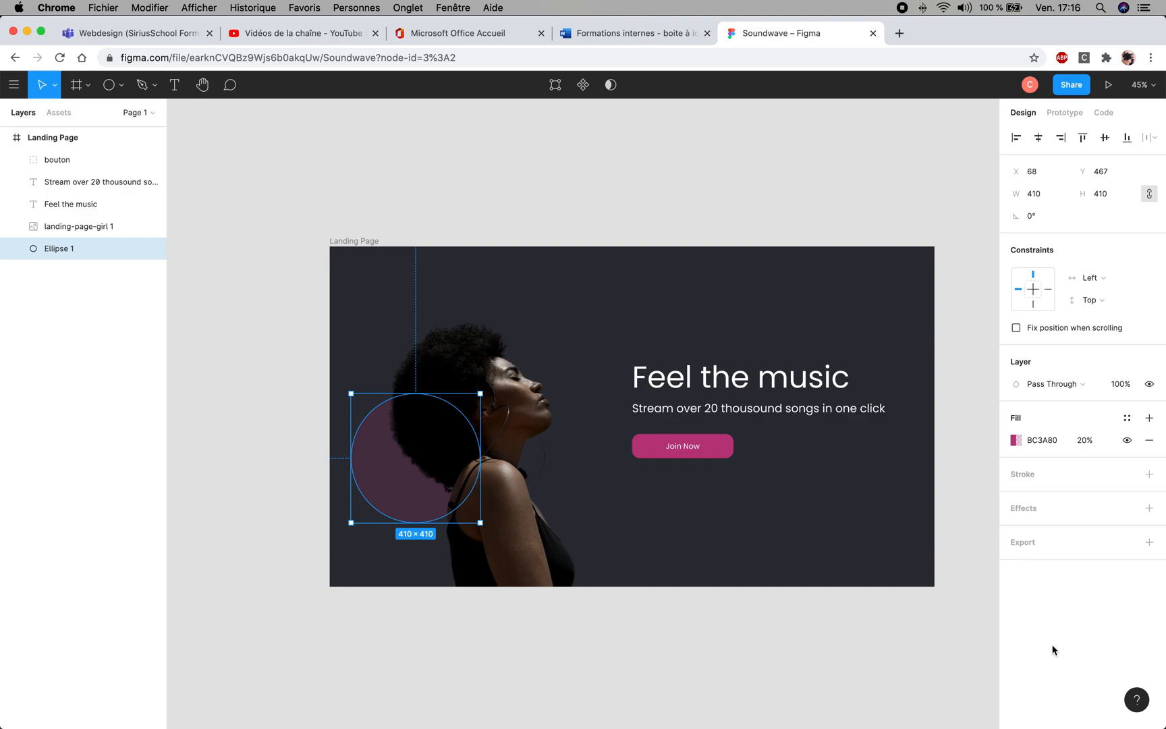
{"action": "left_click", "coordinate": [707, 637]}
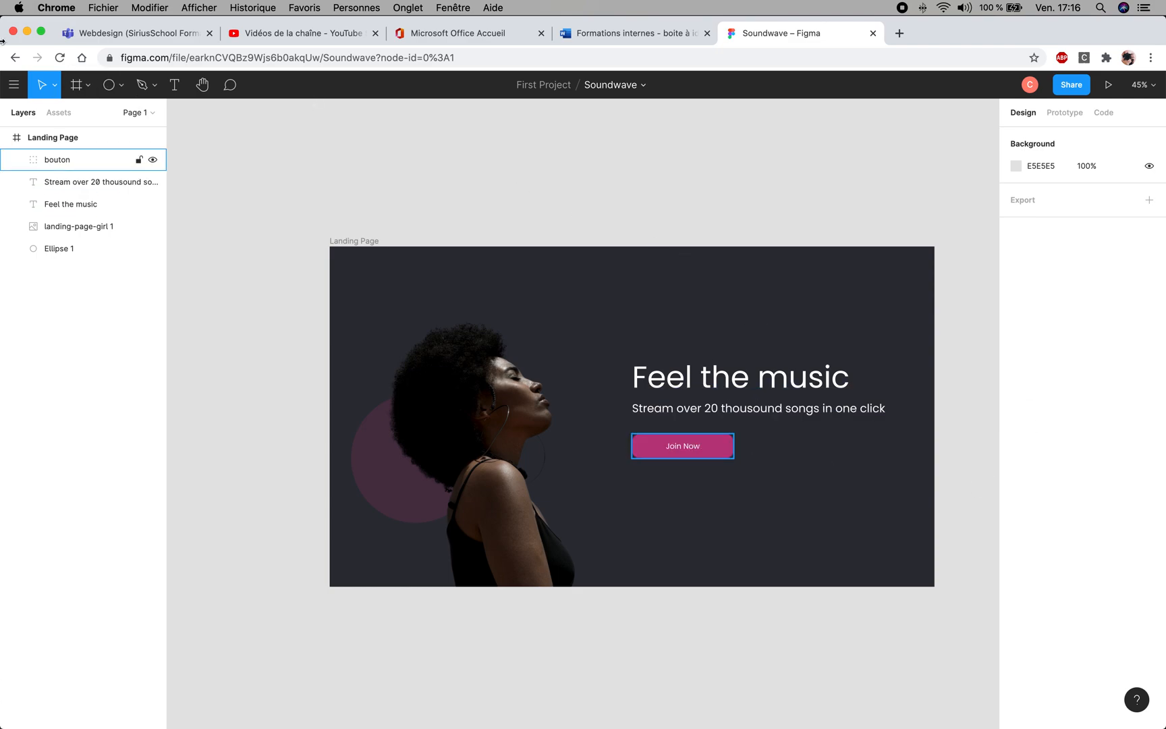
- Leave the current file and open "Feel the music (Copy)" from the First Project files
{"action": "left_click", "coordinate": [14, 86]}
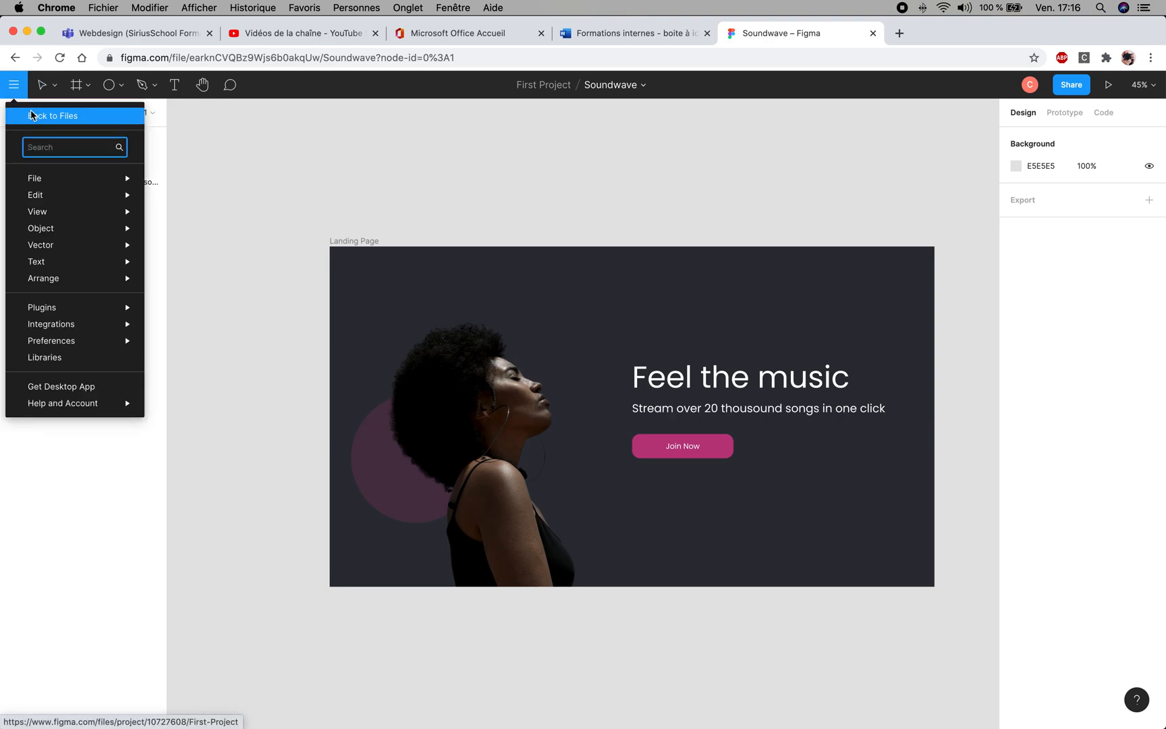
{"action": "left_click", "coordinate": [32, 116]}
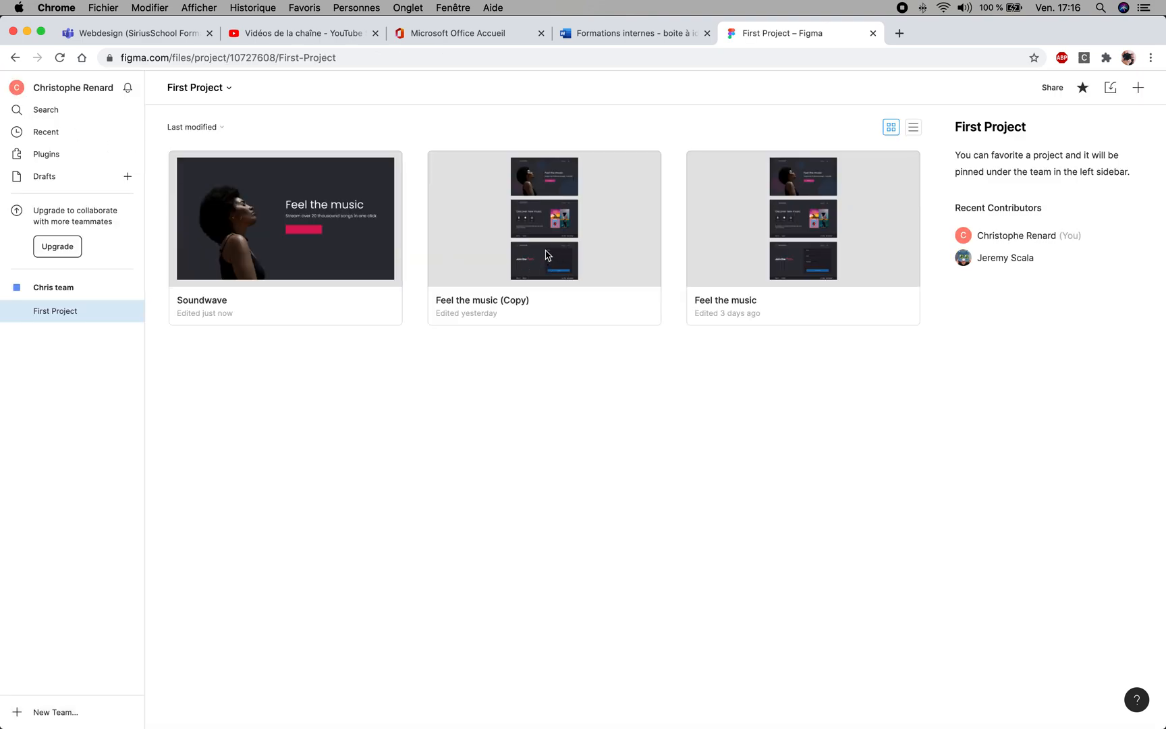
{"action": "double_click", "coordinate": [547, 255]}
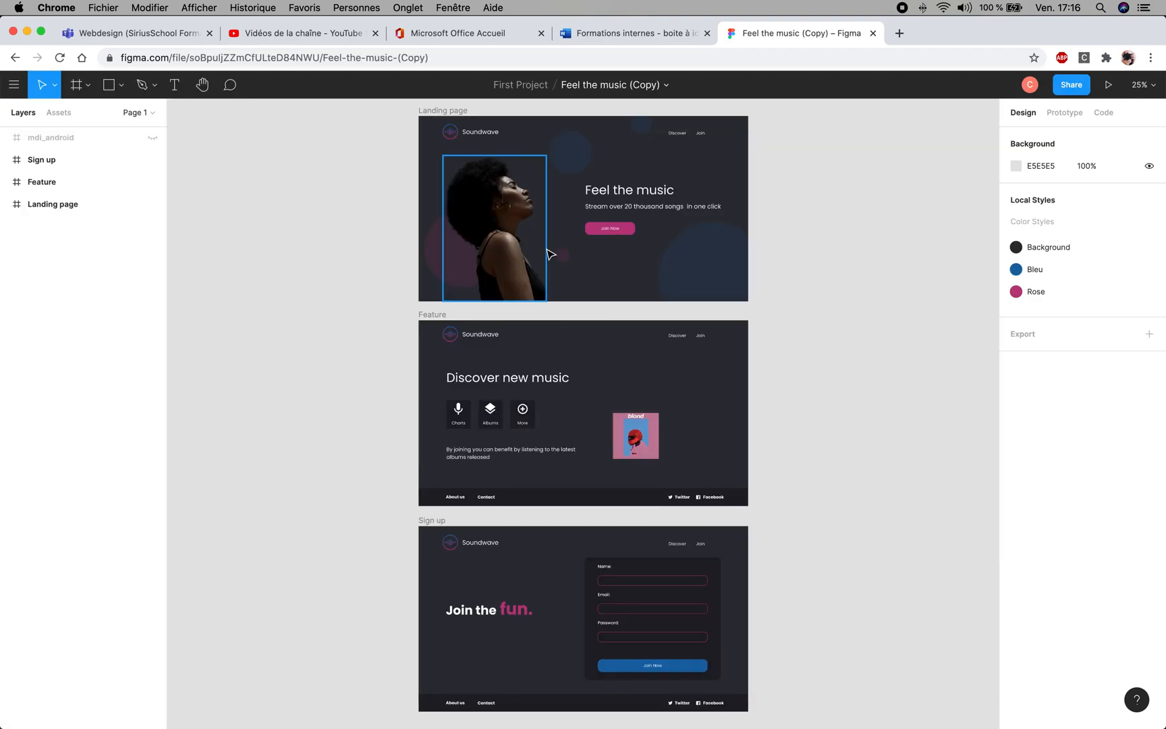
- Look up the hex fill code of the large blue circle in the Landing page frame
{"action": "left_click", "coordinate": [716, 275]}
{"action": "left_click", "coordinate": [715, 274]}
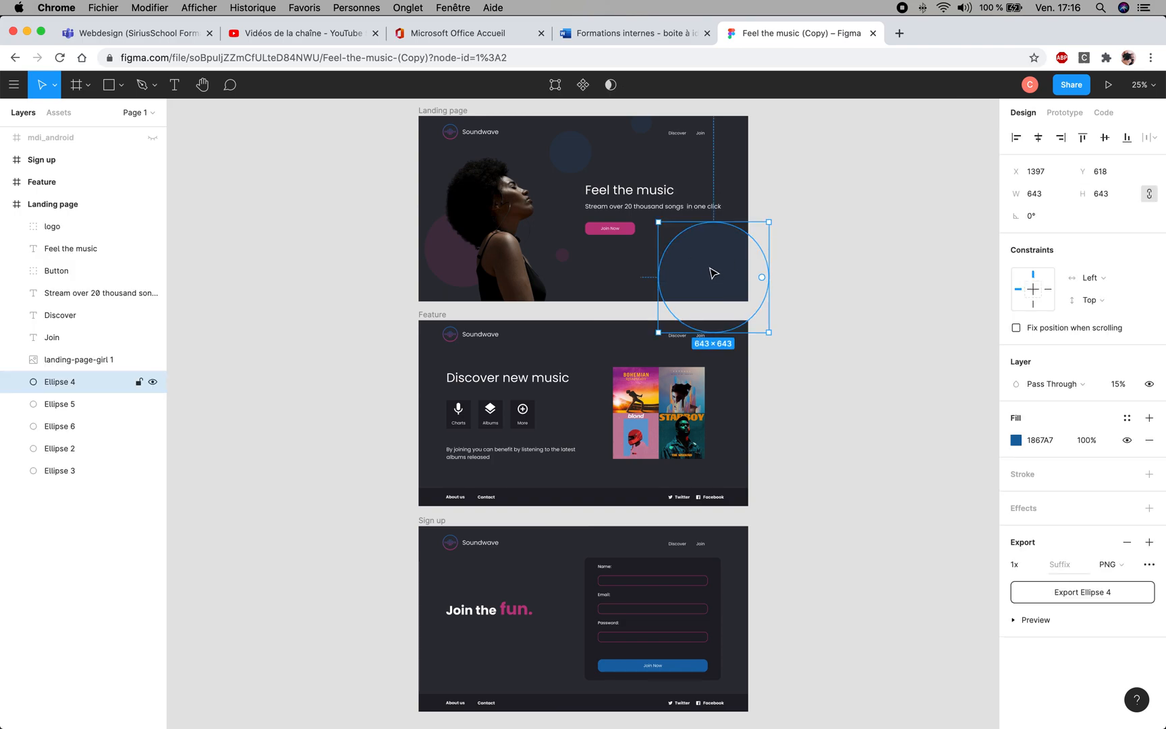
{"action": "left_click", "coordinate": [1043, 443]}
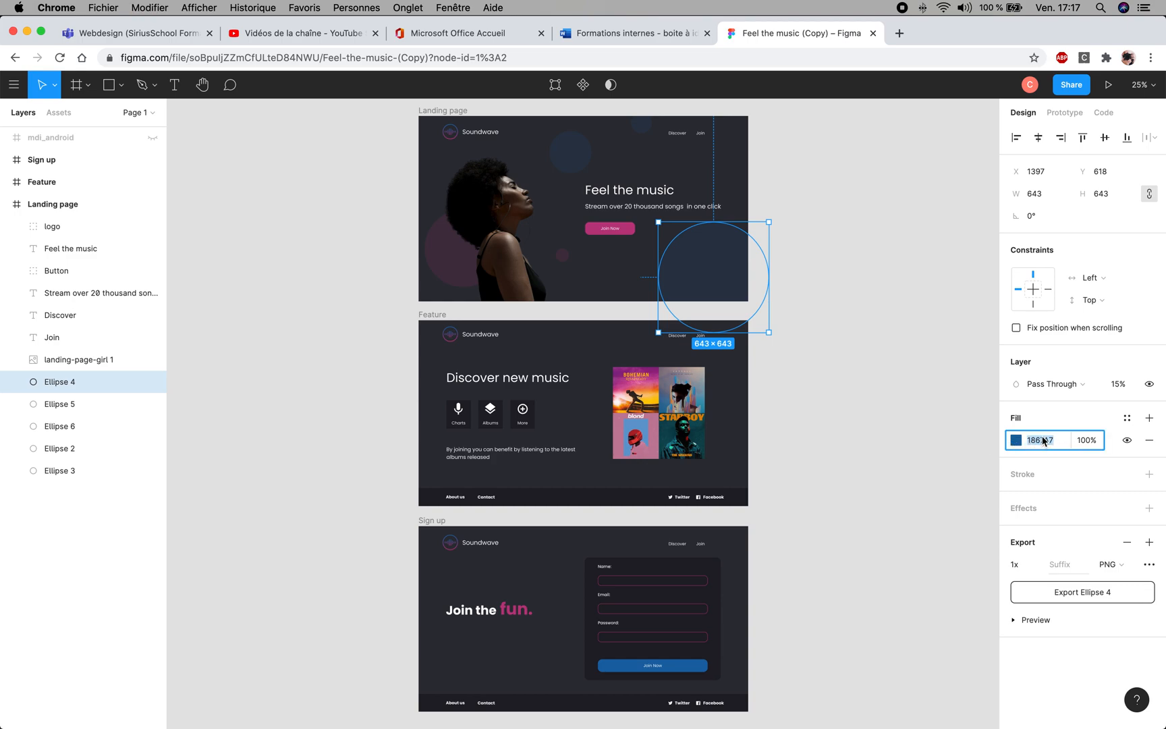
{"action": "left_click", "coordinate": [842, 403]}
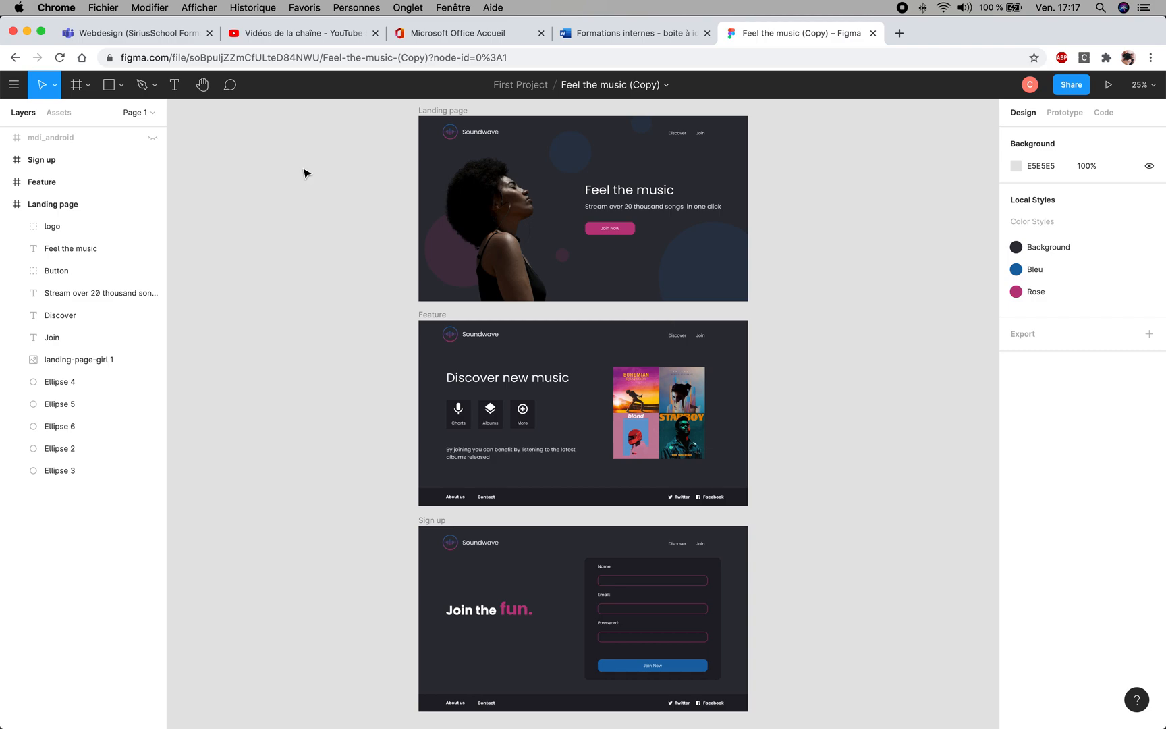
- Return to the First Project files and open the "Soundwave" file
{"action": "left_click", "coordinate": [15, 85]}
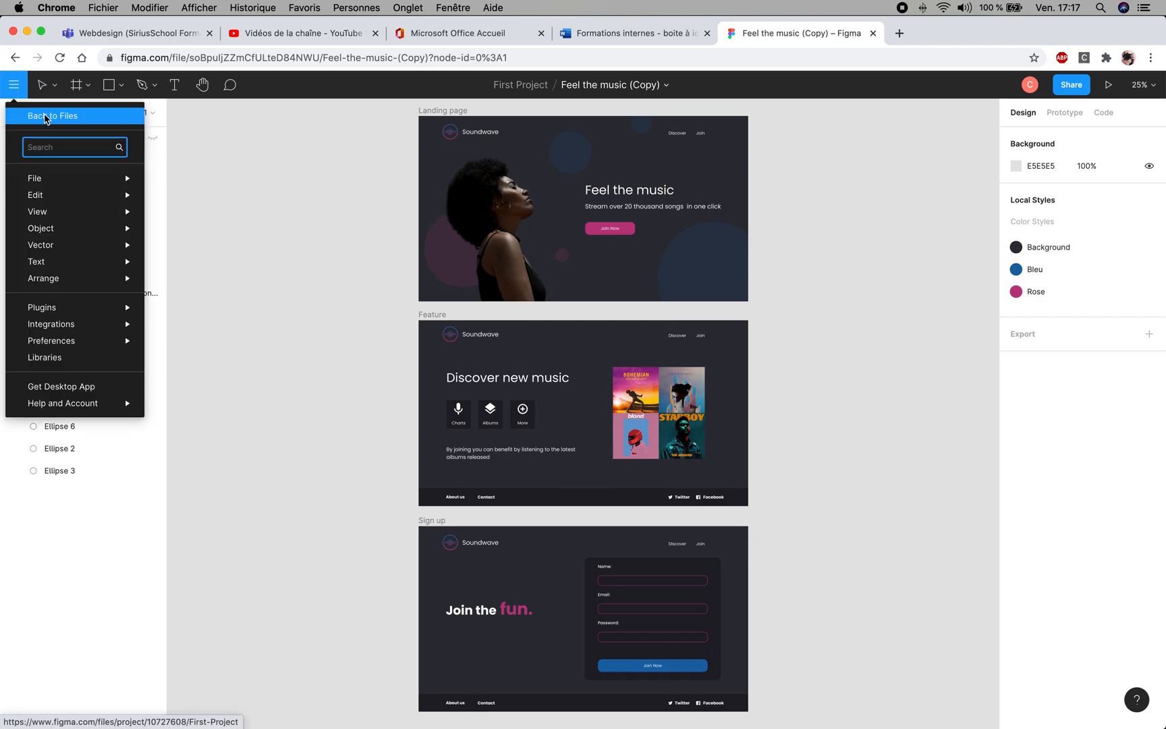
{"action": "left_click", "coordinate": [46, 117]}
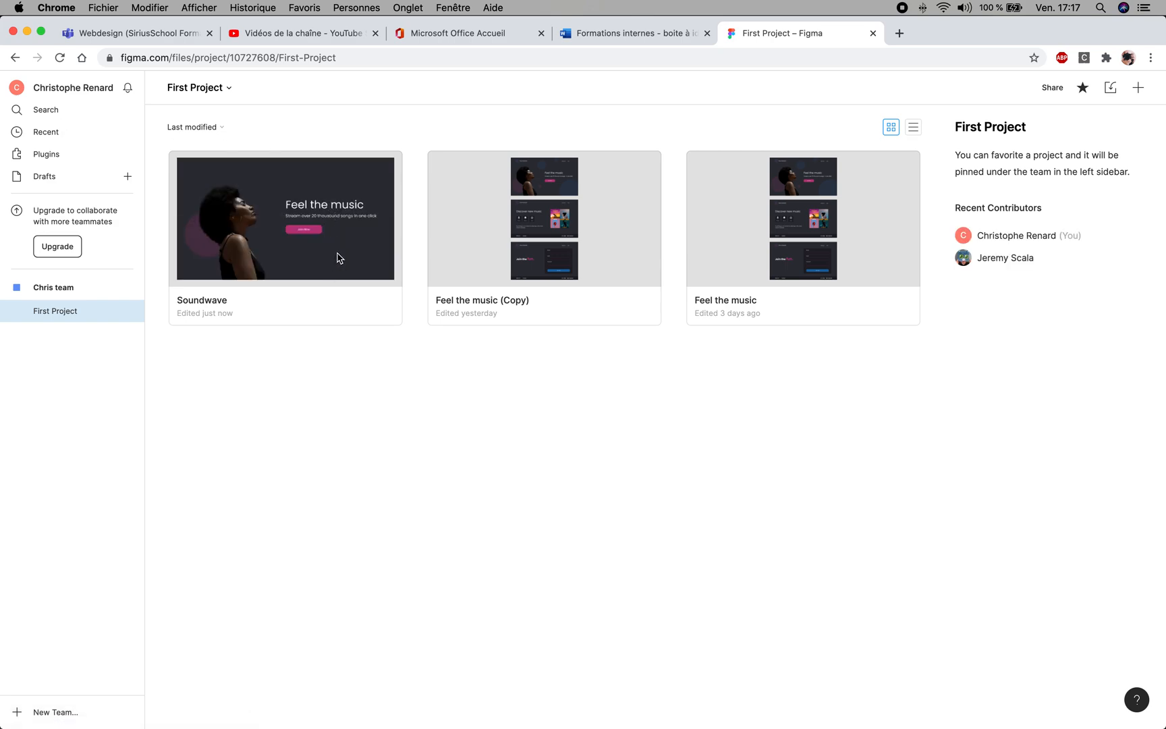
{"action": "double_click", "coordinate": [339, 257]}
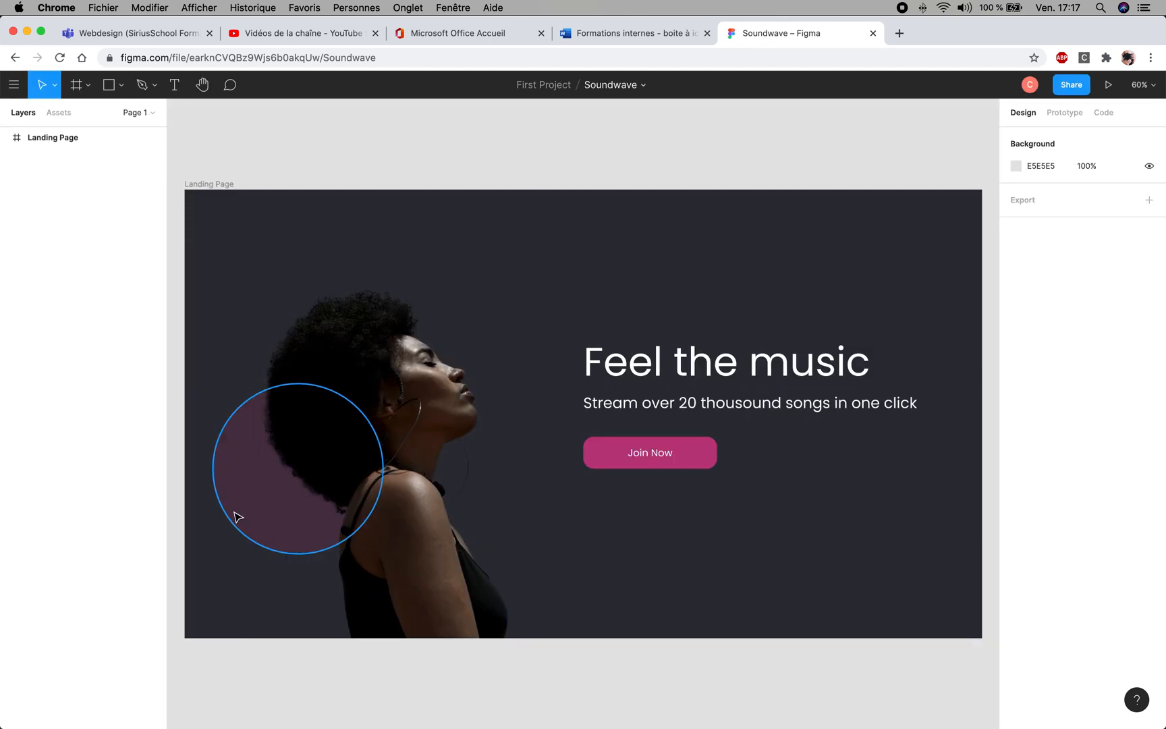
- Try to resize the pink circle behind the portrait, first to about 491 × 491, then freely to about 207 × 457
{"action": "left_click", "coordinate": [256, 503]}
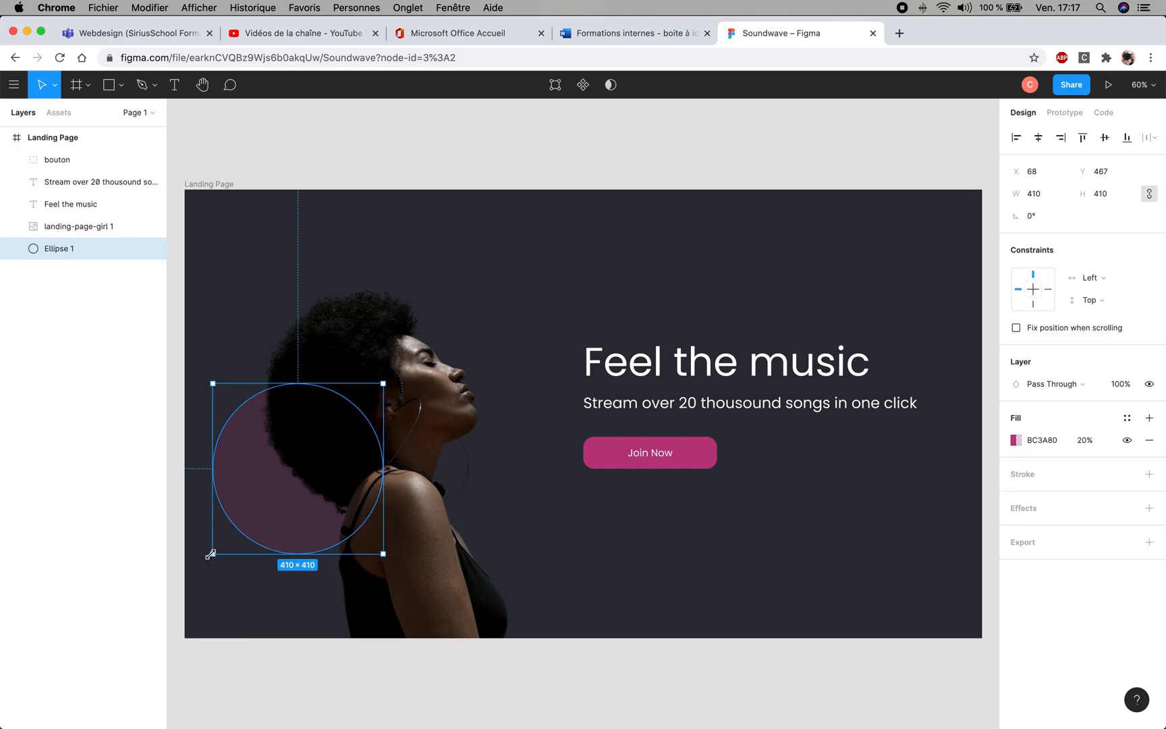
{"action": "left_click_drag", "start_coordinate": [211, 554], "coordinate": [178, 587]}
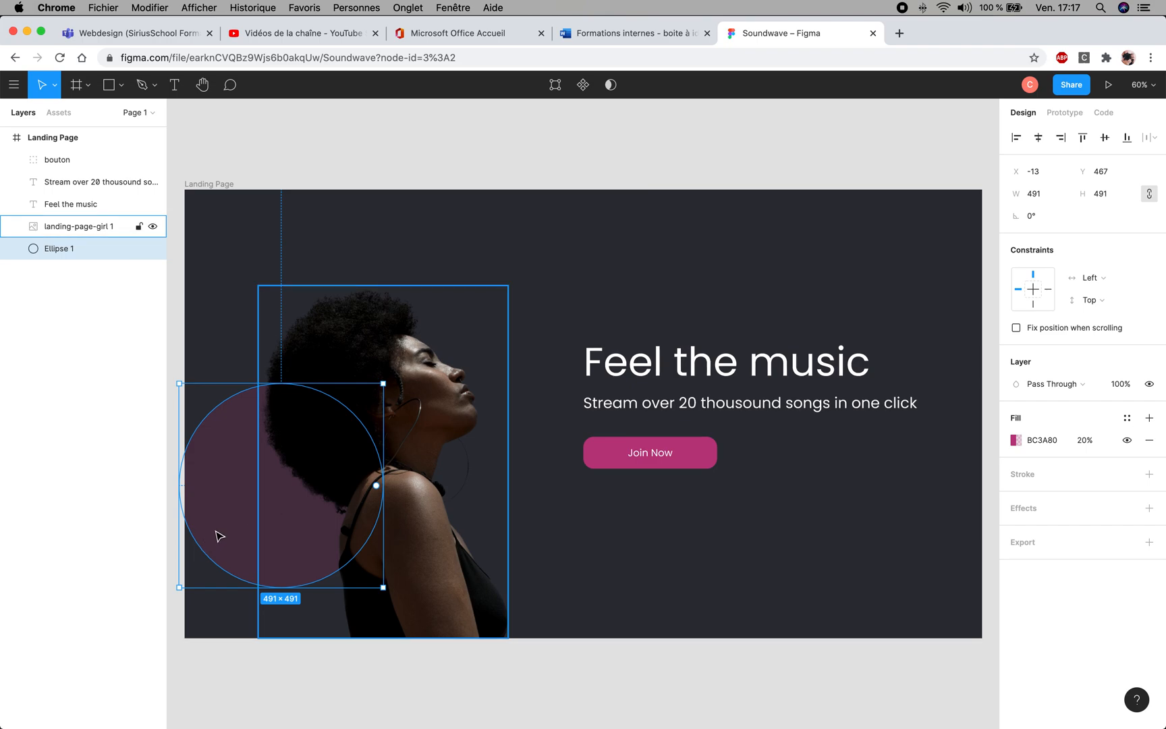
{"action": "key", "text": "super+z"}
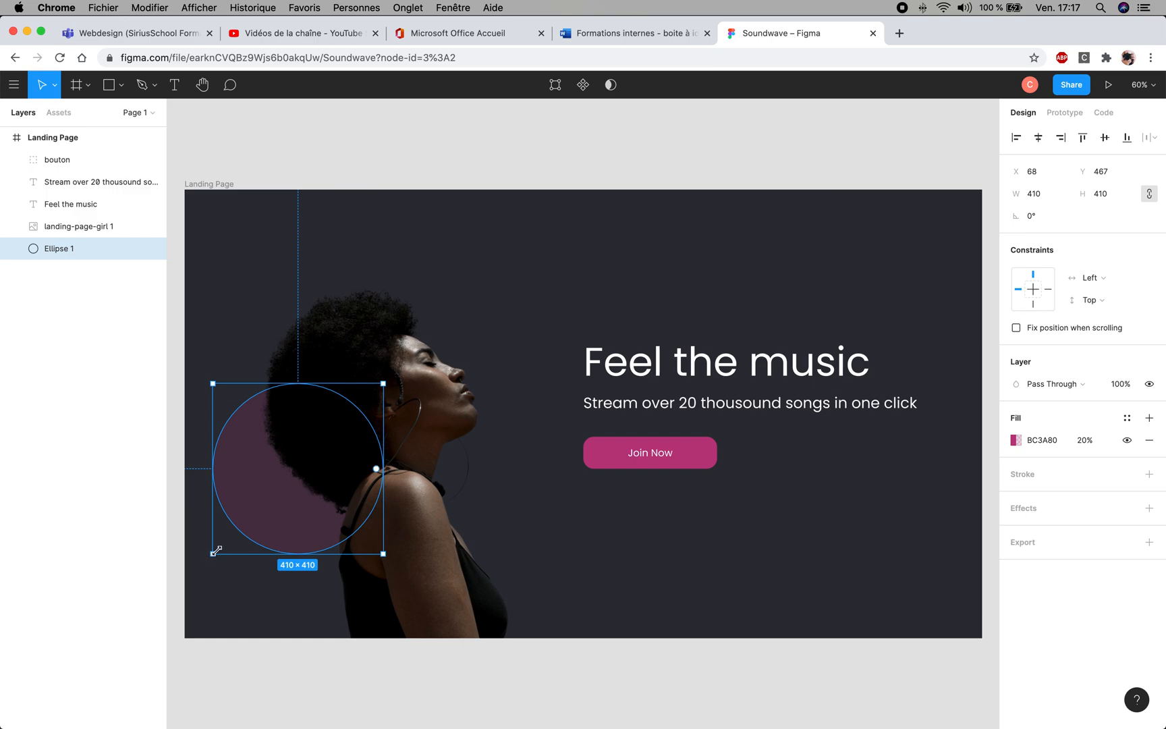
{"action": "left_click_drag", "start_coordinate": [215, 553], "coordinate": [477, 573]}
{"action": "double_click", "coordinate": [478, 572]}
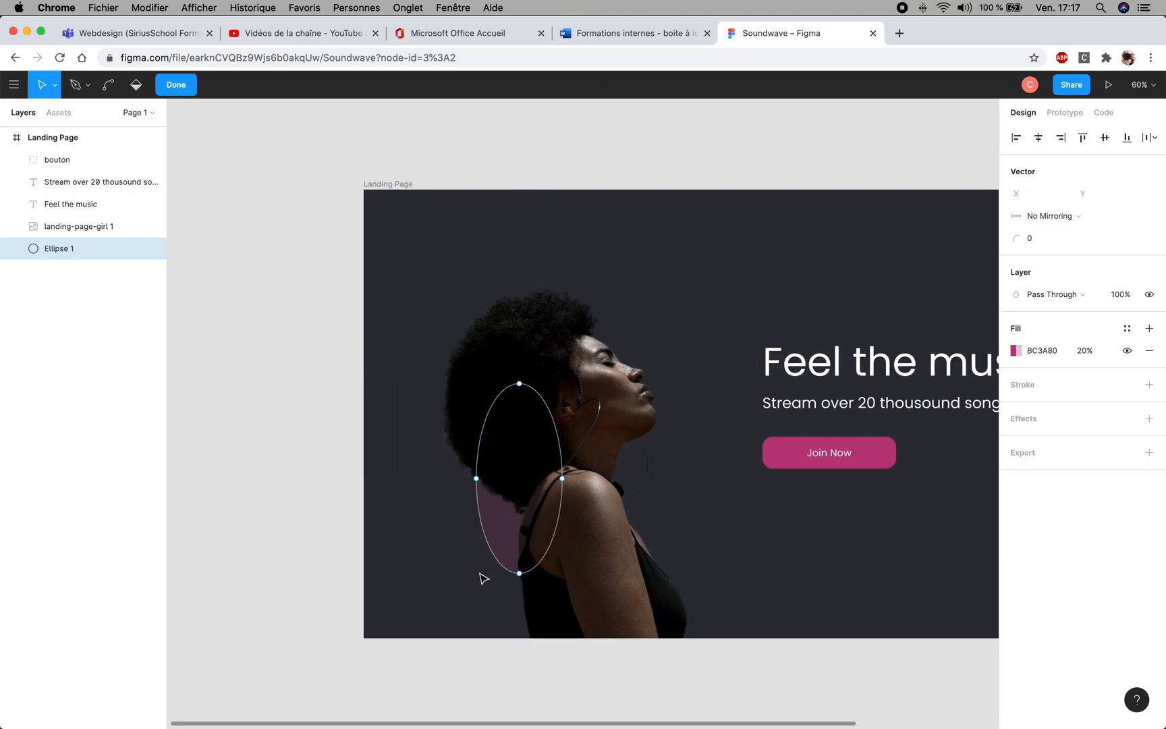
{"action": "key", "text": "super+z"}
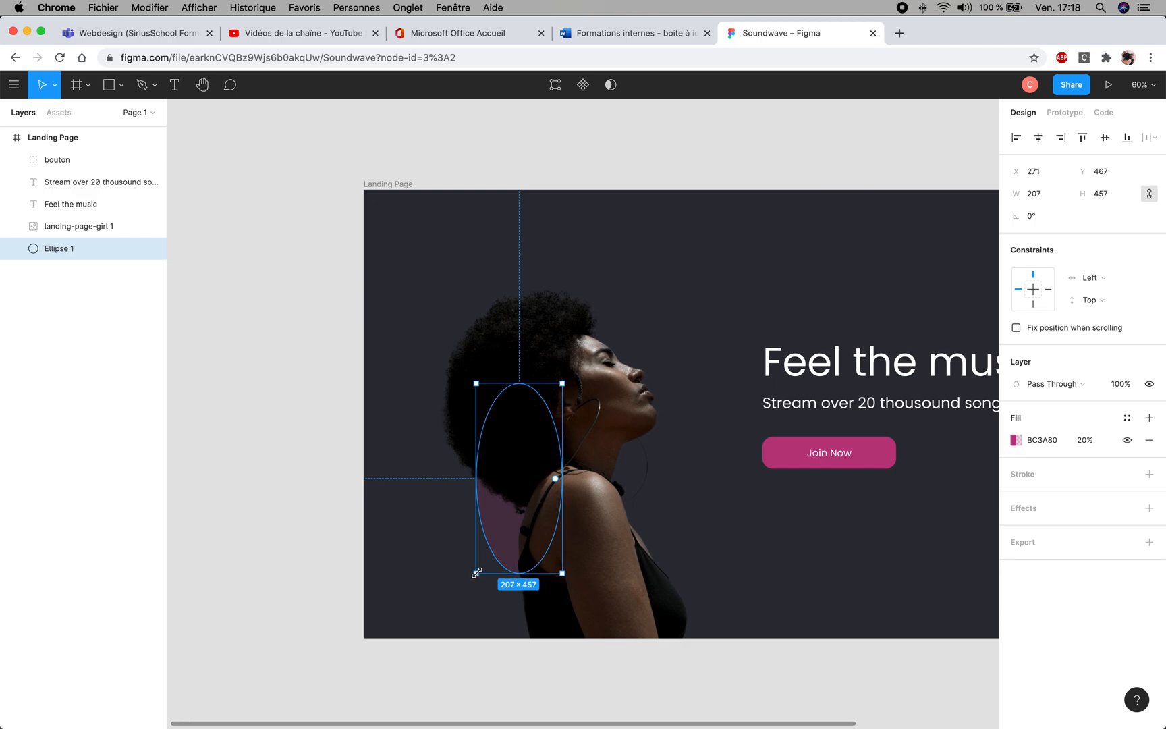
- Resize the pink circle proportionally to about 445 × 445 and move it behind the portrait to about X 66, Y 540
{"action": "left_click_drag", "start_coordinate": [476, 571], "coordinate": [413, 532]}
{"action": "left_click_drag", "start_coordinate": [395, 599], "coordinate": [427, 567]}
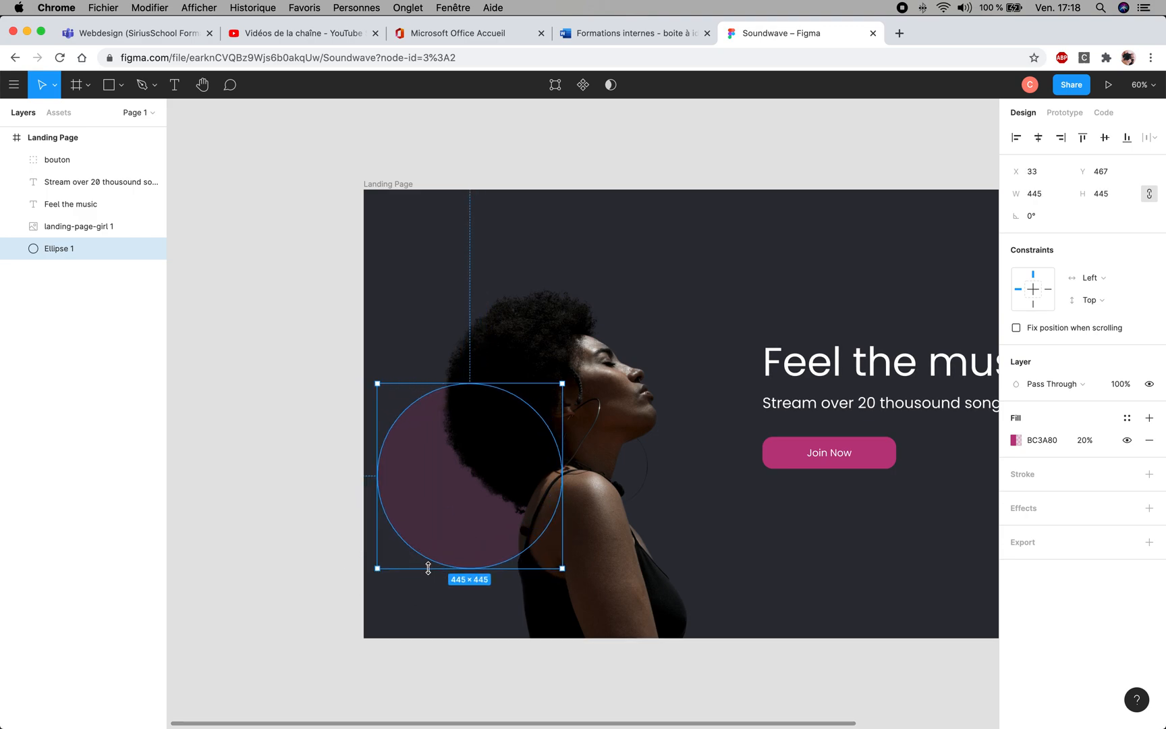
{"action": "left_click_drag", "start_coordinate": [456, 527], "coordinate": [470, 557]}
{"action": "left_click", "coordinate": [725, 279]}
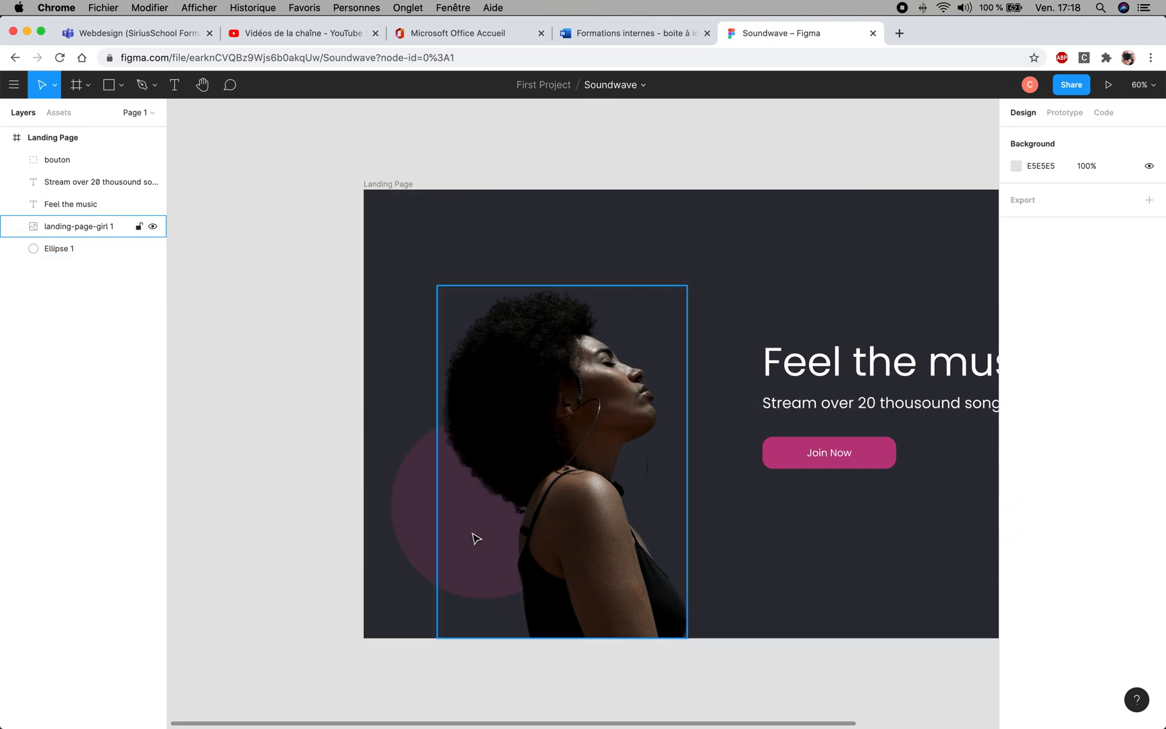
- Duplicate the pink circle and place the copy over the Landing Page's lower edge, right of the portrait, at about X 1340, Y 763
{"action": "left_click", "coordinate": [424, 528]}
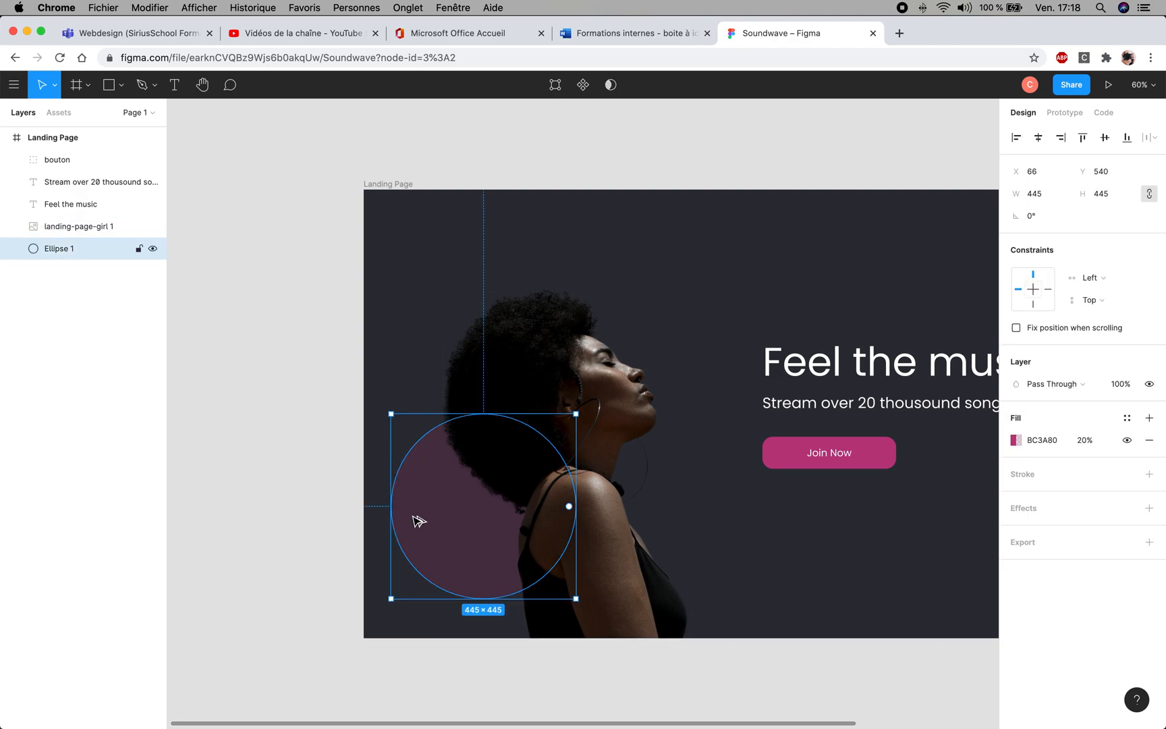
{"action": "left_click_drag", "start_coordinate": [419, 517], "coordinate": [918, 596]}
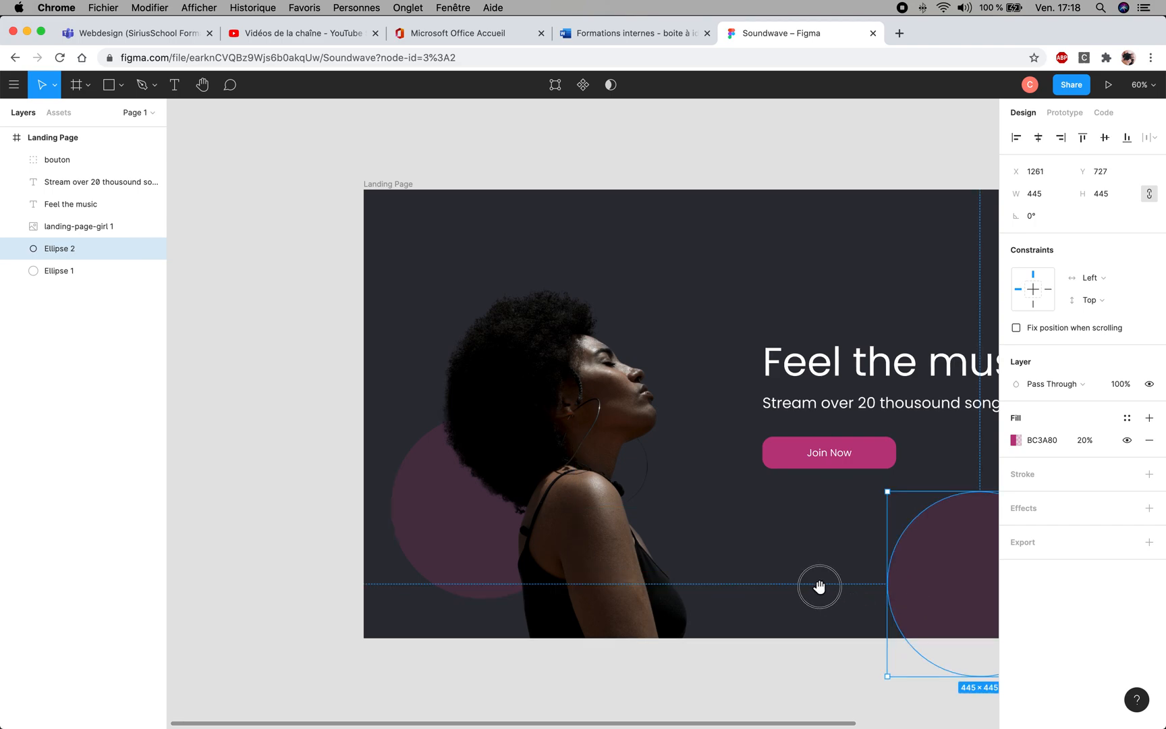
{"action": "left_click_drag", "start_coordinate": [822, 585], "coordinate": [502, 502]}
{"action": "left_click_drag", "start_coordinate": [462, 420], "coordinate": [539, 506]}
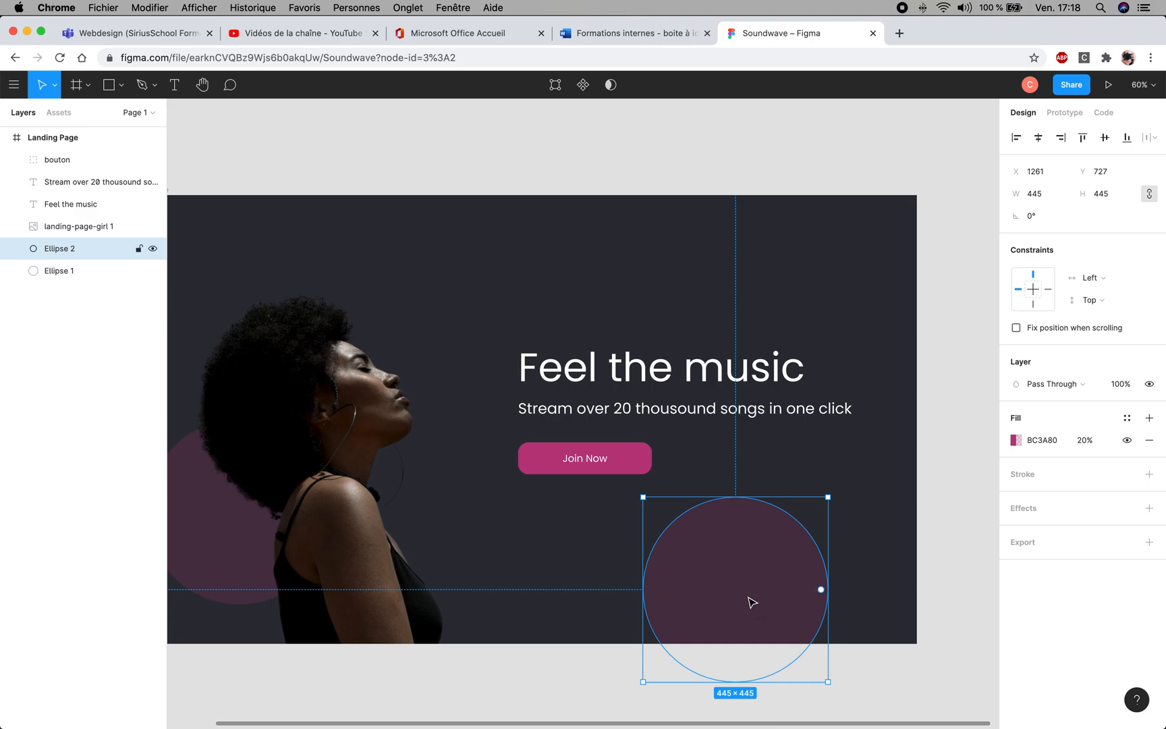
{"action": "left_click_drag", "start_coordinate": [754, 553], "coordinate": [767, 592]}
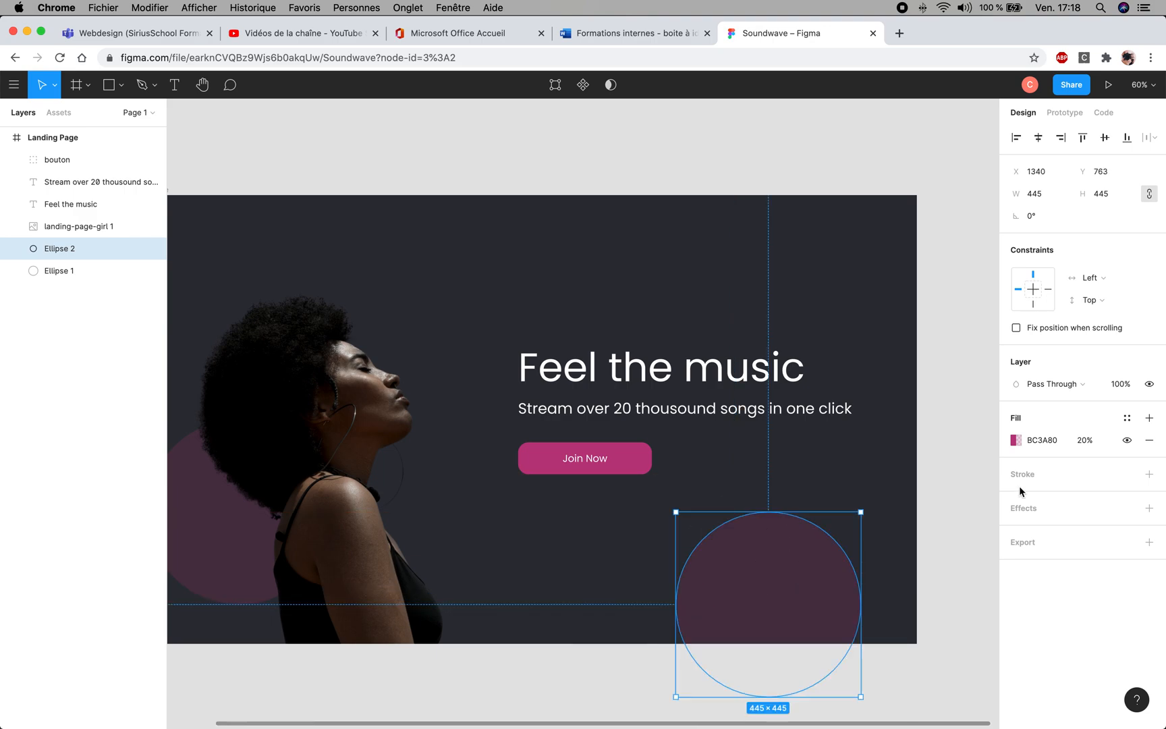
- Set the duplicated circle's fill colour to blue, 1867A7
{"action": "left_click", "coordinate": [1040, 441]}
{"action": "type", "text": "1867A7"}
{"action": "key", "text": "Return"}
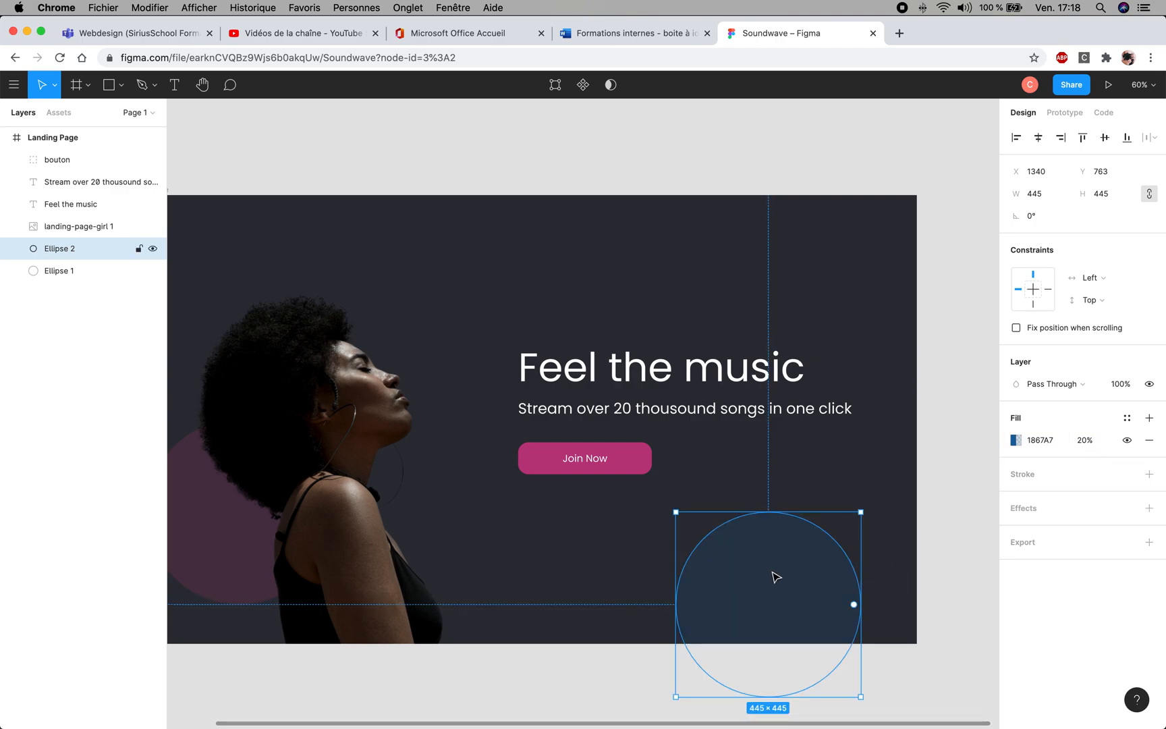
- Enlarge the blue circle to about 685 × 685 and move it into the frame's lower-right corner at about X 1452, Y 642
{"action": "left_click_drag", "start_coordinate": [862, 512], "coordinate": [960, 458]}
{"action": "left_click", "coordinate": [780, 545]}
{"action": "left_click_drag", "start_coordinate": [780, 545], "coordinate": [832, 601]}
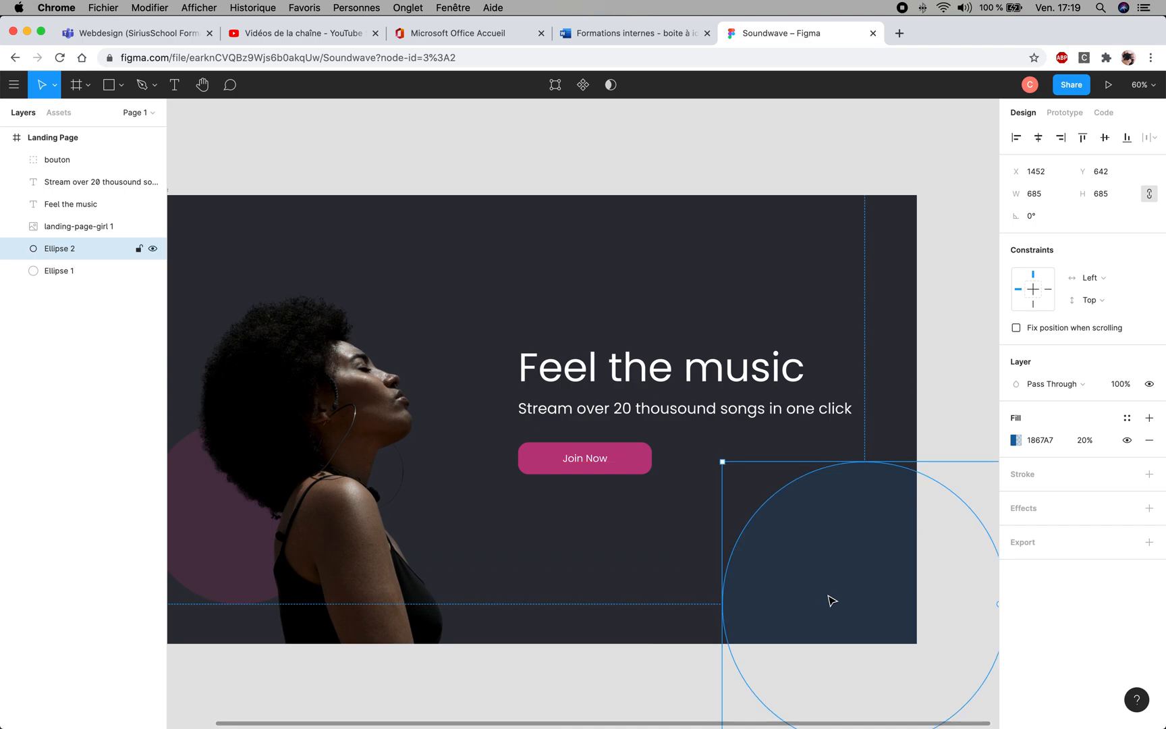
- Duplicate the pink circle onto the frame's upper edge at about X 769, Y -130 and shrink the copy to about 352 × 352
{"action": "left_click", "coordinate": [253, 558]}
{"action": "left_click", "coordinate": [178, 548]}
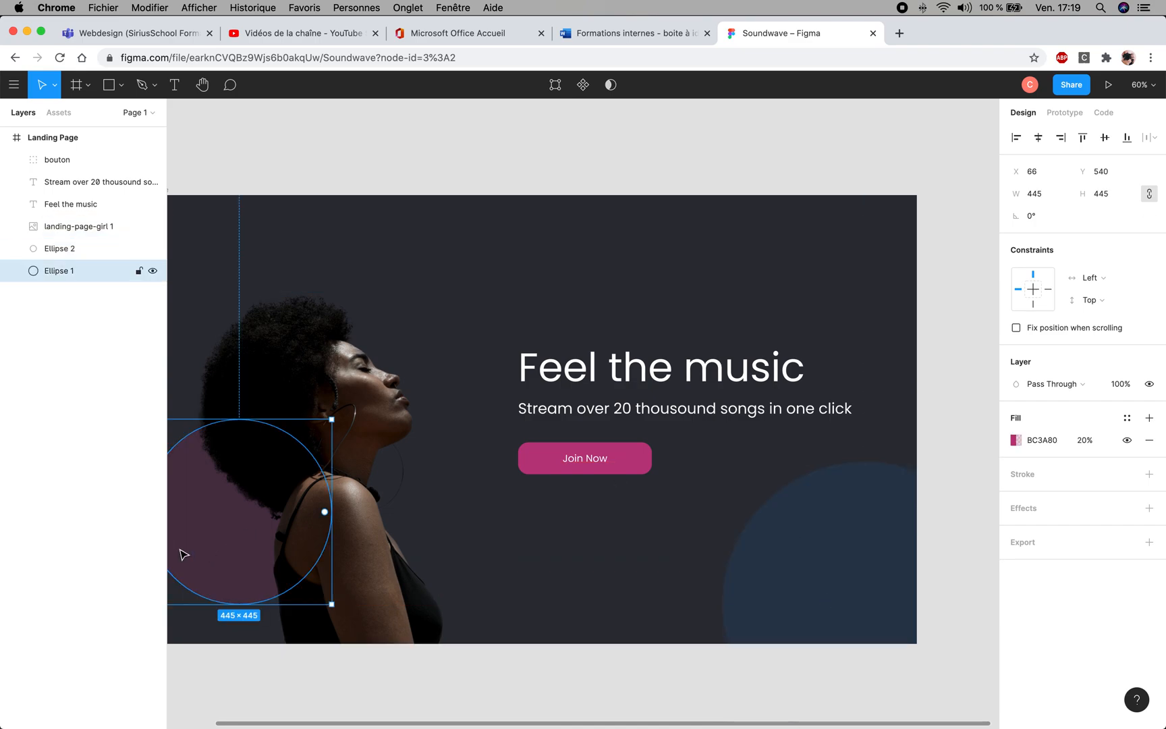
{"action": "left_click_drag", "start_coordinate": [177, 547], "coordinate": [256, 539]}
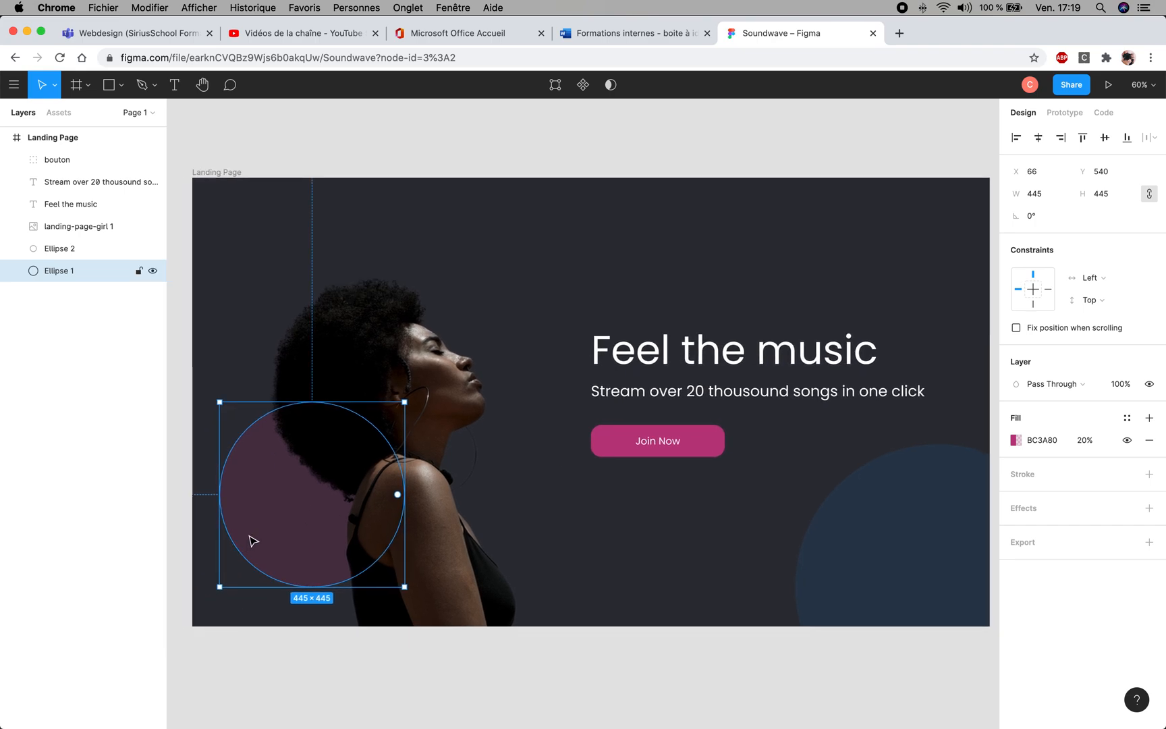
{"action": "left_click_drag", "start_coordinate": [254, 538], "coordinate": [651, 255]}
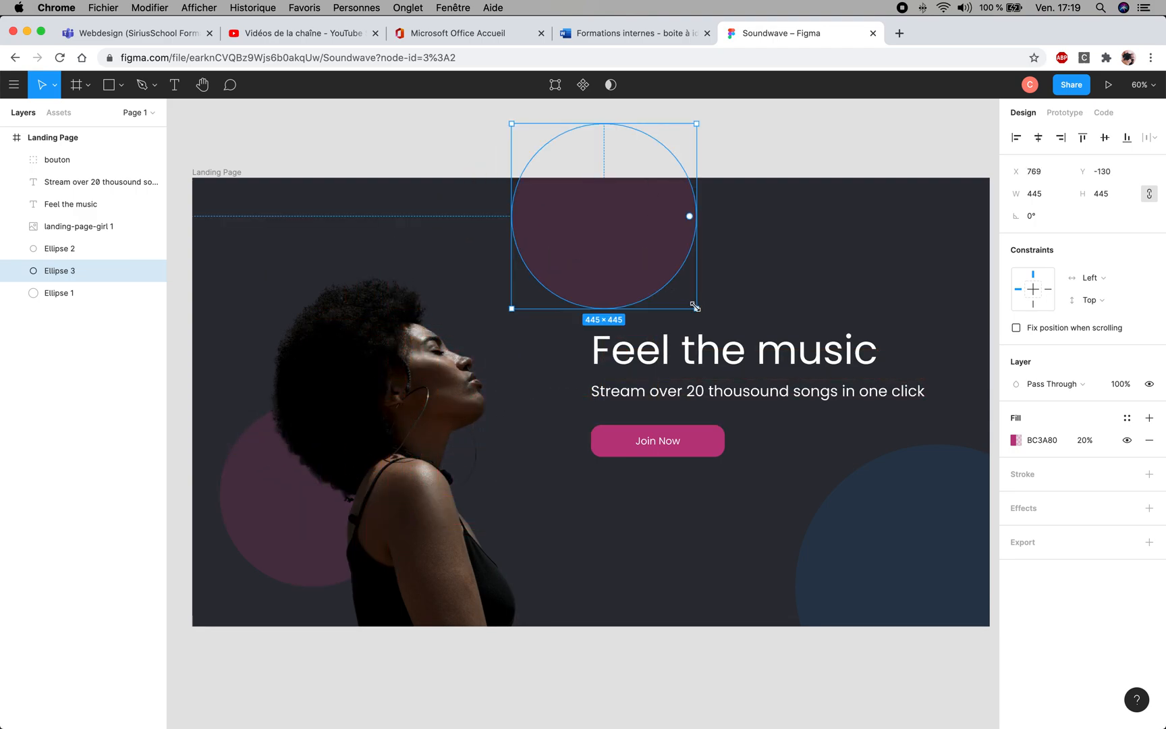
{"action": "left_click_drag", "start_coordinate": [695, 308], "coordinate": [659, 241]}
{"action": "left_click", "coordinate": [729, 264]}
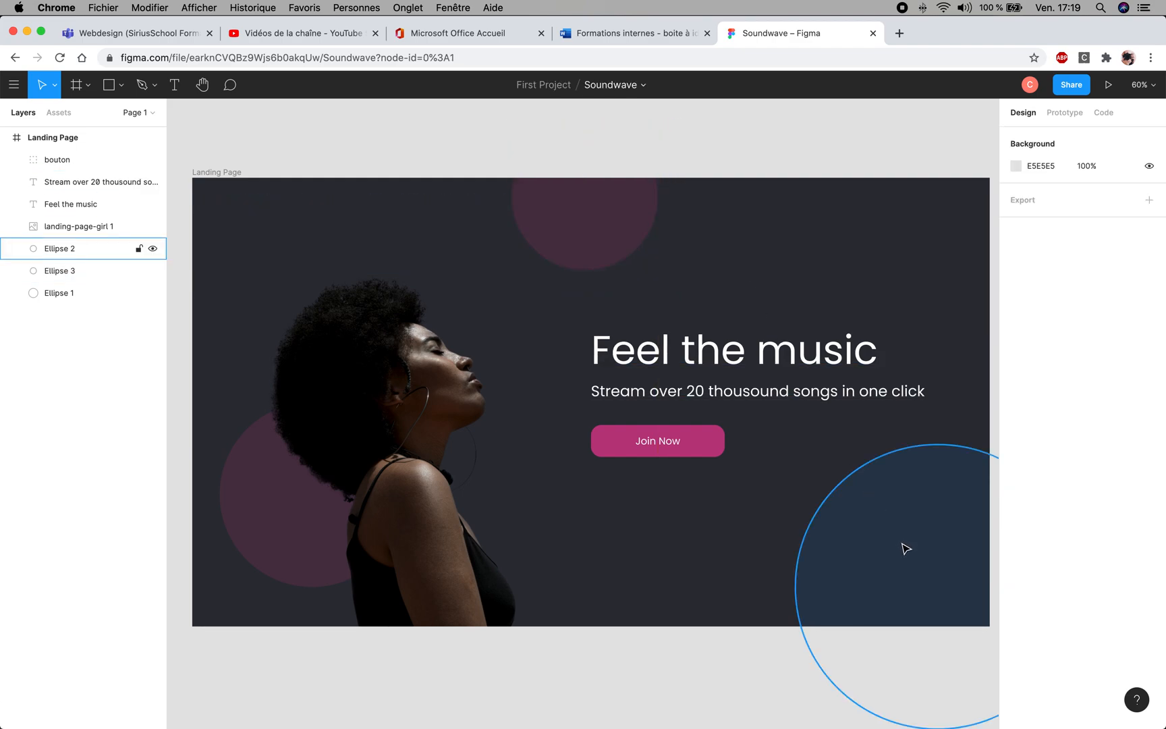
- Paste a copy of the upper pink circle, shrink it to about 128 × 128 and place it beside the portrait's shoulder, about X 806, Y 763
{"action": "left_click", "coordinate": [574, 253]}
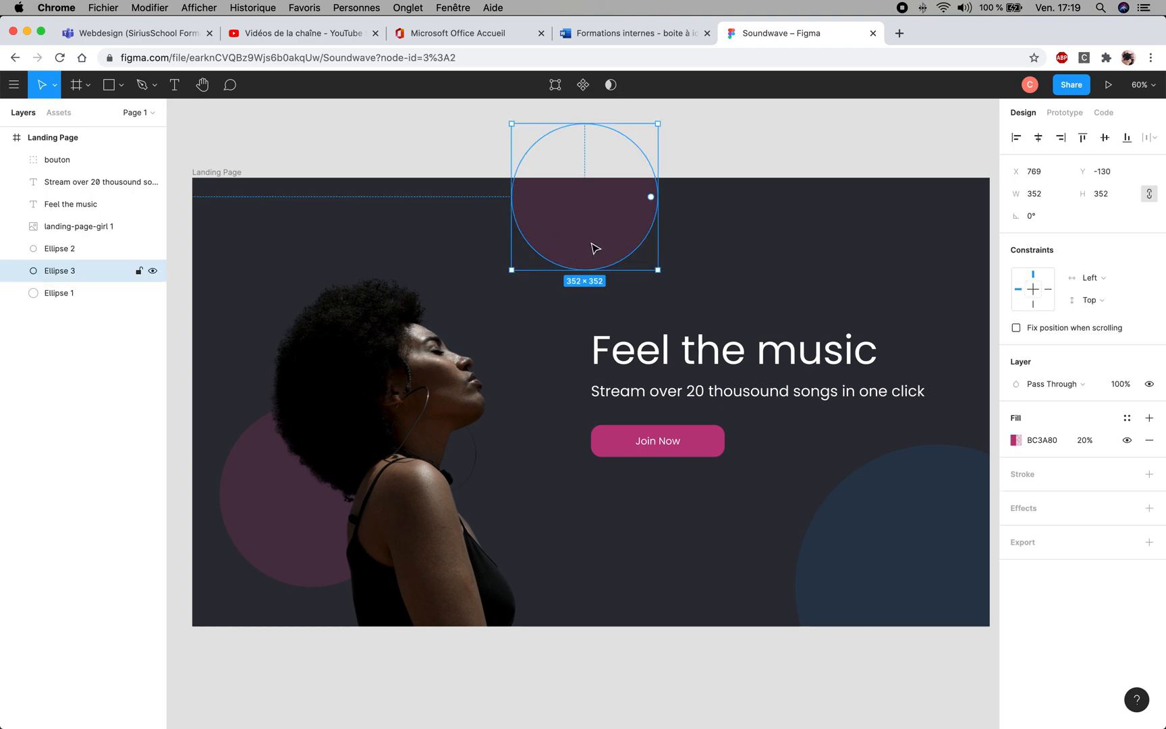
{"action": "key", "text": "super+v"}
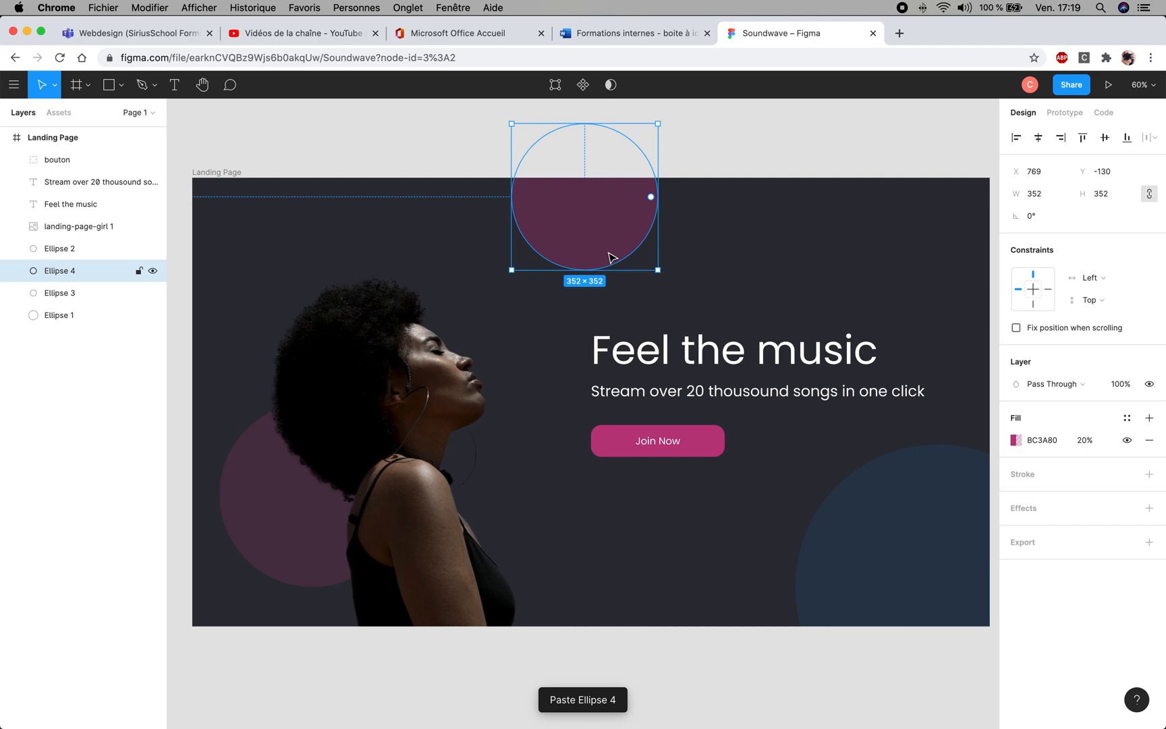
{"action": "left_click_drag", "start_coordinate": [606, 243], "coordinate": [664, 588]}
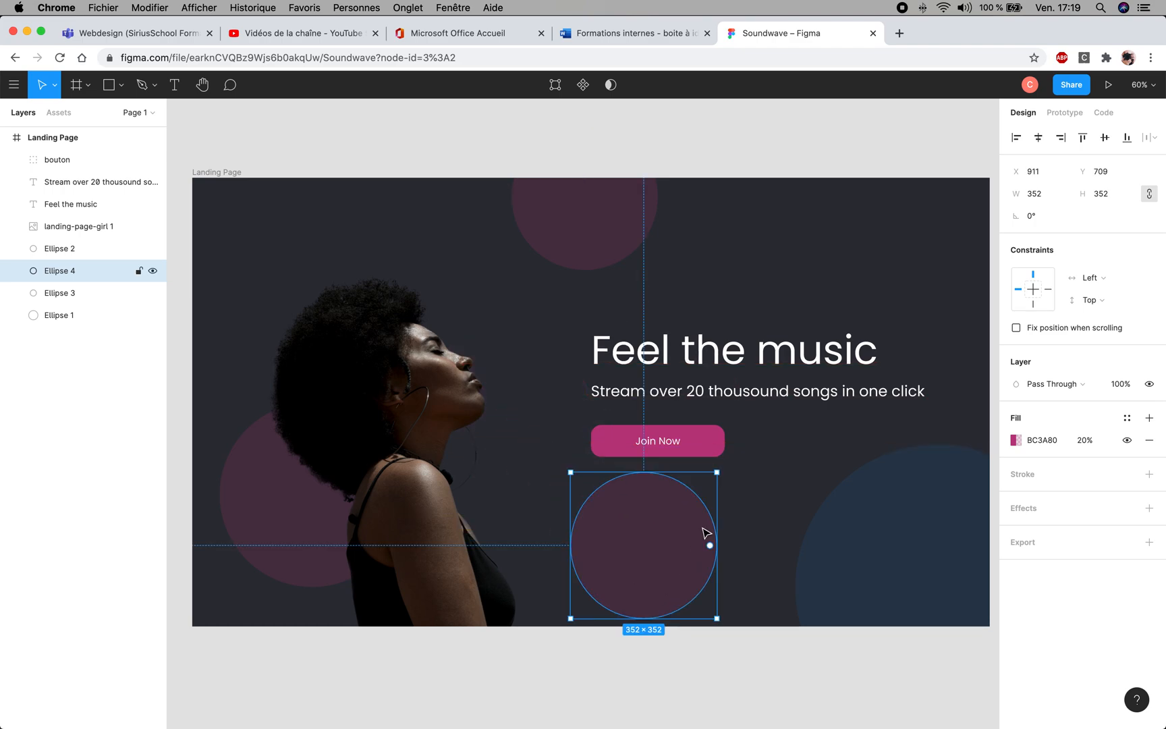
{"action": "left_click", "coordinate": [719, 471]}
{"action": "left_click_drag", "start_coordinate": [720, 470], "coordinate": [554, 520]}
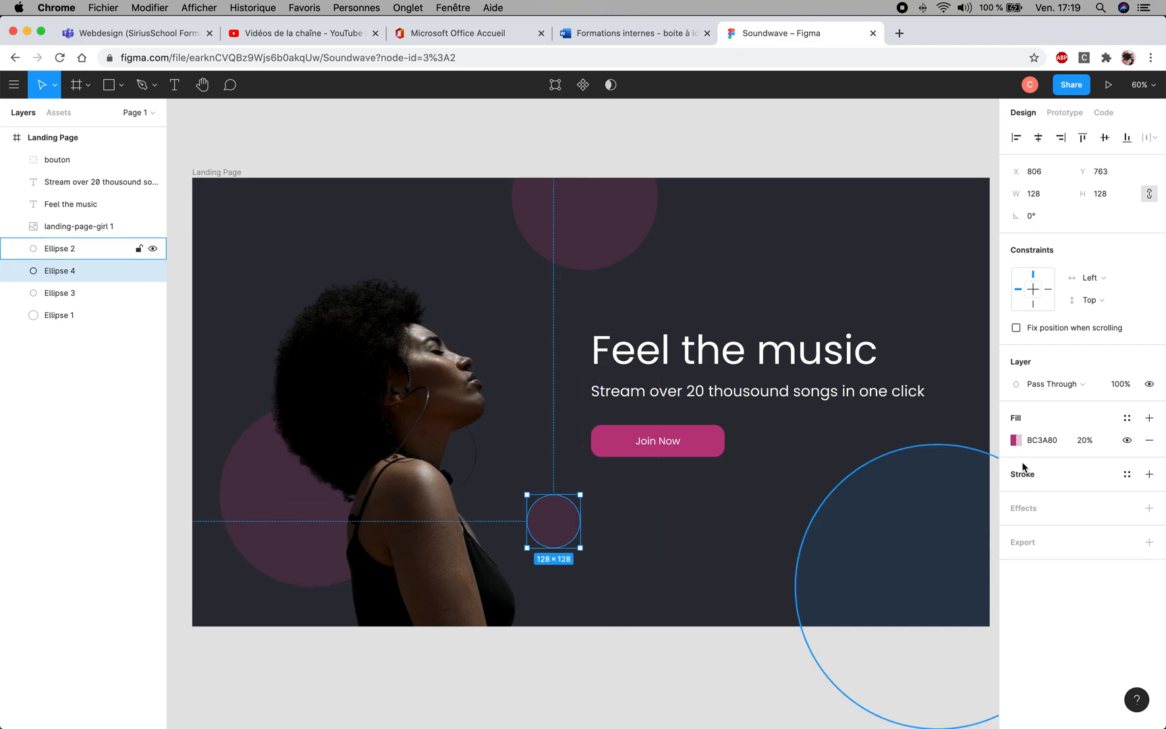
- Recolour the small circle beside the shoulder with the translucent document blue, 1867A7 at 20% opacity
{"action": "left_click", "coordinate": [1040, 442]}
{"action": "left_click", "coordinate": [896, 581]}
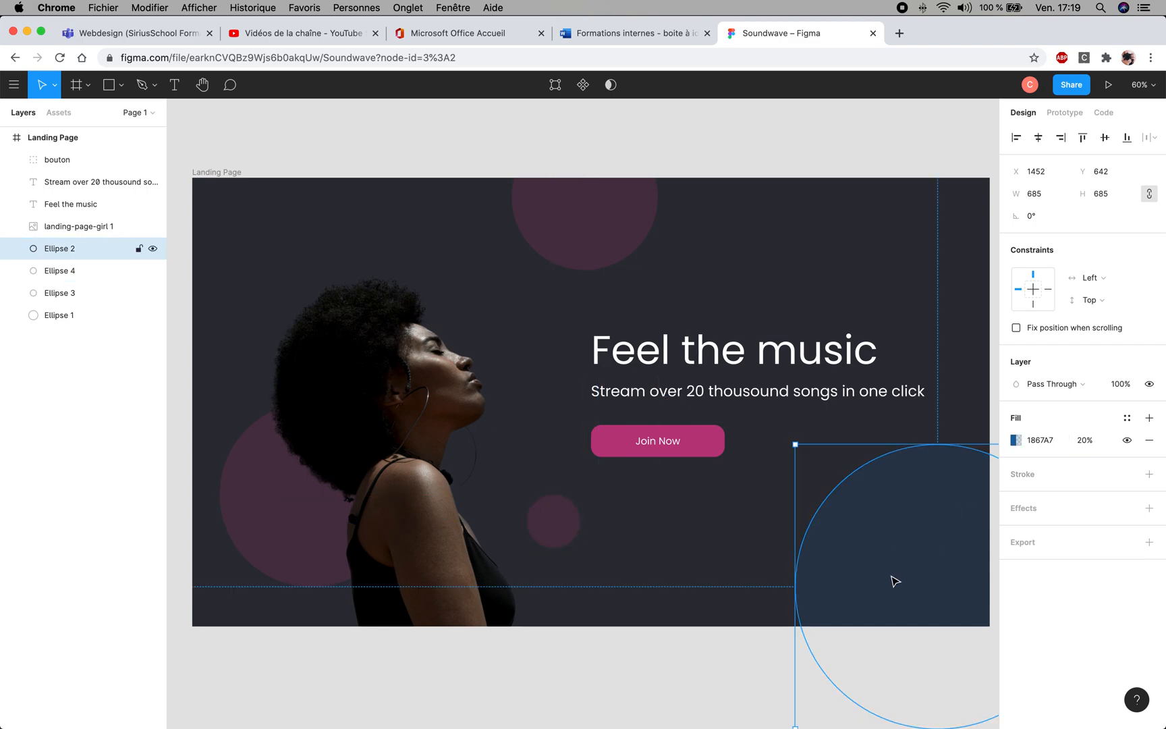
{"action": "left_click", "coordinate": [1044, 442]}
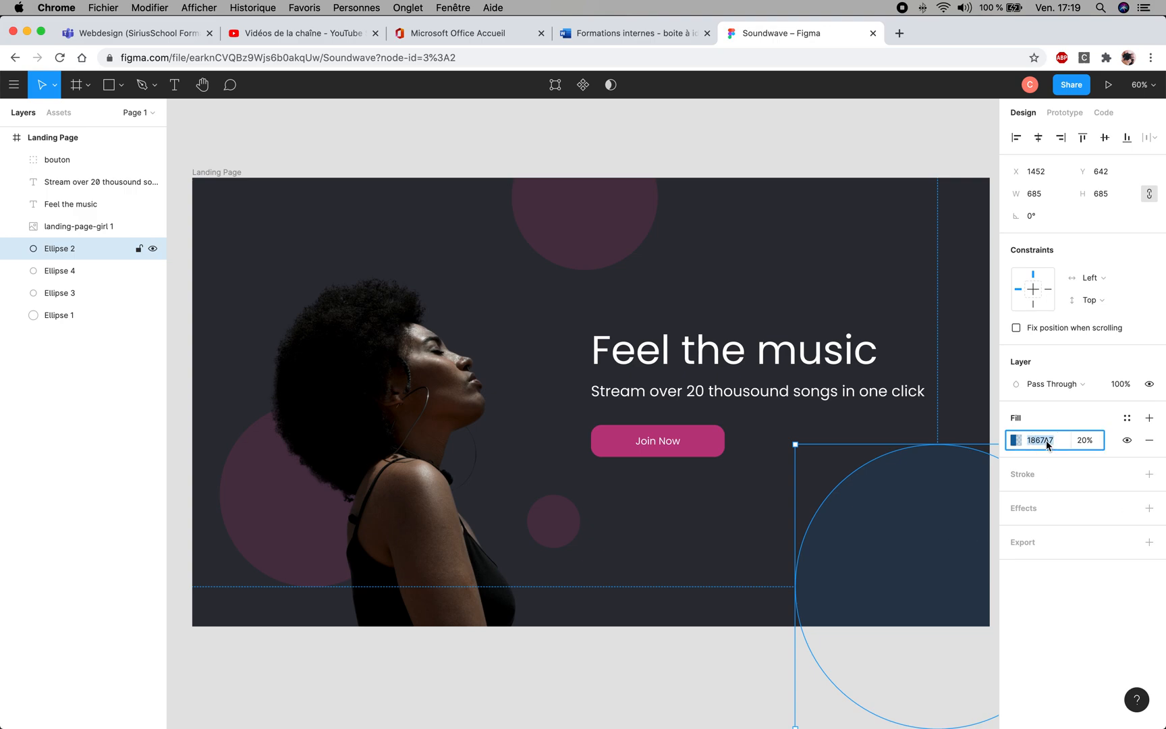
{"action": "left_click", "coordinate": [563, 530]}
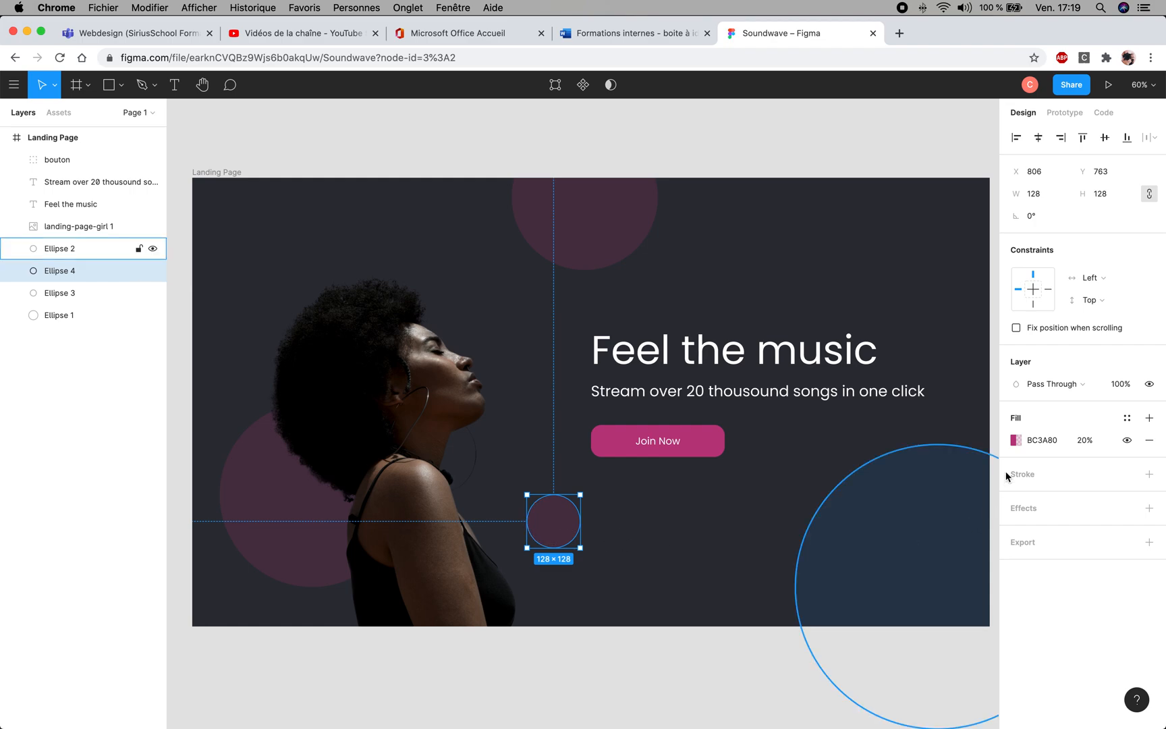
{"action": "left_click", "coordinate": [1016, 441]}
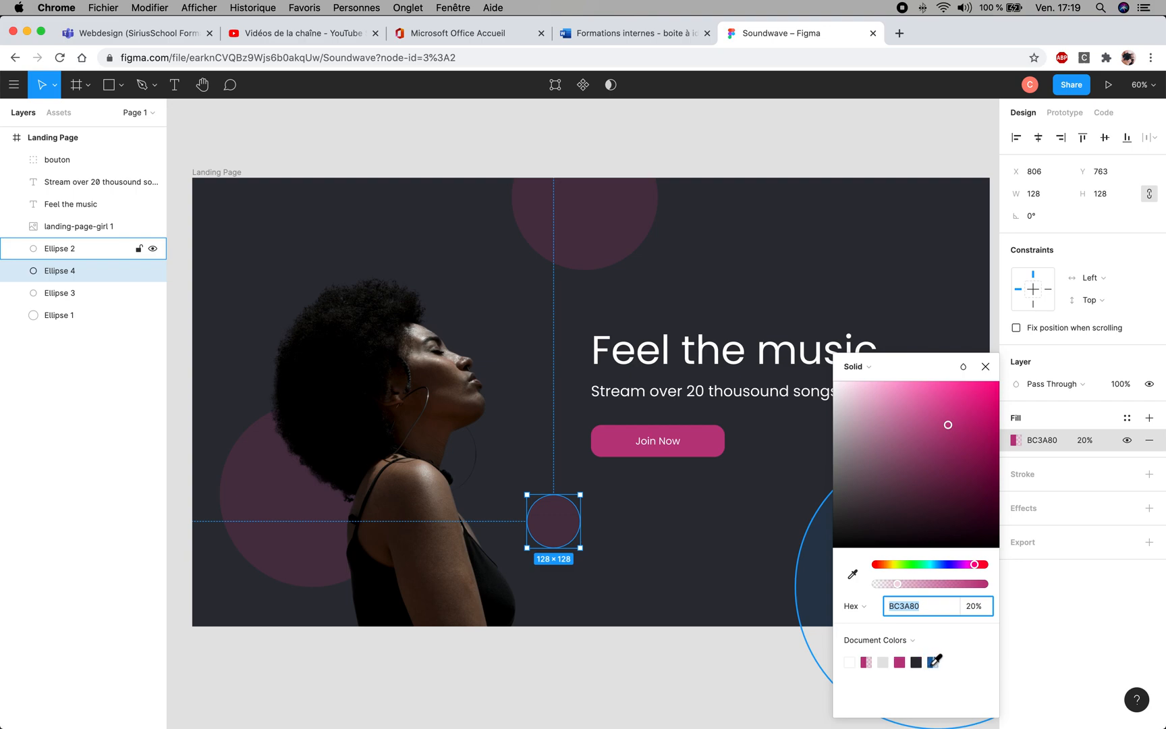
{"action": "left_click", "coordinate": [934, 661]}
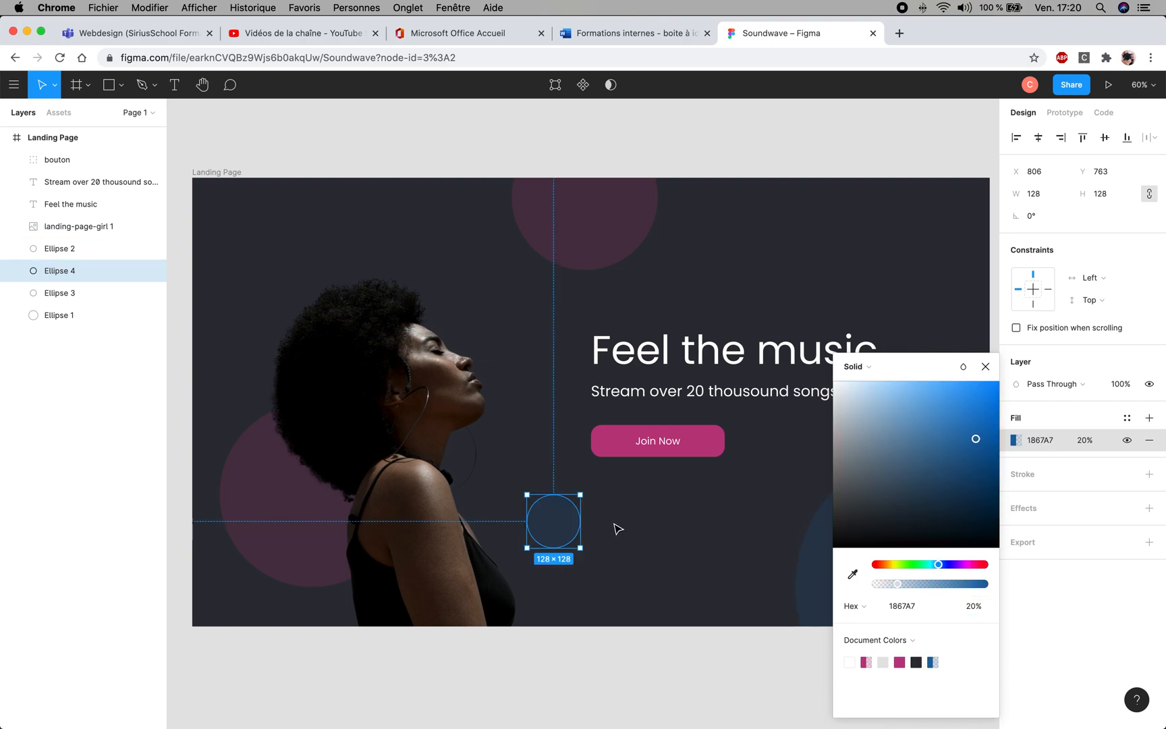
{"action": "left_click", "coordinate": [618, 529]}
- Paste a copy of the small blue circle above the "Feel the music" heading, about 217 × 217 at X 1219, Y 125
{"action": "left_click", "coordinate": [569, 523]}
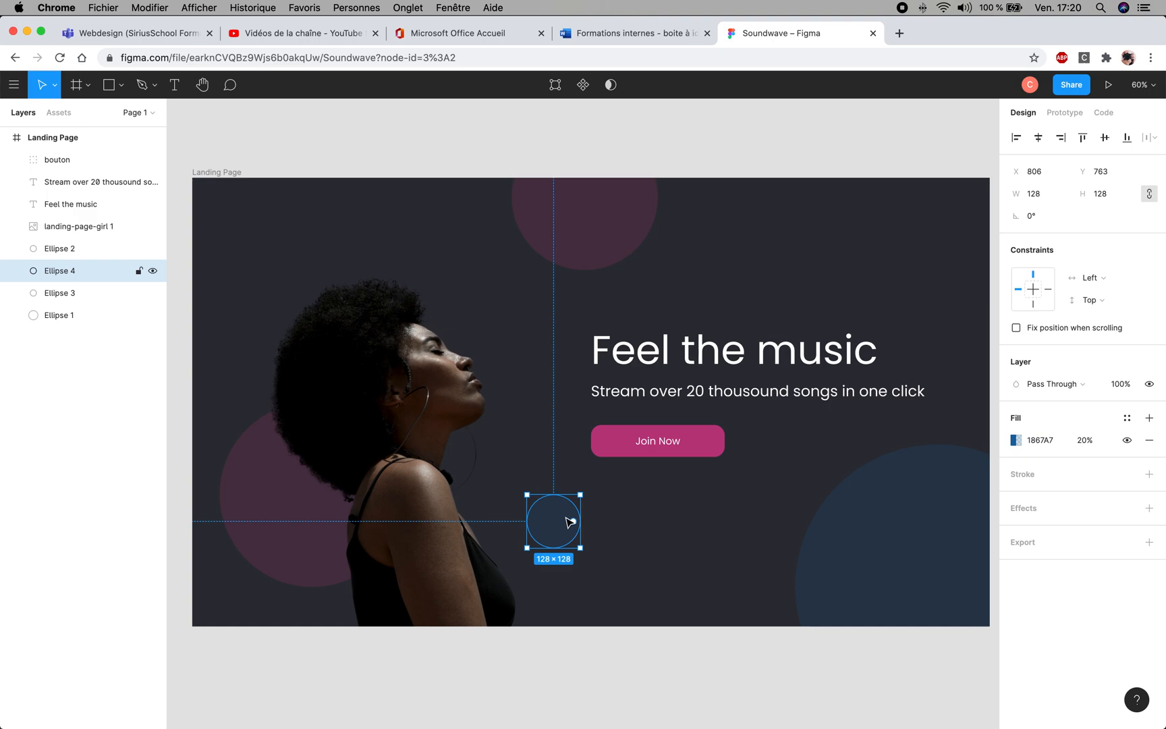
{"action": "key", "text": "super+v"}
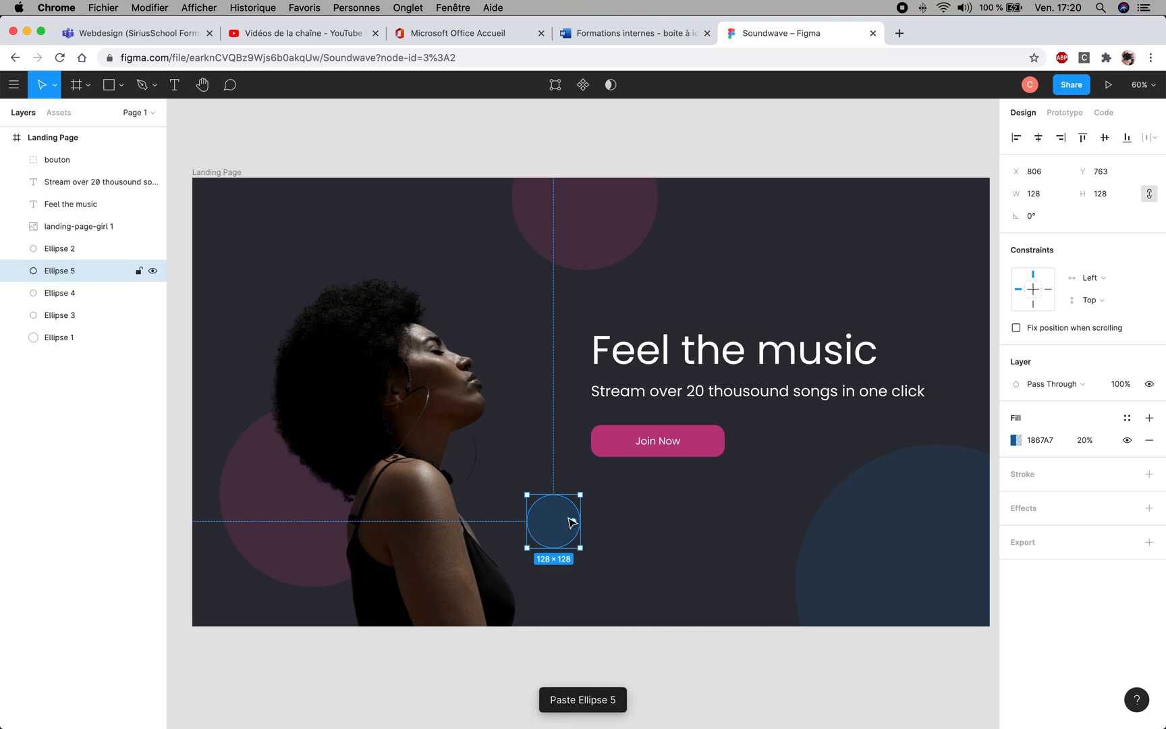
{"action": "left_click_drag", "start_coordinate": [570, 522], "coordinate": [807, 192]}
{"action": "left_click_drag", "start_coordinate": [775, 243], "coordinate": [756, 277]}
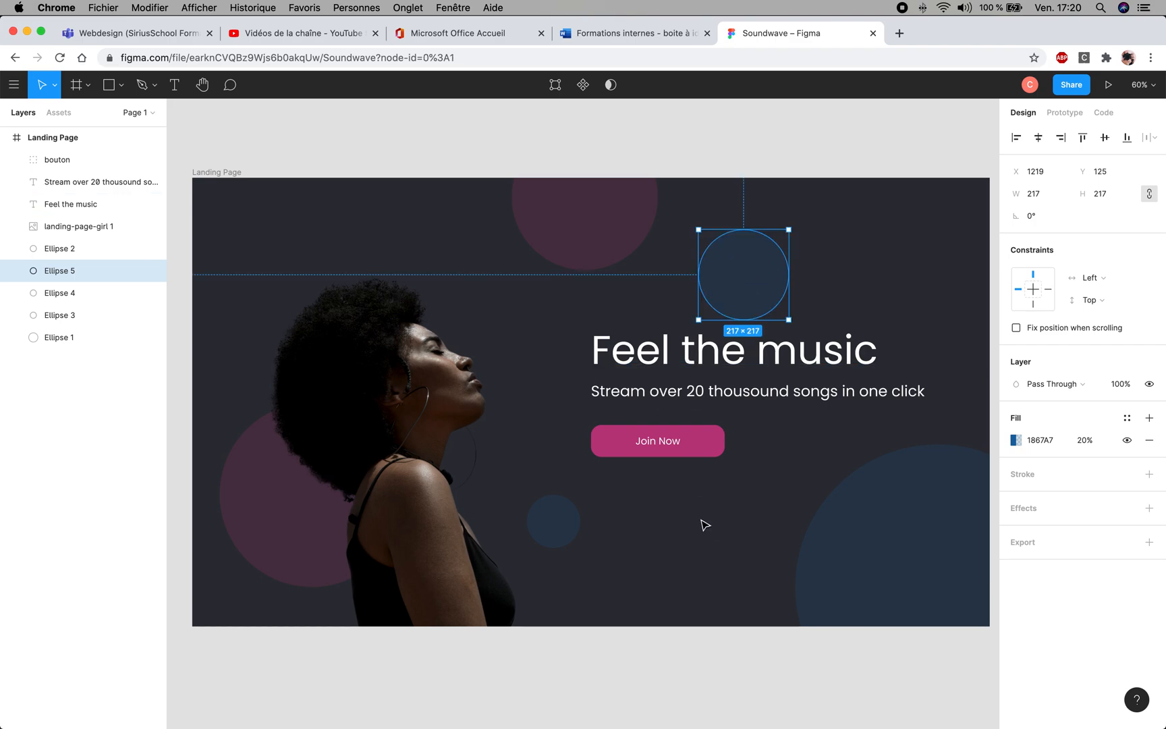
{"action": "left_click", "coordinate": [704, 524]}
- Shrink the small blue circle beside the shoulder to about 103 × 103 and shift it to about X 779, Y 724
{"action": "left_click_drag", "start_coordinate": [560, 523], "coordinate": [559, 478]}
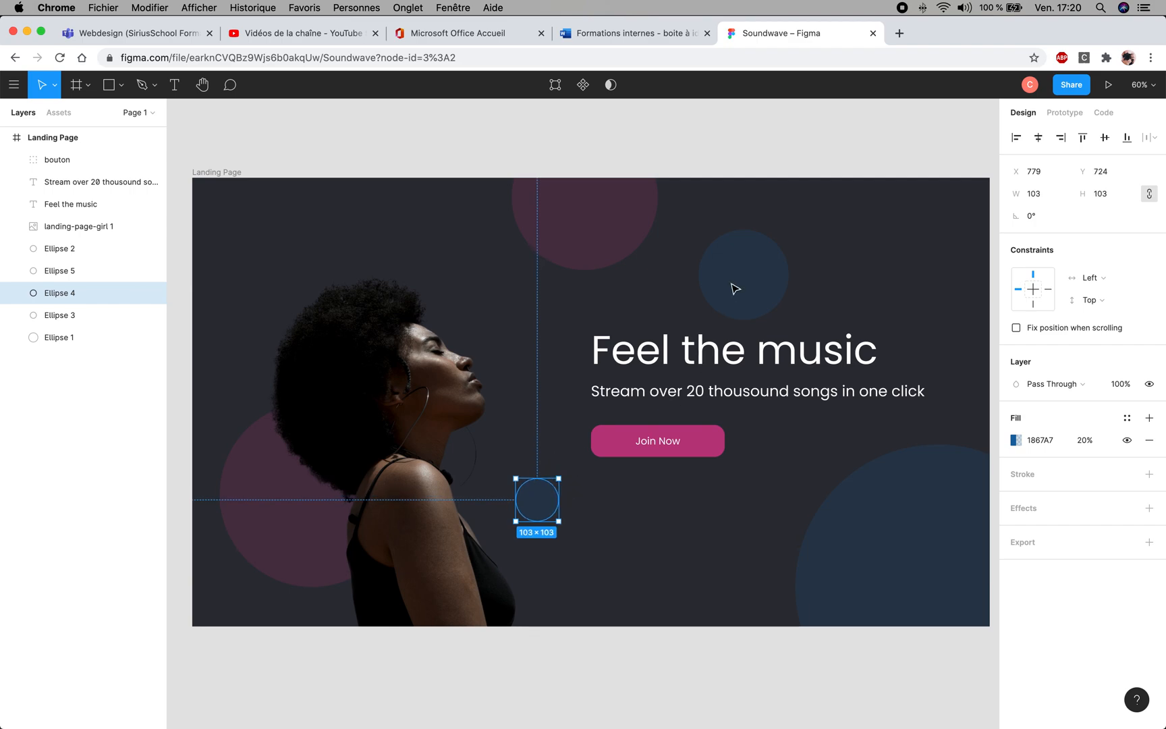
{"action": "left_click", "coordinate": [678, 579]}
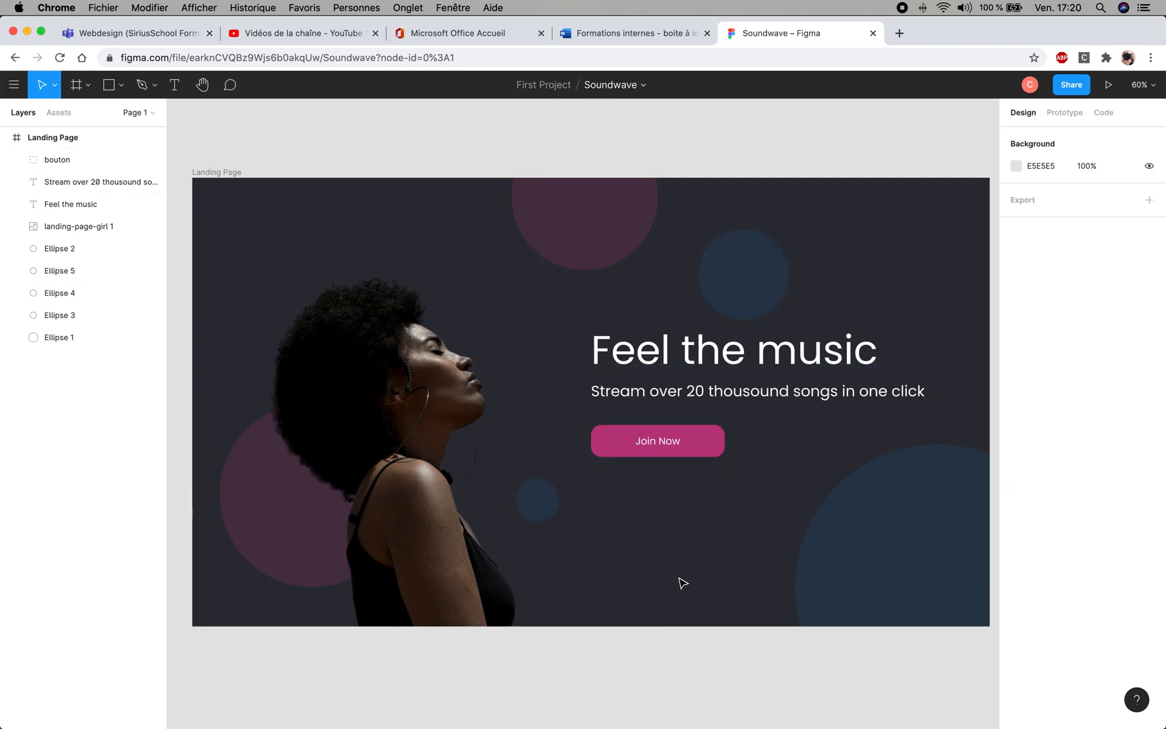
{"action": "left_click", "coordinate": [549, 514]}
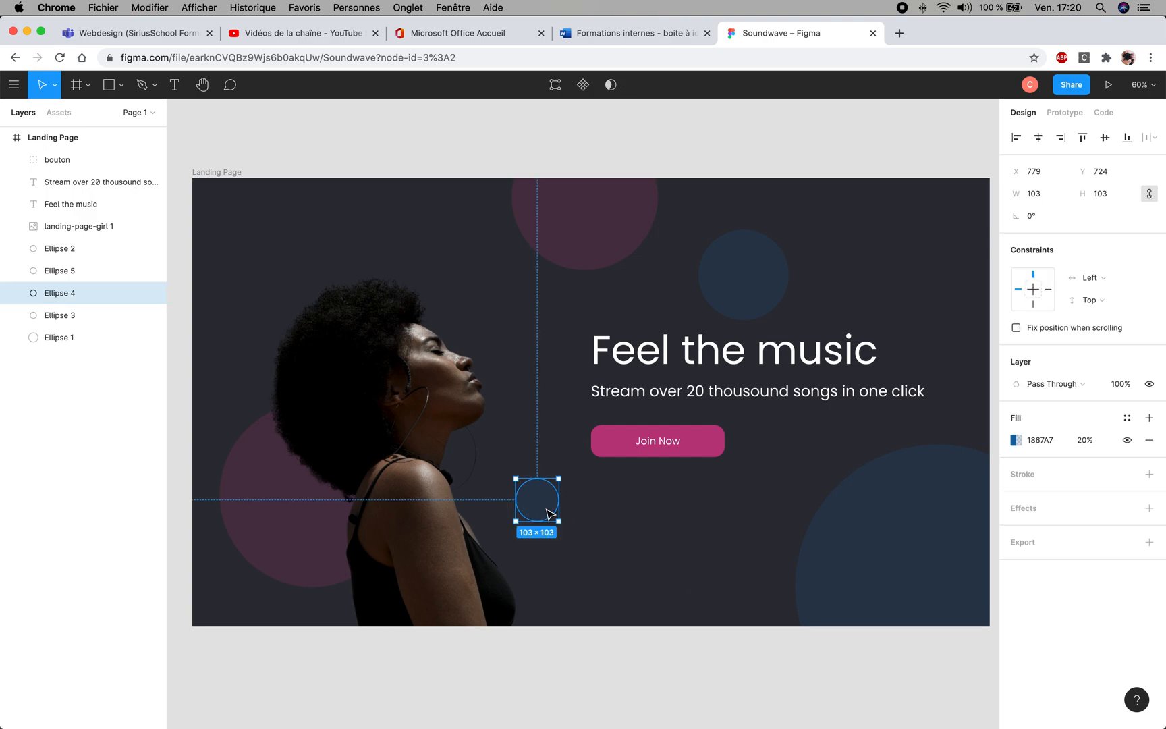
- Paste a copy of the small blue circle, shrink it to about 52 × 52 and place it below the "Join Now" button, about X 1069, Y 855
{"action": "key", "text": "super+v"}
{"action": "left_click_drag", "start_coordinate": [544, 511], "coordinate": [657, 535]}
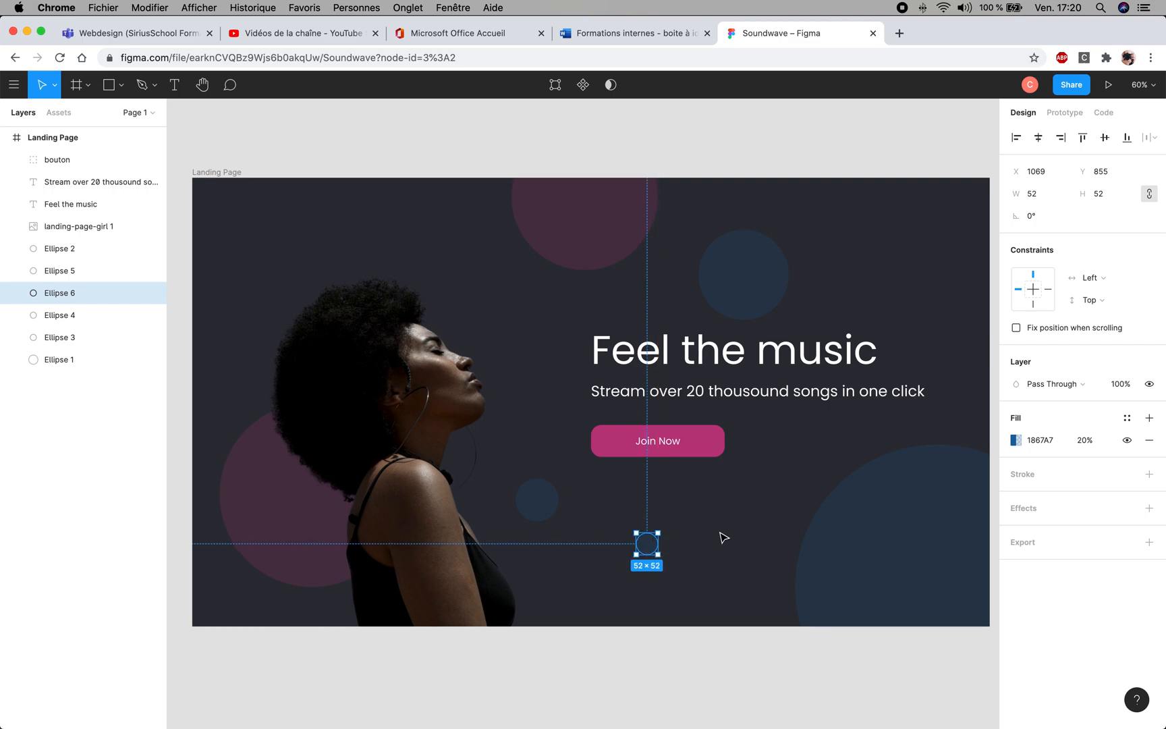
{"action": "left_click", "coordinate": [723, 538]}
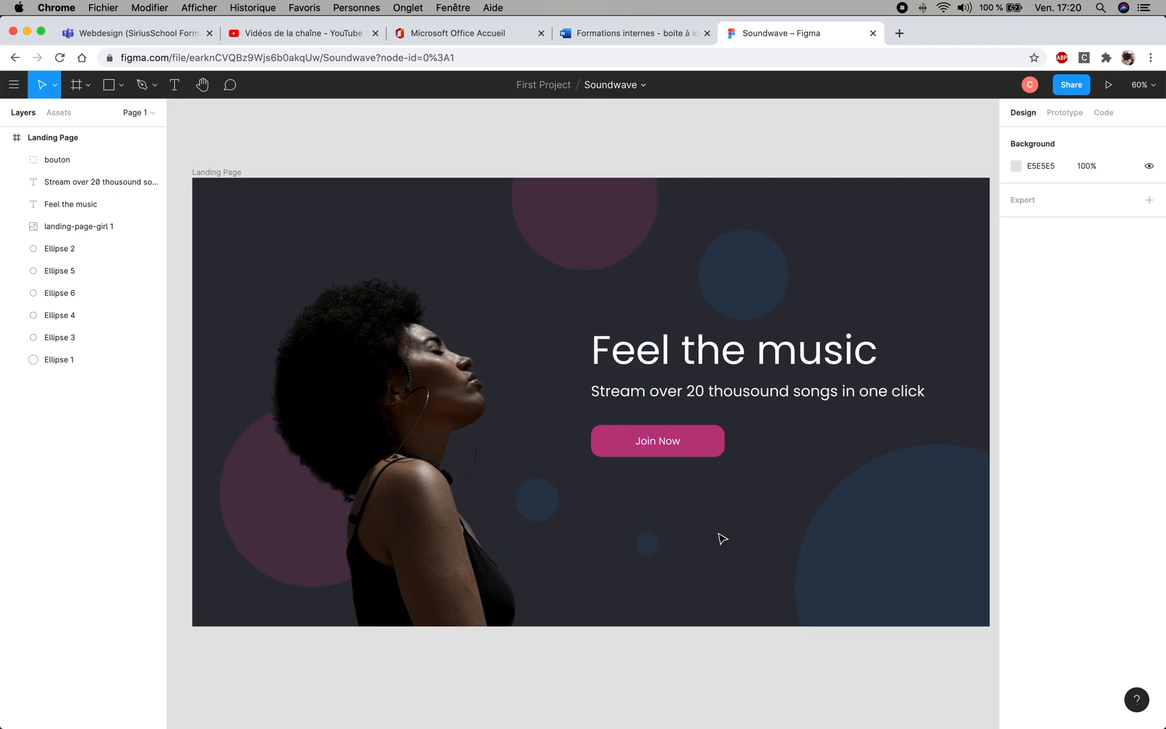
- Recolour the tiny circle below the "Join Now" button with the translucent document pink, BC3A80 at 20% opacity
{"action": "left_click", "coordinate": [650, 545]}
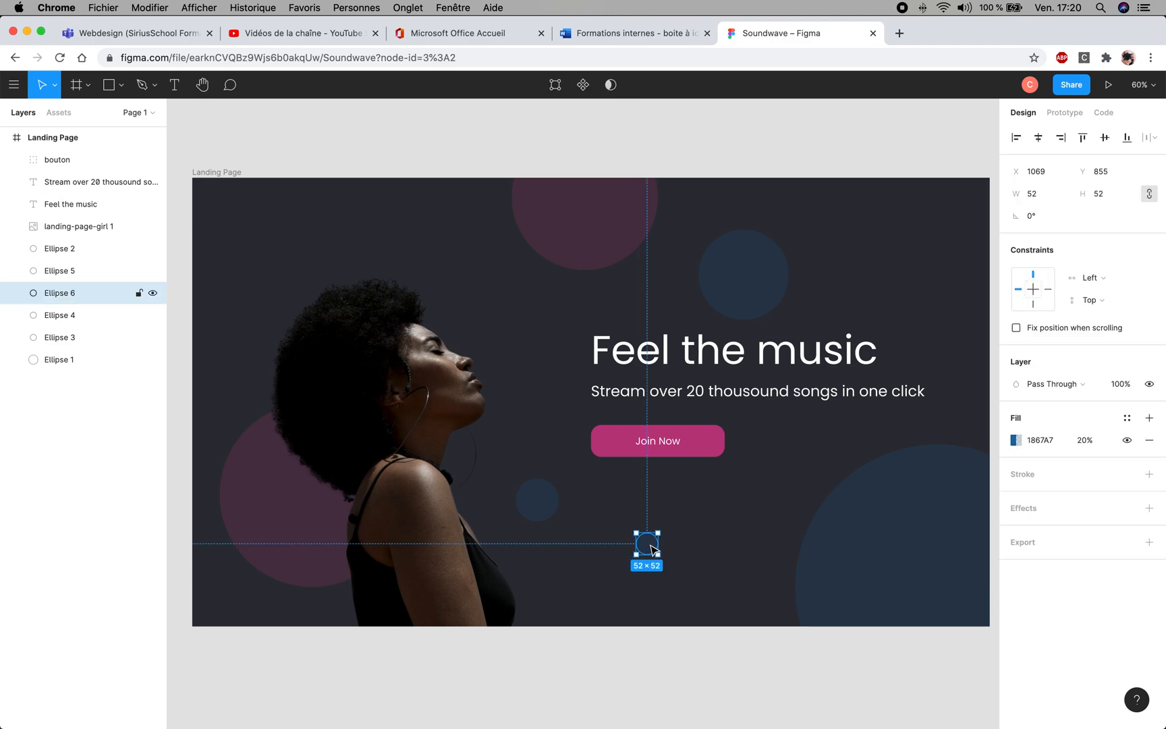
{"action": "left_click", "coordinate": [1016, 440]}
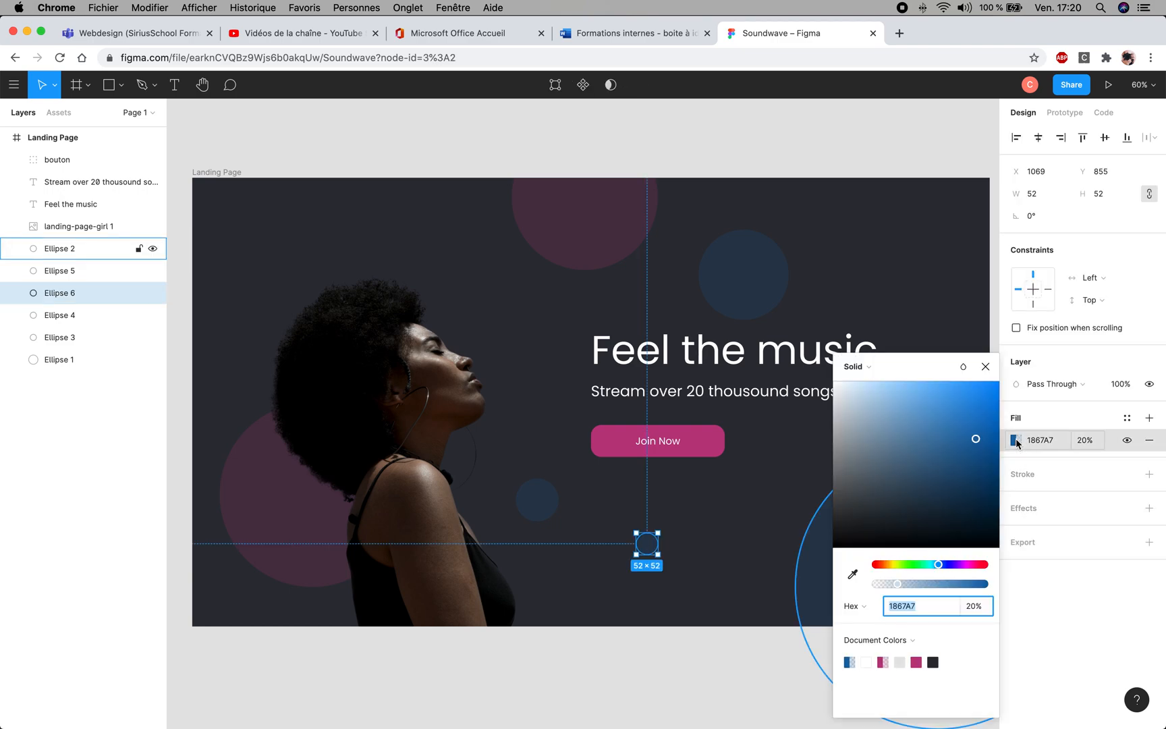
{"action": "left_click", "coordinate": [883, 661]}
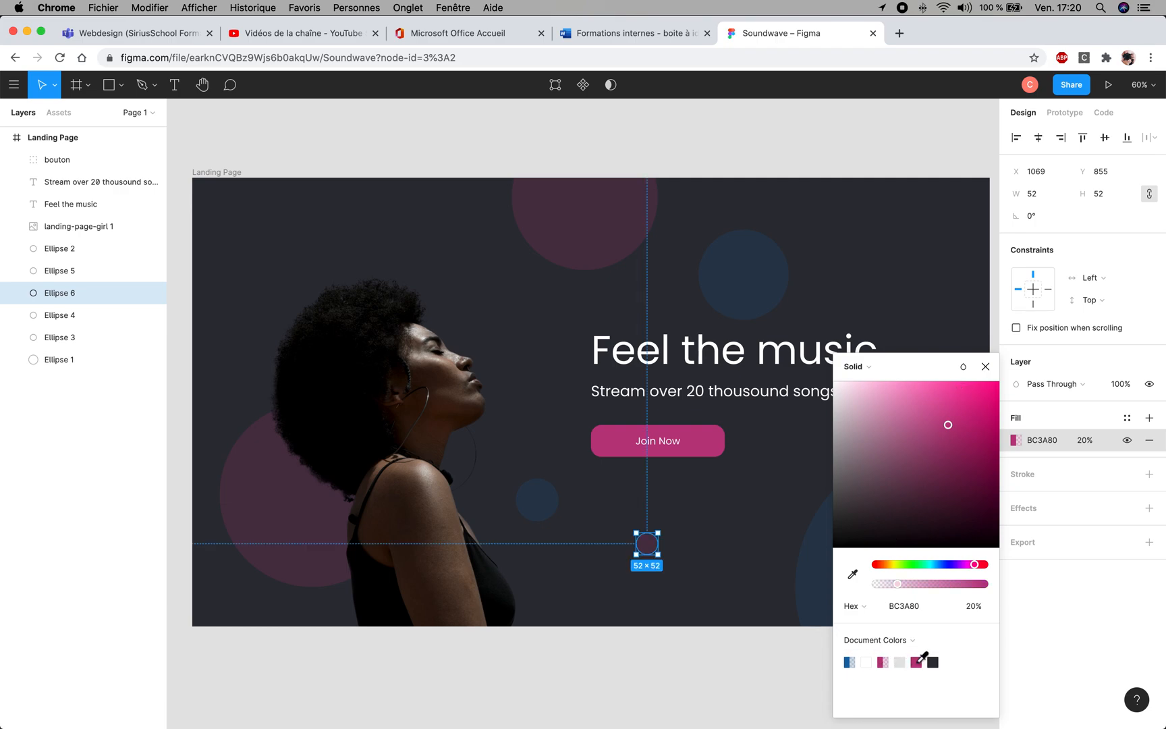
{"action": "left_click", "coordinate": [986, 367]}
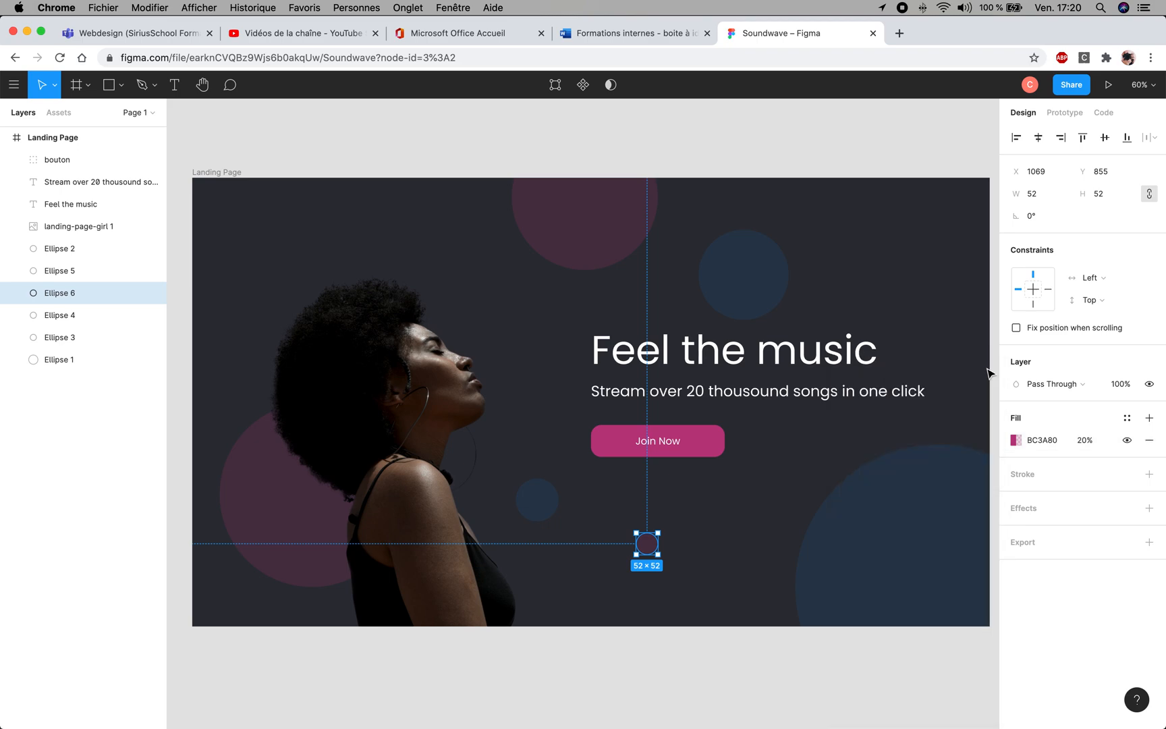
{"action": "left_click", "coordinate": [737, 544]}
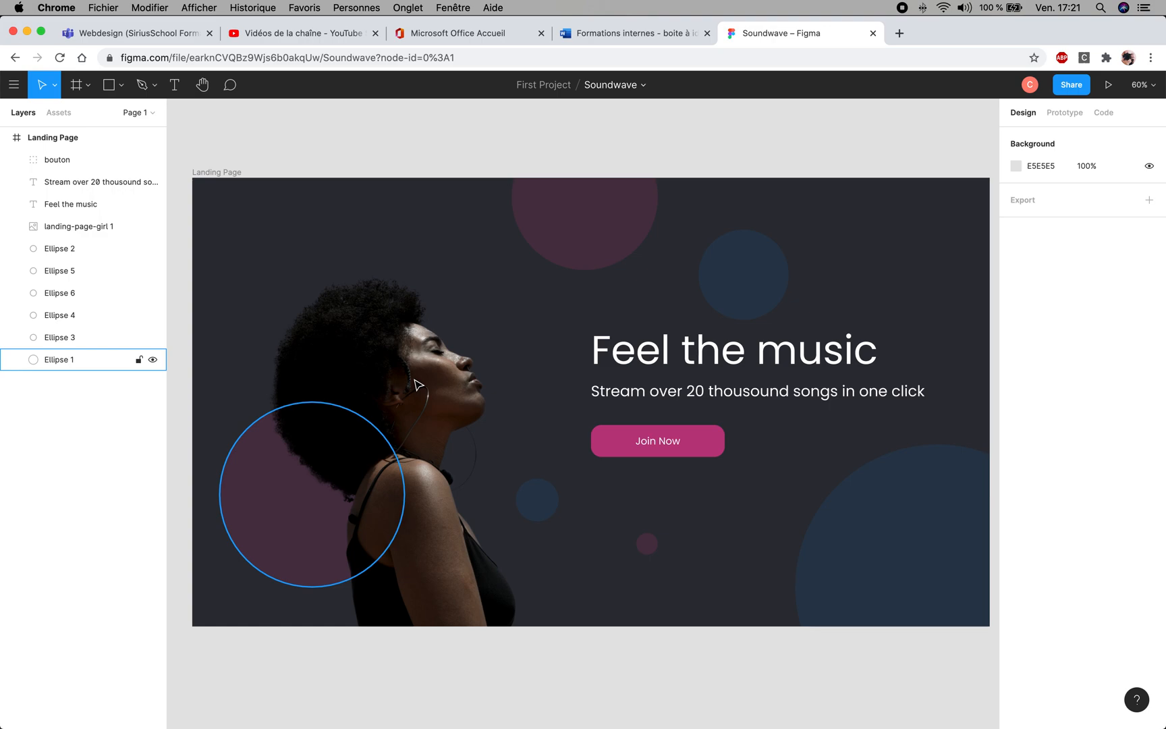
- Return to the First Project file overview and open the "Feel the music (Copy)" design file
{"action": "left_click", "coordinate": [14, 85]}
{"action": "left_click", "coordinate": [30, 114]}
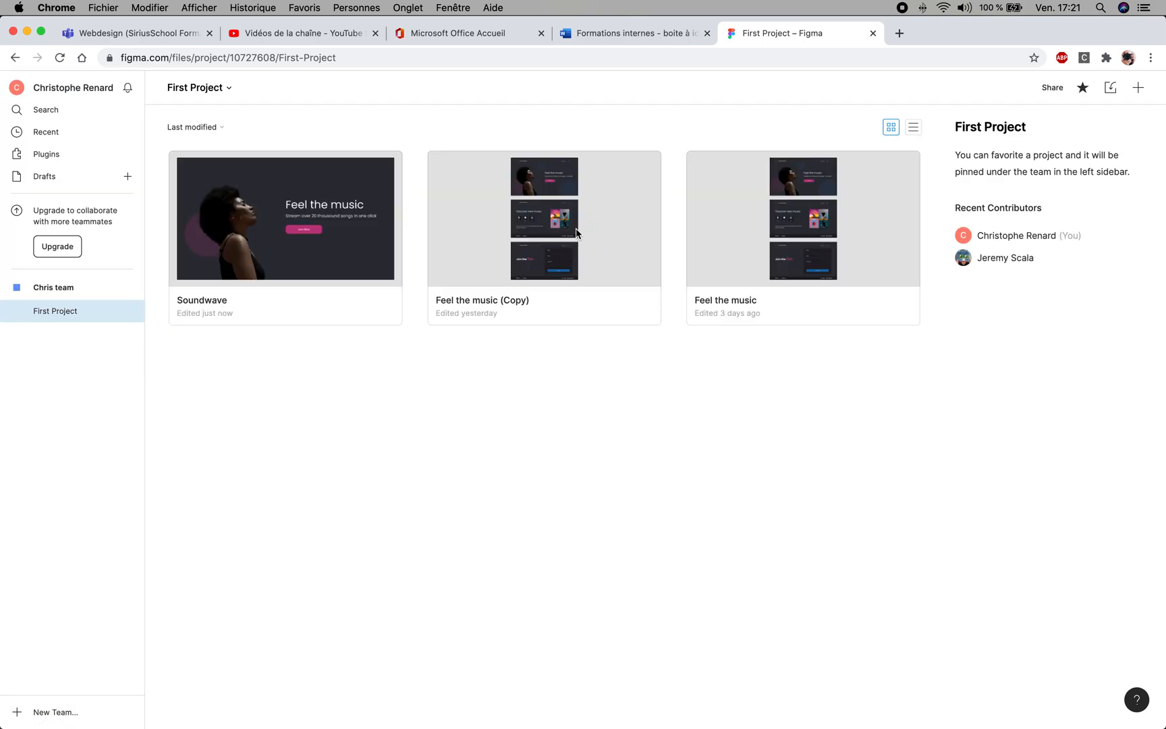
{"action": "double_click", "coordinate": [561, 228]}
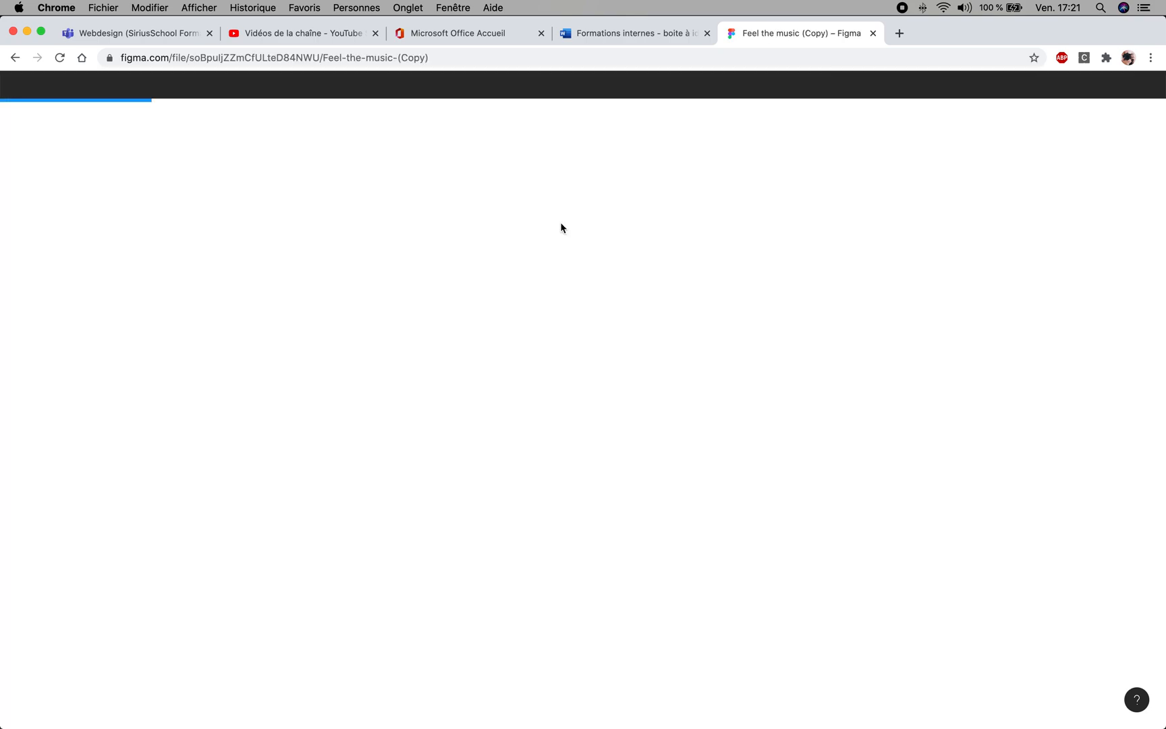
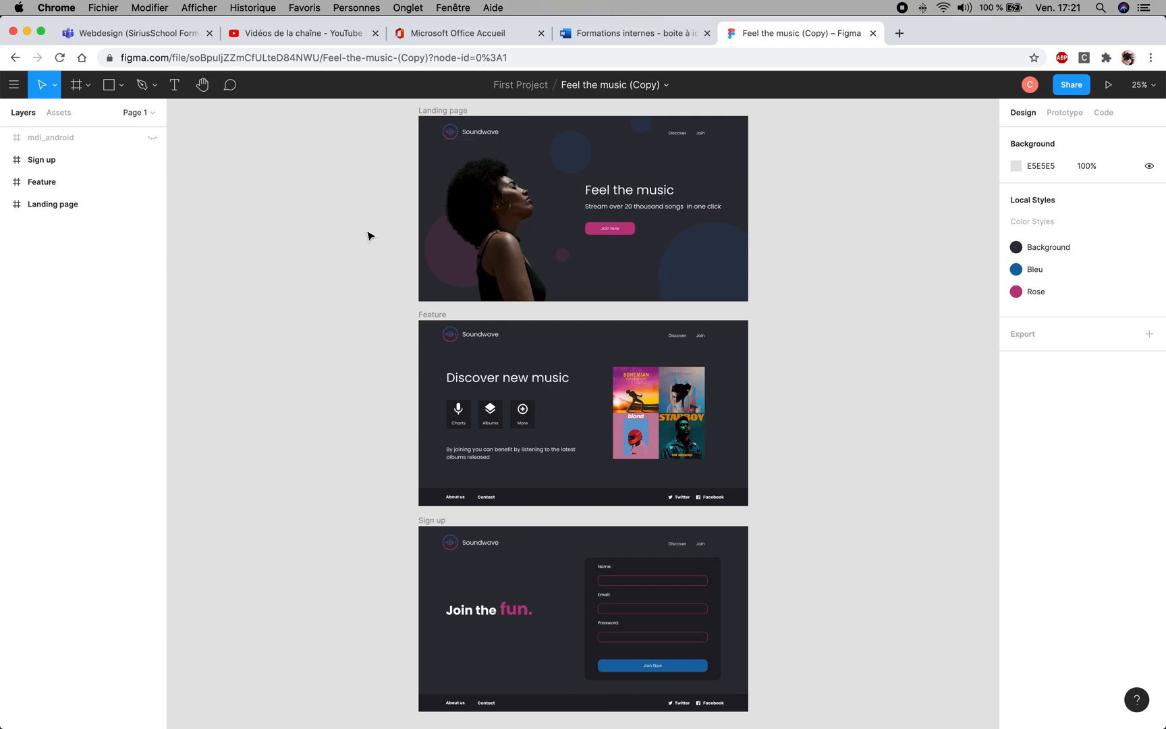
- Go back to the First Project file overview and open the Soundwave design file
{"action": "left_click", "coordinate": [15, 87]}
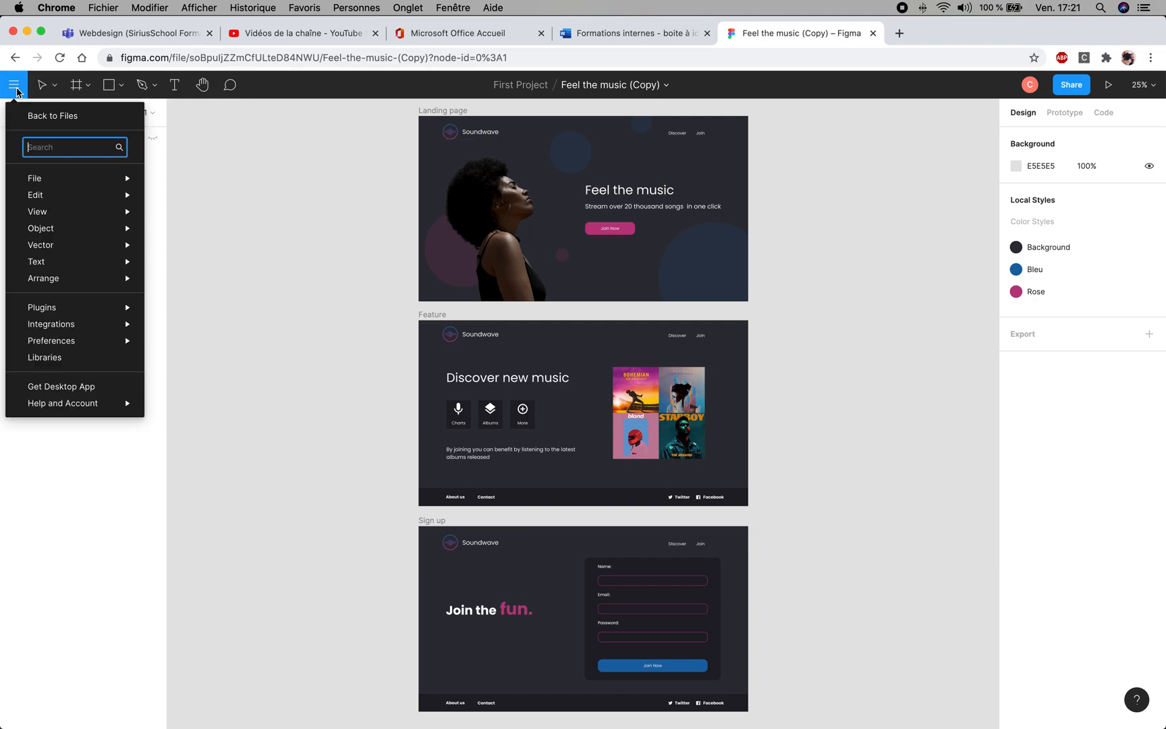
{"action": "left_click", "coordinate": [44, 116]}
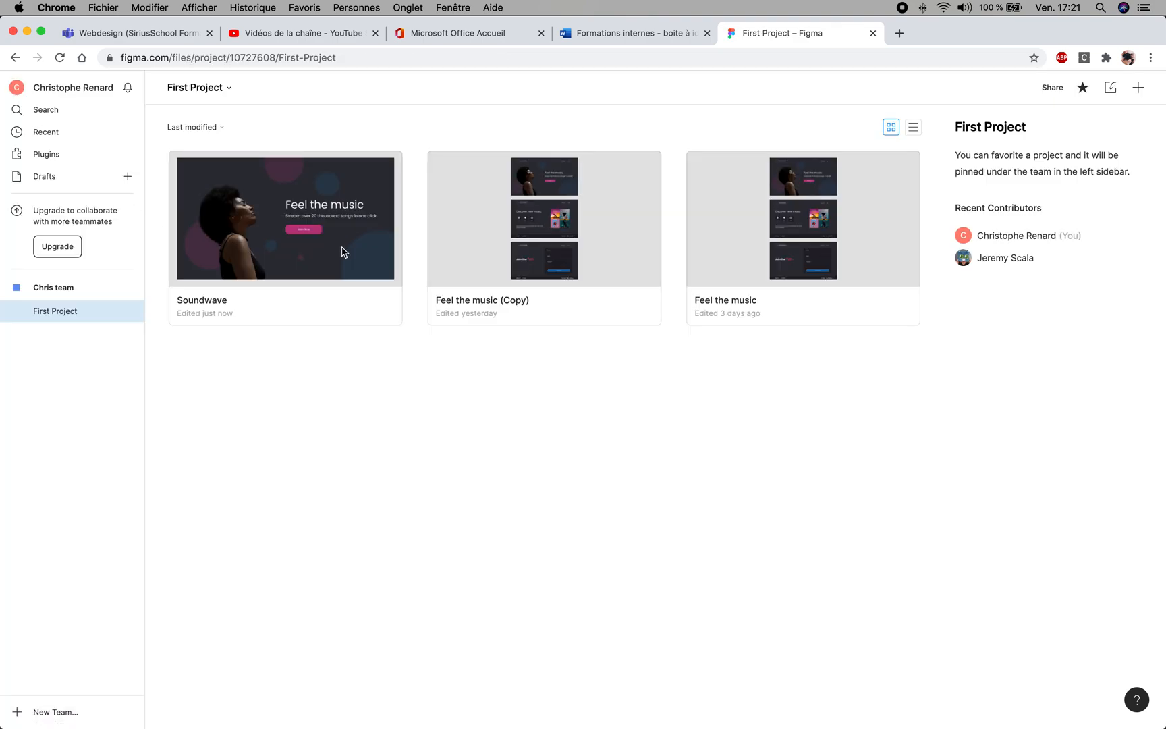
{"action": "double_click", "coordinate": [341, 247]}
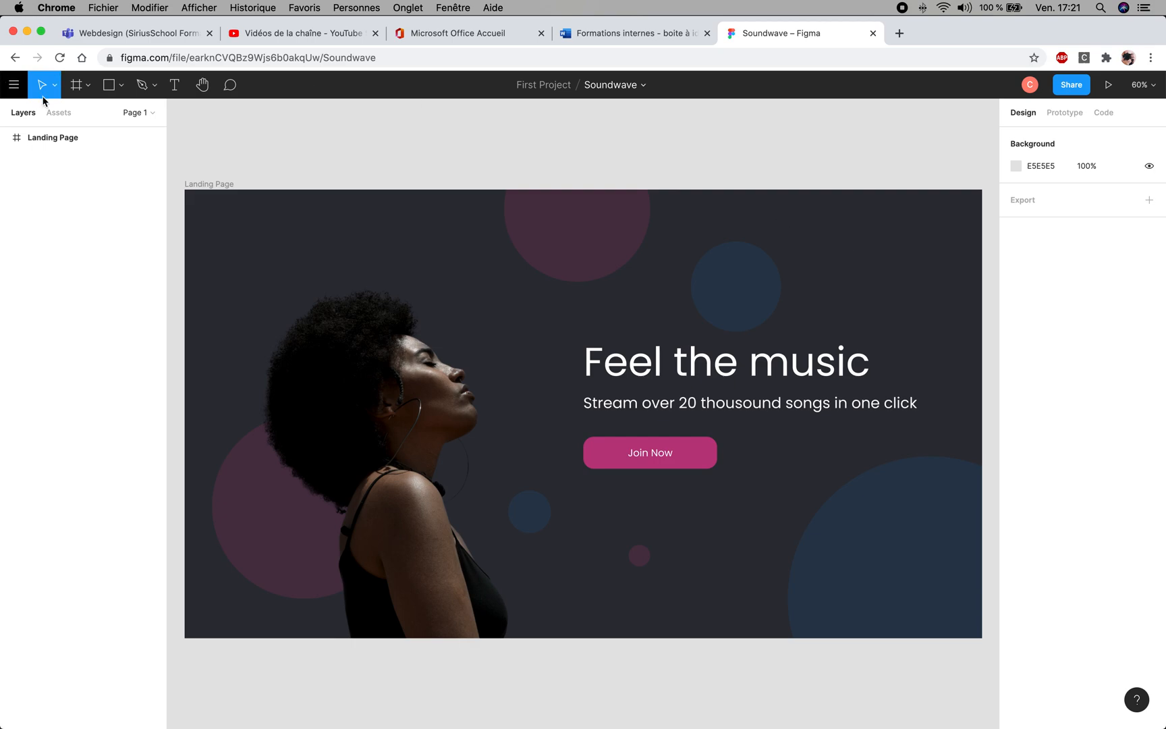
- Add a "Discover" text box of about 245 × 38 near the top of the Landing Page, about X 1215, Y 87
{"action": "left_click", "coordinate": [175, 85]}
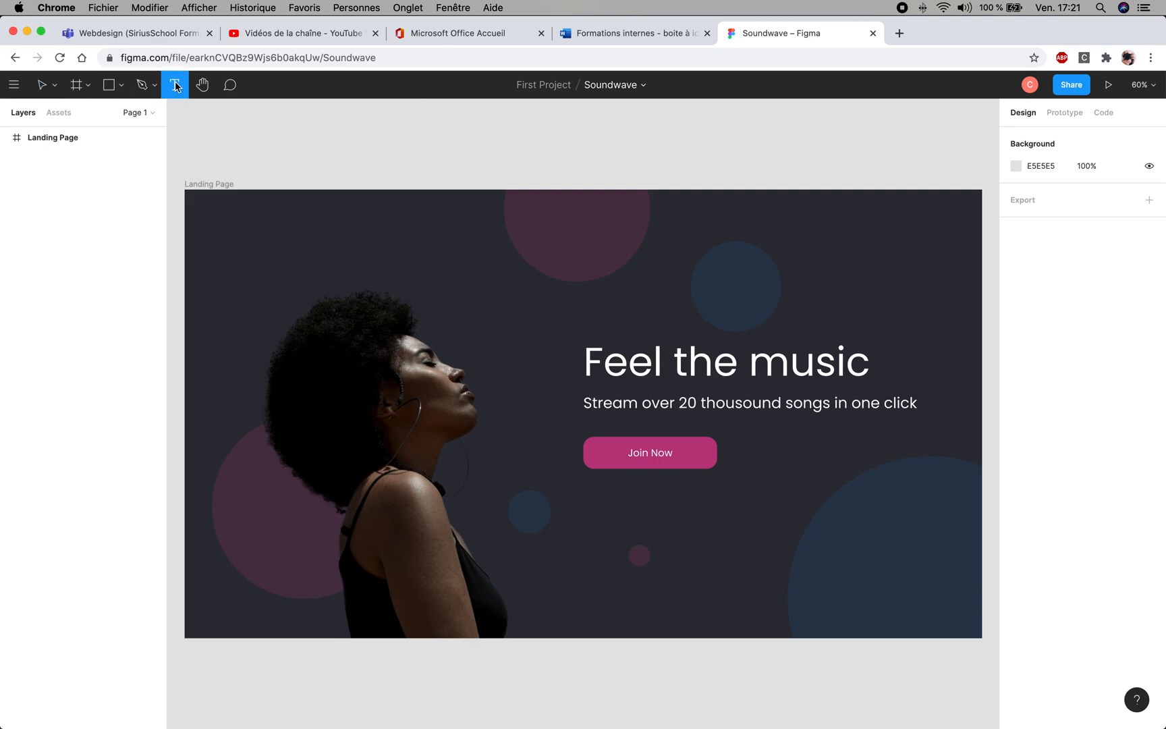
{"action": "left_click", "coordinate": [688, 226]}
{"action": "left_click", "coordinate": [789, 234]}
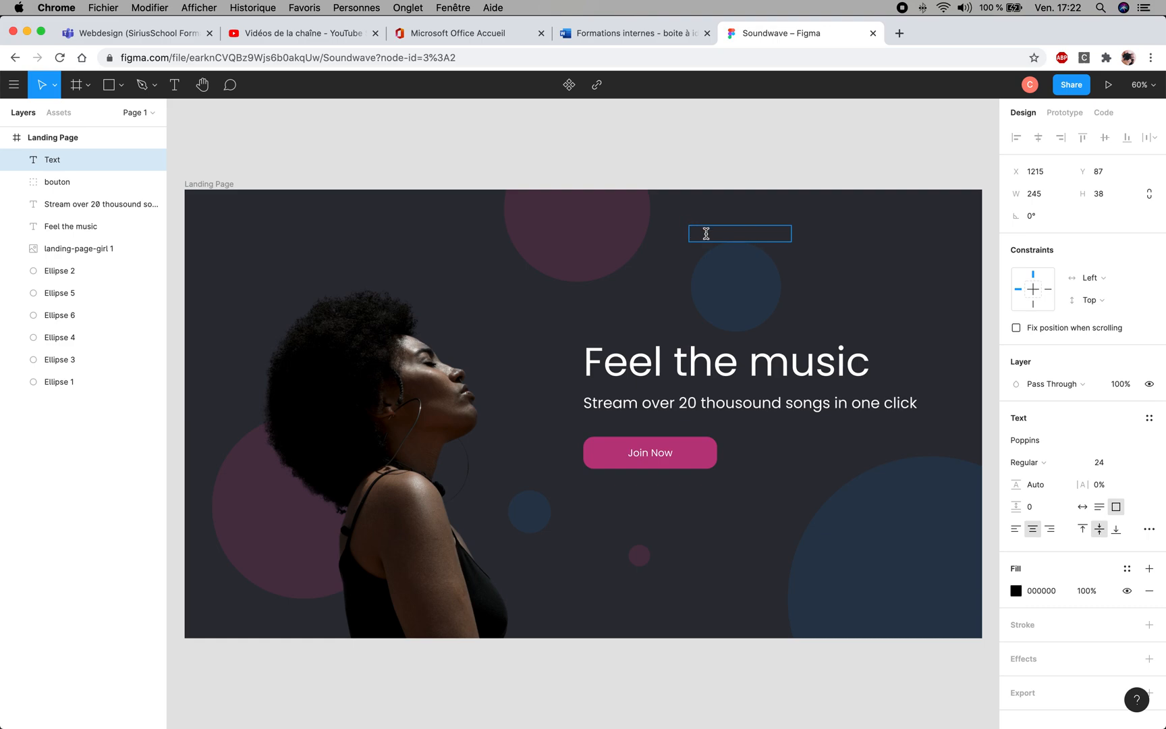
{"action": "type", "text": "Discover"}
{"action": "key", "text": "Escape"}
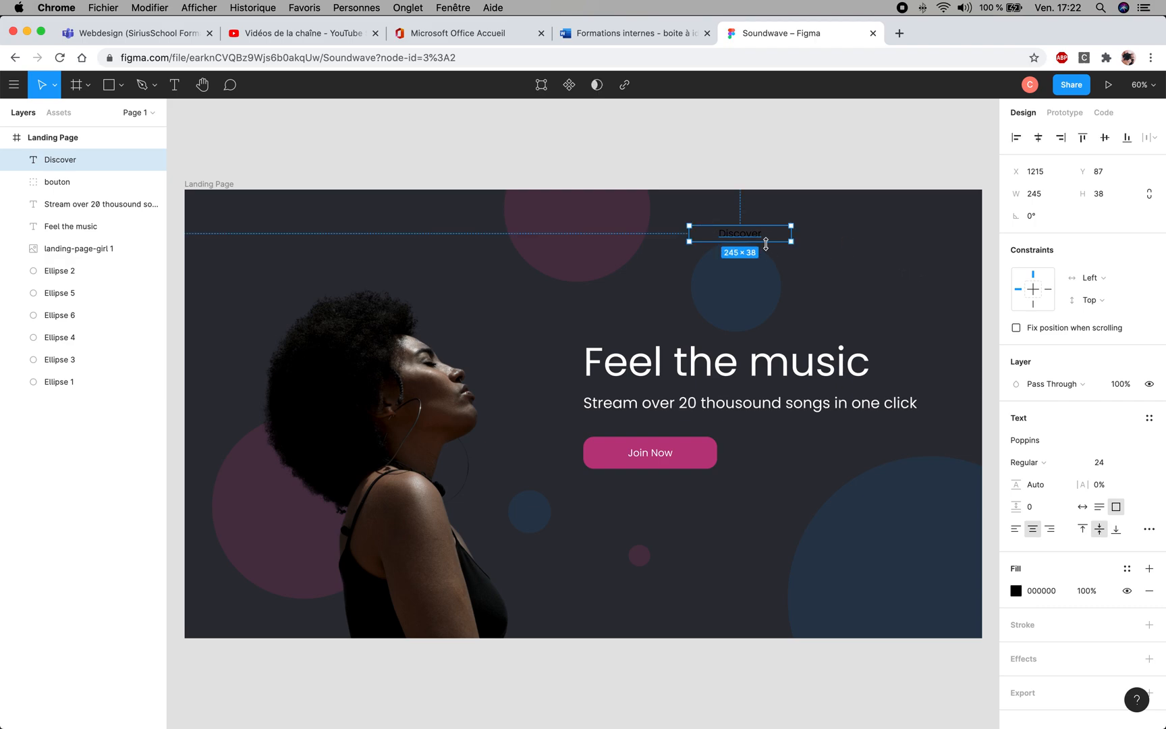
- Set the fill of the "Discover" text to white, FFFFFF, and deselect it
{"action": "left_click", "coordinate": [1015, 591]}
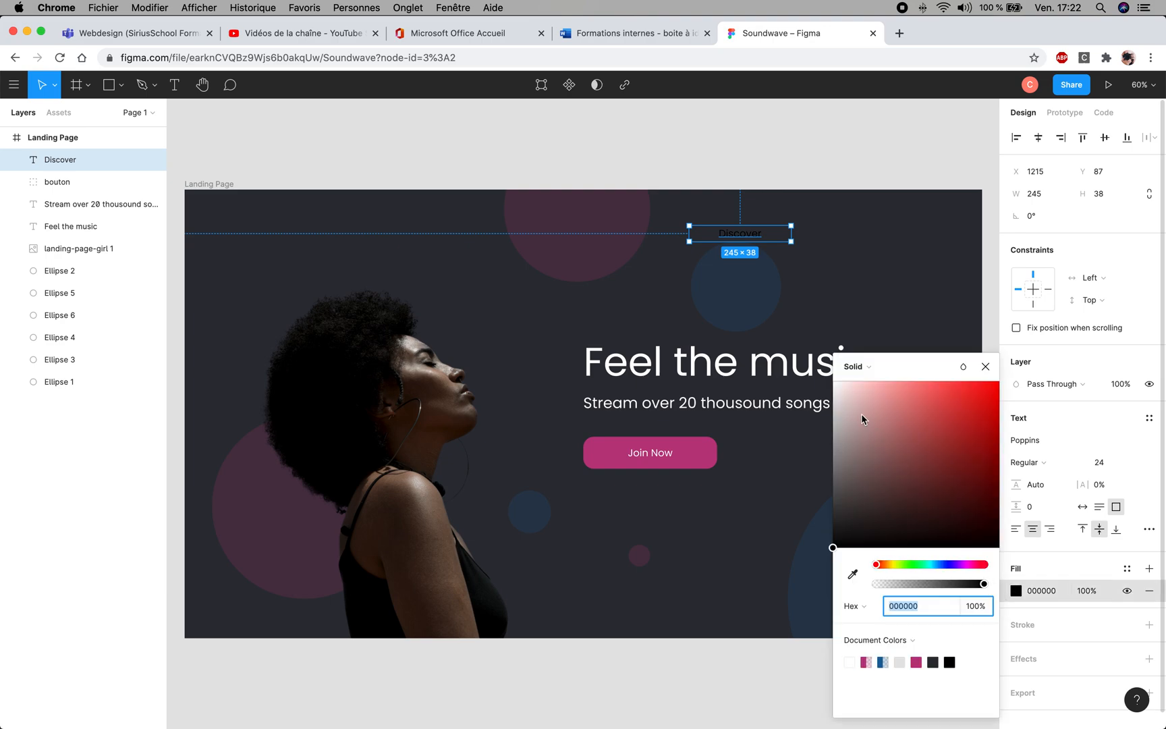
{"action": "type", "text": "ffffff"}
{"action": "key", "text": "Return"}
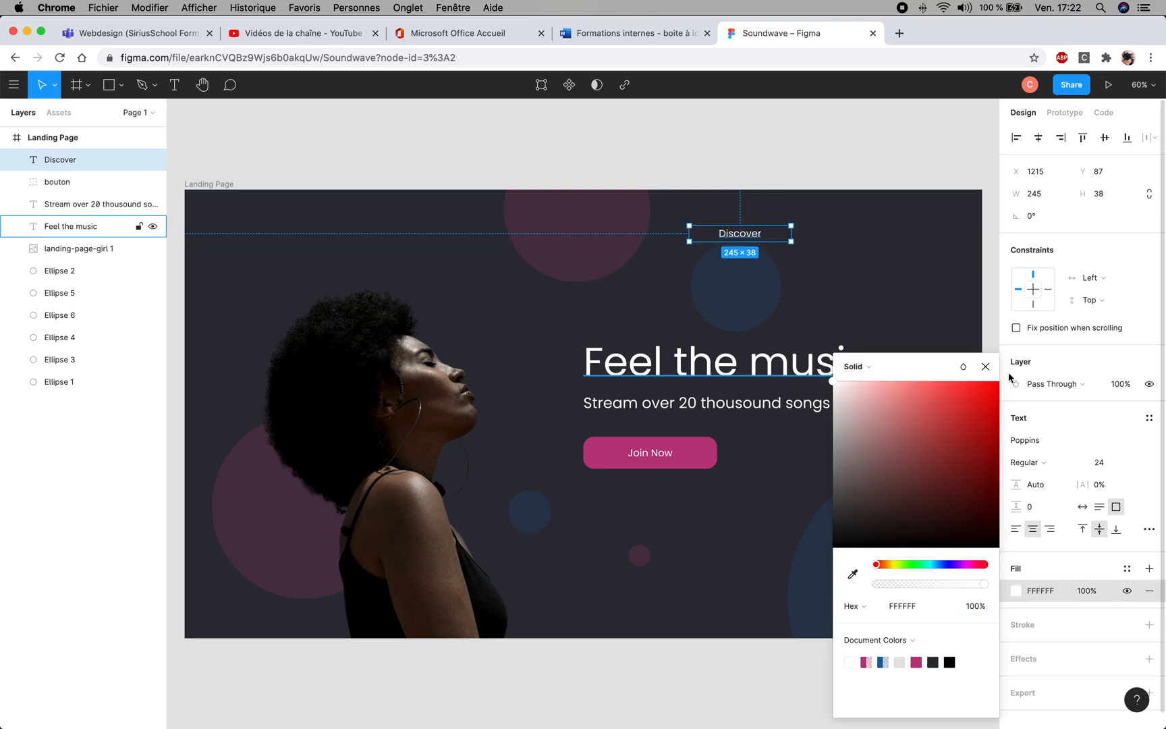
{"action": "left_click", "coordinate": [985, 366]}
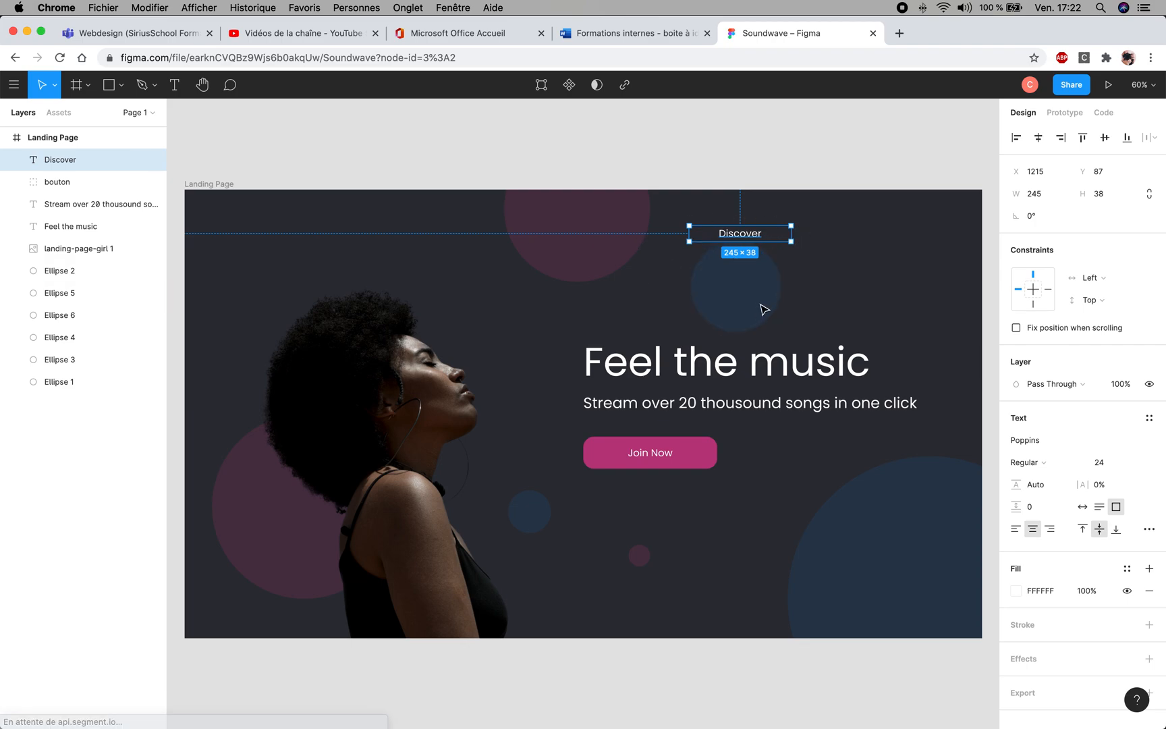
{"action": "key", "text": "Escape"}
{"action": "left_click", "coordinate": [692, 236]}
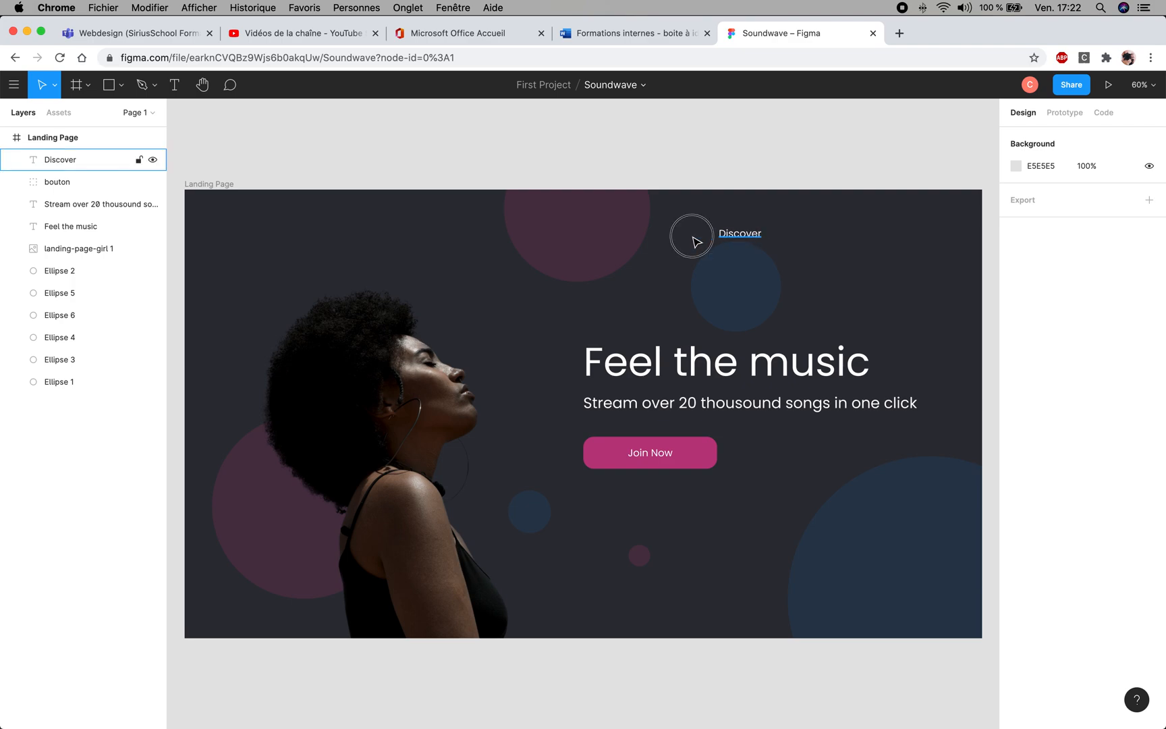
- Set the "Discover" text box to Auto Width and move it to about X 1384, Y 66
{"action": "left_click", "coordinate": [756, 231]}
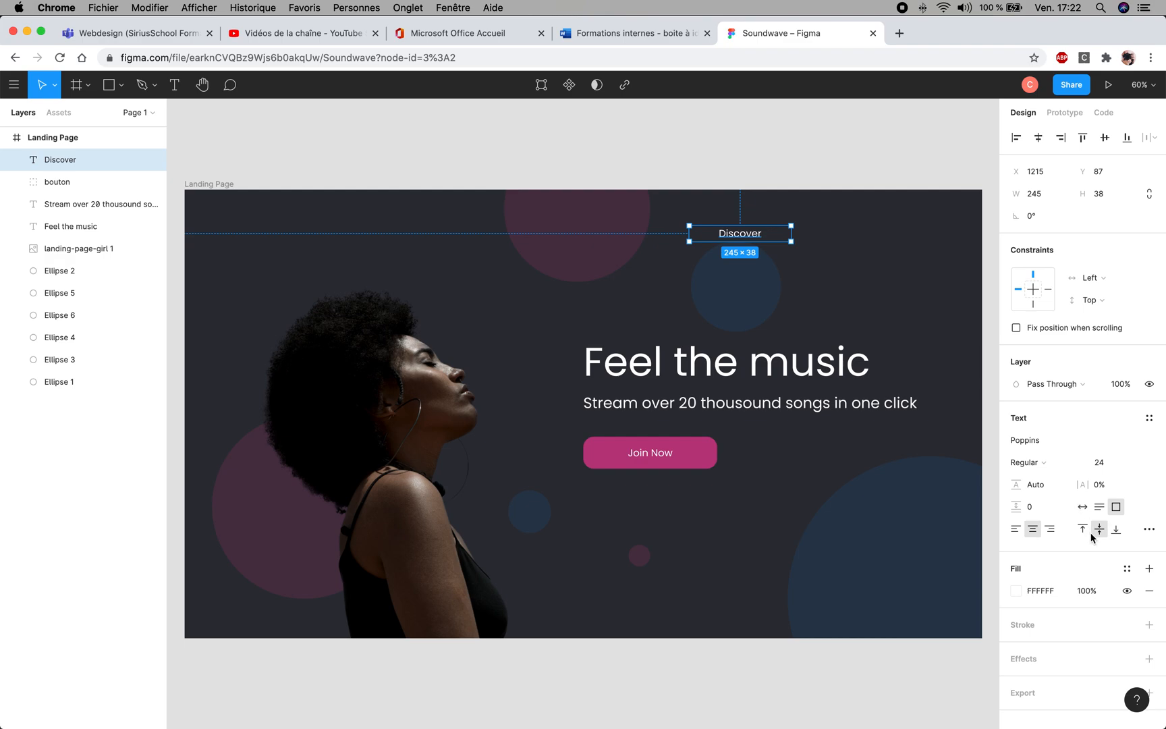
{"action": "left_click", "coordinate": [1082, 506]}
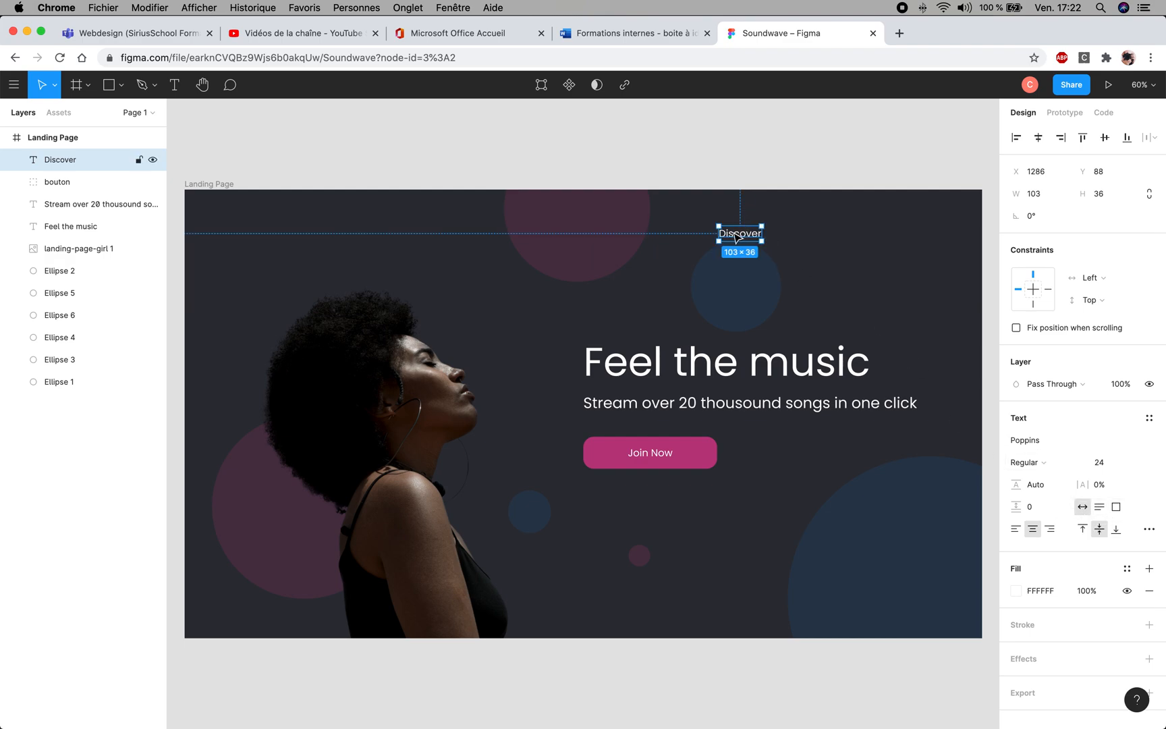
{"action": "key", "text": "super+z"}
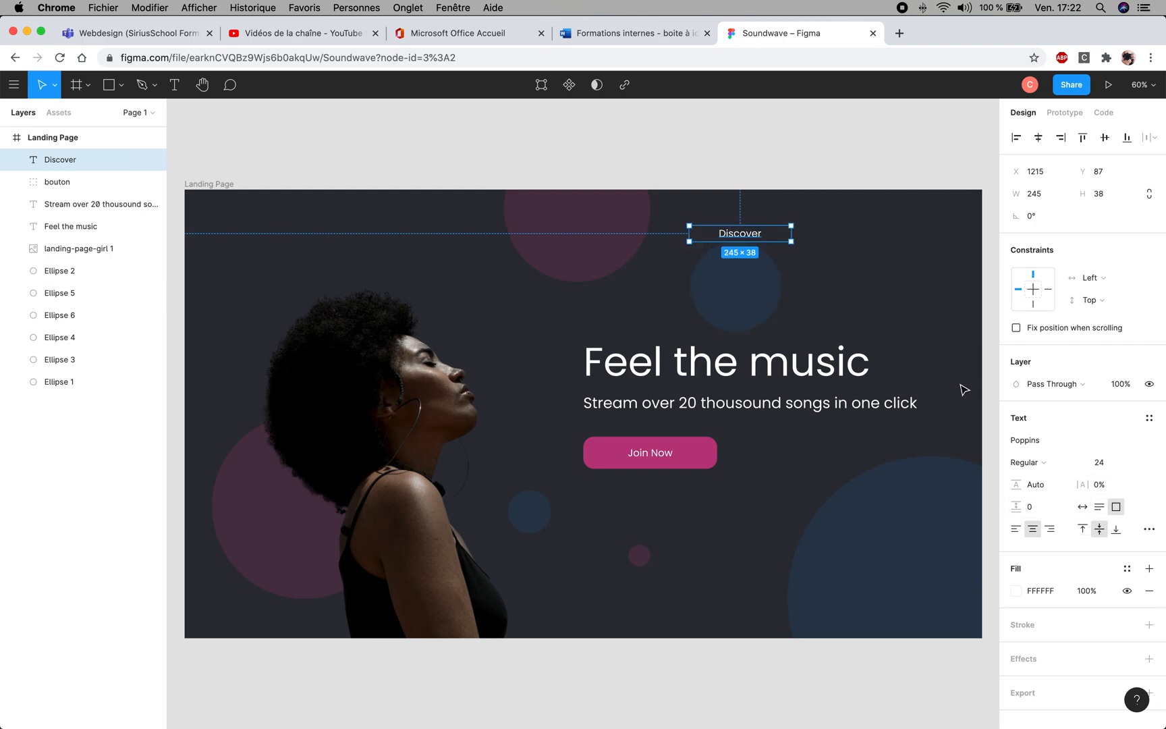
{"action": "left_click", "coordinate": [1082, 506]}
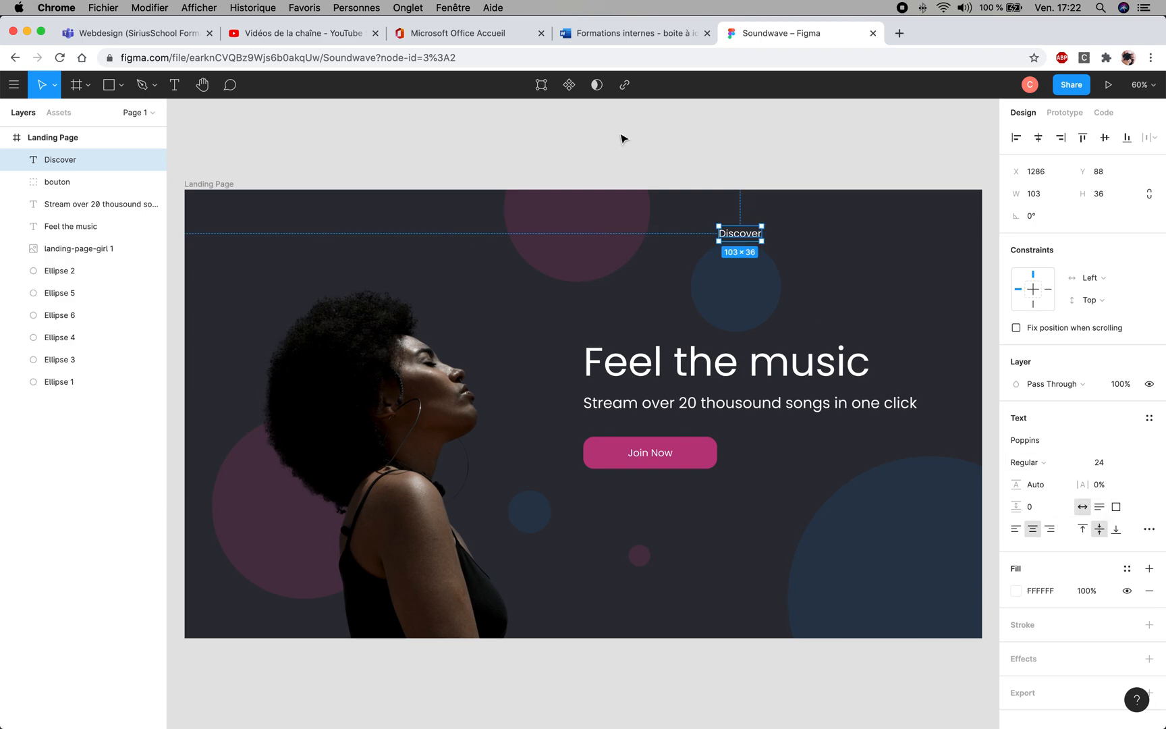
{"action": "left_click_drag", "start_coordinate": [735, 234], "coordinate": [778, 228]}
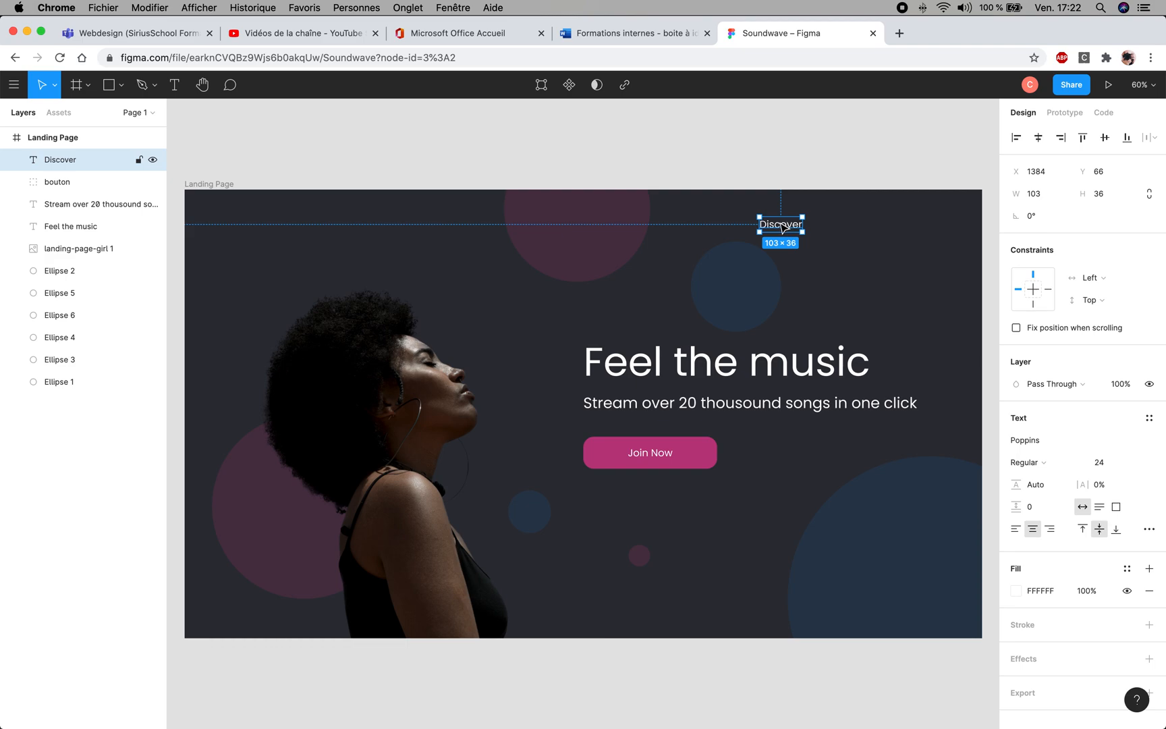
- Duplicate the "Discover" link at about X 1548, Y 66 on the same line and change the copy's text to "Join"
{"action": "left_click_drag", "start_coordinate": [782, 228], "coordinate": [856, 225]}
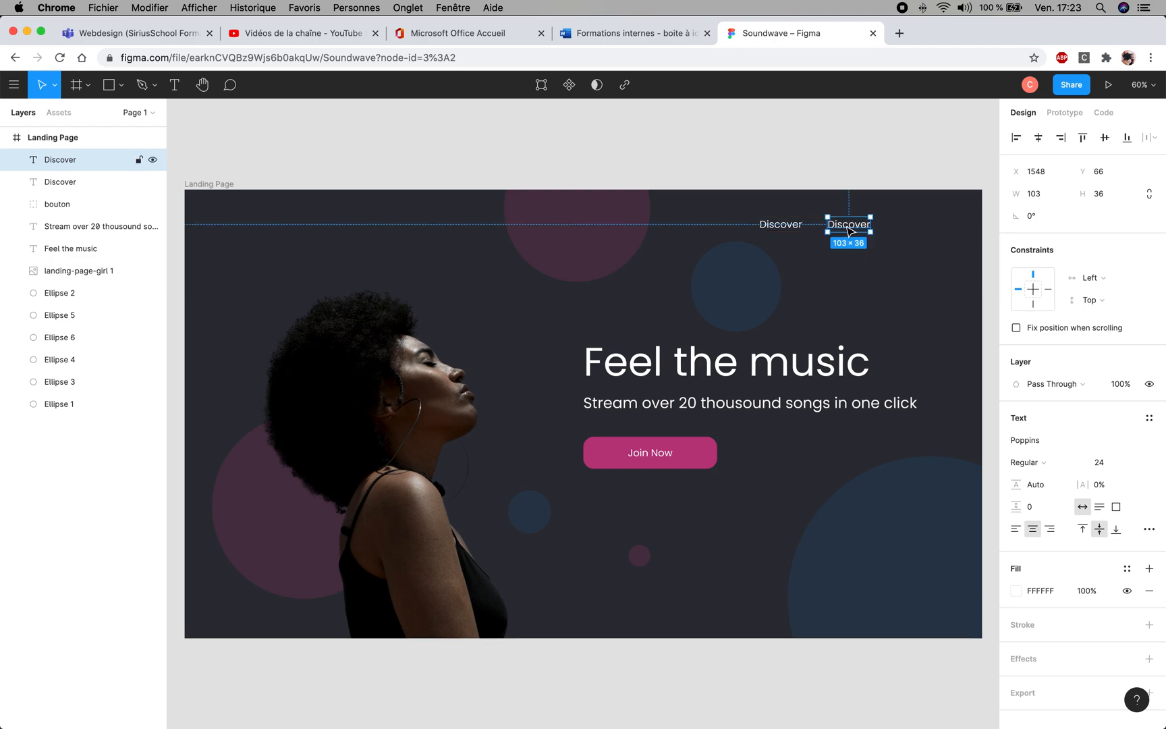
{"action": "double_click", "coordinate": [843, 226]}
{"action": "left_click", "coordinate": [833, 224]}
{"action": "left_click_drag", "start_coordinate": [829, 223], "coordinate": [880, 222]}
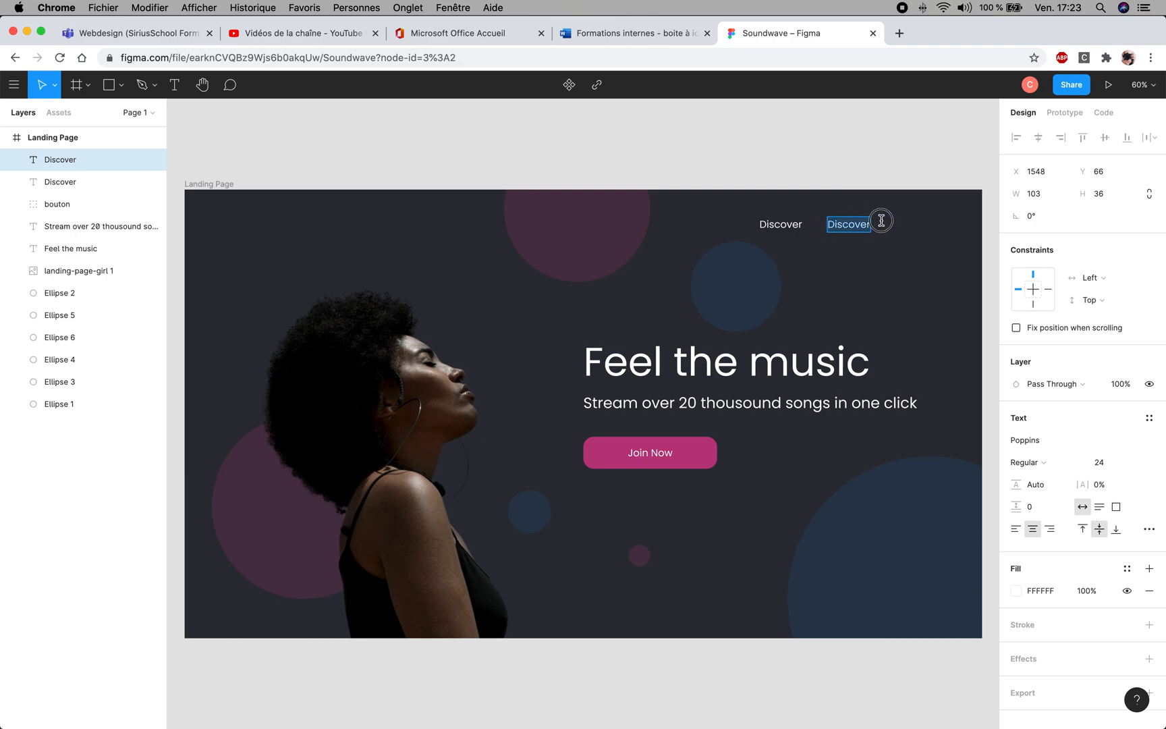
{"action": "type", "text": "Join"}
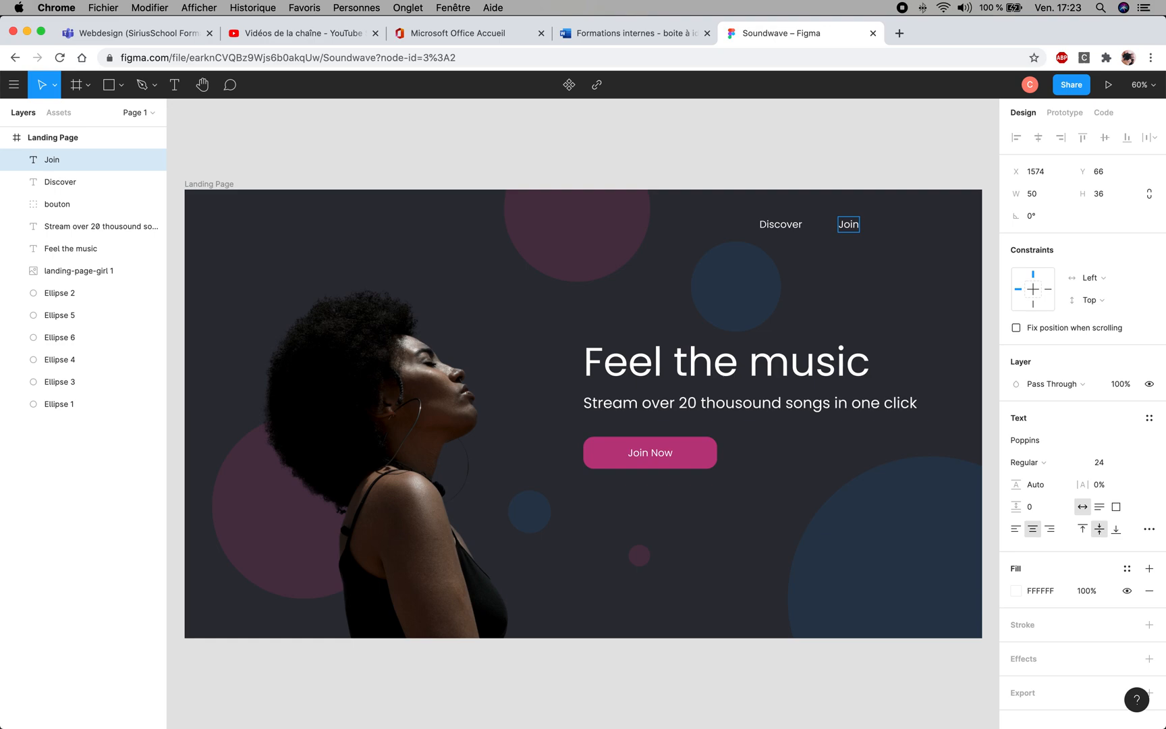
{"action": "key", "text": "Escape"}
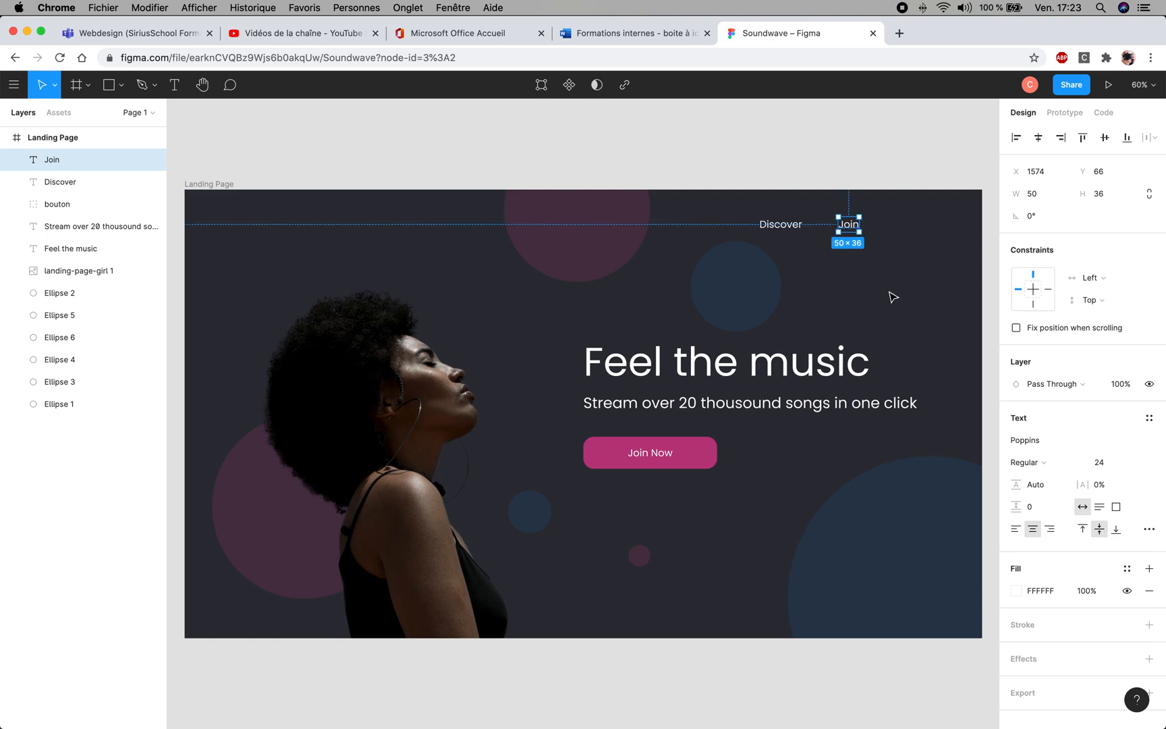
{"action": "left_click", "coordinate": [891, 297]}
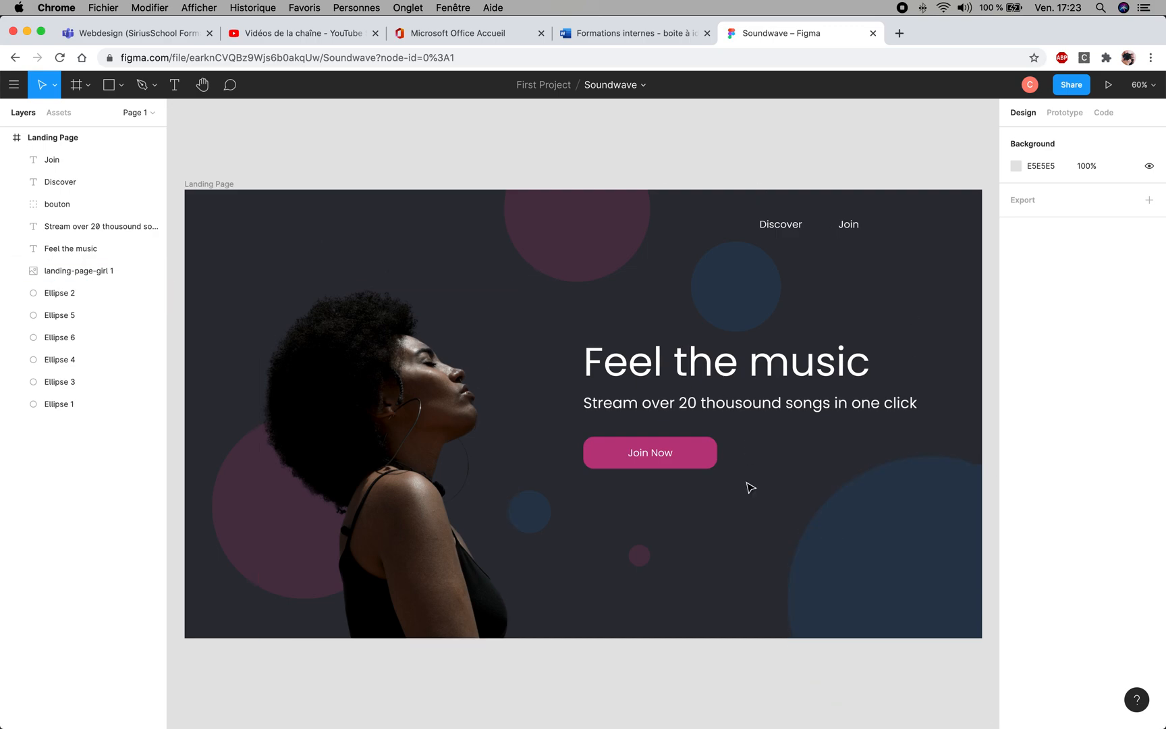
- Add a layout grid to the Landing Page frame and set it to Columns with a count of 12
{"action": "left_click", "coordinate": [51, 139]}
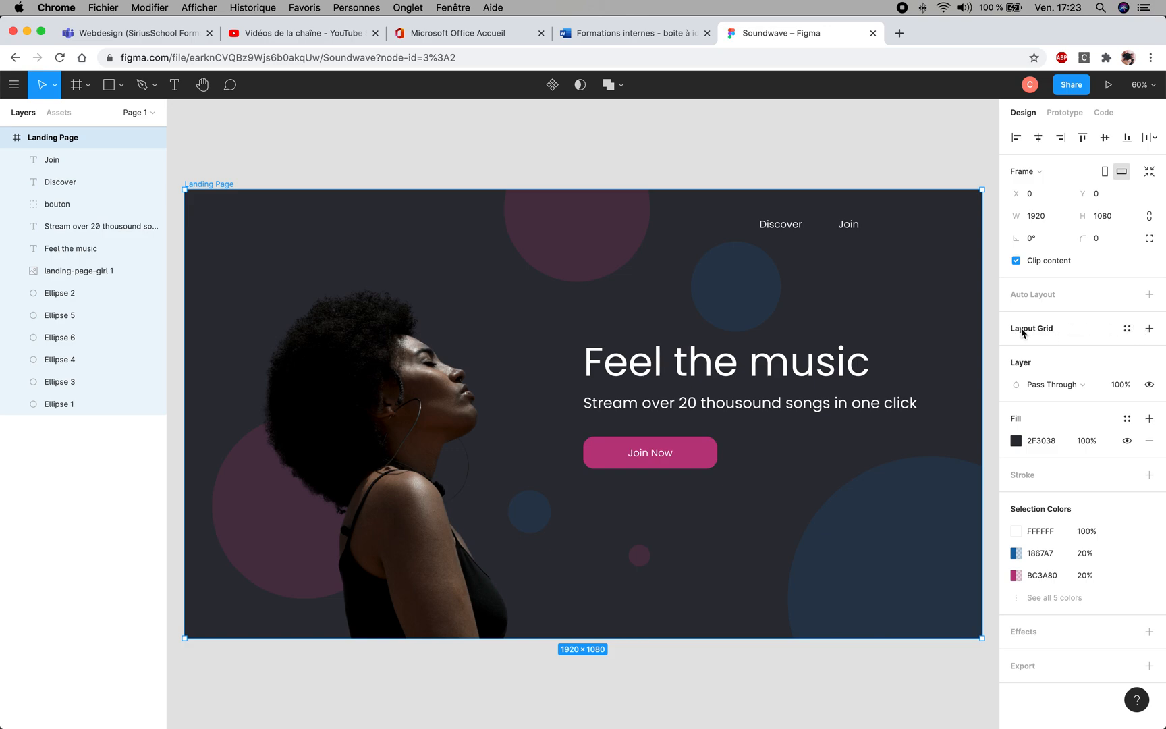
{"action": "left_click", "coordinate": [1149, 329]}
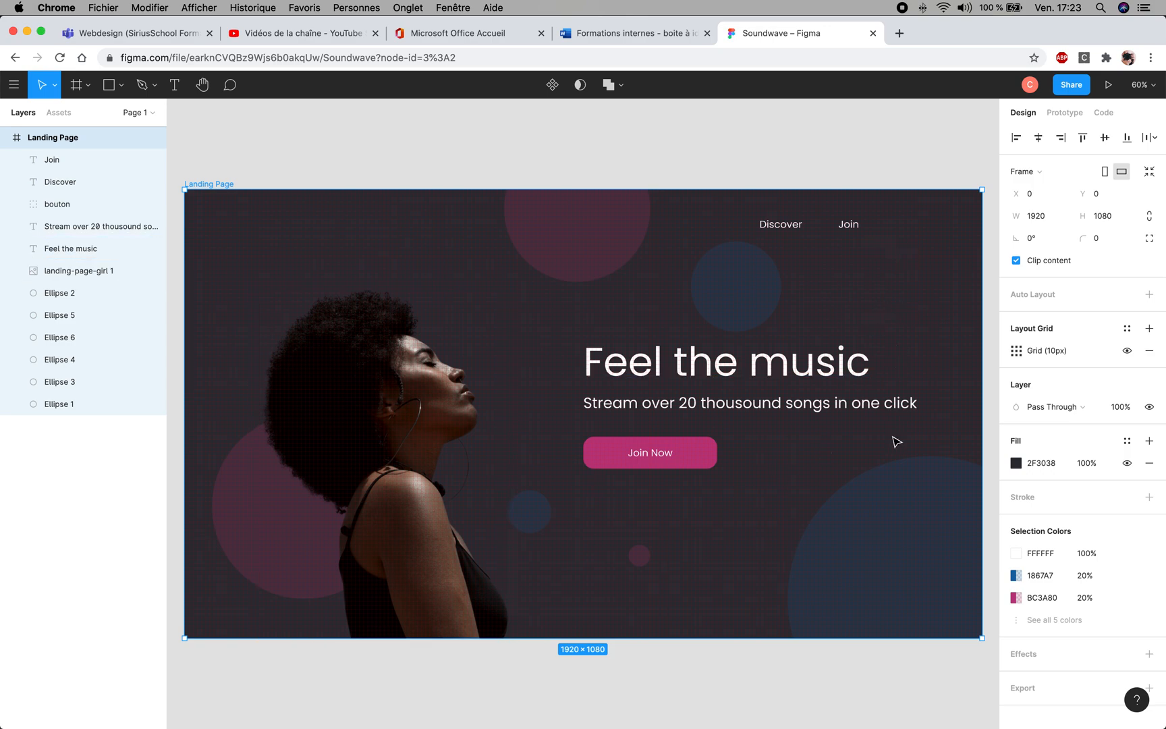
{"action": "left_click", "coordinate": [1016, 350]}
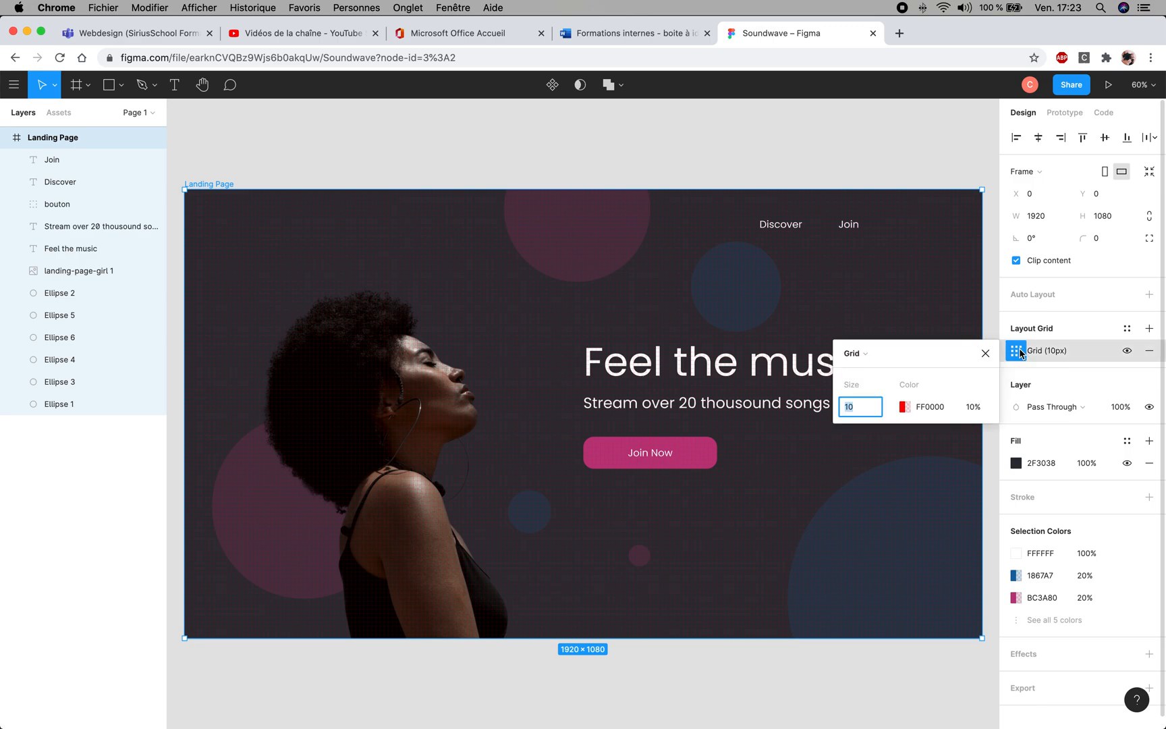
{"action": "left_click", "coordinate": [872, 355]}
{"action": "left_click", "coordinate": [878, 367]}
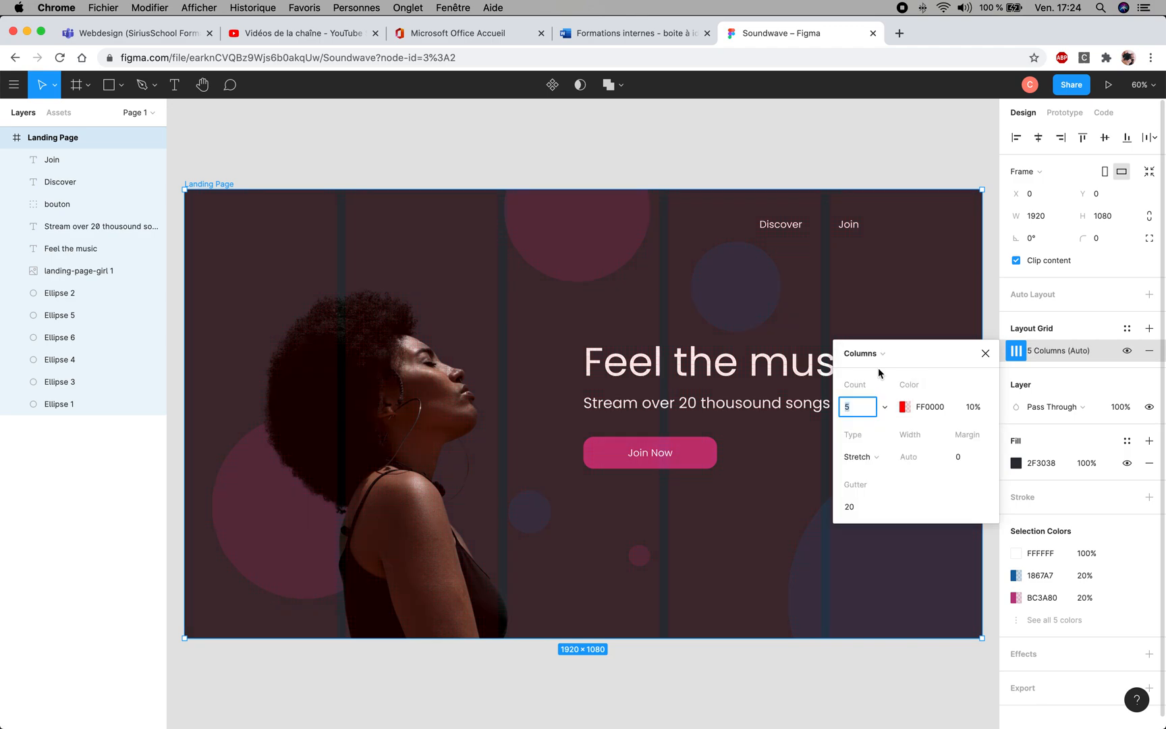
{"action": "left_click", "coordinate": [857, 409]}
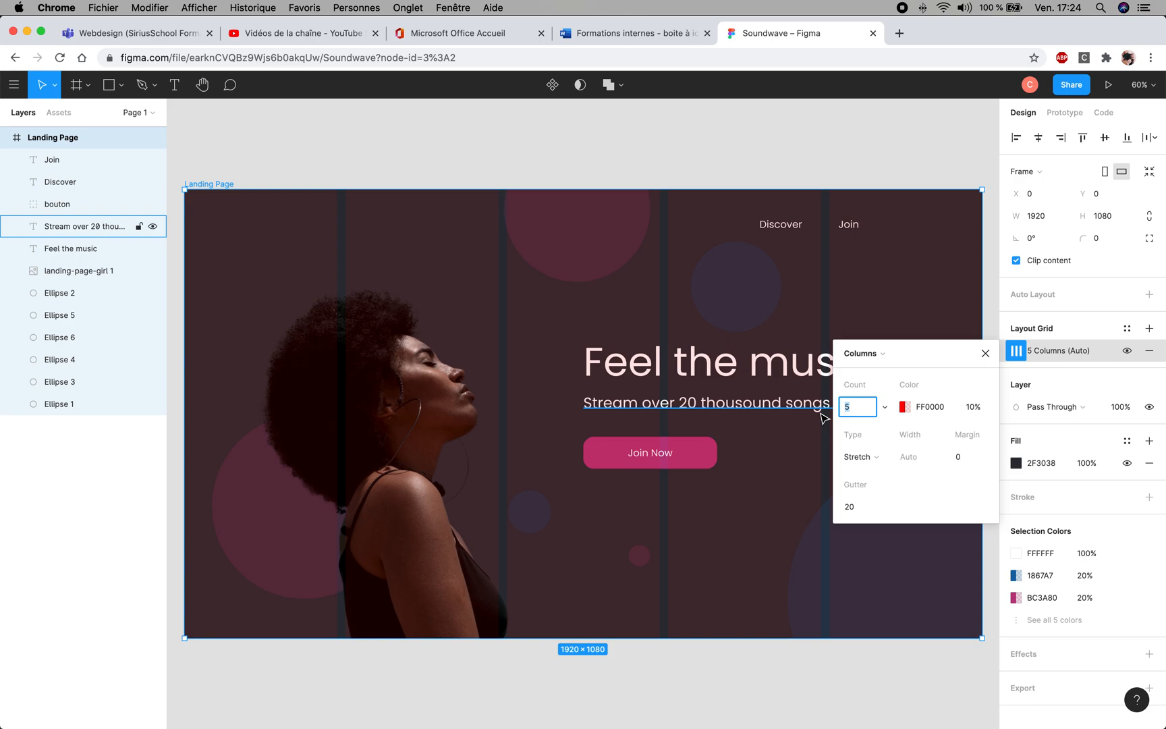
{"action": "key", "text": "Return"}
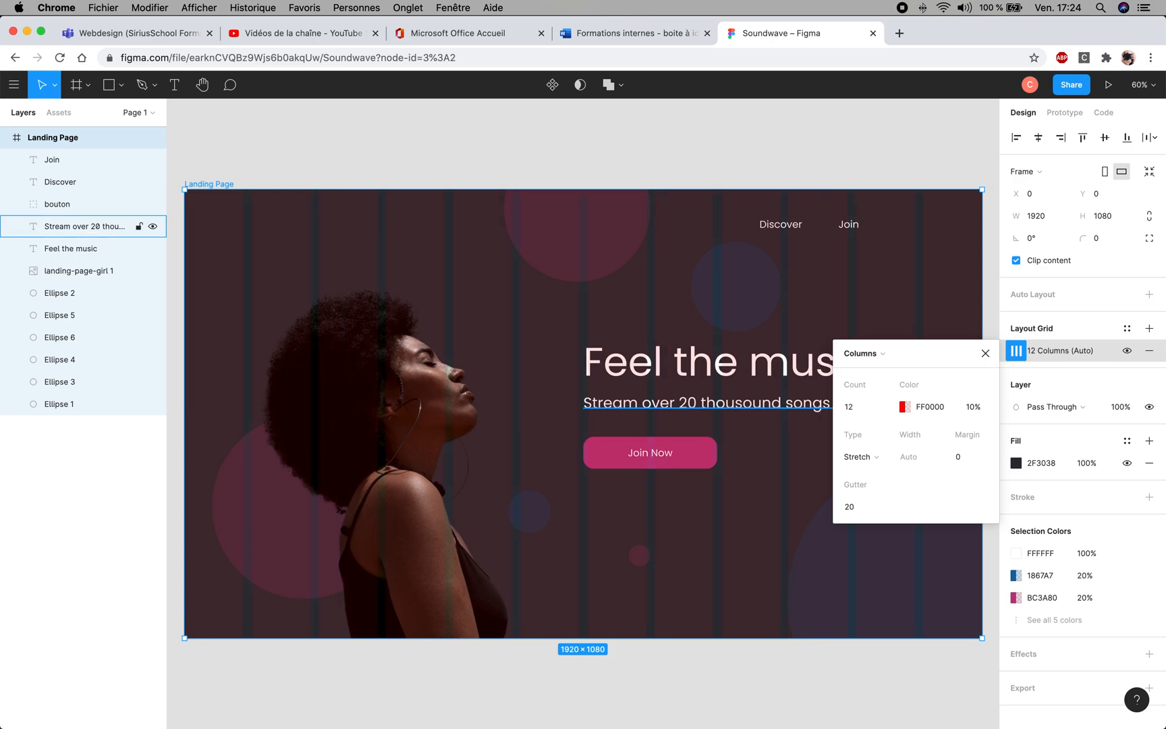
{"action": "left_click", "coordinate": [990, 358]}
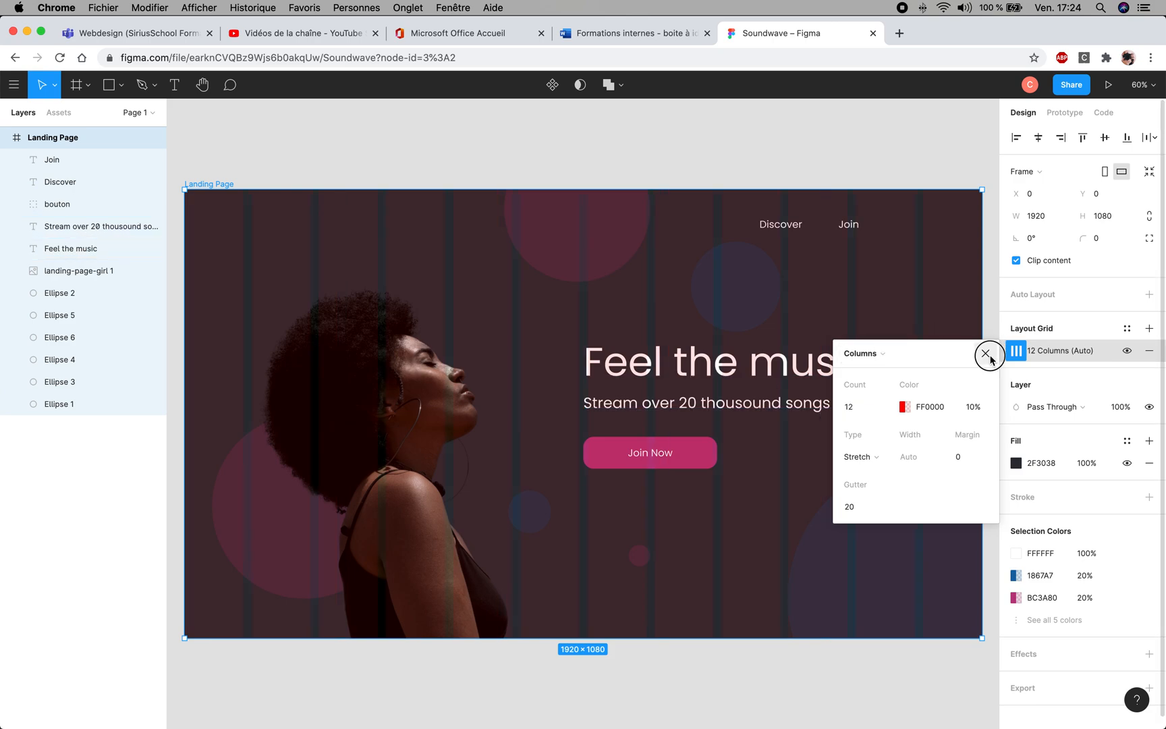
{"action": "left_click", "coordinate": [877, 167]}
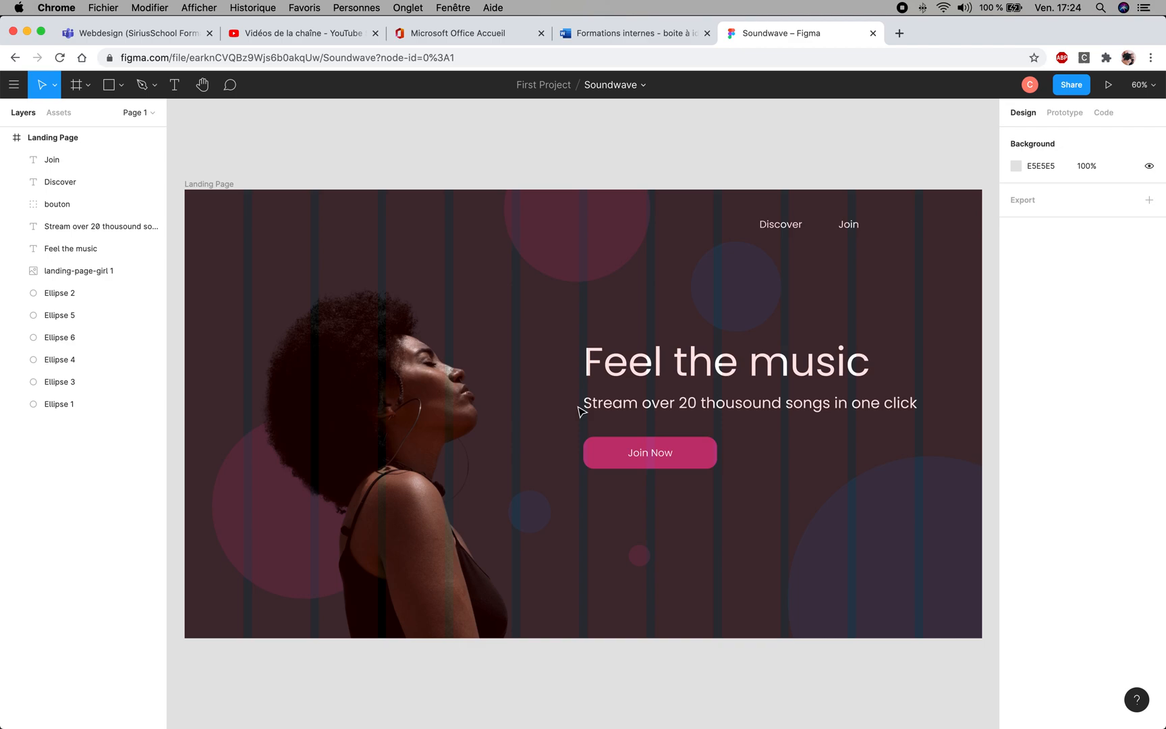
- Move the "Feel the music" heading to about X 970, Y 336, flush with the start of the seventh grid column
{"action": "scroll", "coordinate": [579, 409], "scroll_direction": "up", "scroll_amount": 5}
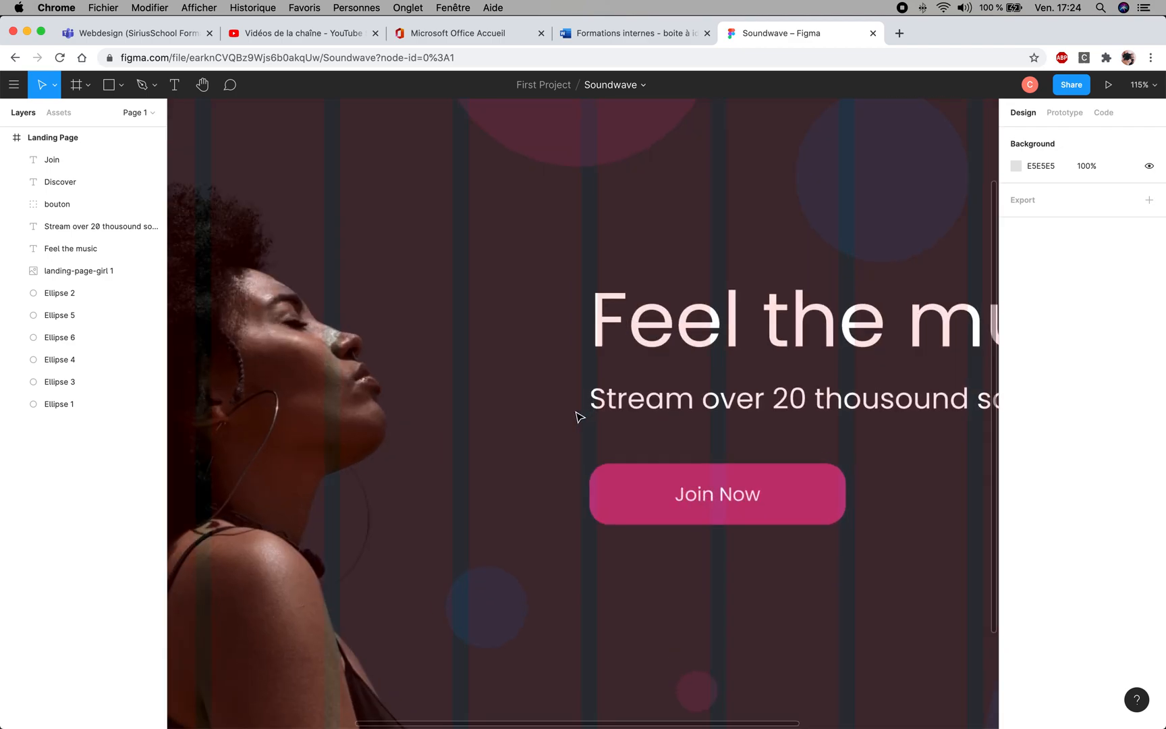
{"action": "scroll", "coordinate": [579, 416], "scroll_direction": "up", "scroll_amount": 5}
{"action": "left_click_drag", "start_coordinate": [737, 347], "coordinate": [499, 398]}
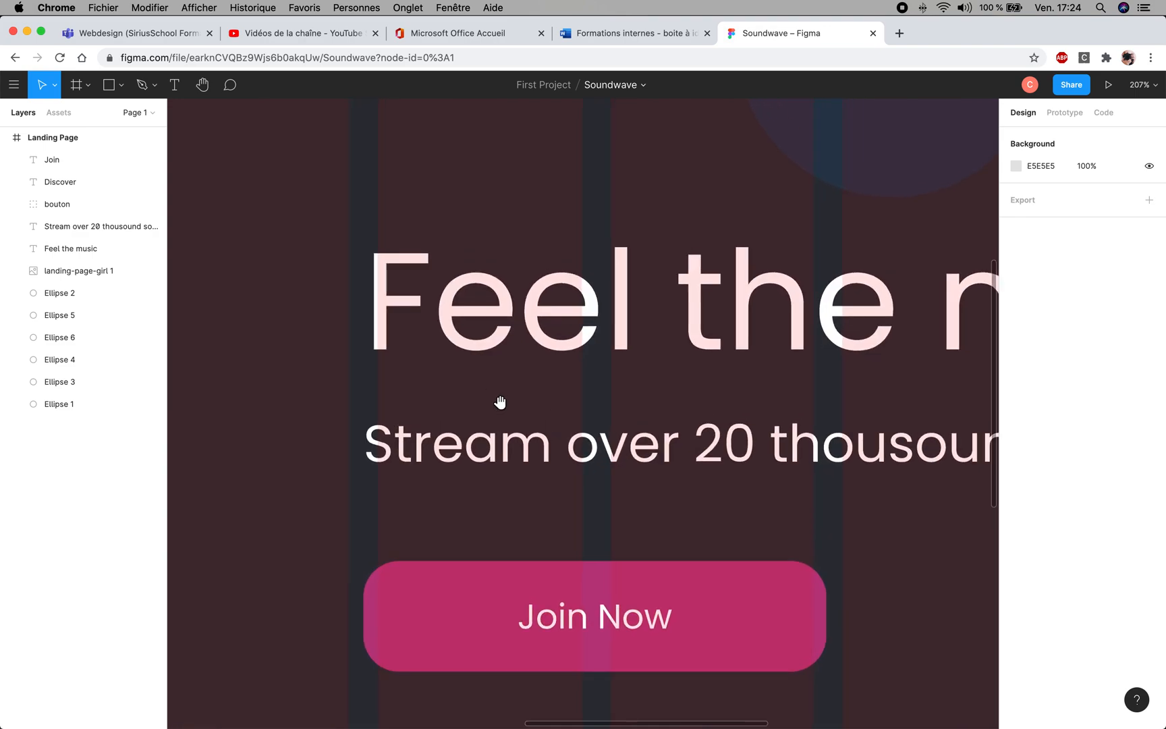
{"action": "left_click", "coordinate": [399, 303]}
{"action": "mouse_move", "coordinate": [398, 304]}
{"action": "left_mouse_down"}
{"action": "mouse_move", "coordinate": [520, 309]}
{"action": "mouse_move", "coordinate": [400, 297]}
{"action": "mouse_move", "coordinate": [410, 294]}
{"action": "left_mouse_up"}
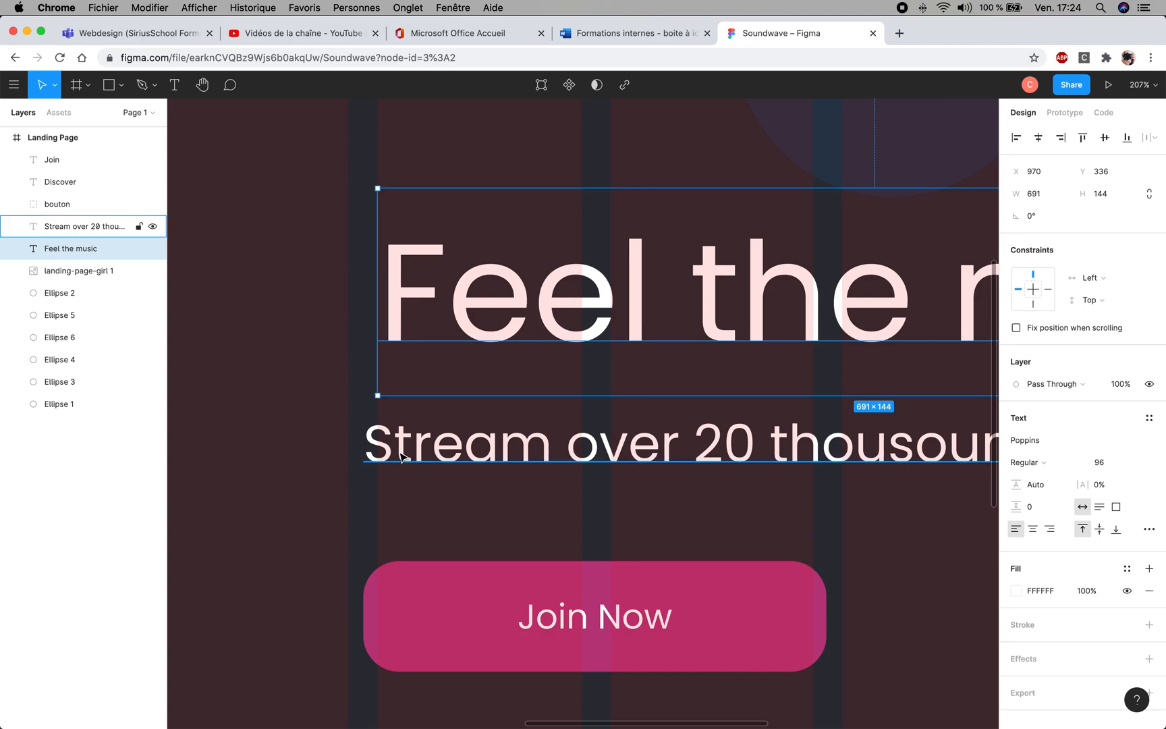
- Align the tagline and the "Join Now" button with the start of the seventh grid column, lowering the button slightly
{"action": "mouse_move", "coordinate": [403, 457]}
{"action": "left_mouse_down"}
{"action": "mouse_move", "coordinate": [427, 455]}
{"action": "mouse_move", "coordinate": [416, 455]}
{"action": "left_mouse_up"}
{"action": "left_click_drag", "start_coordinate": [399, 614], "coordinate": [414, 642]}
{"action": "left_click", "coordinate": [225, 413]}
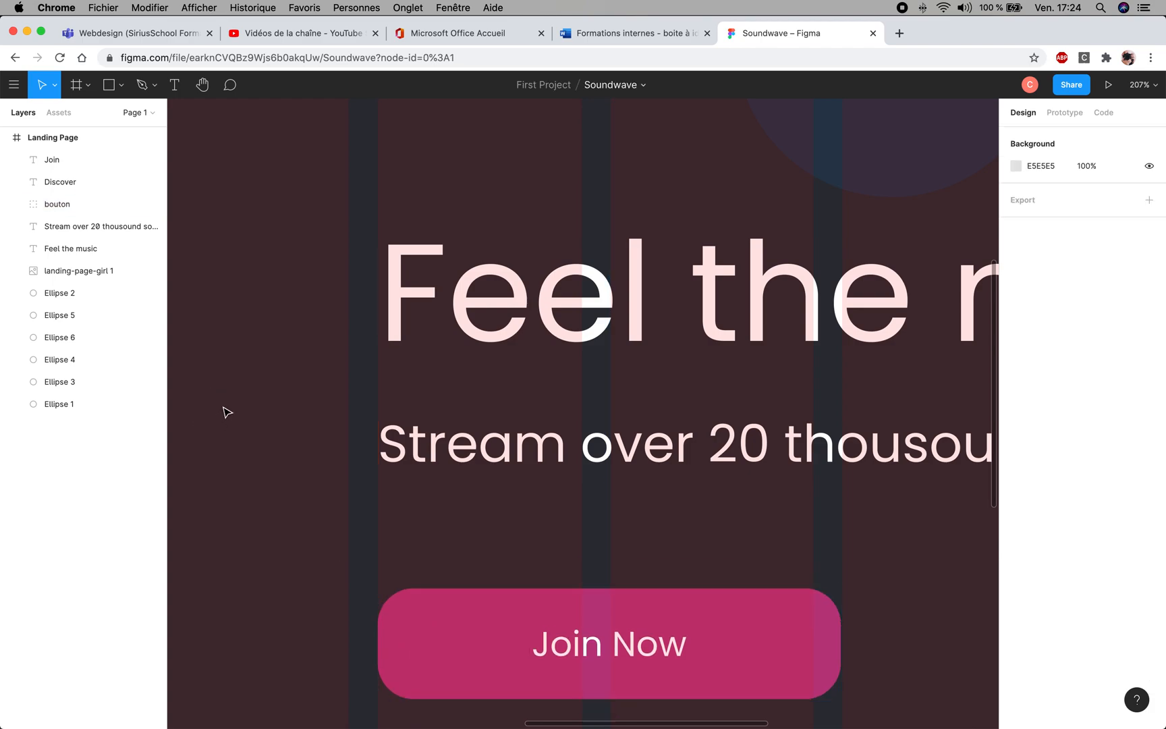
{"action": "left_click", "coordinate": [531, 480]}
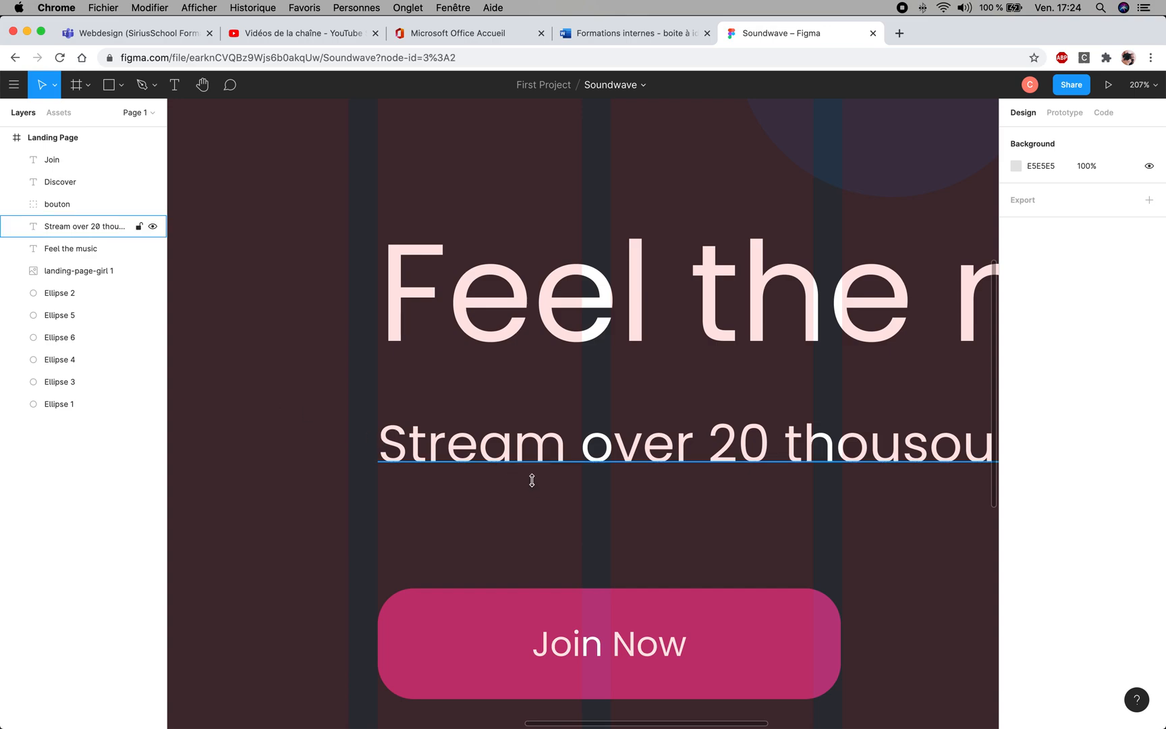
{"action": "left_click", "coordinate": [288, 421]}
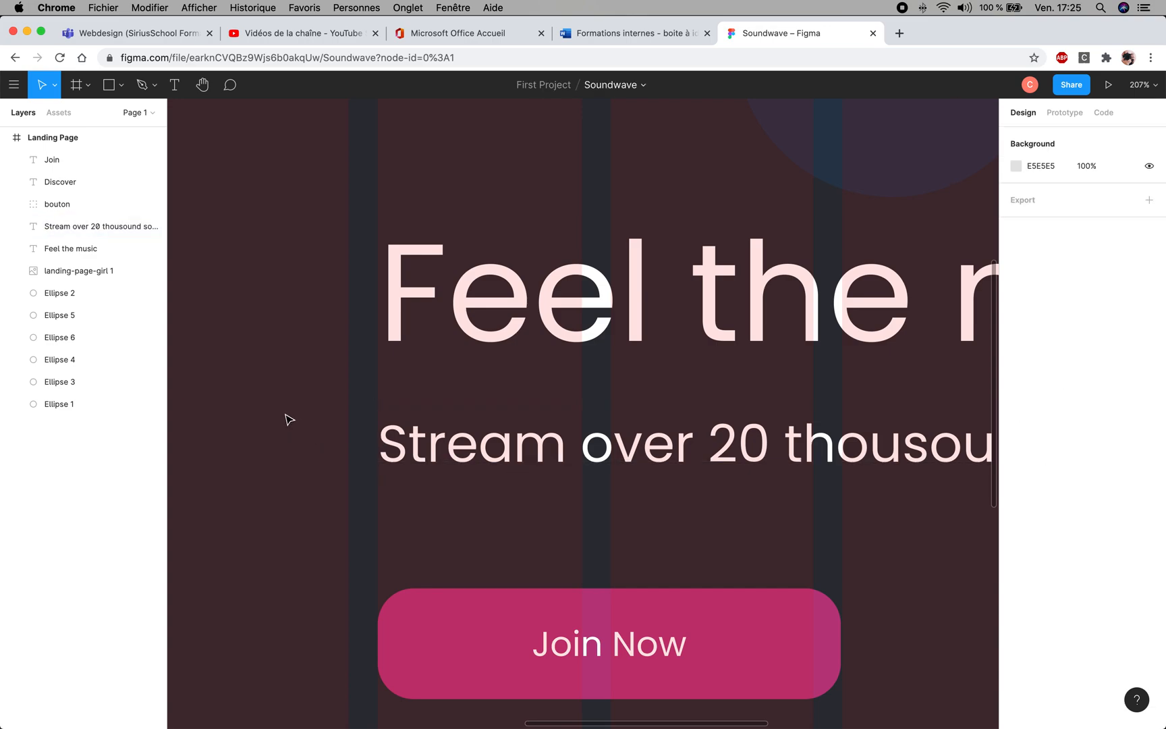
{"action": "scroll", "coordinate": [624, 435], "scroll_direction": "down", "scroll_amount": 3}
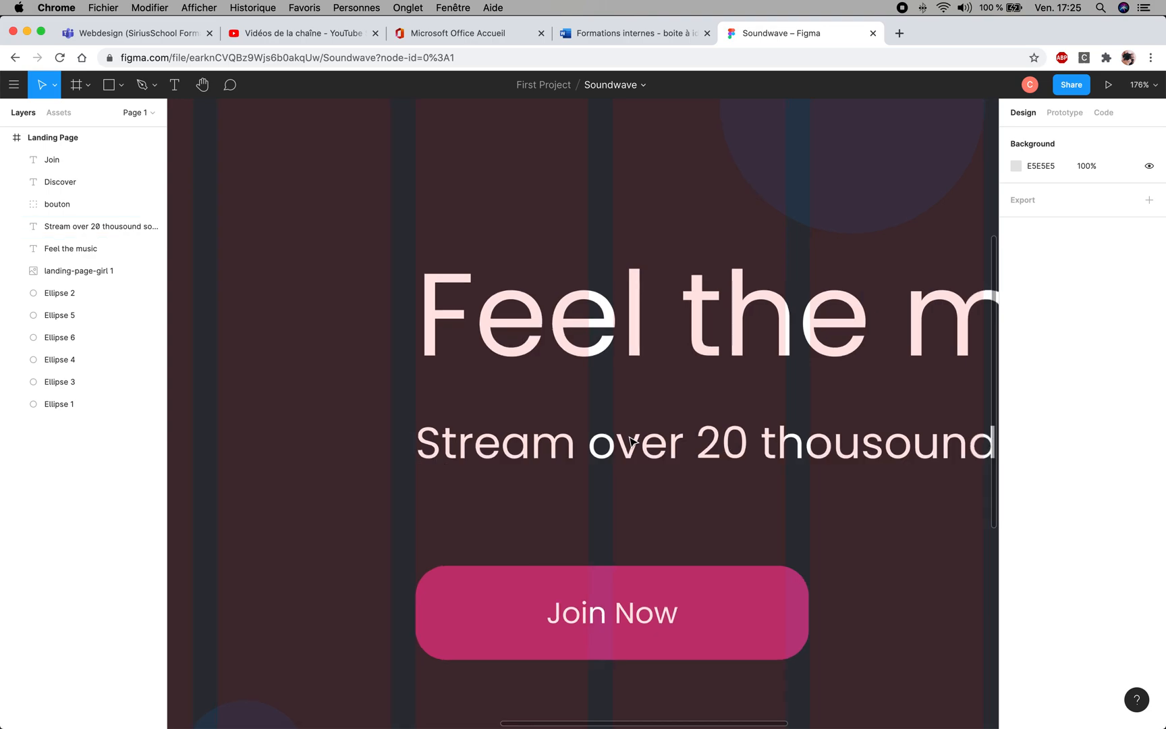
- Move the woman's image to about X 142, Y 231, flush with the end of the first grid column
{"action": "scroll", "coordinate": [633, 442], "scroll_direction": "down", "scroll_amount": 3}
{"action": "scroll", "coordinate": [633, 442], "scroll_direction": "down", "scroll_amount": 2}
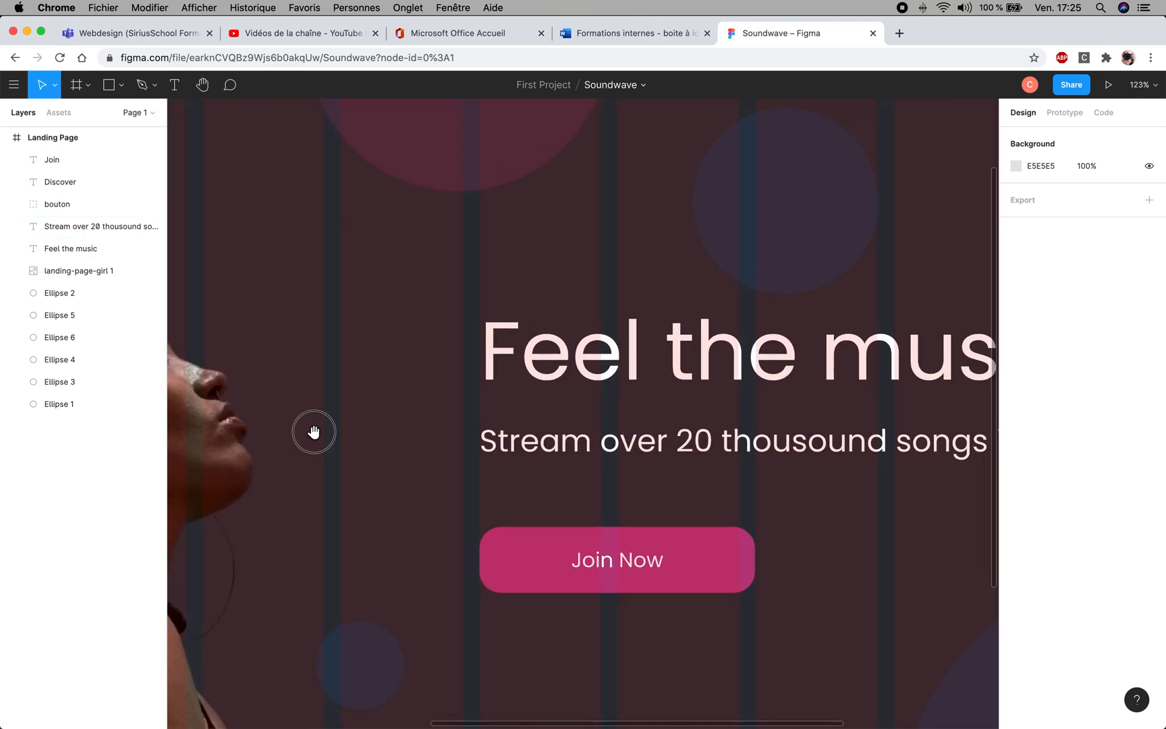
{"action": "left_click_drag", "start_coordinate": [312, 430], "coordinate": [534, 395]}
{"action": "left_click_drag", "start_coordinate": [381, 387], "coordinate": [741, 320]}
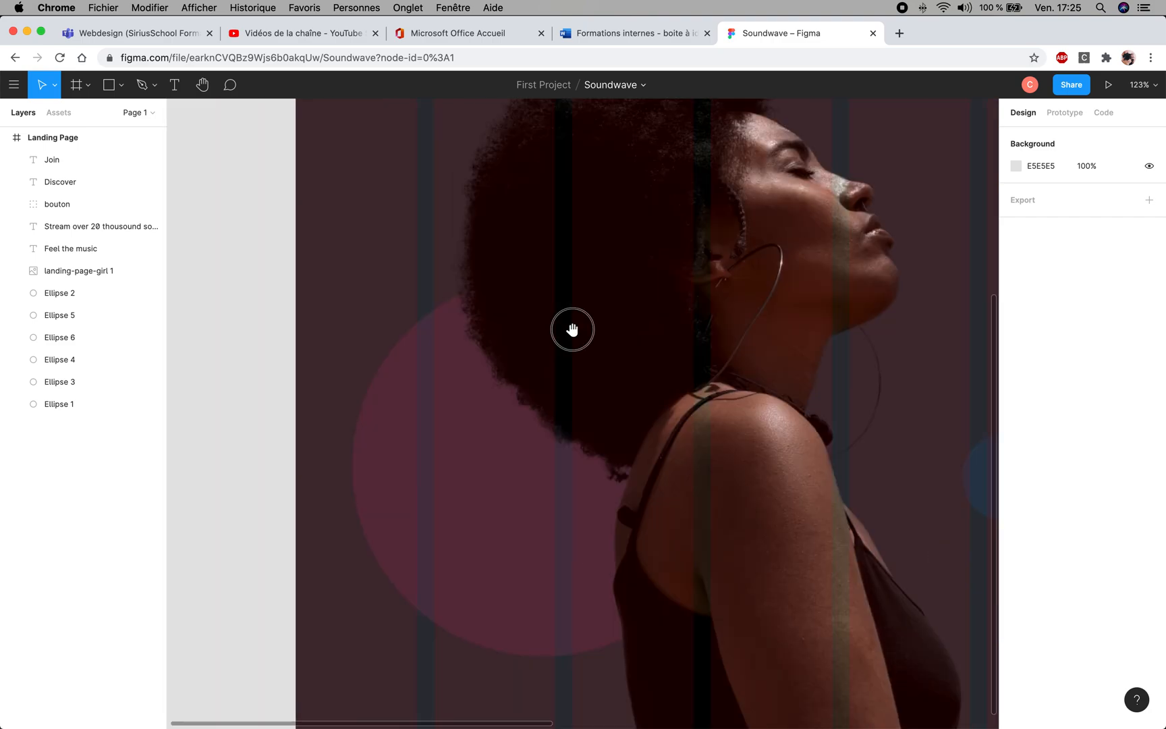
{"action": "left_click_drag", "start_coordinate": [572, 328], "coordinate": [485, 354]}
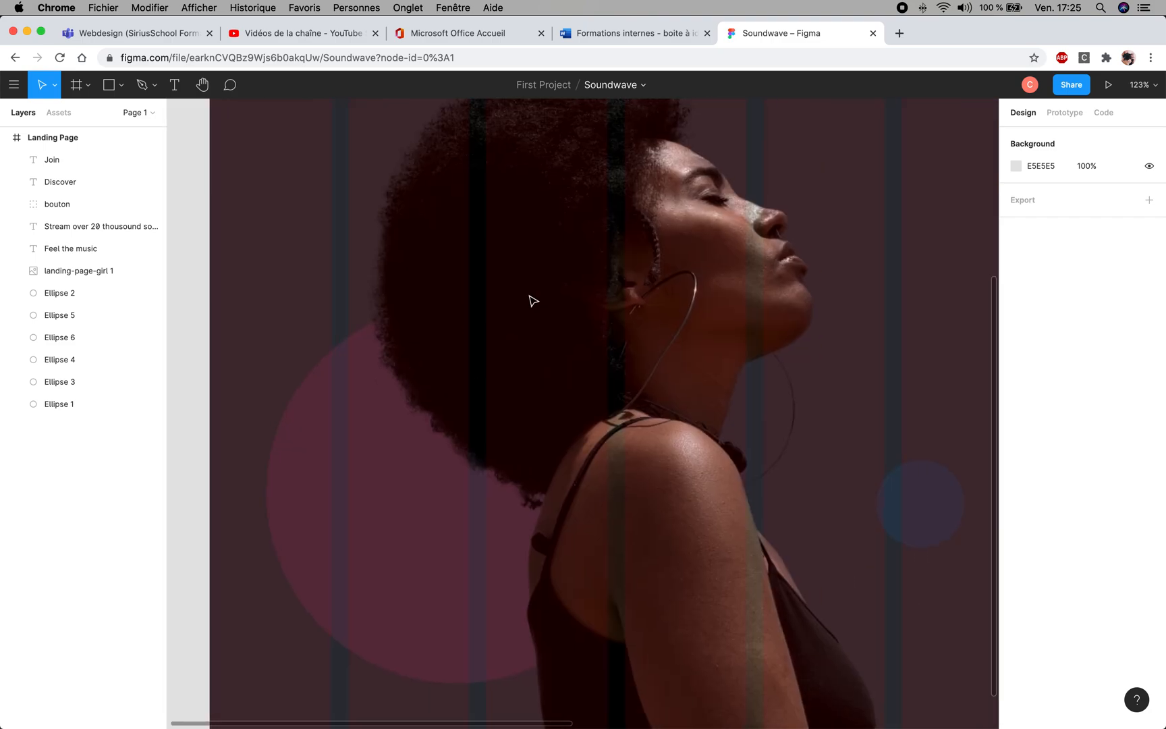
{"action": "left_click_drag", "start_coordinate": [538, 294], "coordinate": [507, 297]}
{"action": "left_click", "coordinate": [509, 297]}
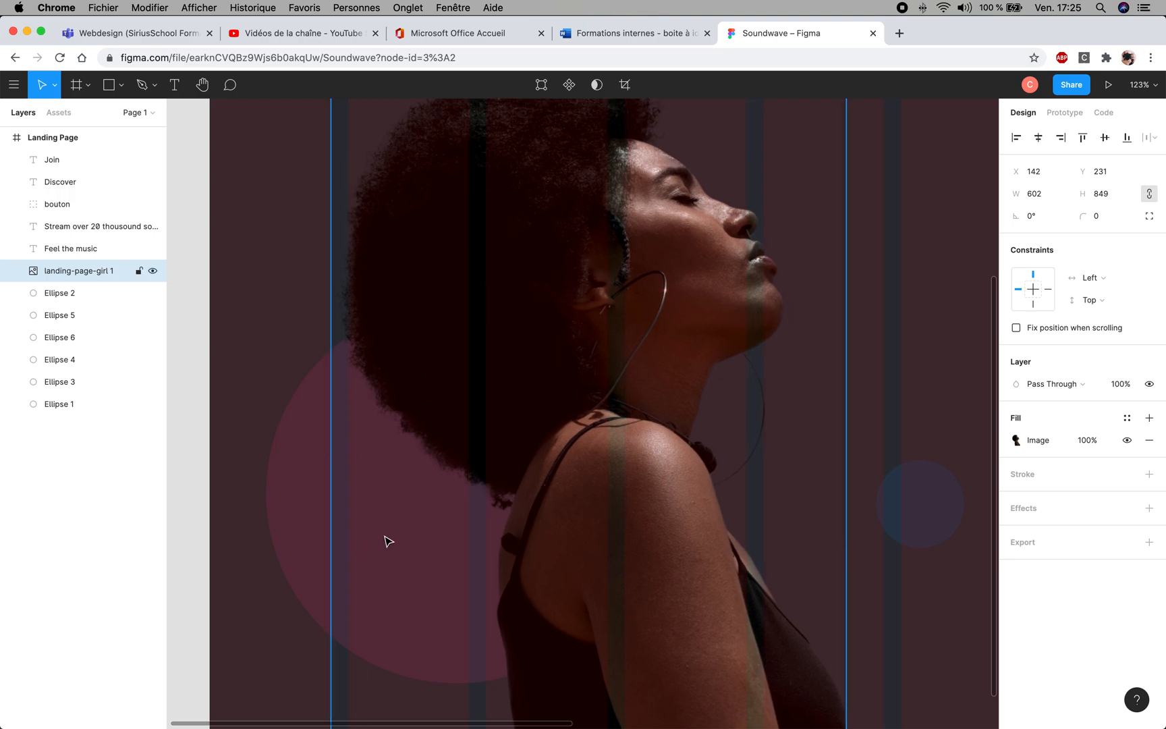
{"action": "left_click", "coordinate": [909, 380]}
- Align the "Discover" link with the start of the tenth grid column at about X 1455, and "Join" with the start of the eleventh
{"action": "key", "text": "space"}
{"action": "left_click_drag", "start_coordinate": [856, 280], "coordinate": [742, 183]}
{"action": "left_click_drag", "start_coordinate": [754, 349], "coordinate": [587, 631]}
{"action": "left_click_drag", "start_coordinate": [741, 237], "coordinate": [590, 425]}
{"action": "left_click_drag", "start_coordinate": [684, 242], "coordinate": [338, 246]}
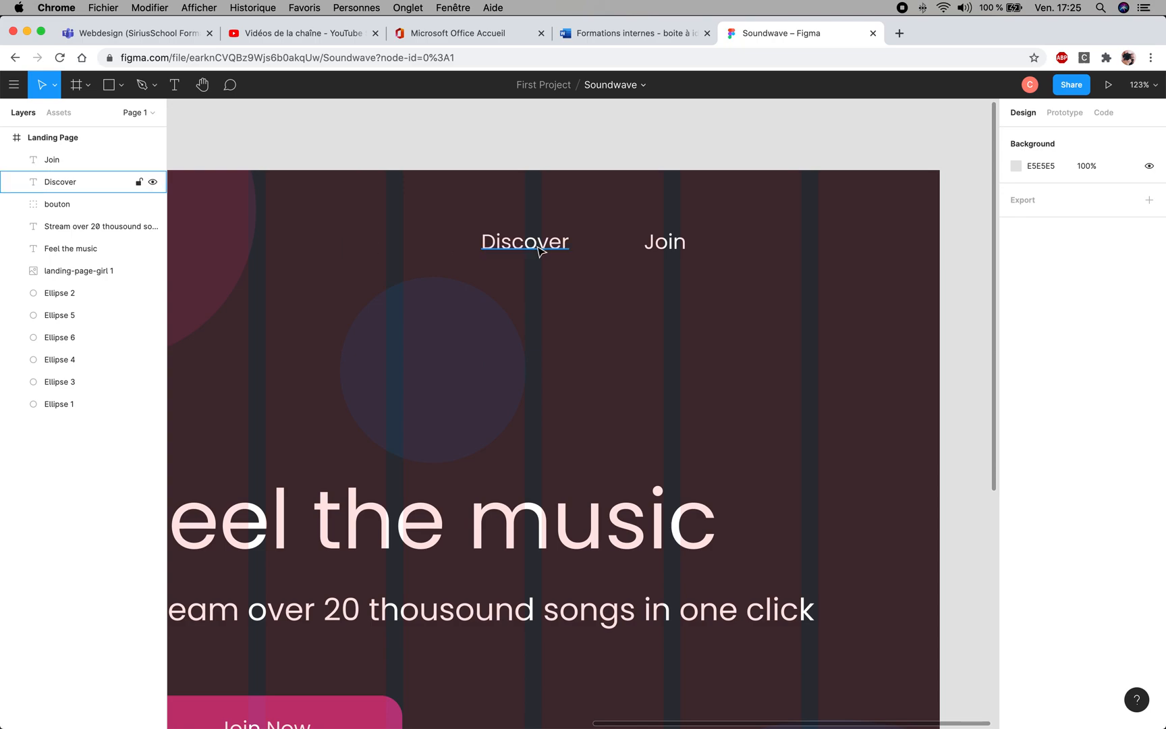
{"action": "left_click_drag", "start_coordinate": [439, 377], "coordinate": [502, 343]}
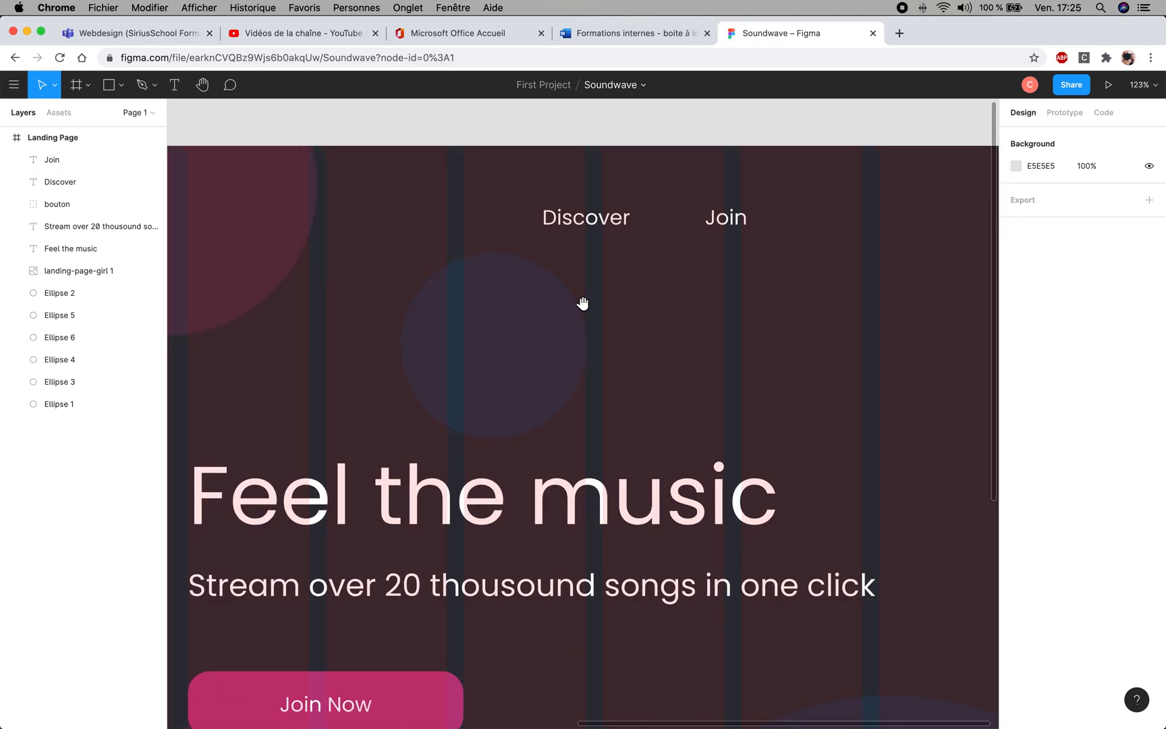
{"action": "left_click_drag", "start_coordinate": [591, 219], "coordinate": [654, 225]}
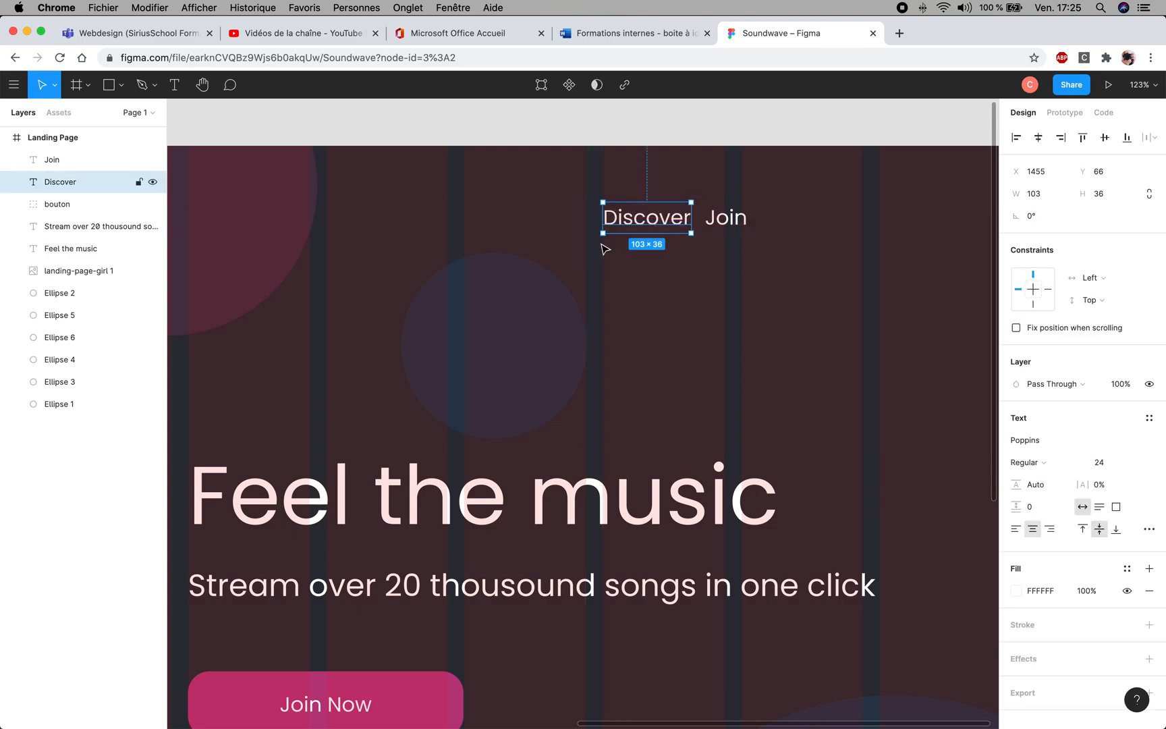
{"action": "left_click_drag", "start_coordinate": [737, 226], "coordinate": [774, 225]}
{"action": "left_click", "coordinate": [807, 308]}
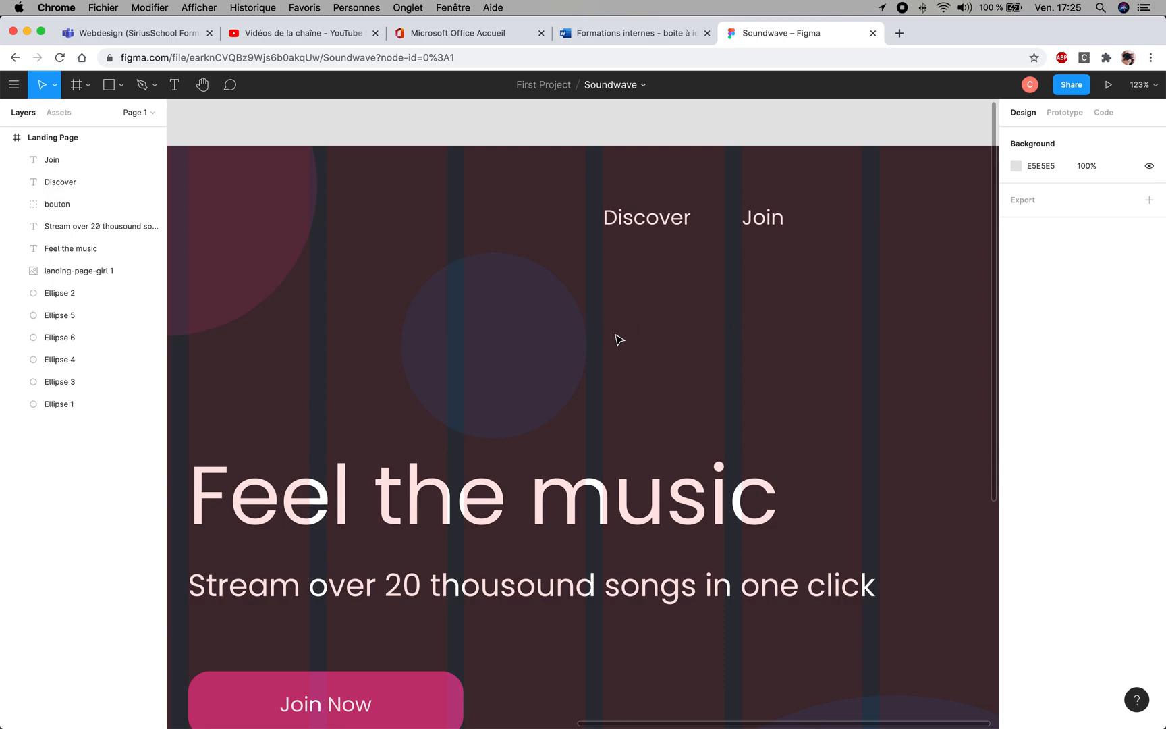
- Group the "Feel the music" heading, the tagline and the "Join Now" button
{"action": "scroll", "coordinate": [619, 342], "scroll_direction": "down", "scroll_amount": 5}
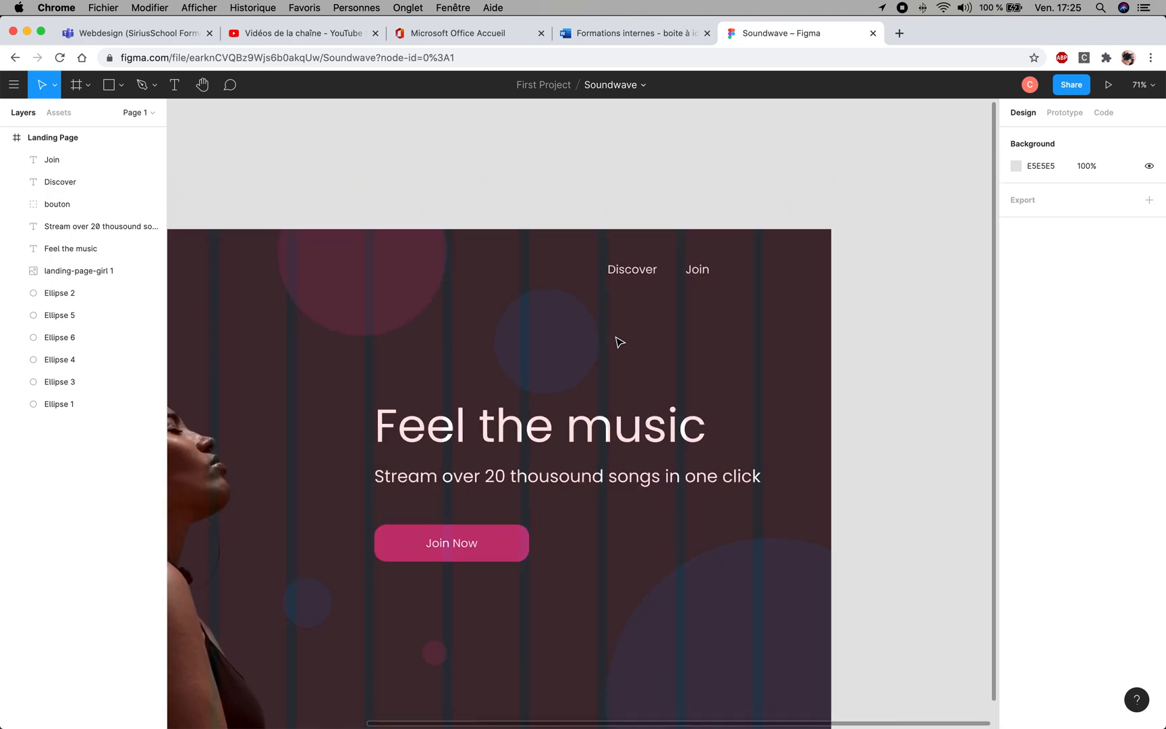
{"action": "scroll", "coordinate": [619, 342], "scroll_direction": "down", "scroll_amount": 3}
{"action": "left_click_drag", "start_coordinate": [432, 372], "coordinate": [541, 352]}
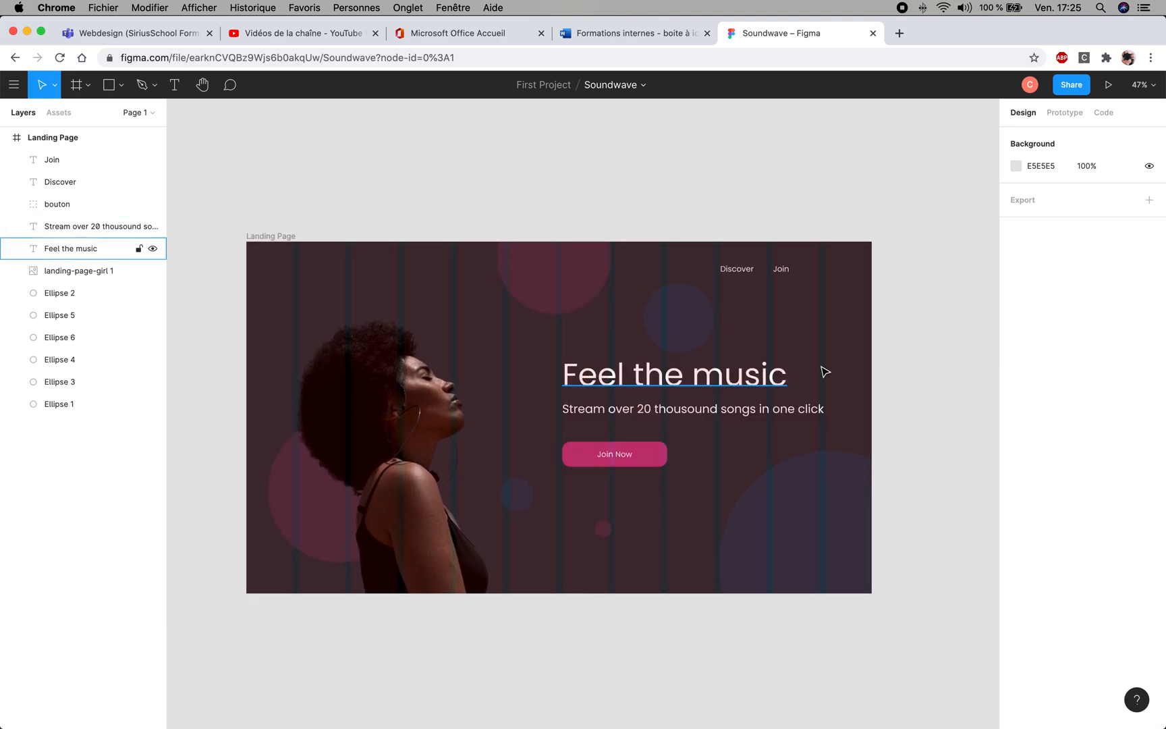
{"action": "left_click", "coordinate": [736, 383]}
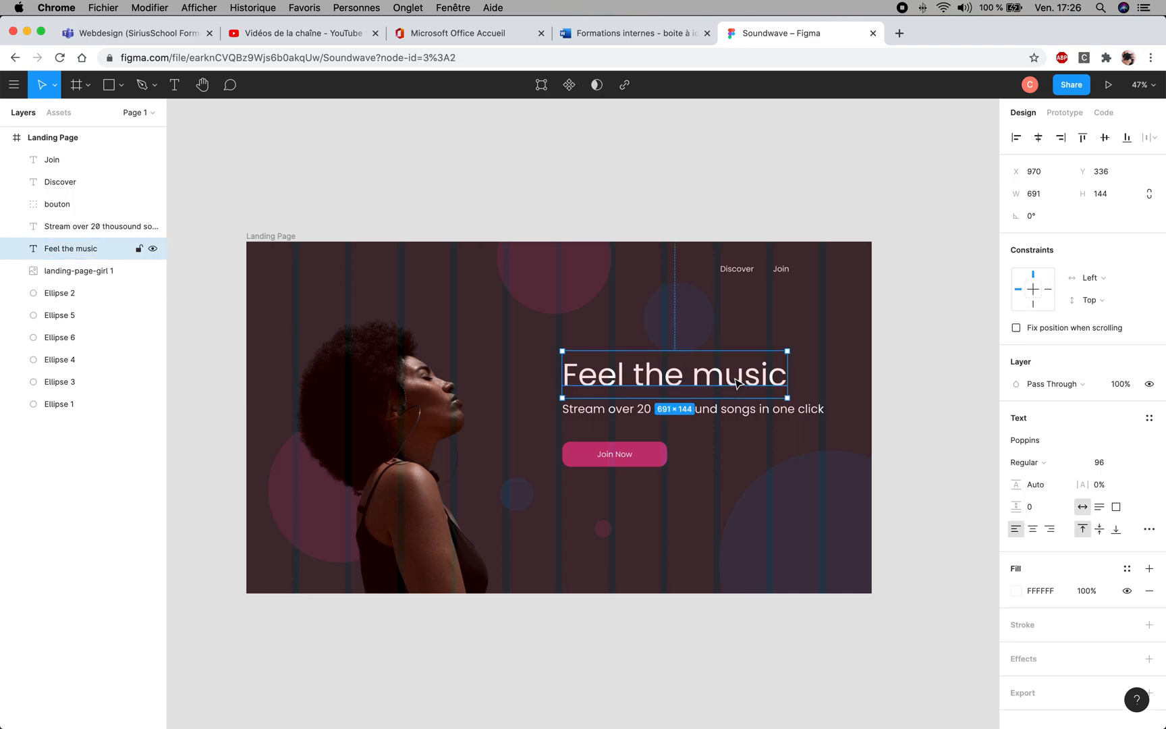
{"action": "left_click", "coordinate": [627, 409], "text": "shift"}
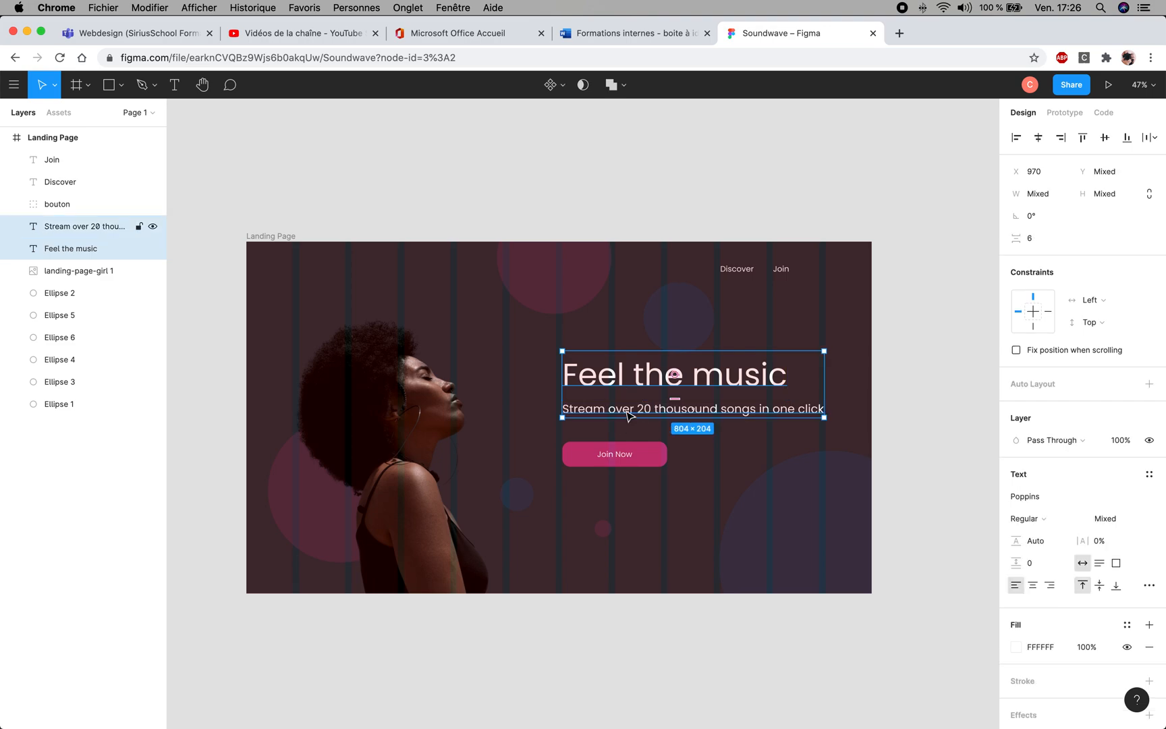
{"action": "left_click", "coordinate": [627, 458], "text": "shift"}
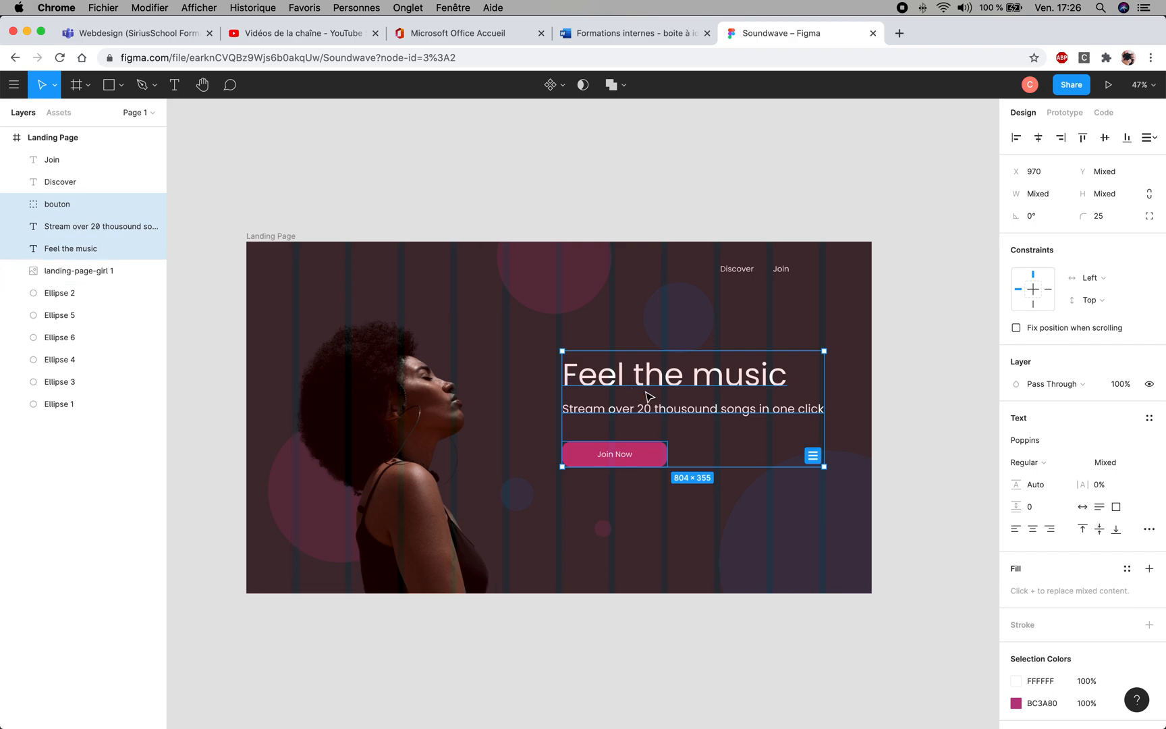
{"action": "key", "text": "super+g"}
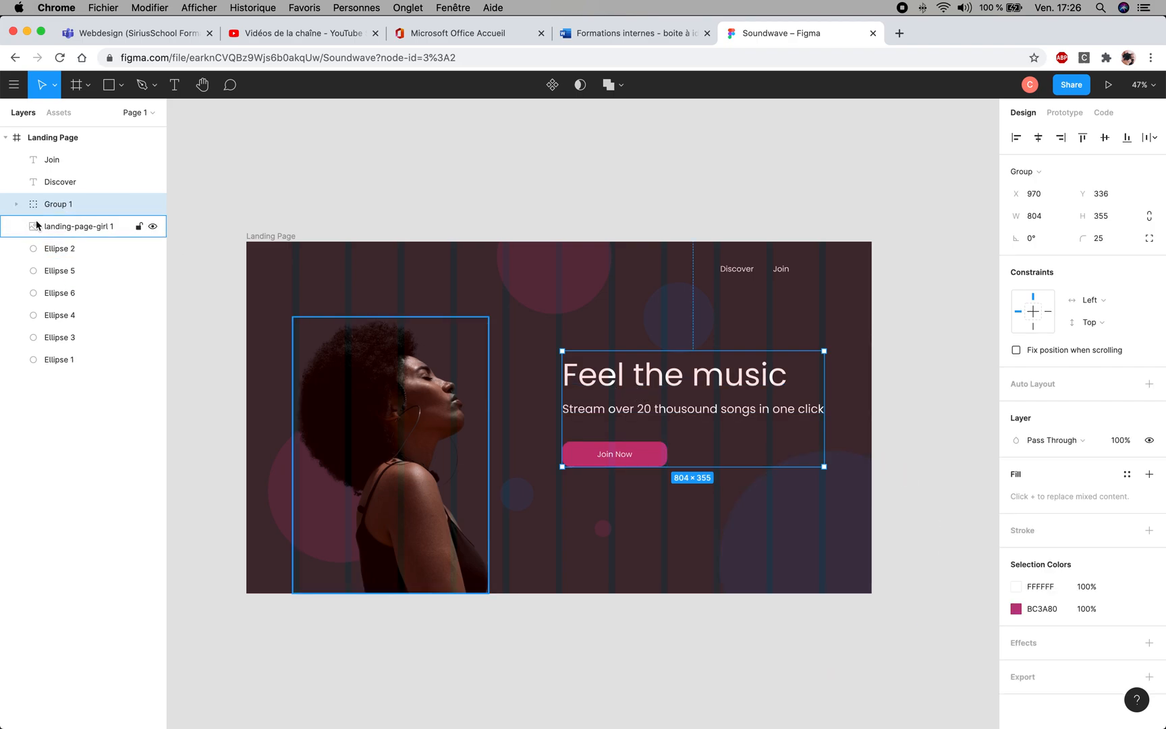
- Rename the group containing the heading, tagline and button as "textes"
{"action": "double_click", "coordinate": [66, 206]}
{"action": "type", "text": "te"}
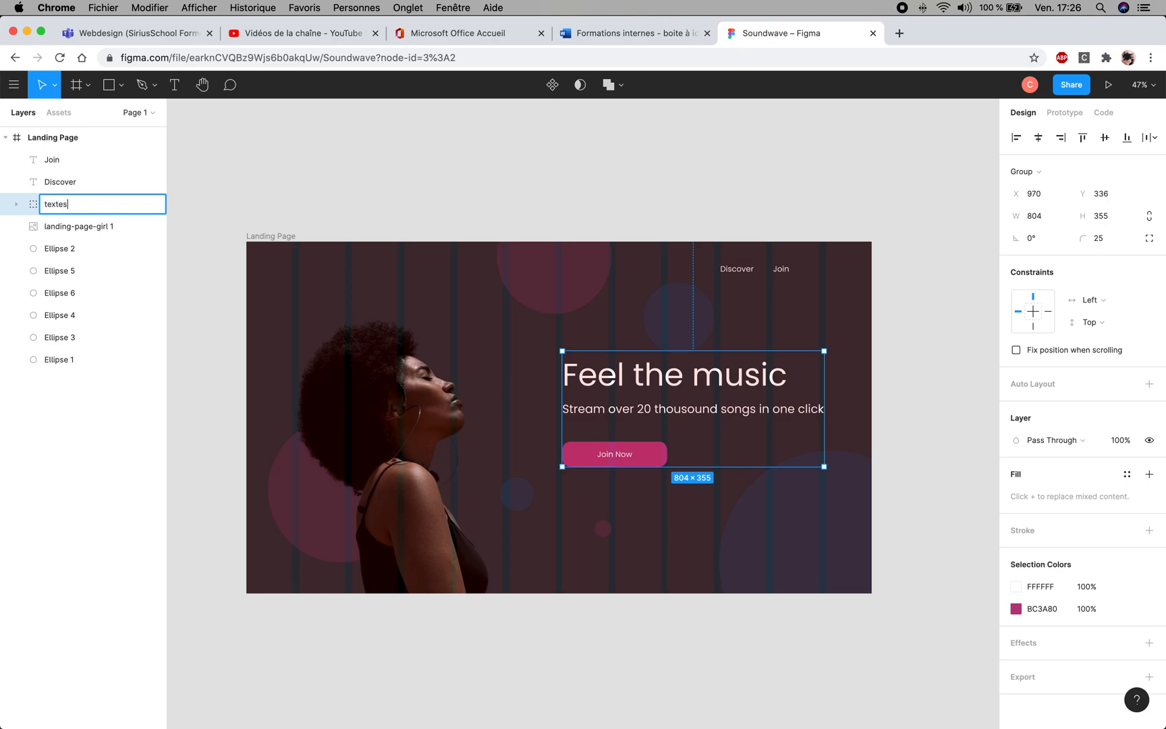
{"action": "type", "text": "xtes"}
{"action": "key", "text": "Return"}
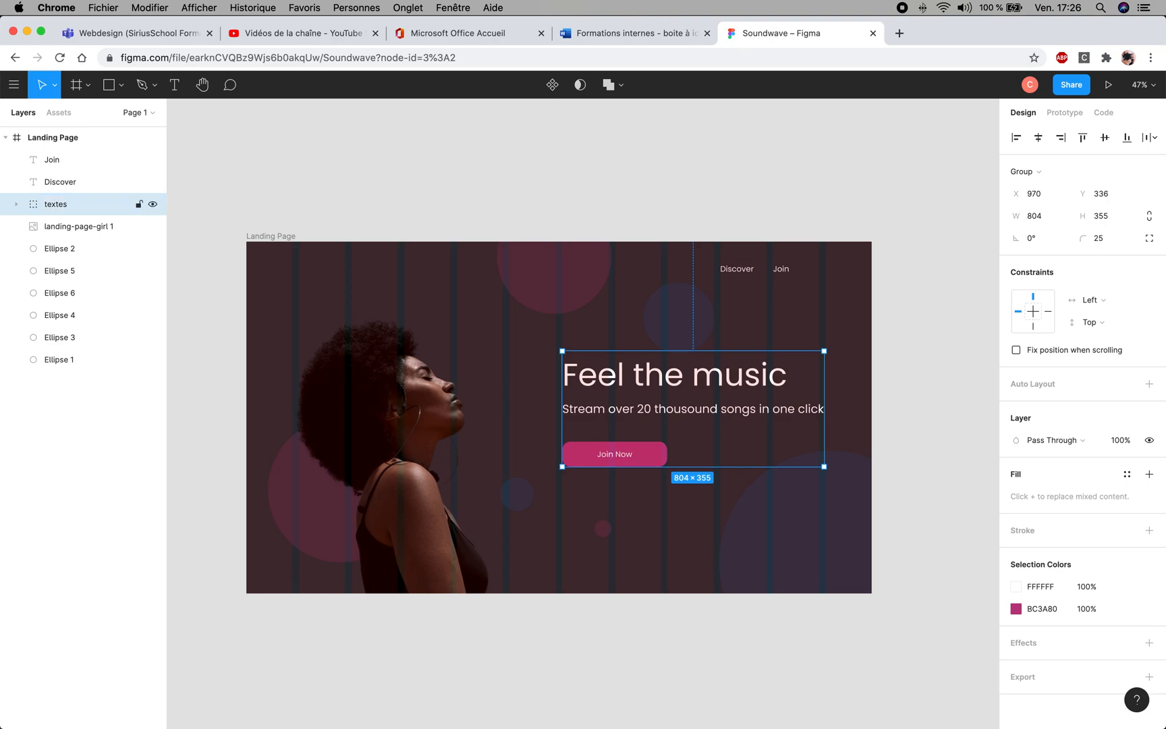
- Lower the "textes" group to Y 362, centring it vertically in the Landing Page frame while keeping X 970
{"action": "left_click_drag", "start_coordinate": [597, 383], "coordinate": [597, 386]}
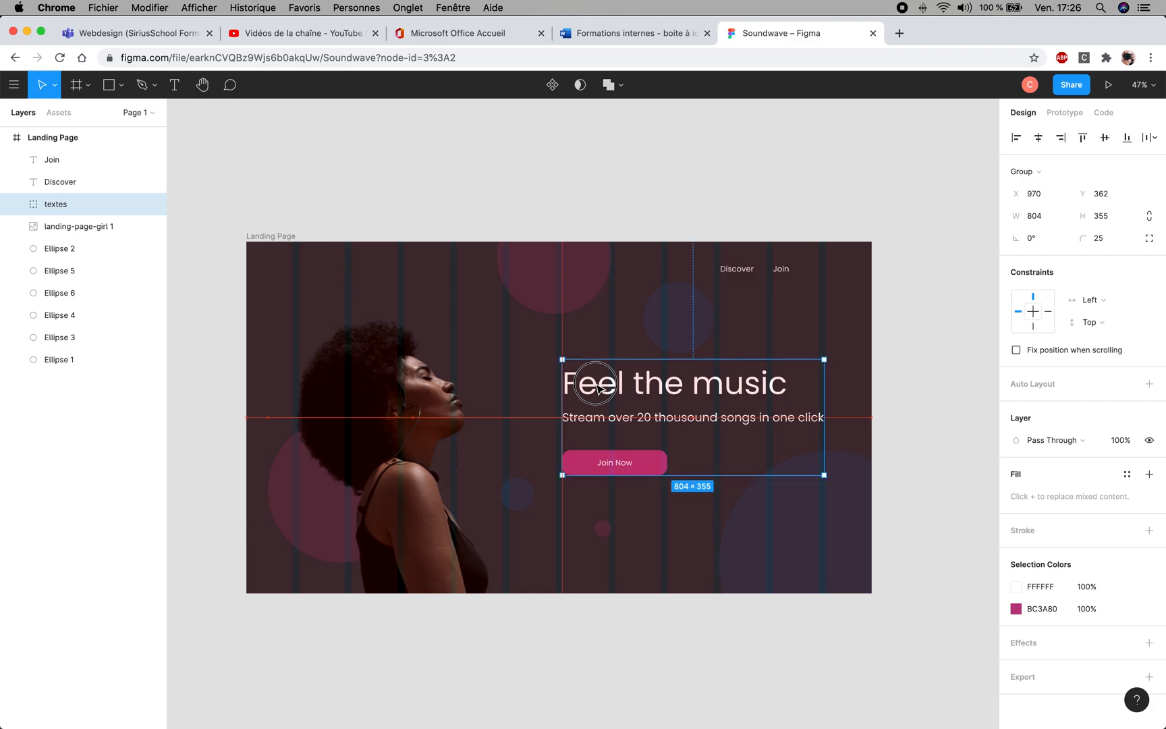
{"action": "left_click_drag", "start_coordinate": [597, 388], "coordinate": [597, 388]}
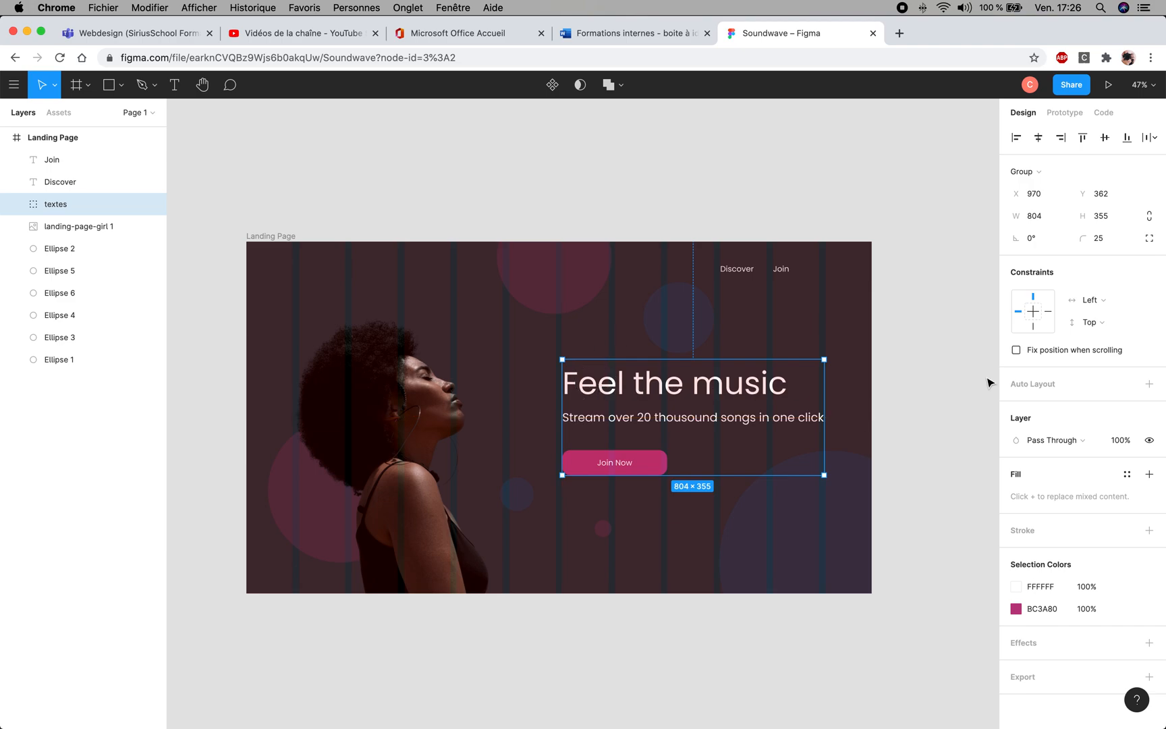
{"action": "left_click", "coordinate": [941, 353]}
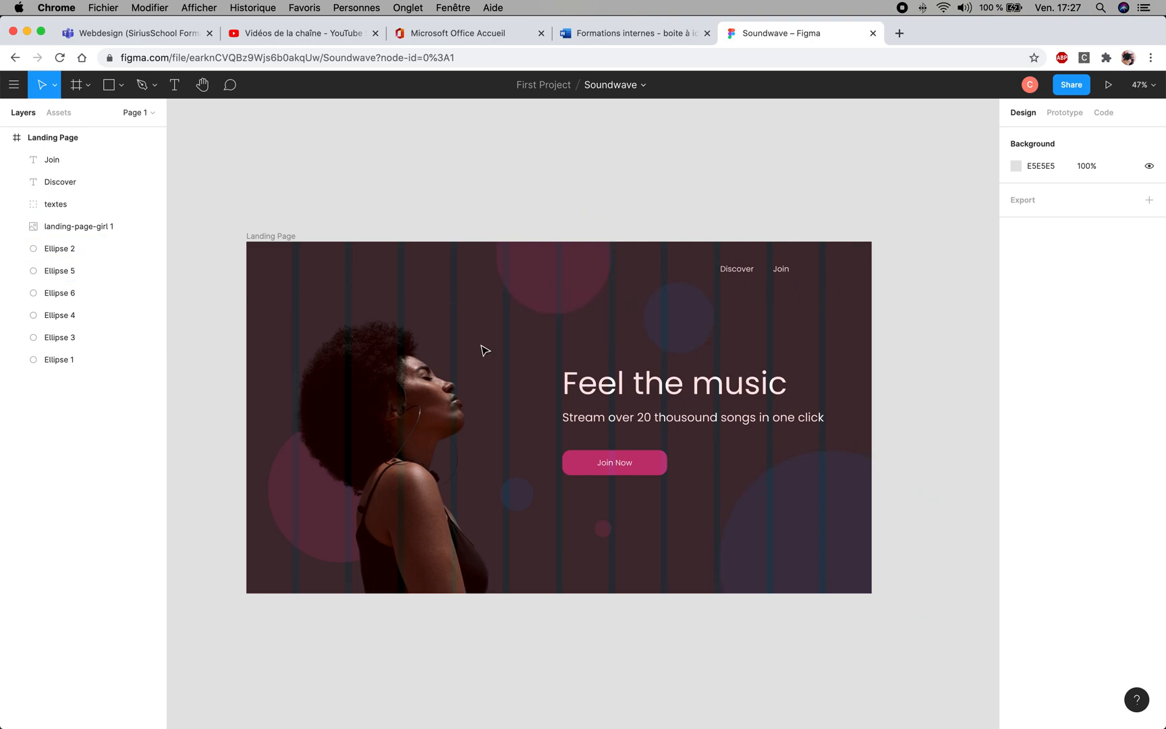
- Hide the 12-column layout grid of the Landing Page frame
{"action": "left_click", "coordinate": [75, 139]}
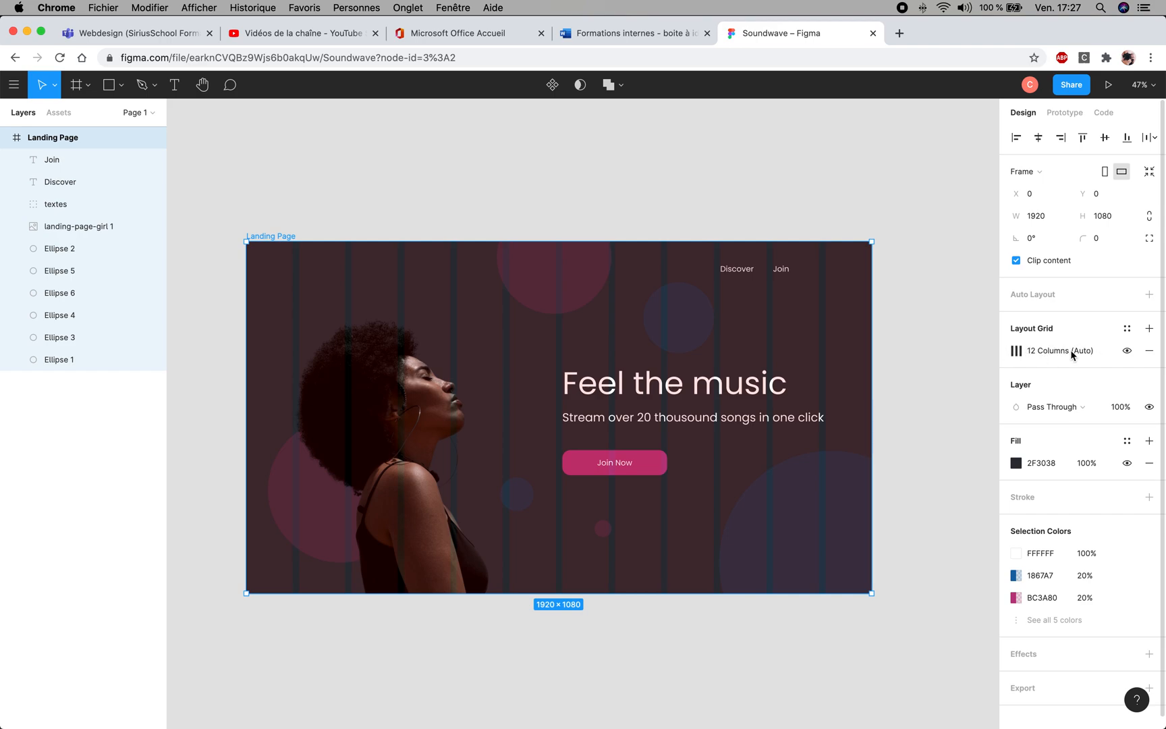
{"action": "left_click", "coordinate": [1127, 351]}
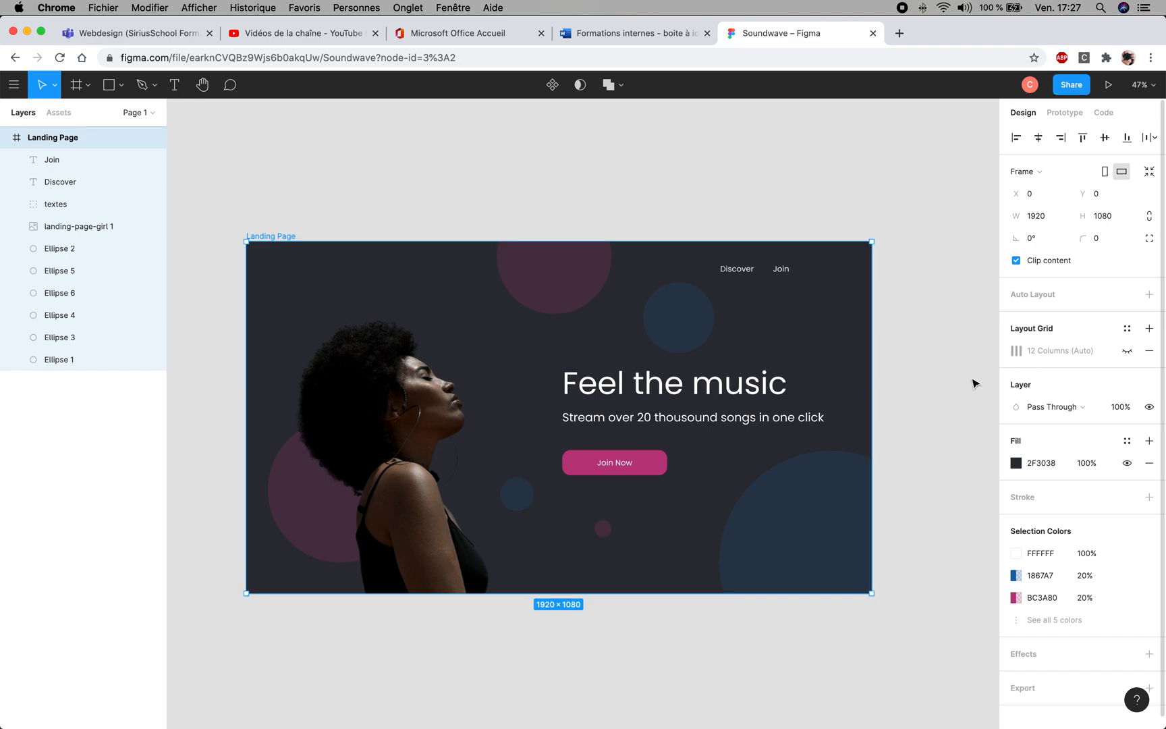
{"action": "left_click", "coordinate": [869, 262]}
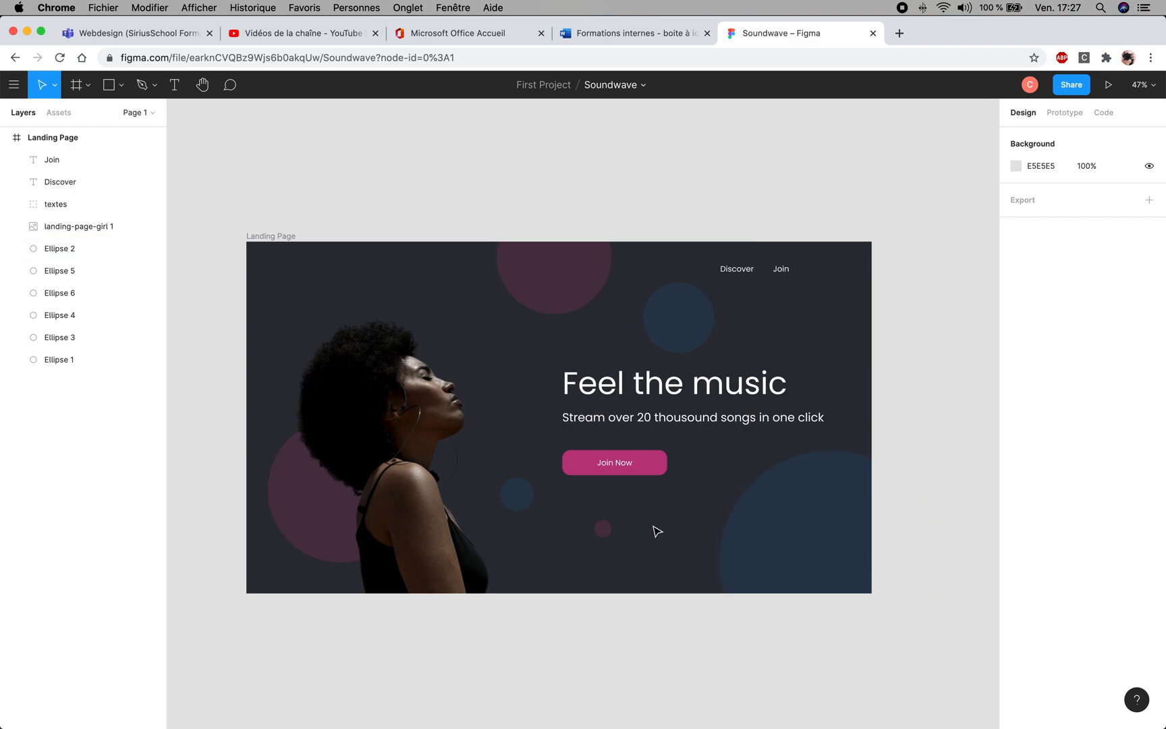
{"action": "left_click_drag", "start_coordinate": [565, 531], "coordinate": [613, 505]}
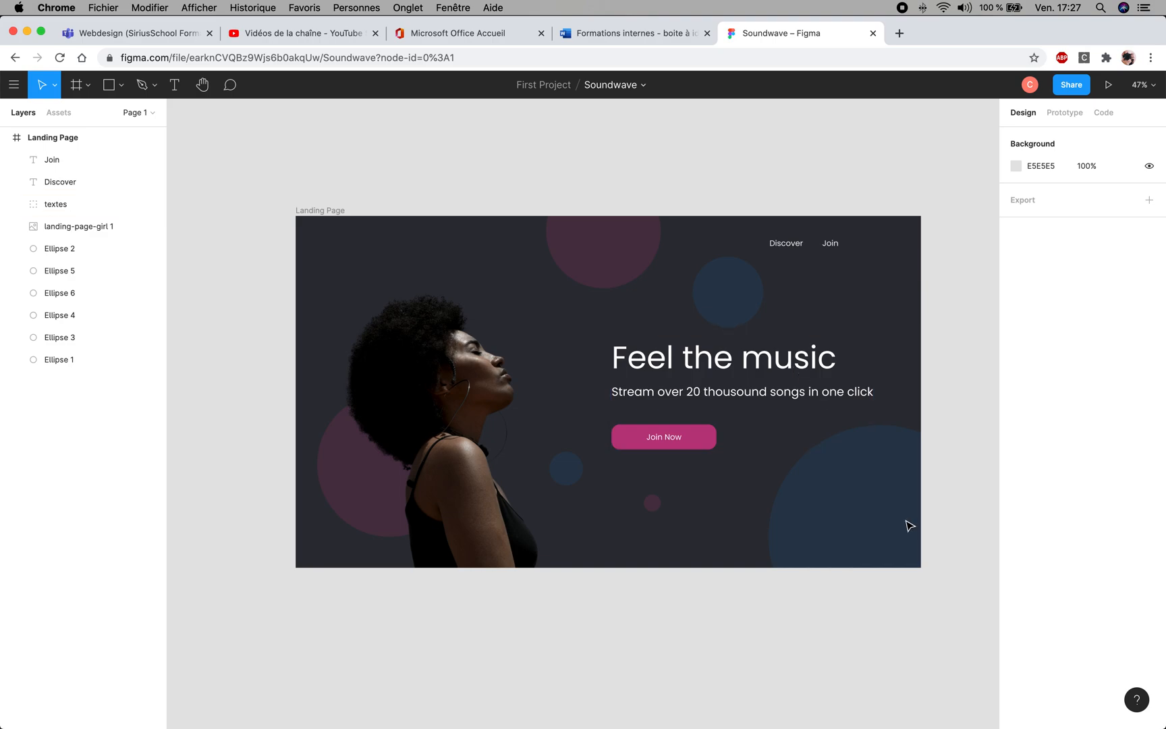
{"action": "left_click", "coordinate": [836, 485]}
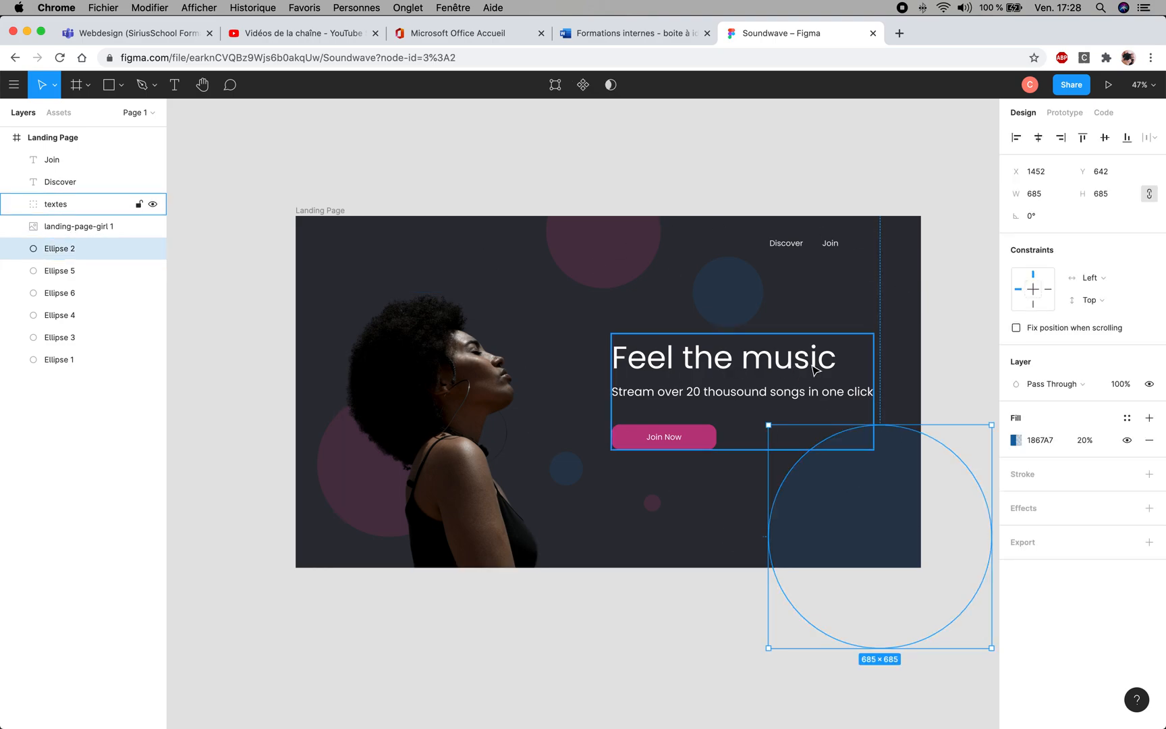
{"action": "left_click", "coordinate": [950, 299]}
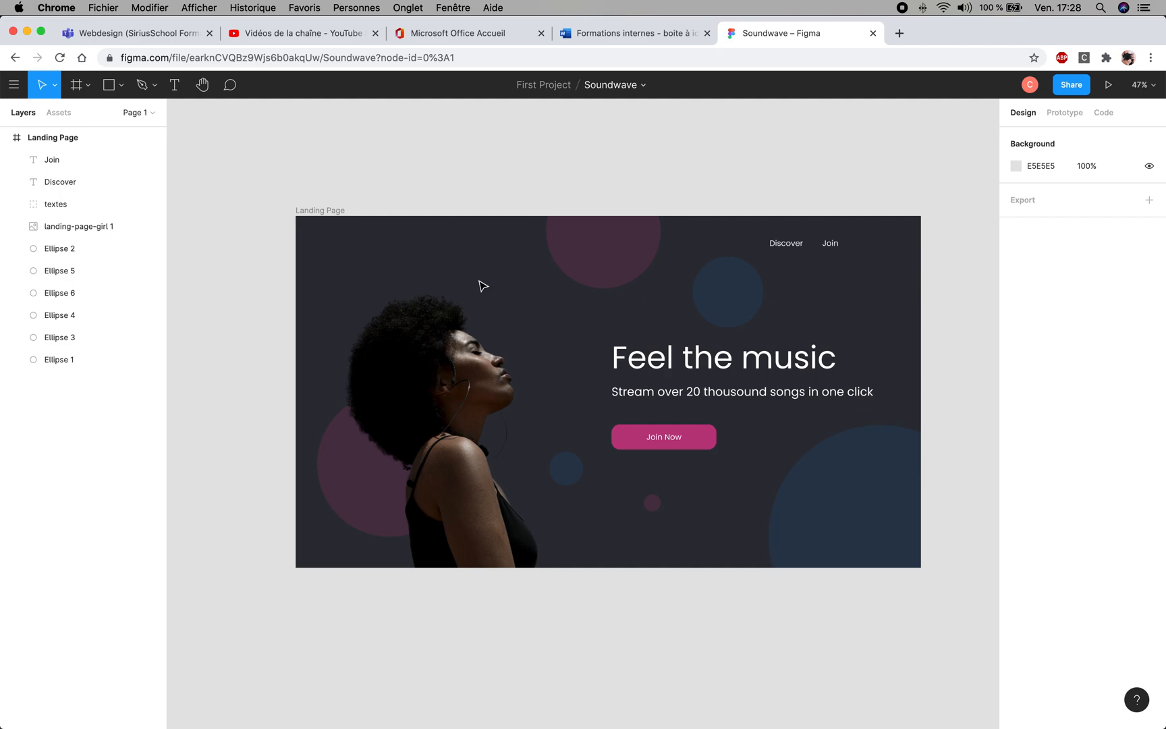
{"action": "scroll", "coordinate": [493, 291], "scroll_direction": "down", "scroll_amount": 1}
{"action": "scroll", "coordinate": [492, 291], "scroll_direction": "up", "scroll_amount": 2}
{"action": "scroll", "coordinate": [496, 296], "scroll_direction": "up", "scroll_amount": 3}
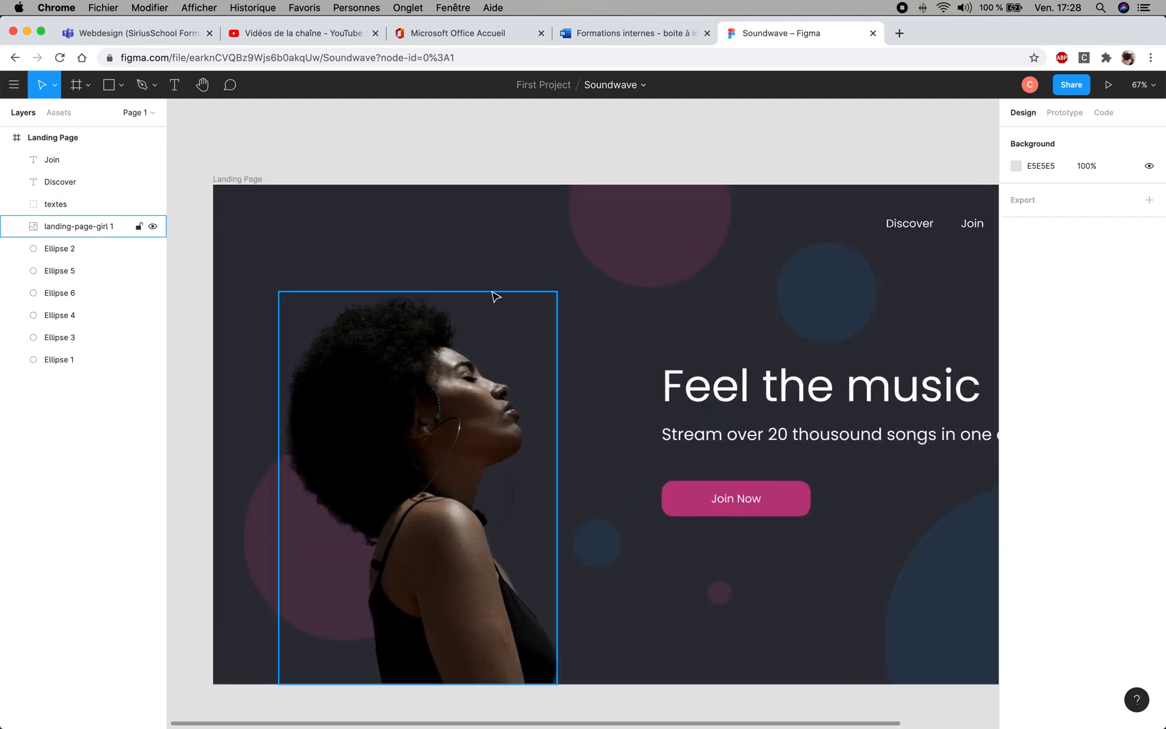
{"action": "scroll", "coordinate": [494, 297], "scroll_direction": "up", "scroll_amount": 2}
{"action": "left_click_drag", "start_coordinate": [476, 260], "coordinate": [559, 327]}
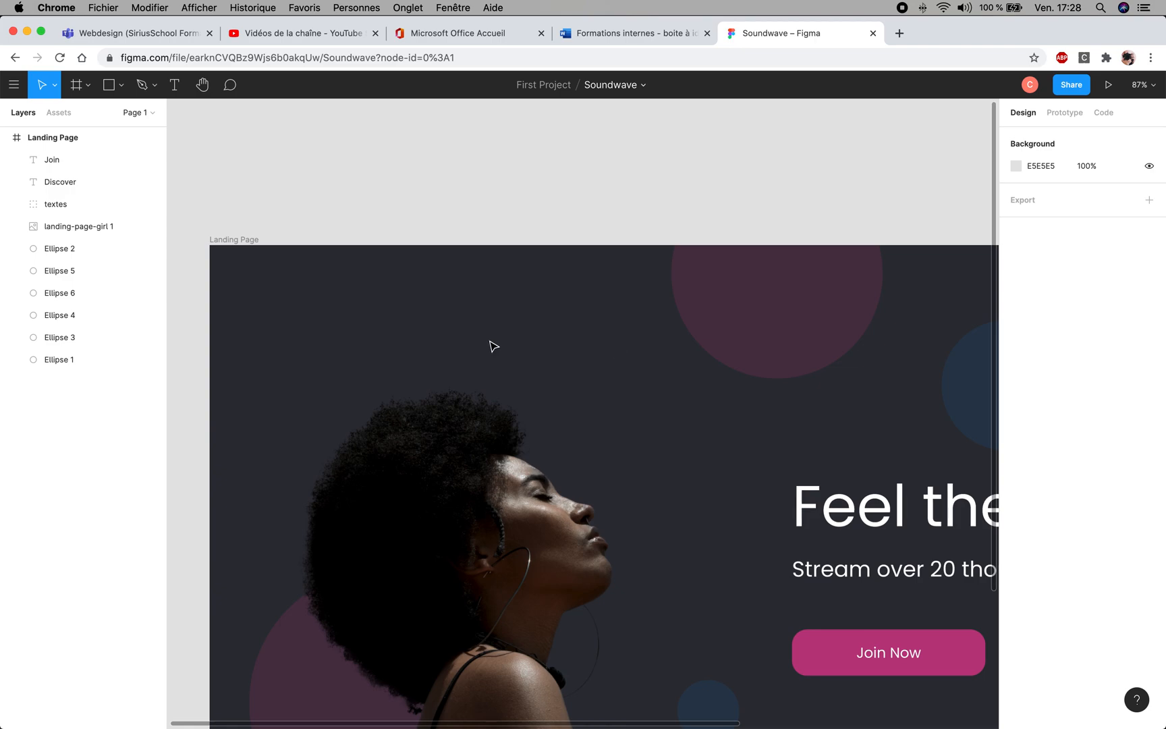
- Run the Material Design Icons plugin on the Landing Page frame
{"action": "right_click", "coordinate": [651, 499]}
{"action": "left_click", "coordinate": [653, 505]}
{"action": "left_click_drag", "start_coordinate": [681, 502], "coordinate": [491, 275]}
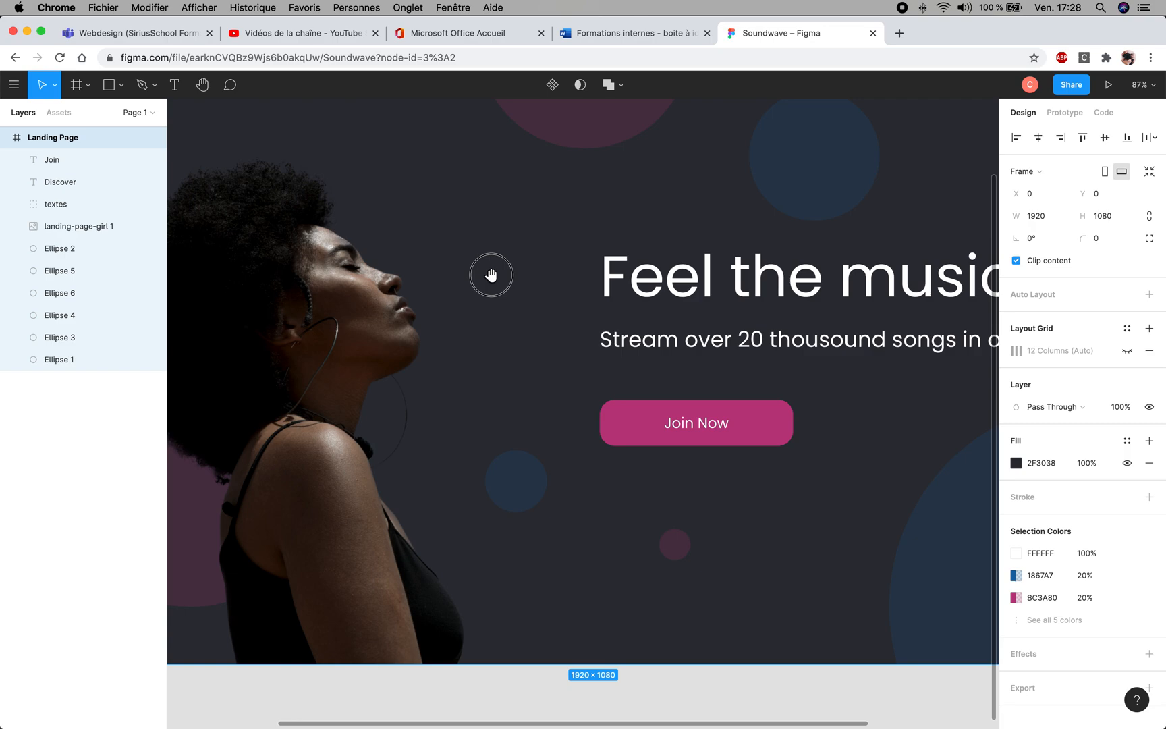
{"action": "right_click", "coordinate": [604, 540]}
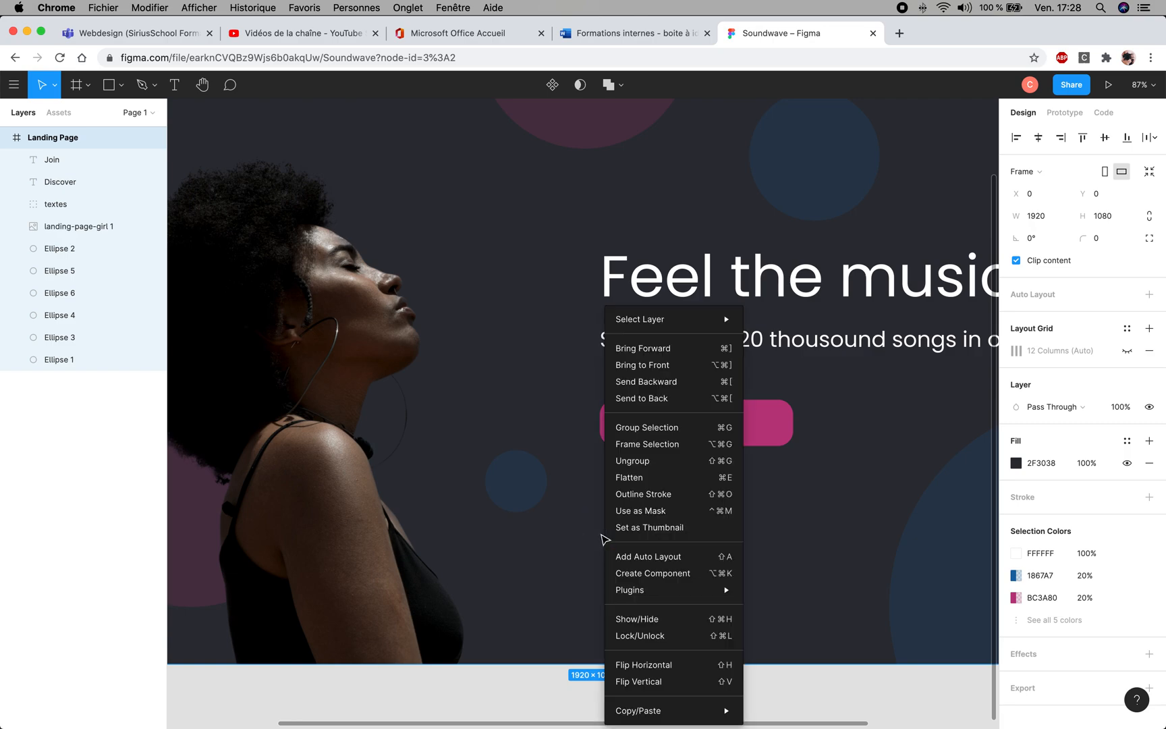
{"action": "mouse_move", "coordinate": [626, 594]}
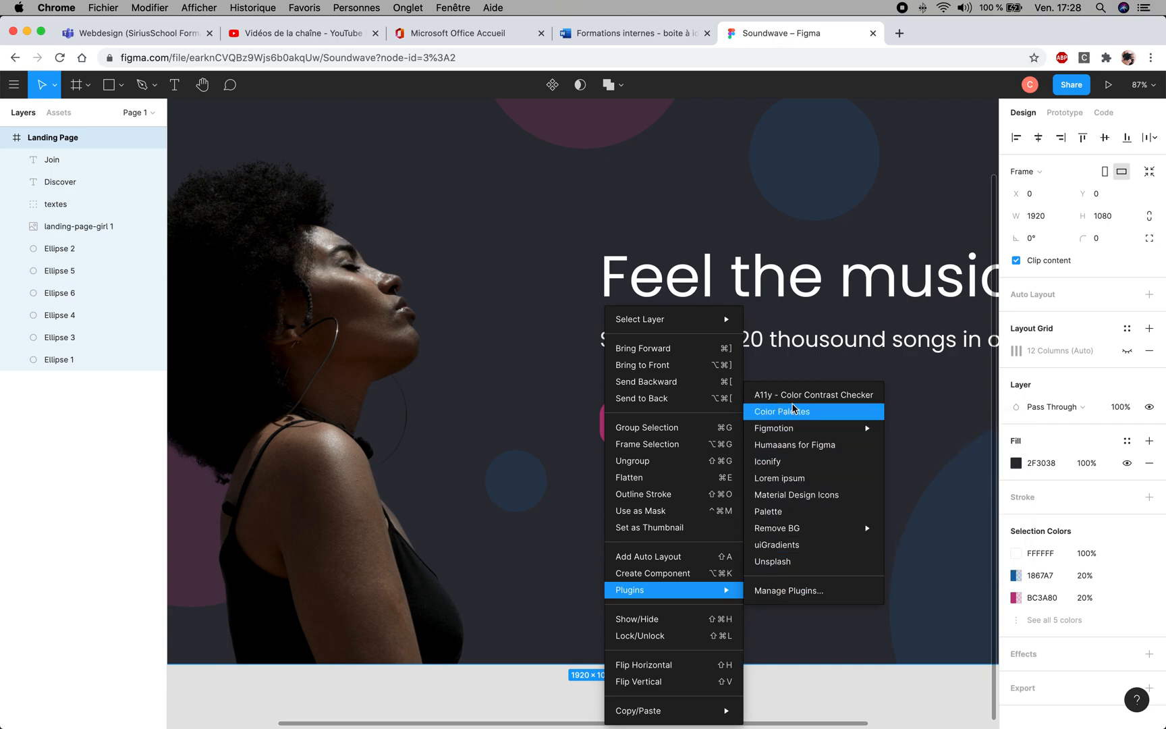
{"action": "left_click", "coordinate": [794, 497]}
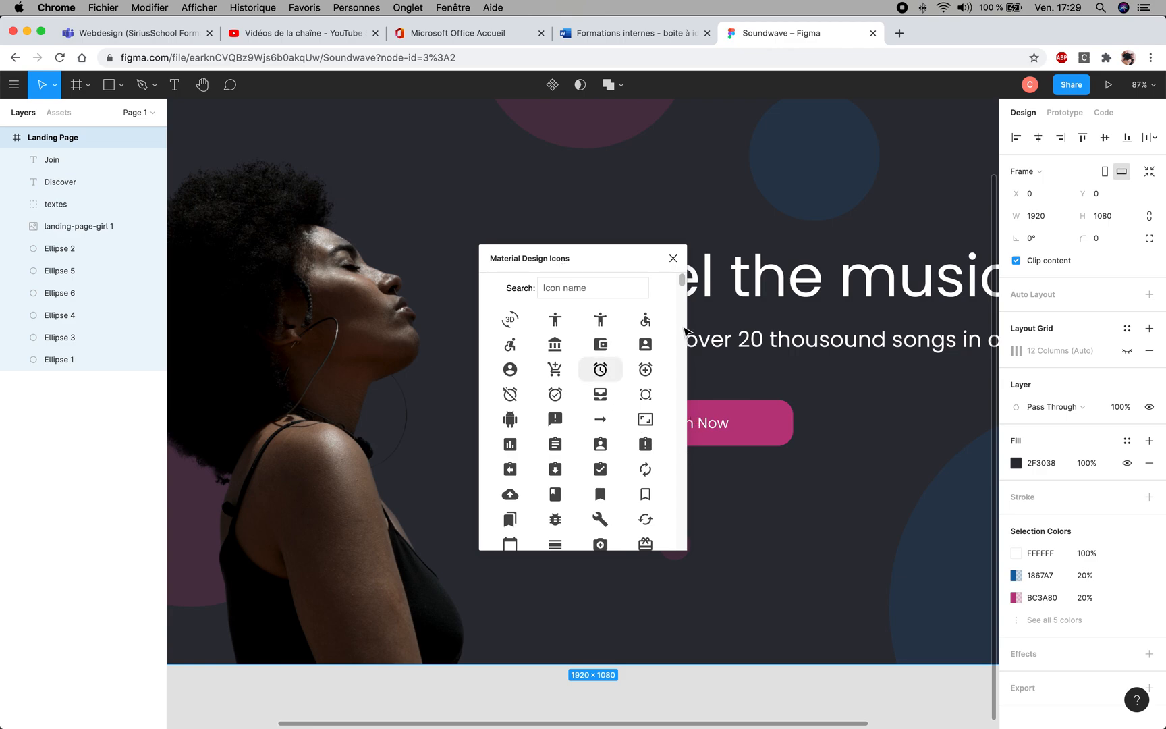
- Browse the Material Design Icons library and search it for "music" and "headphone"
{"action": "left_click_drag", "start_coordinate": [683, 283], "coordinate": [685, 373]}
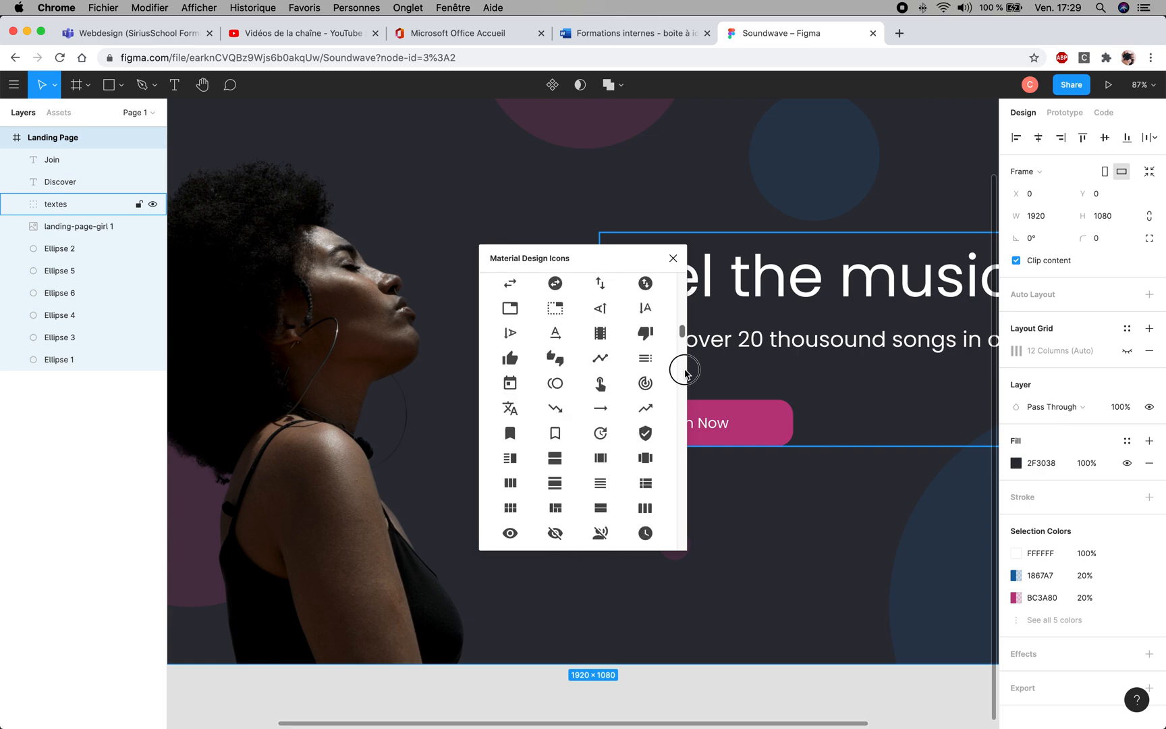
{"action": "left_click_drag", "start_coordinate": [685, 373], "coordinate": [674, 270]}
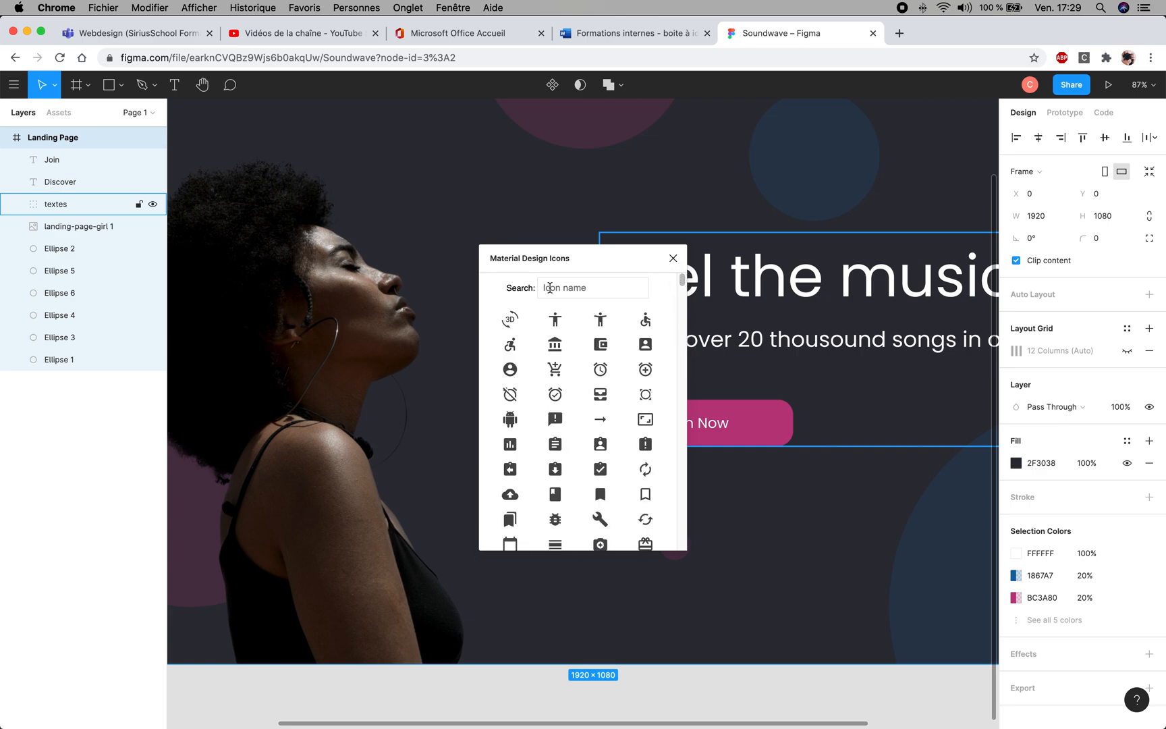
{"action": "left_click", "coordinate": [594, 289]}
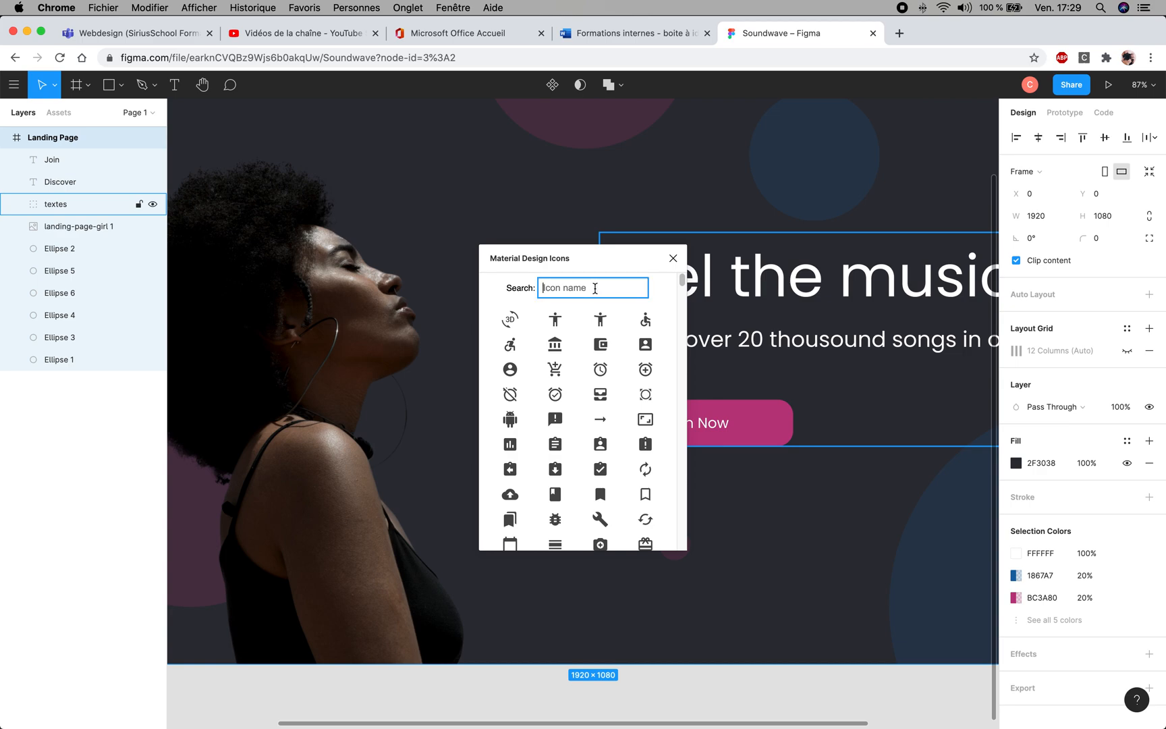
{"action": "type", "text": "music"}
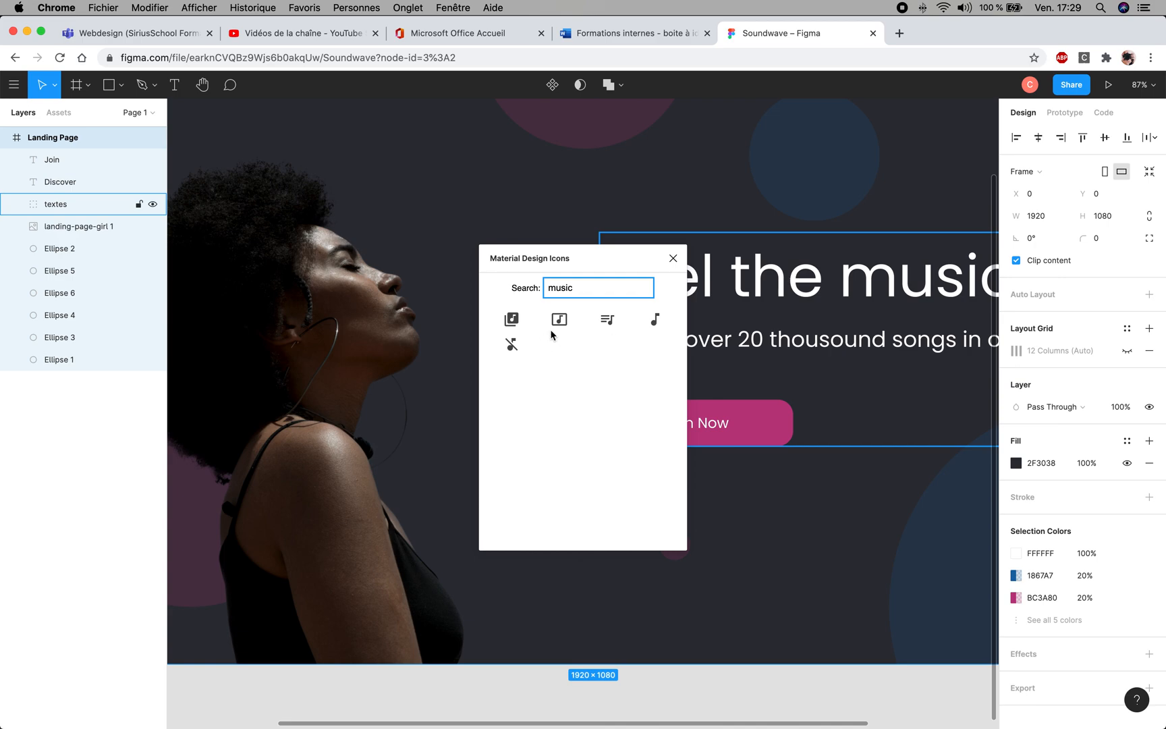
{"action": "left_click_drag", "start_coordinate": [572, 293], "coordinate": [497, 295]}
{"action": "type", "text": "headphone"}
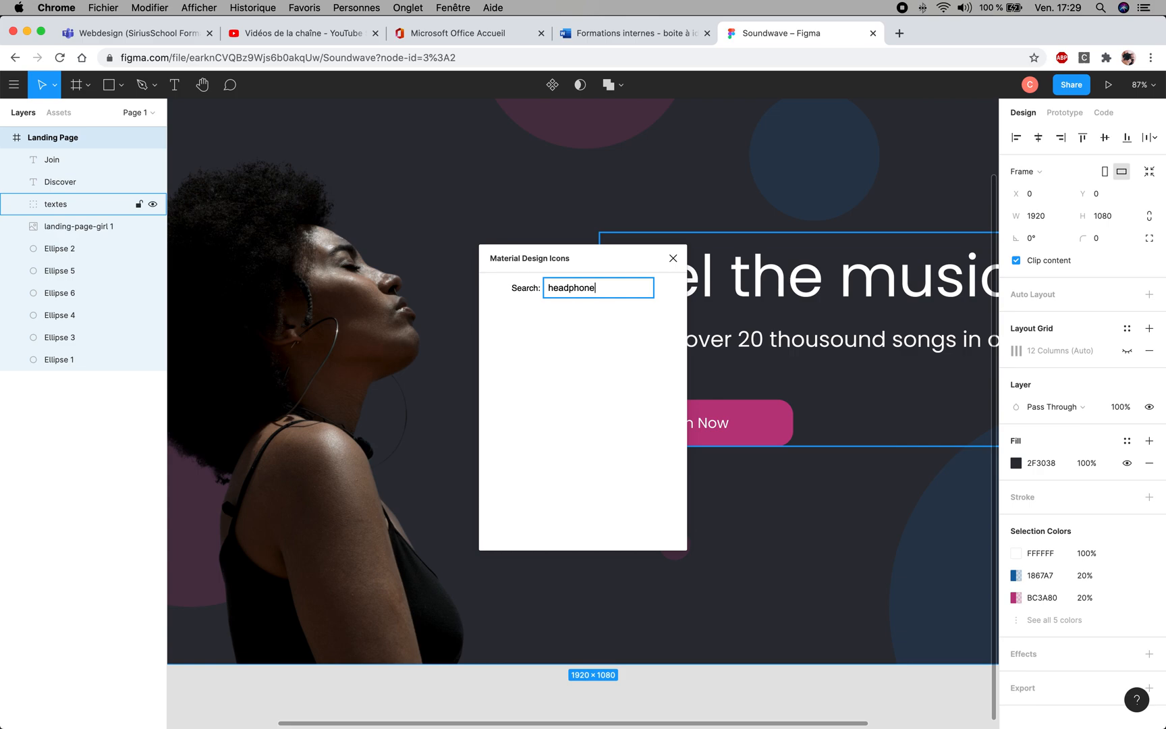
- Clear the "headphone" search, browse the full Material Design Icons list, and search it for "music"
{"action": "key", "text": "BackSpace"}
{"action": "key", "text": "BackSpace"}
{"action": "key", "text": "BackSpace"}
{"action": "key", "text": "BackSpace"}
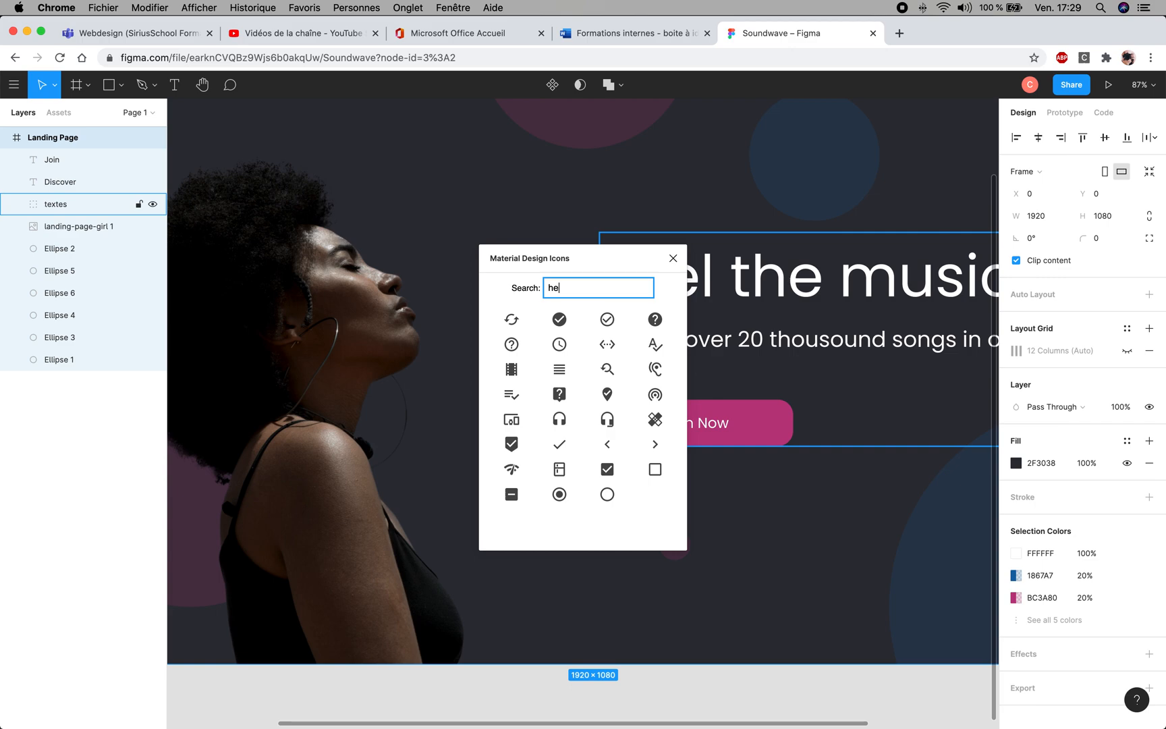
{"action": "key", "text": "BackSpace"}
{"action": "key", "text": "BackSpace"}
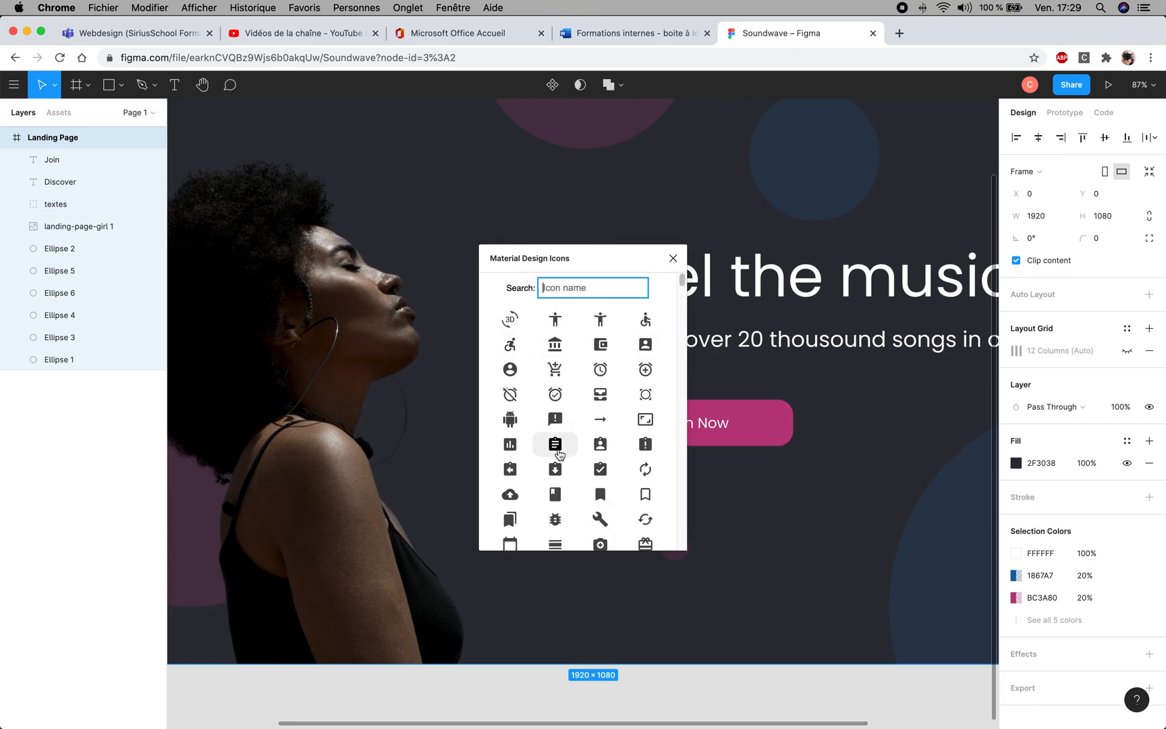
{"action": "scroll", "coordinate": [600, 379], "scroll_direction": "down", "scroll_amount": 1}
{"action": "scroll", "coordinate": [600, 379], "scroll_direction": "down", "scroll_amount": 3}
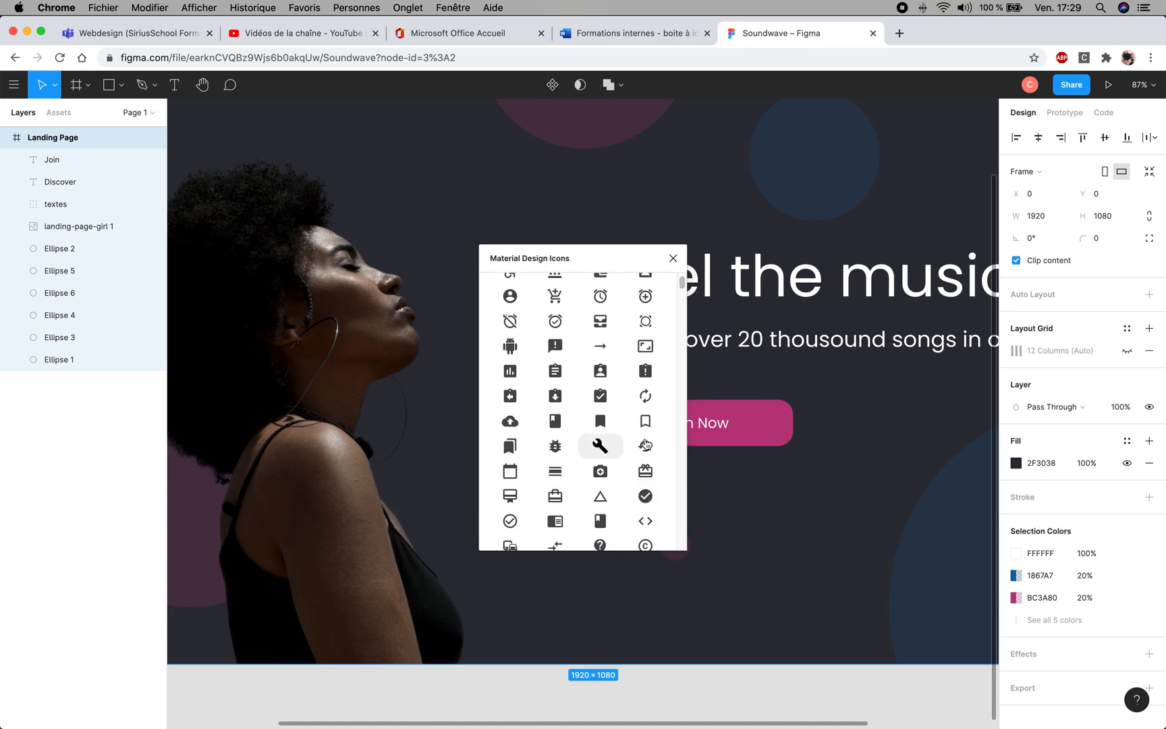
{"action": "scroll", "coordinate": [590, 321], "scroll_direction": "up", "scroll_amount": 3}
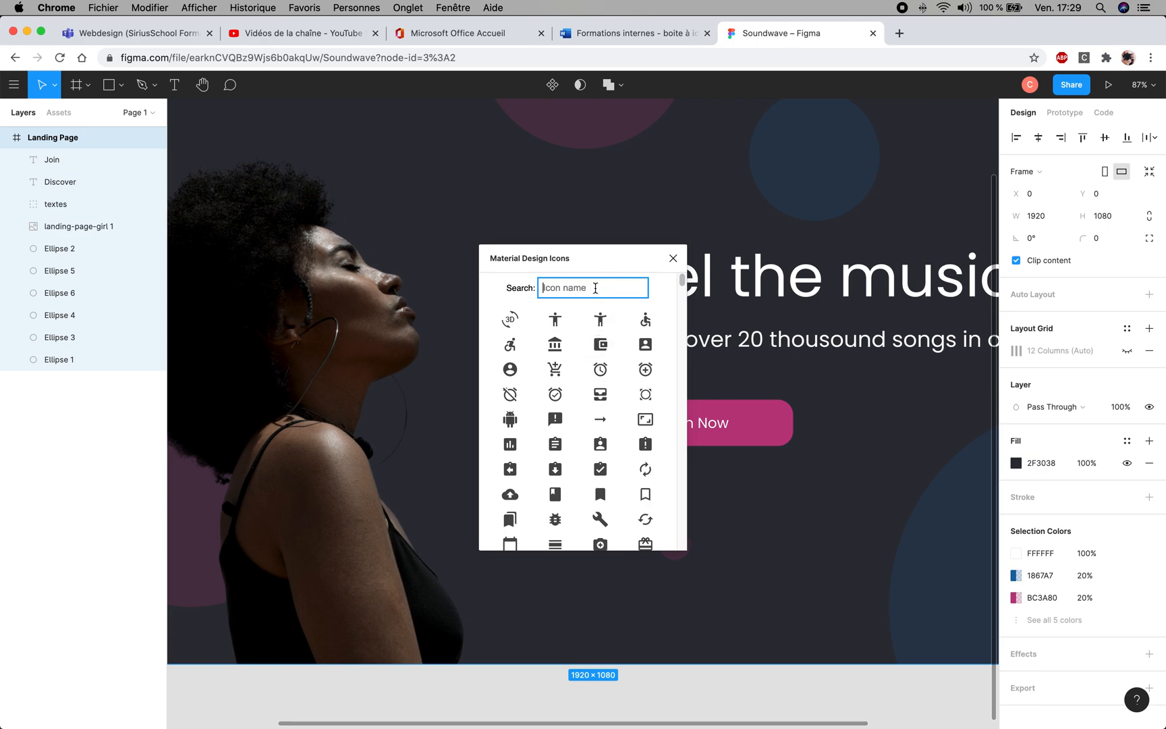
{"action": "type", "text": "music"}
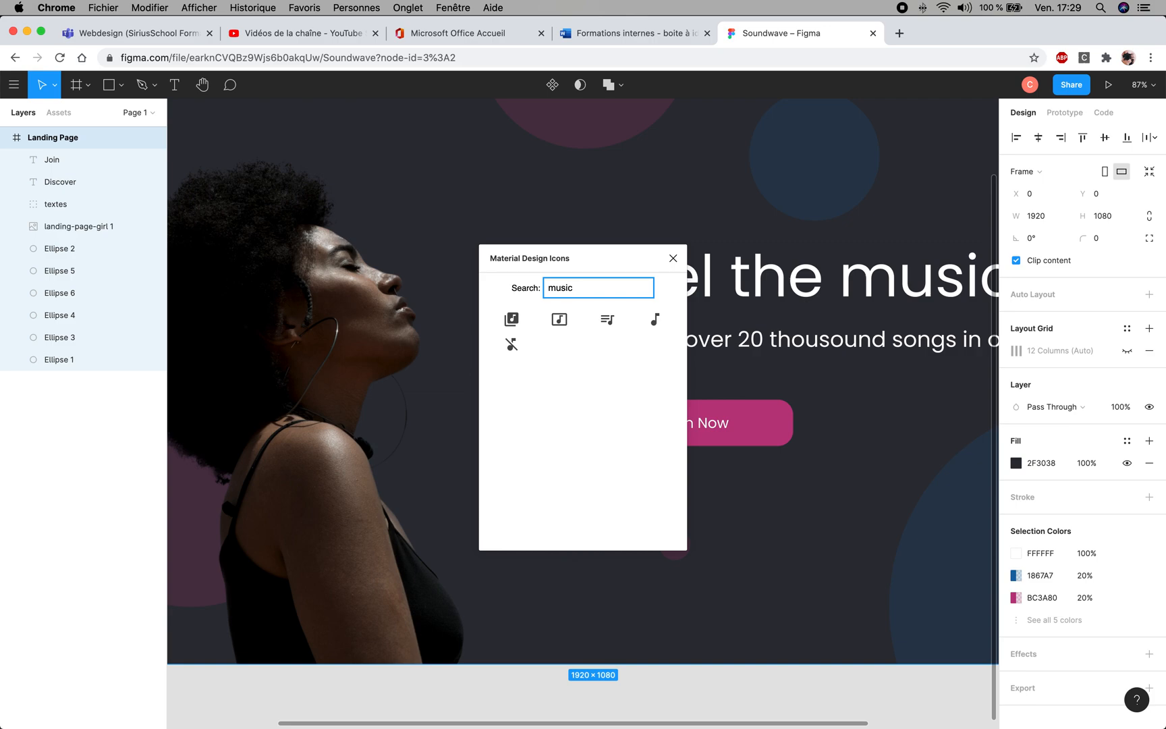
- Insert the framed music note icon (music_video) from the Material Design Icons results onto the canvas
{"action": "left_click", "coordinate": [652, 405]}
{"action": "left_click", "coordinate": [771, 495]}
{"action": "left_click", "coordinate": [559, 320]}
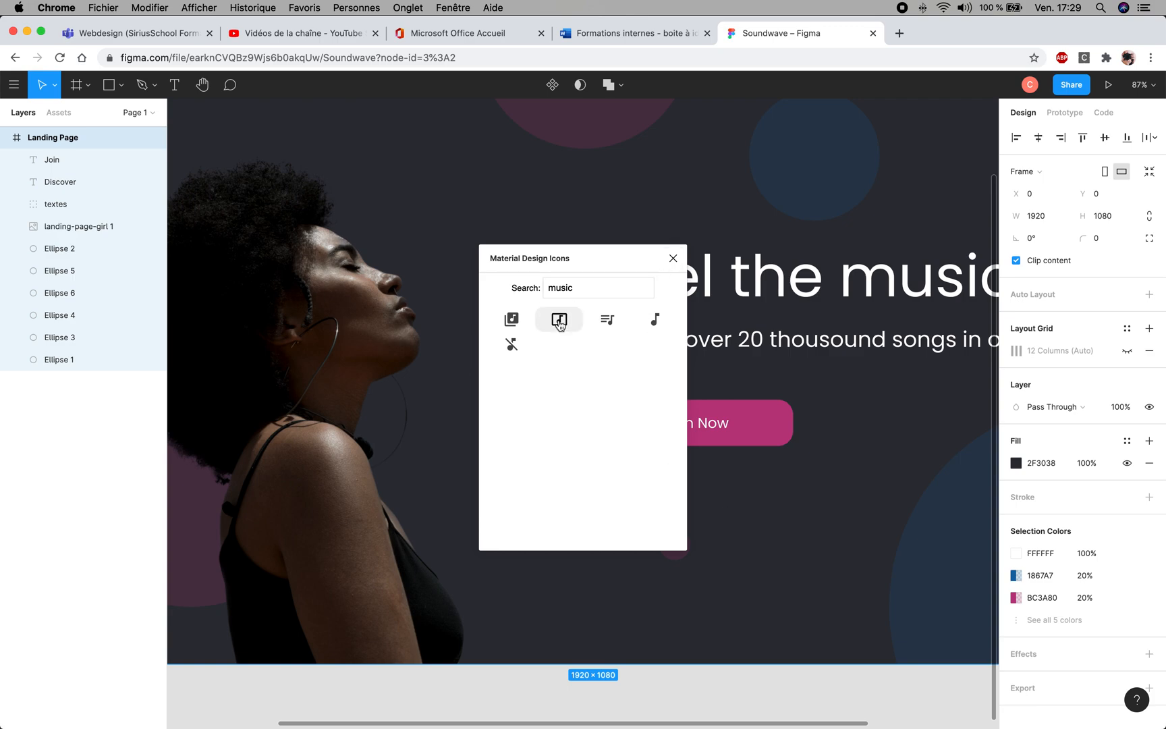
{"action": "left_click", "coordinate": [559, 319]}
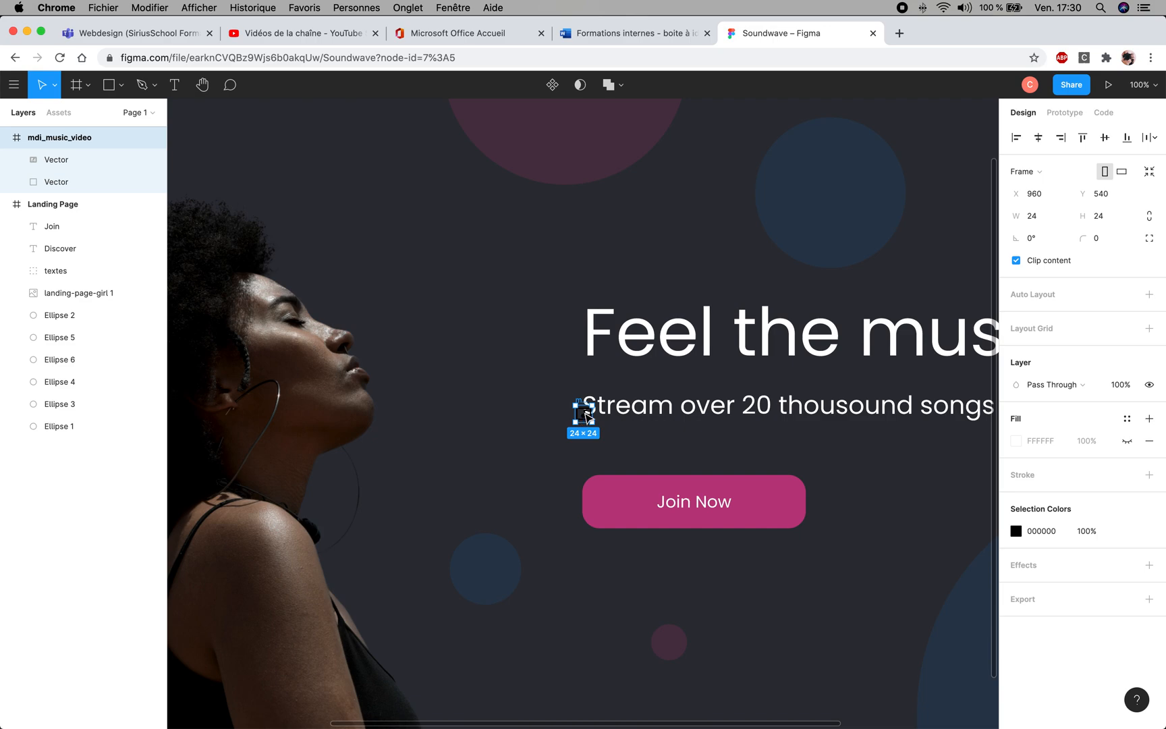
- Move the music icon between the portrait and the heading to about X 790, Y 417, and enlarge it to about 135 × 135
{"action": "left_click_drag", "start_coordinate": [583, 416], "coordinate": [467, 333]}
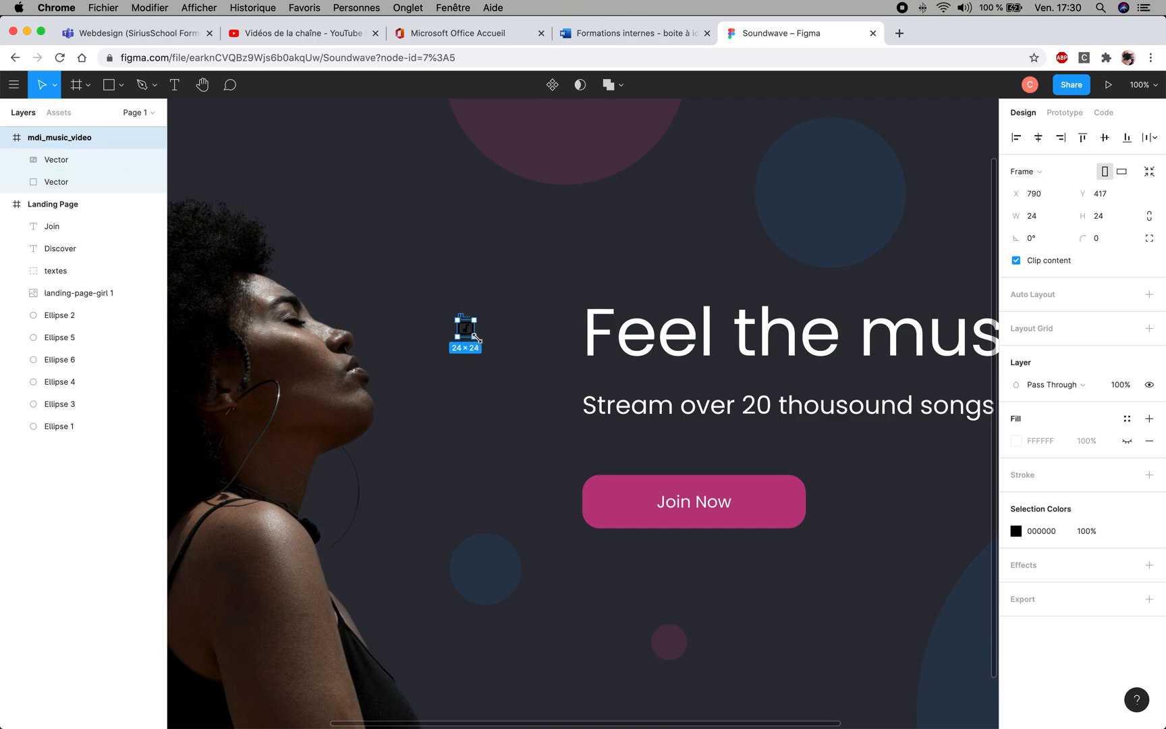
{"action": "left_click_drag", "start_coordinate": [475, 337], "coordinate": [551, 378]}
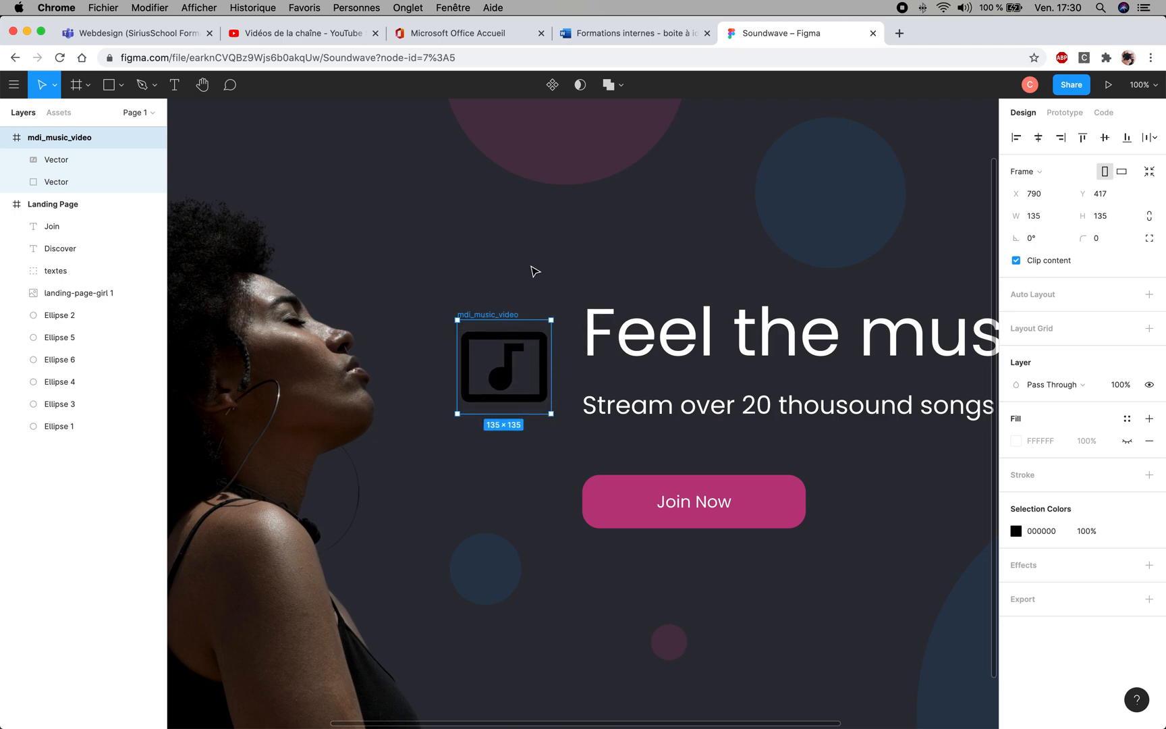
{"action": "left_click", "coordinate": [560, 295]}
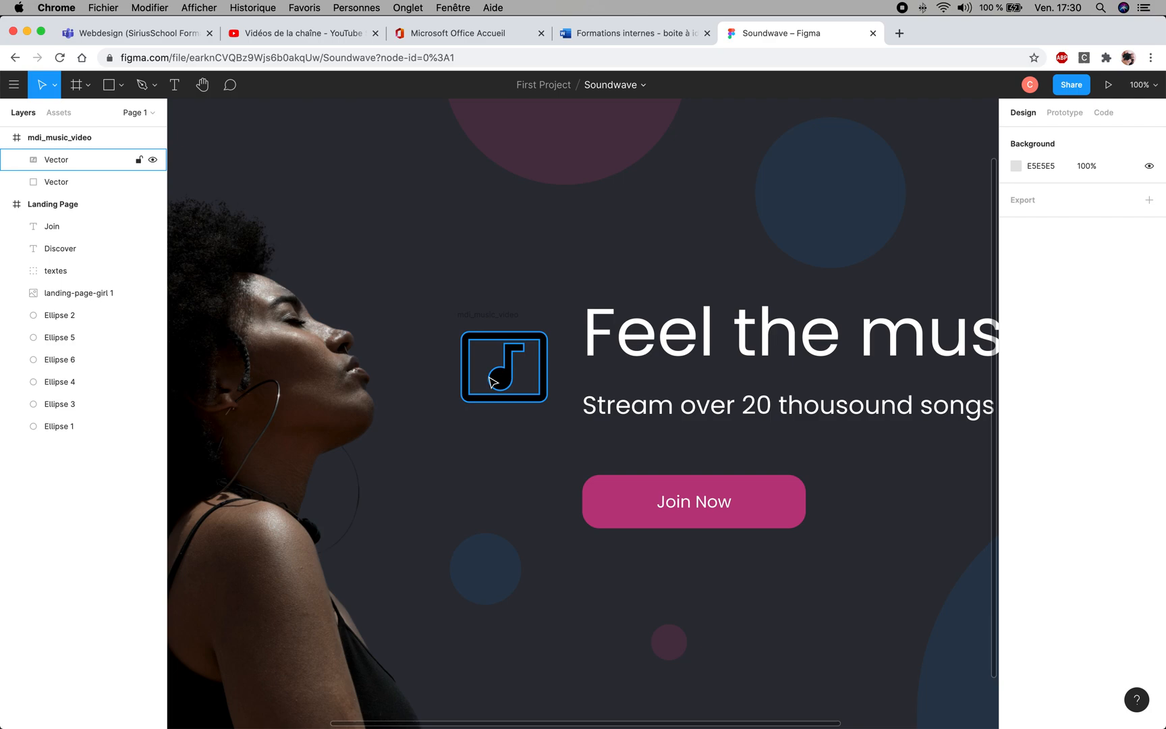
{"action": "left_click", "coordinate": [399, 224]}
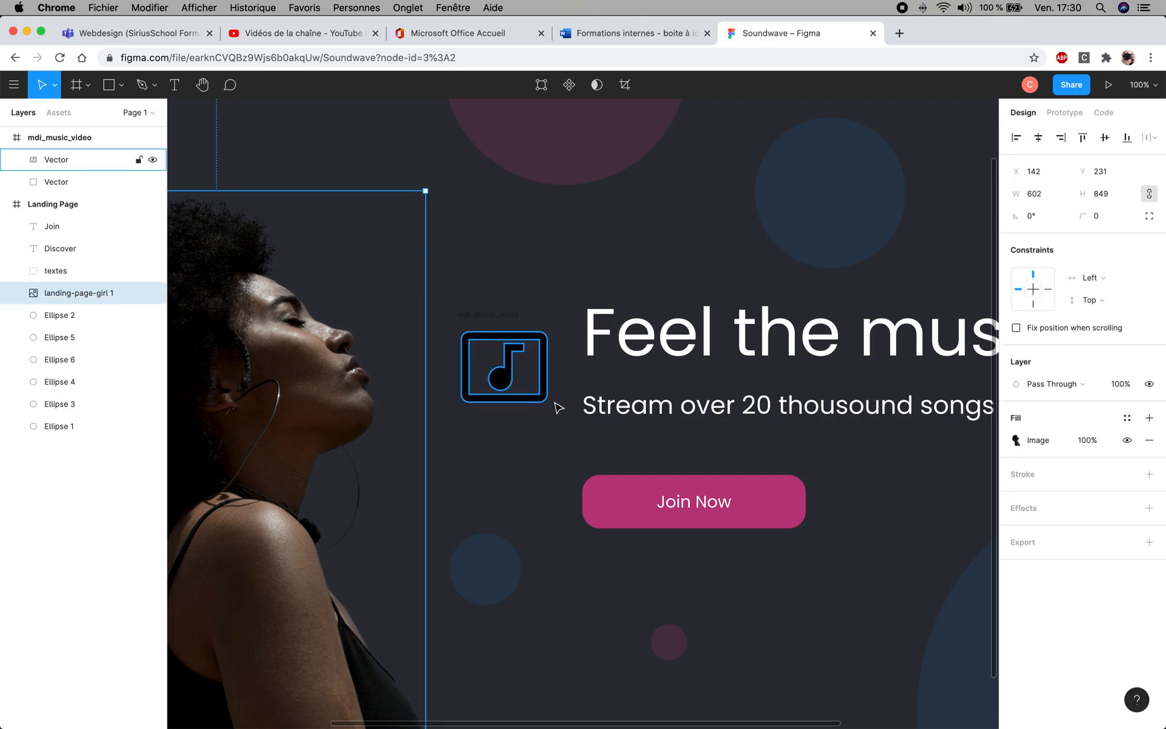
- Recolour the music icon's vector with the Join Now button's pink, BC3A80, and leave vector editing
{"action": "left_click", "coordinate": [497, 398]}
{"action": "double_click", "coordinate": [499, 399]}
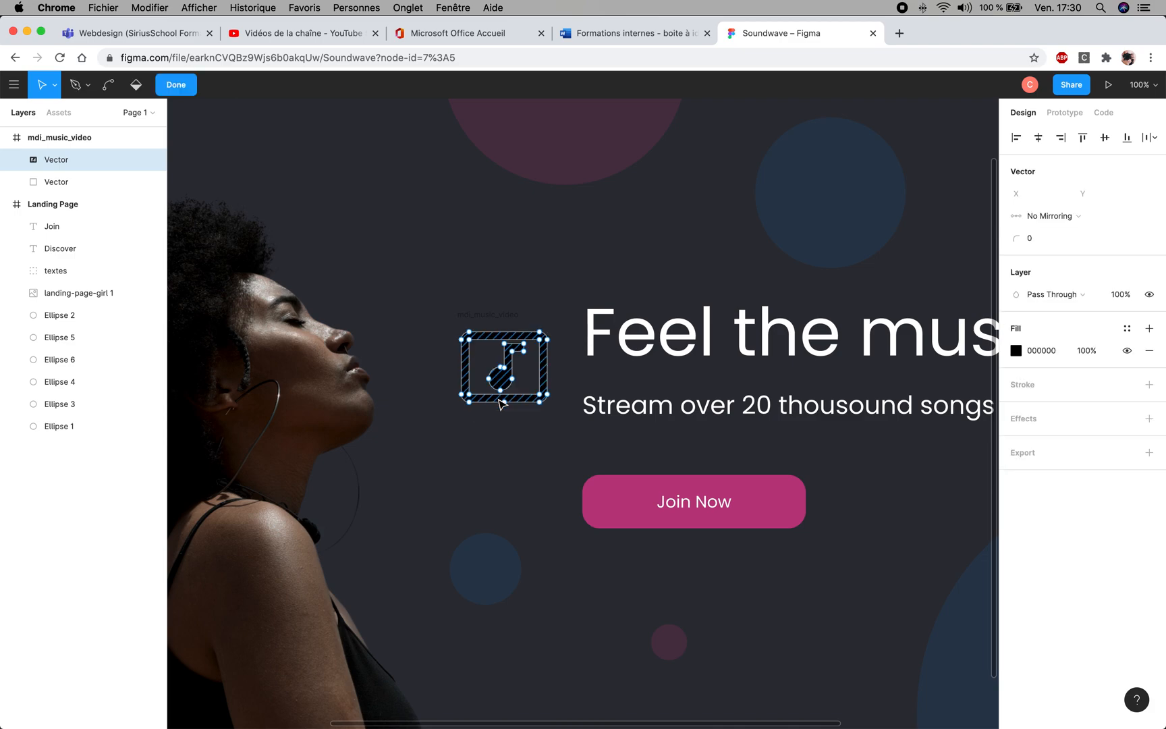
{"action": "left_click", "coordinate": [492, 402]}
{"action": "left_click", "coordinate": [1018, 354]}
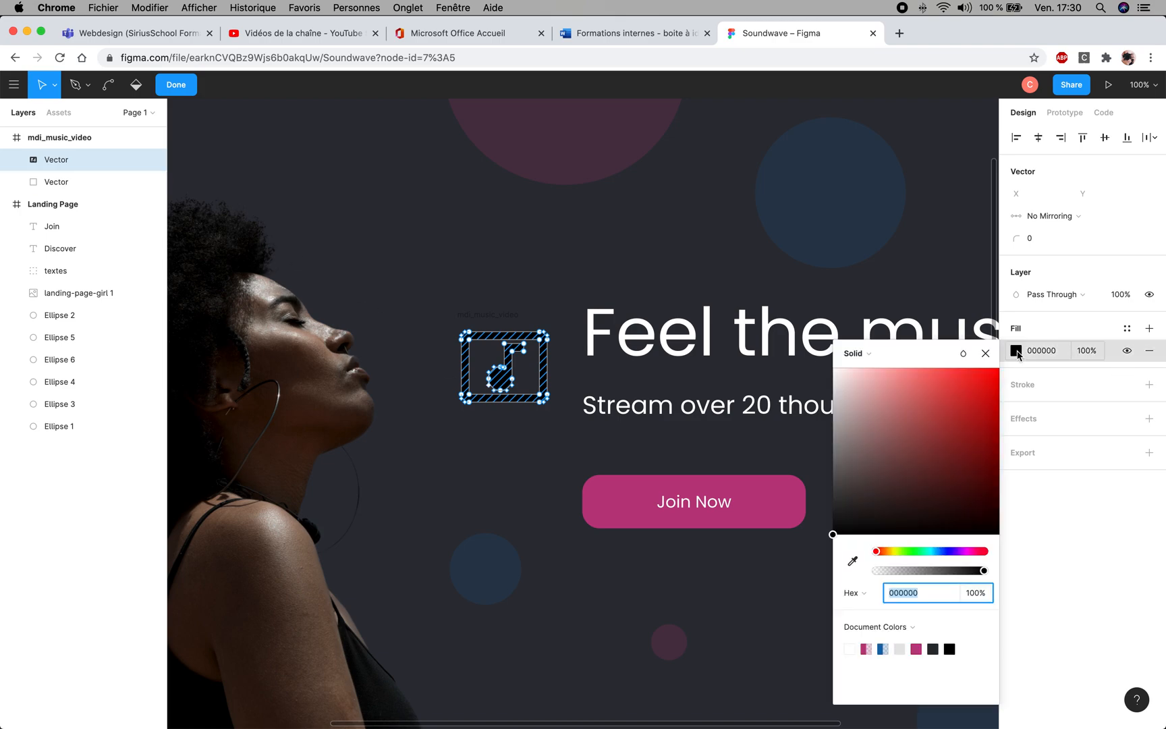
{"action": "left_click", "coordinate": [952, 425]}
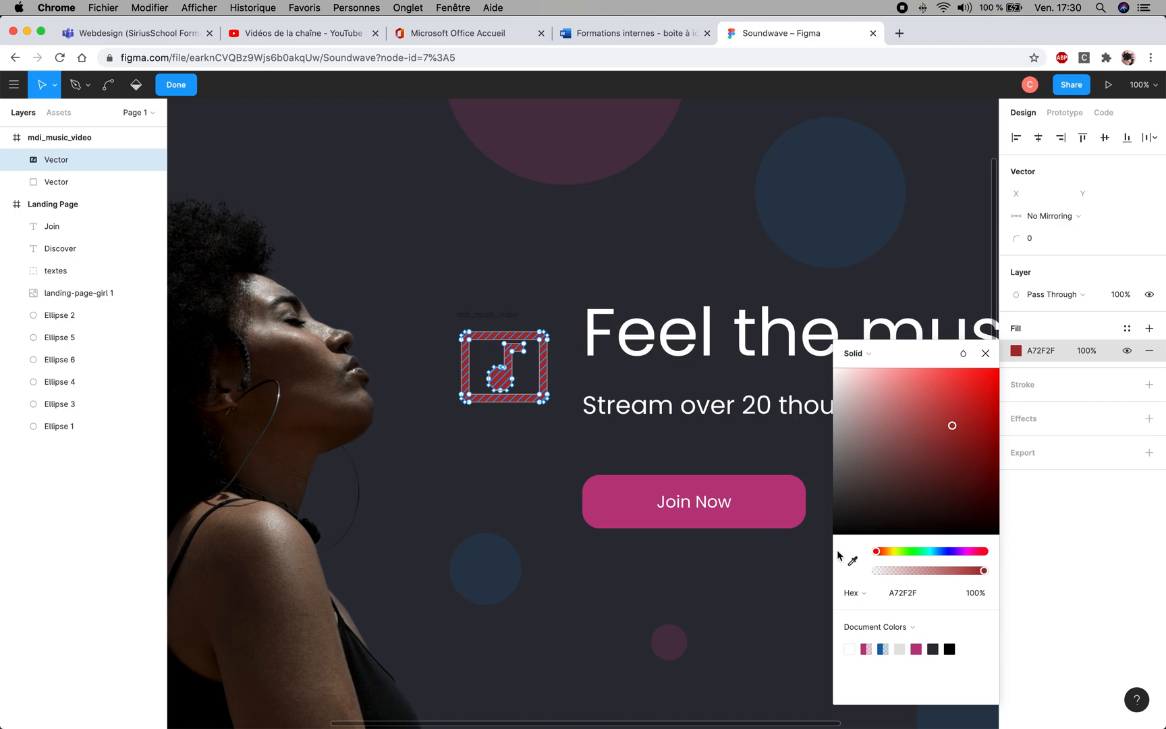
{"action": "key", "text": "i"}
{"action": "left_click", "coordinate": [759, 496]}
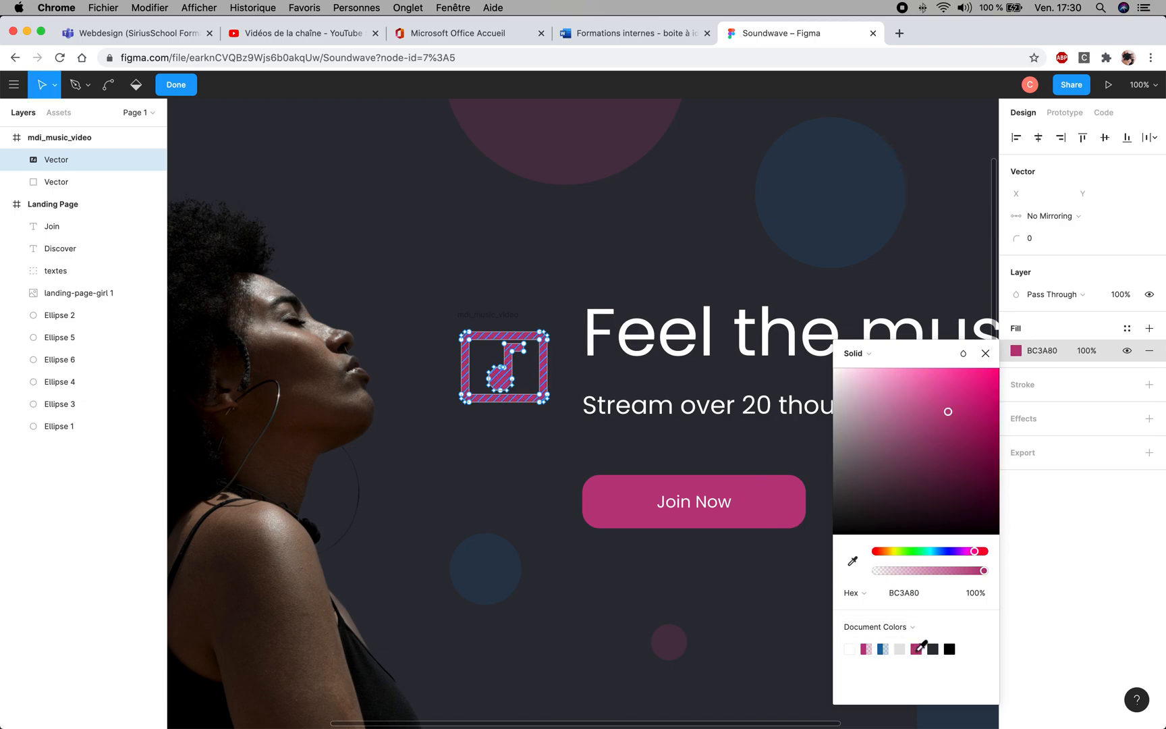
{"action": "left_click", "coordinate": [985, 353]}
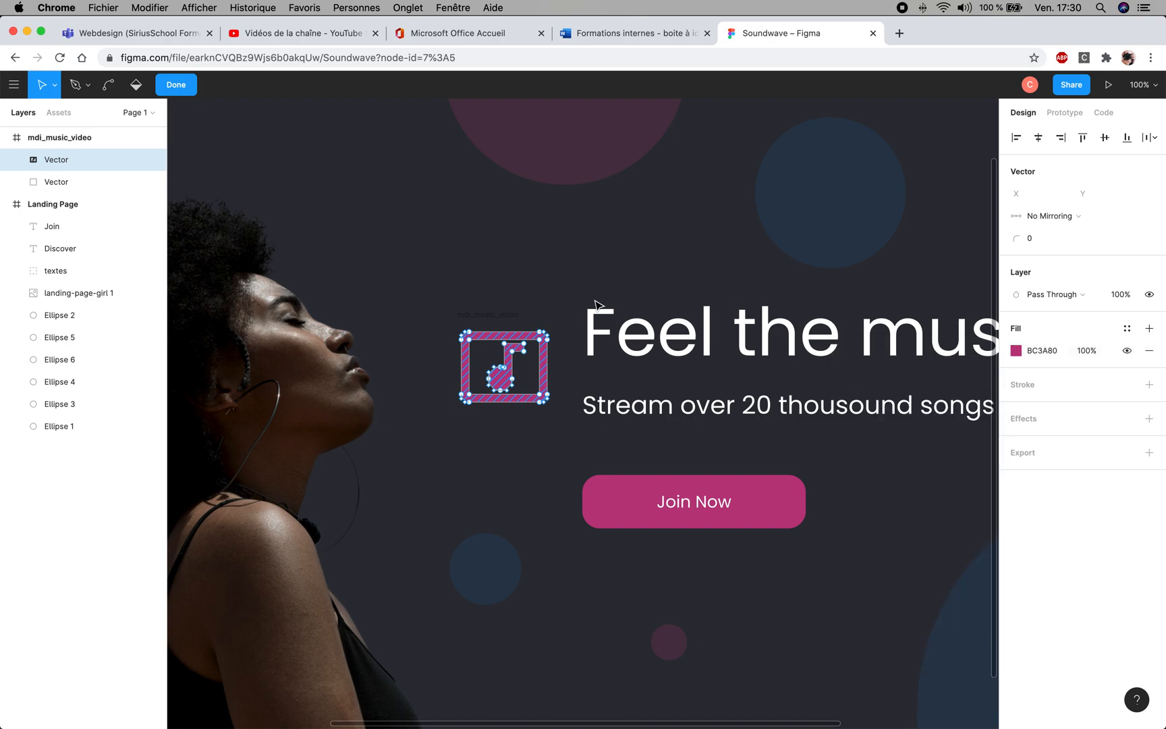
{"action": "left_click", "coordinate": [570, 287]}
{"action": "key", "text": "Escape"}
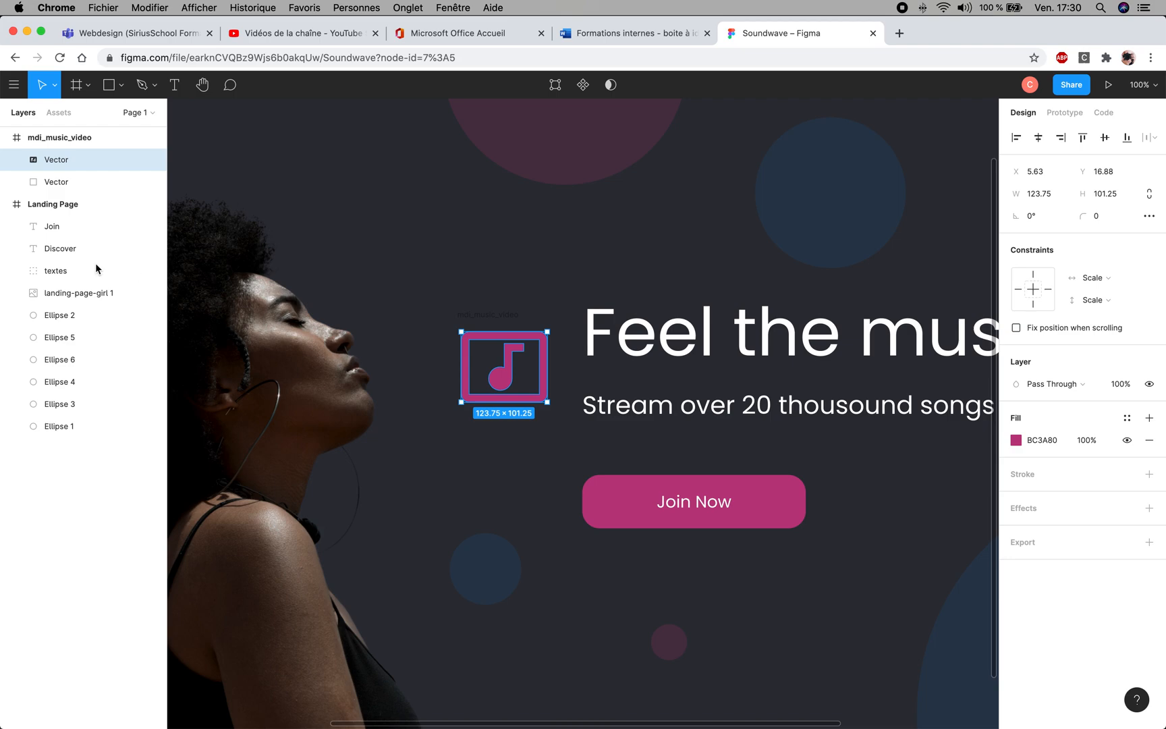
- Try moving the icon's pink vector up beside the woman's head on its own, and undo the move
{"action": "left_click", "coordinate": [505, 265]}
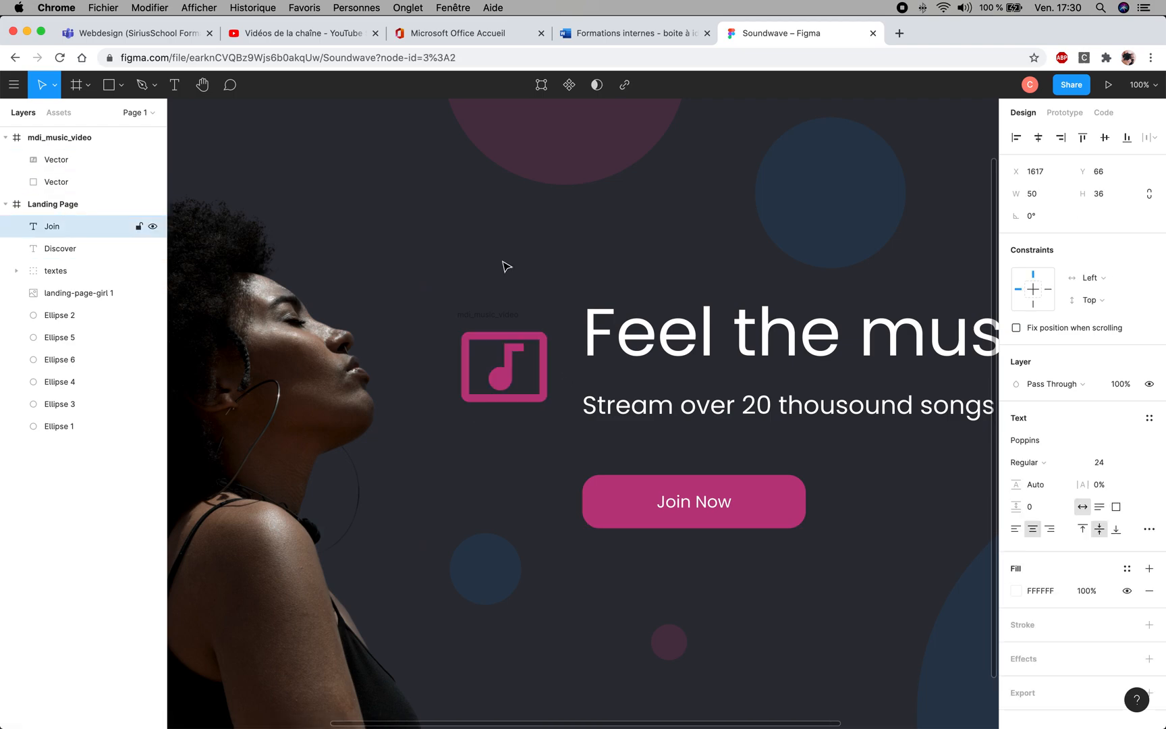
{"action": "left_click", "coordinate": [556, 329]}
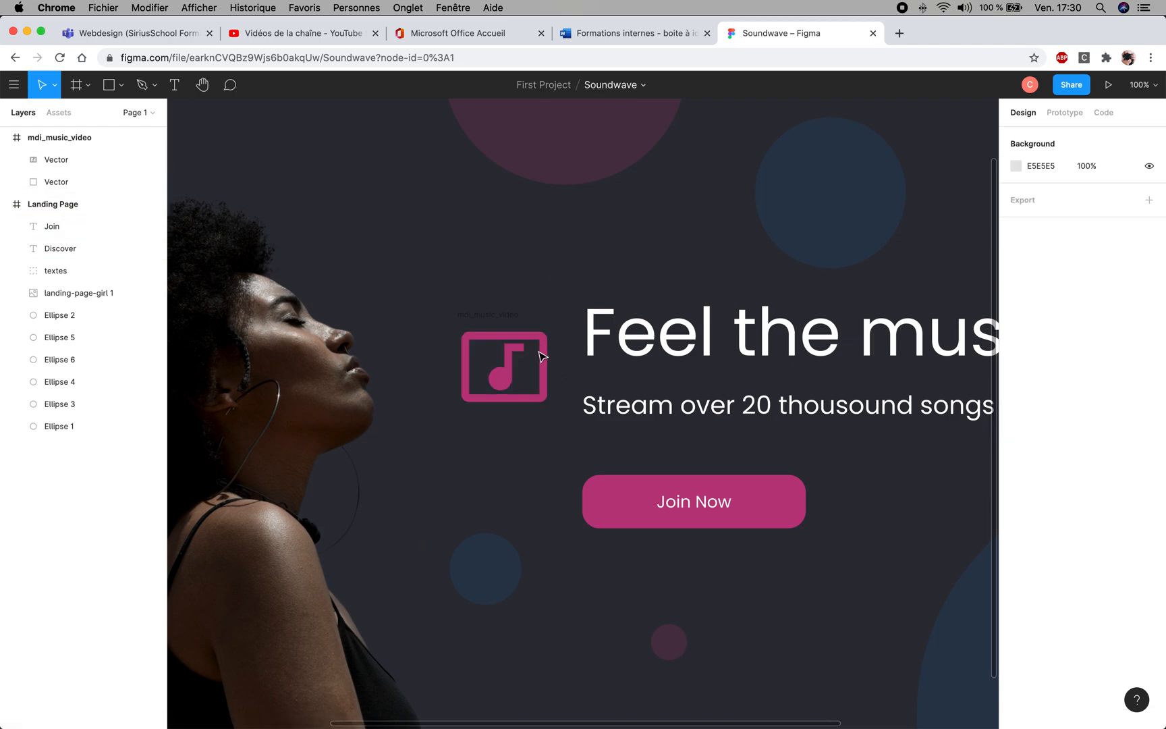
{"action": "left_click", "coordinate": [543, 373]}
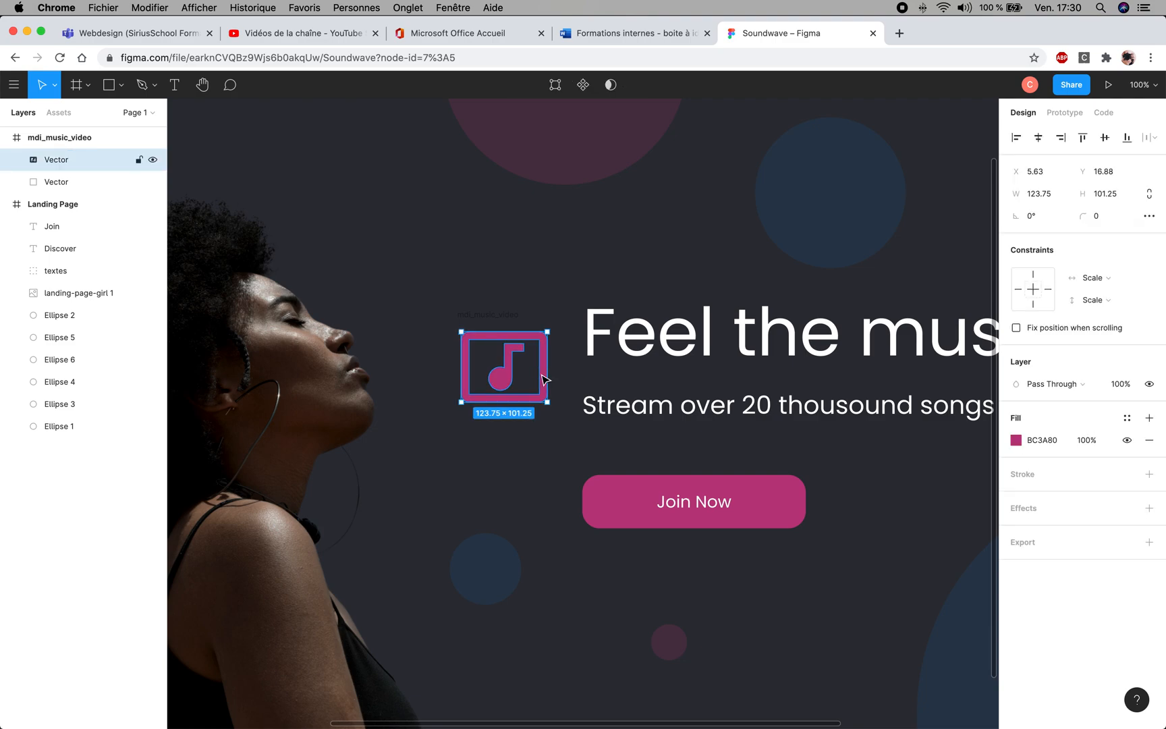
{"action": "left_click_drag", "start_coordinate": [545, 377], "coordinate": [481, 263]}
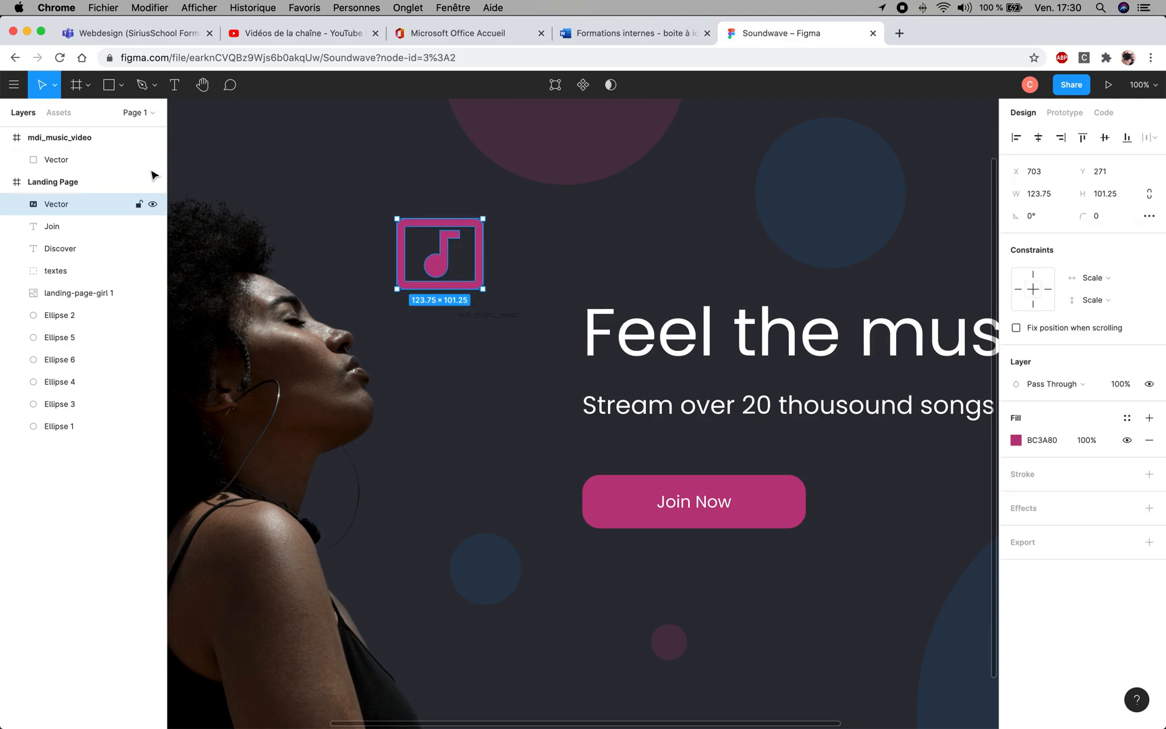
{"action": "key", "text": "super+z"}
- Move the mdi_music_video frame below the Join Now button to about X 881, Y 814, and delete it
{"action": "left_click", "coordinate": [56, 142]}
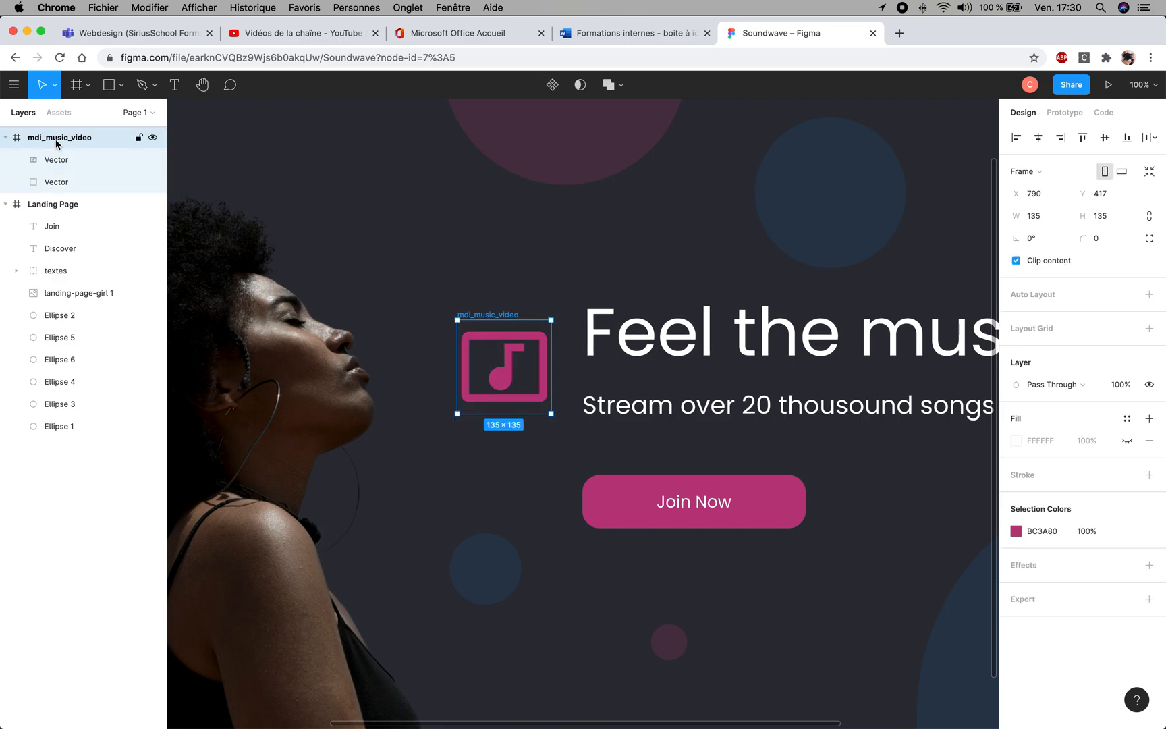
{"action": "left_click_drag", "start_coordinate": [471, 375], "coordinate": [459, 421]}
{"action": "left_click_drag", "start_coordinate": [503, 497], "coordinate": [529, 637]}
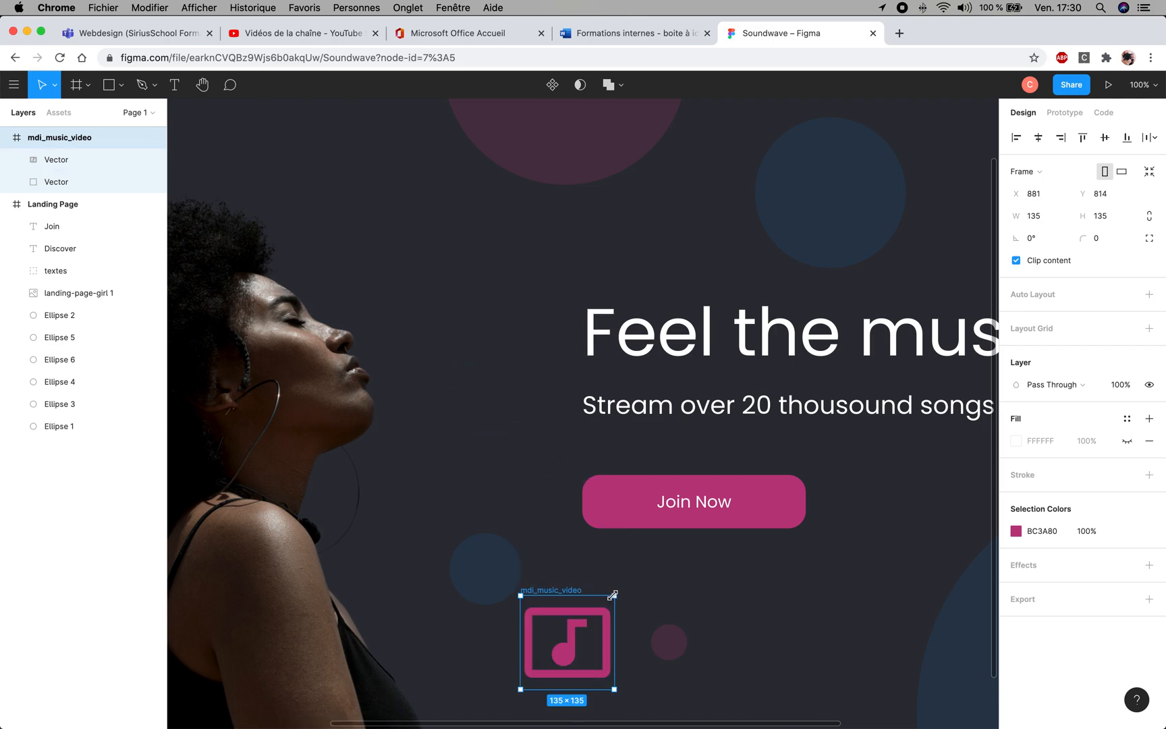
{"action": "key", "text": "Delete"}
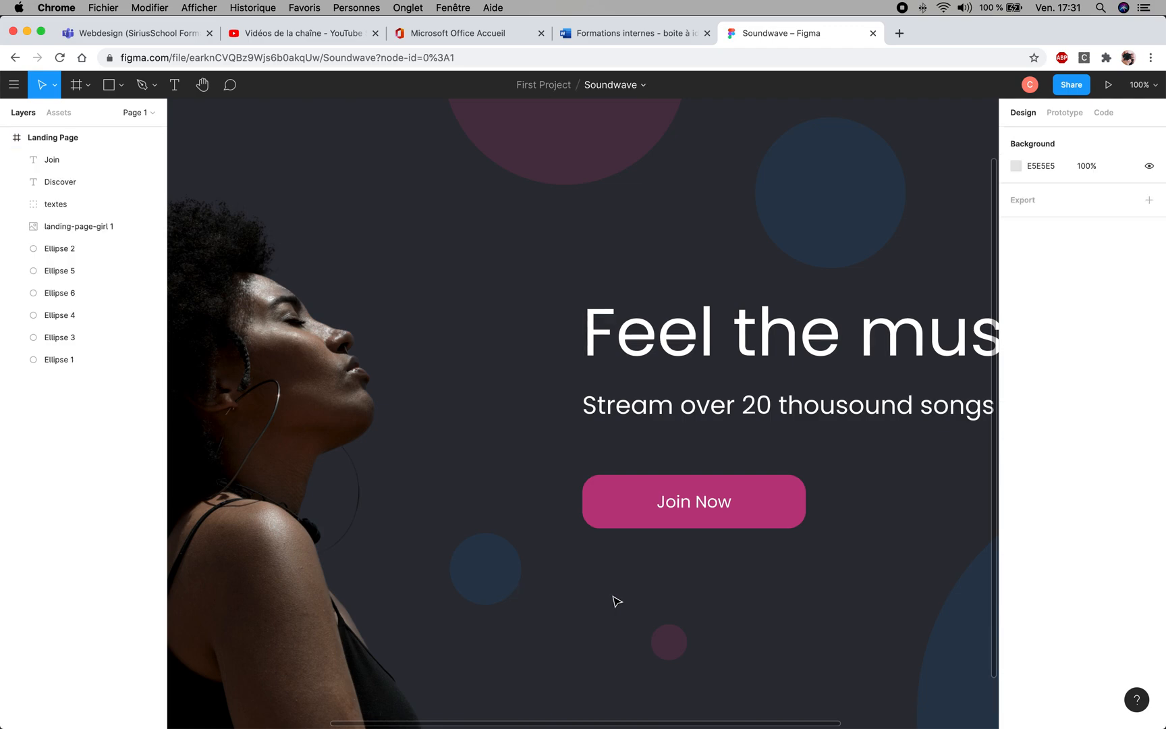
- Run the Unsplash plugin on the Landing Page frame
{"action": "right_click", "coordinate": [454, 323]}
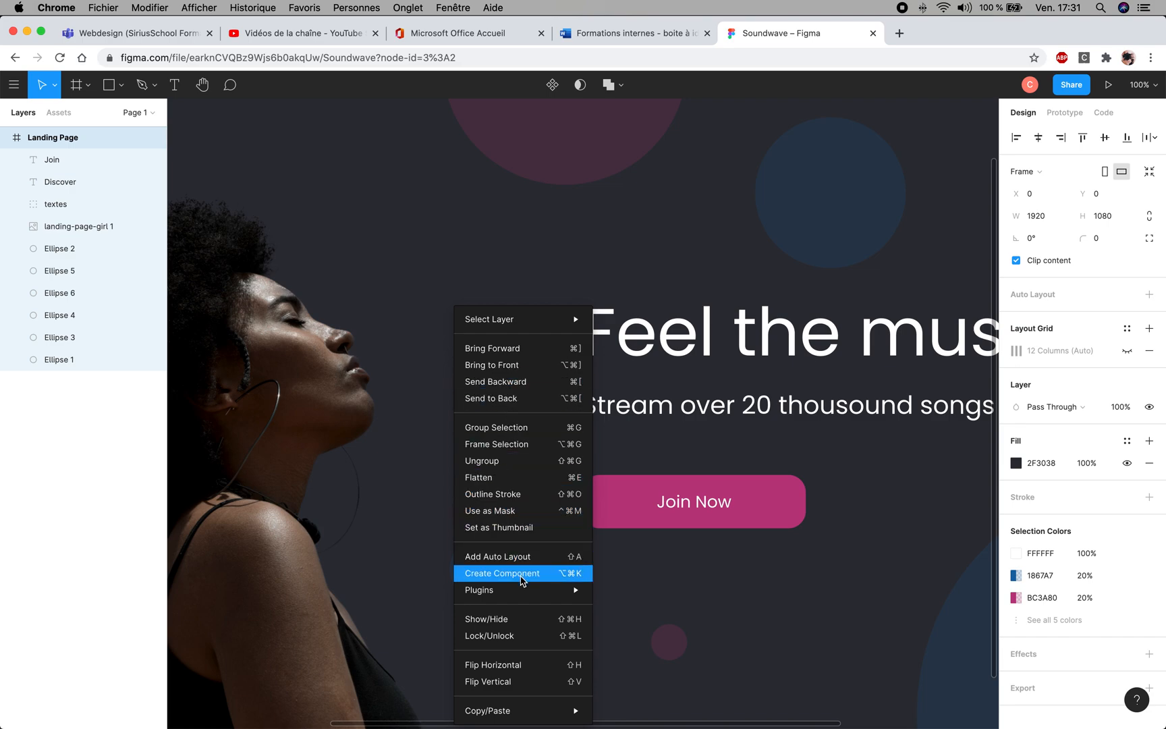
{"action": "mouse_move", "coordinate": [524, 595]}
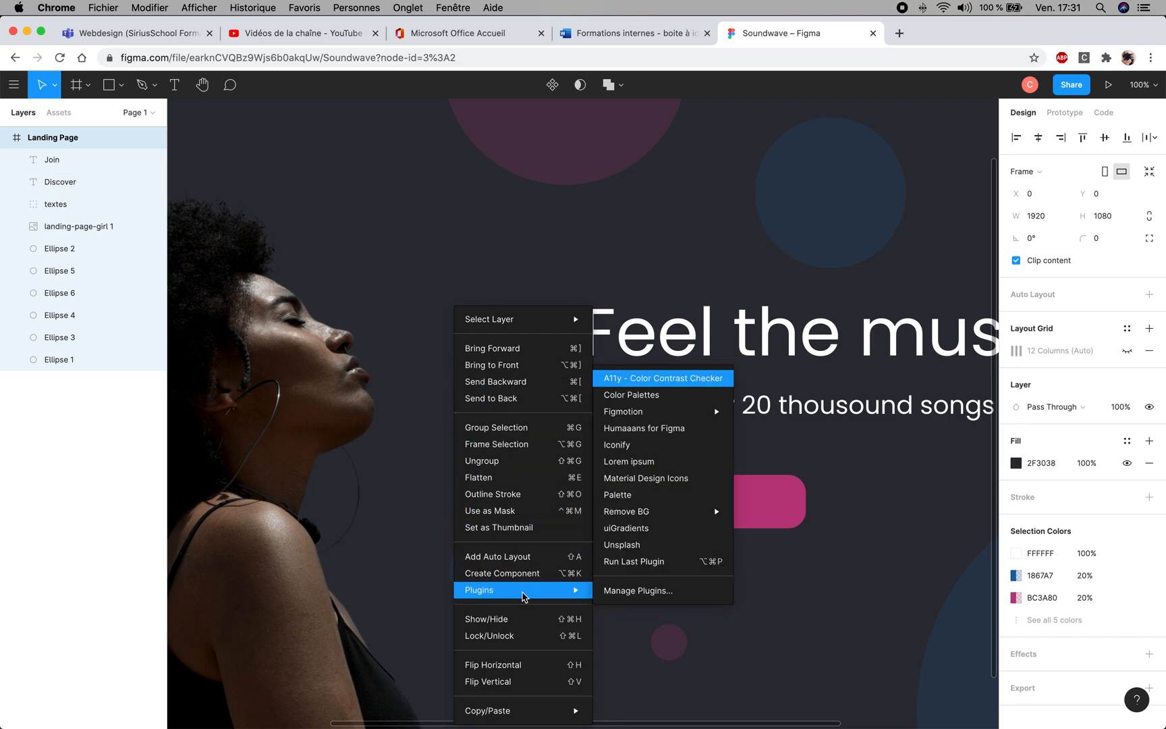
{"action": "left_click", "coordinate": [638, 545]}
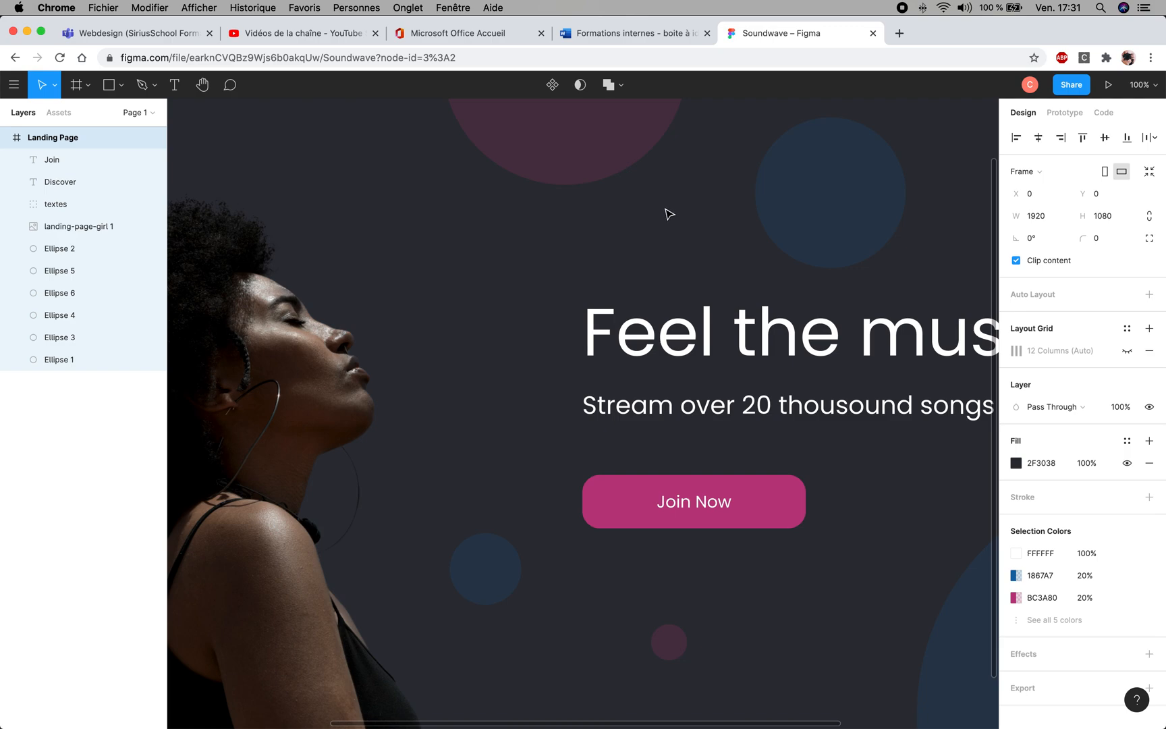
{"action": "key", "text": "alt+super+p"}
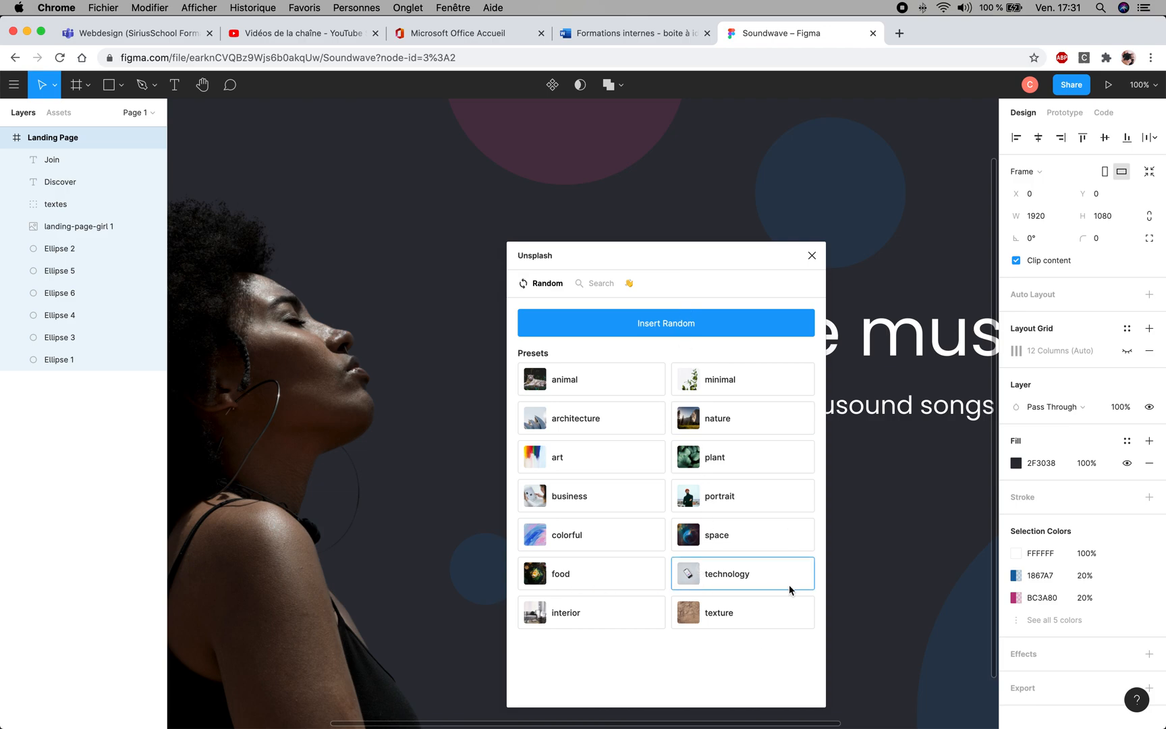
- Fill the Landing Page frame with a random photo from Unsplash's portrait preset, and close the plugin
{"action": "left_click", "coordinate": [715, 498]}
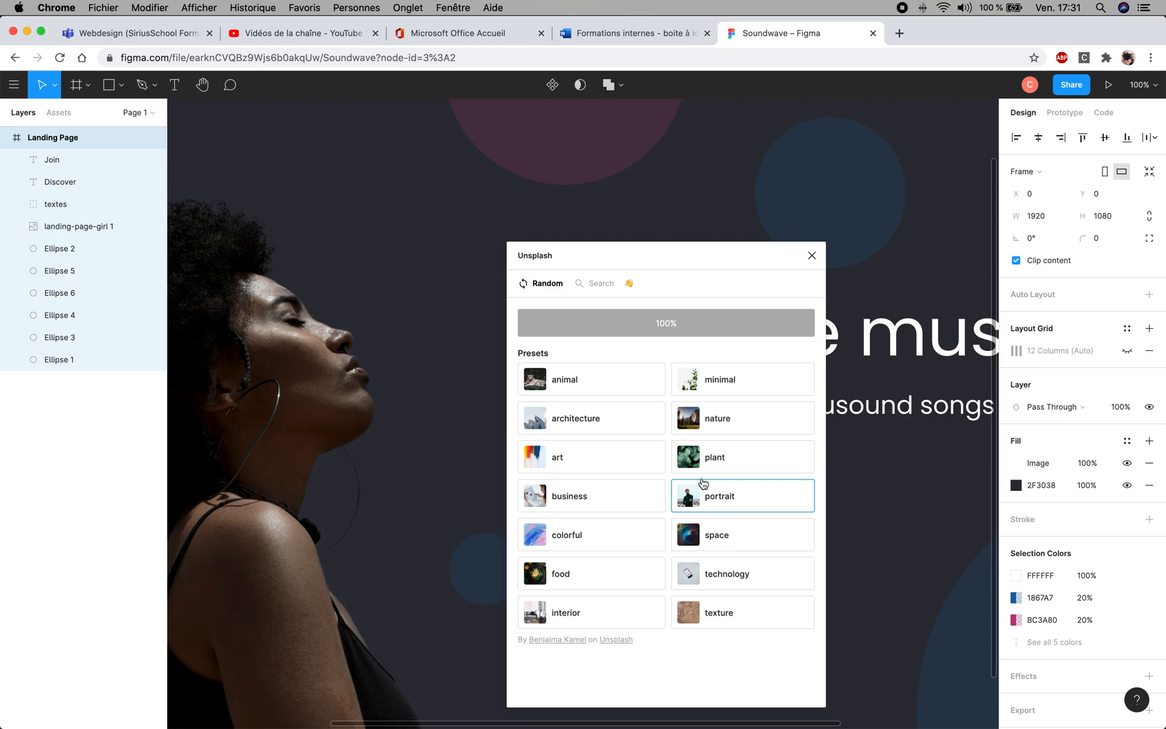
{"action": "left_click", "coordinate": [731, 508]}
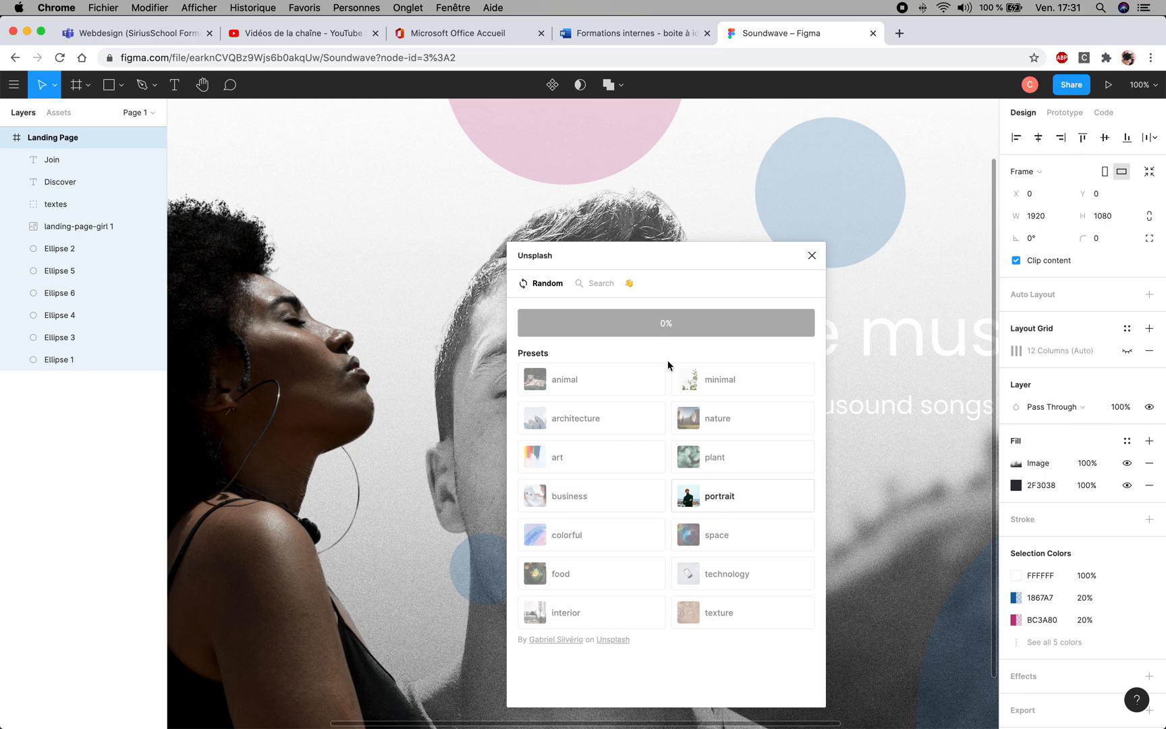
{"action": "left_click", "coordinate": [812, 256]}
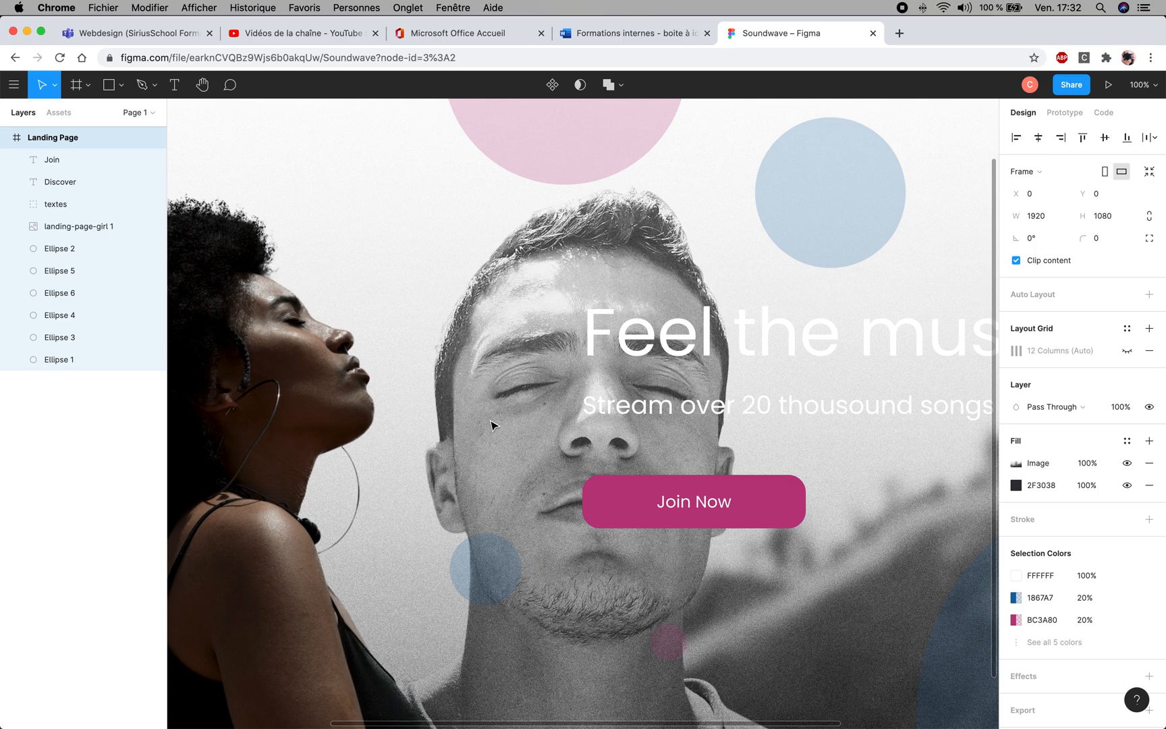
{"action": "scroll", "coordinate": [491, 425], "scroll_direction": "down", "scroll_amount": 3}
{"action": "scroll", "coordinate": [491, 425], "scroll_direction": "down", "scroll_amount": 5}
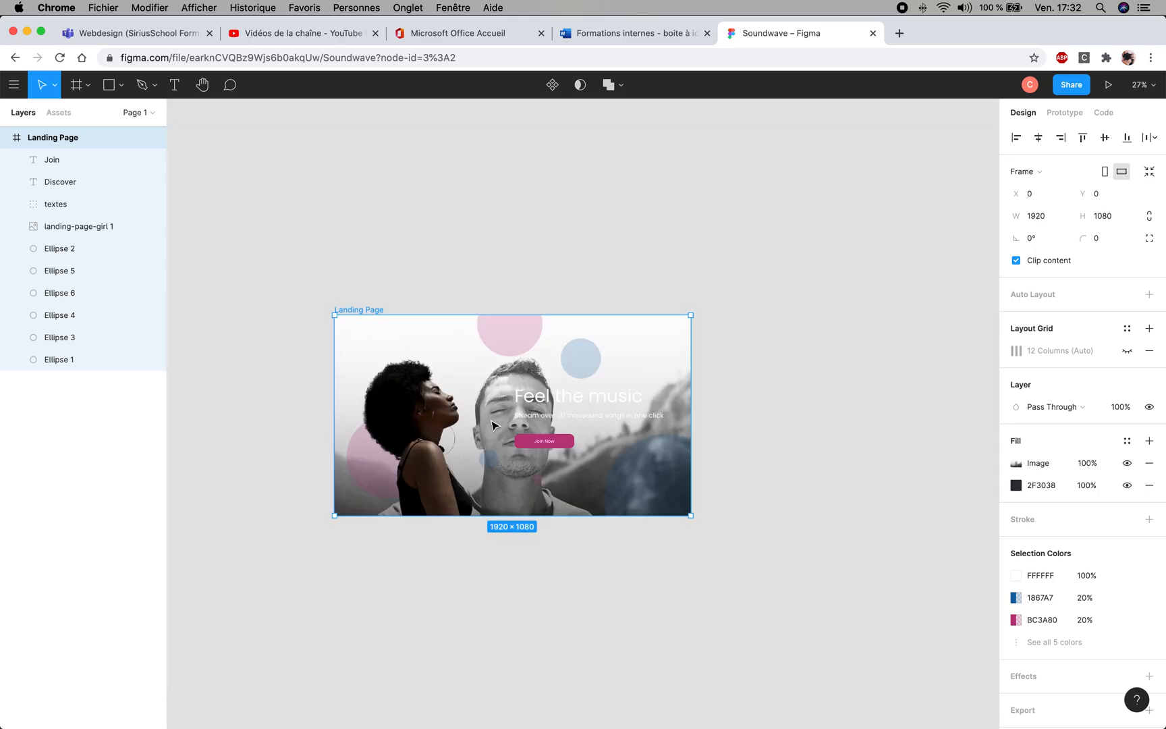
{"action": "scroll", "coordinate": [491, 425], "scroll_direction": "up", "scroll_amount": 1}
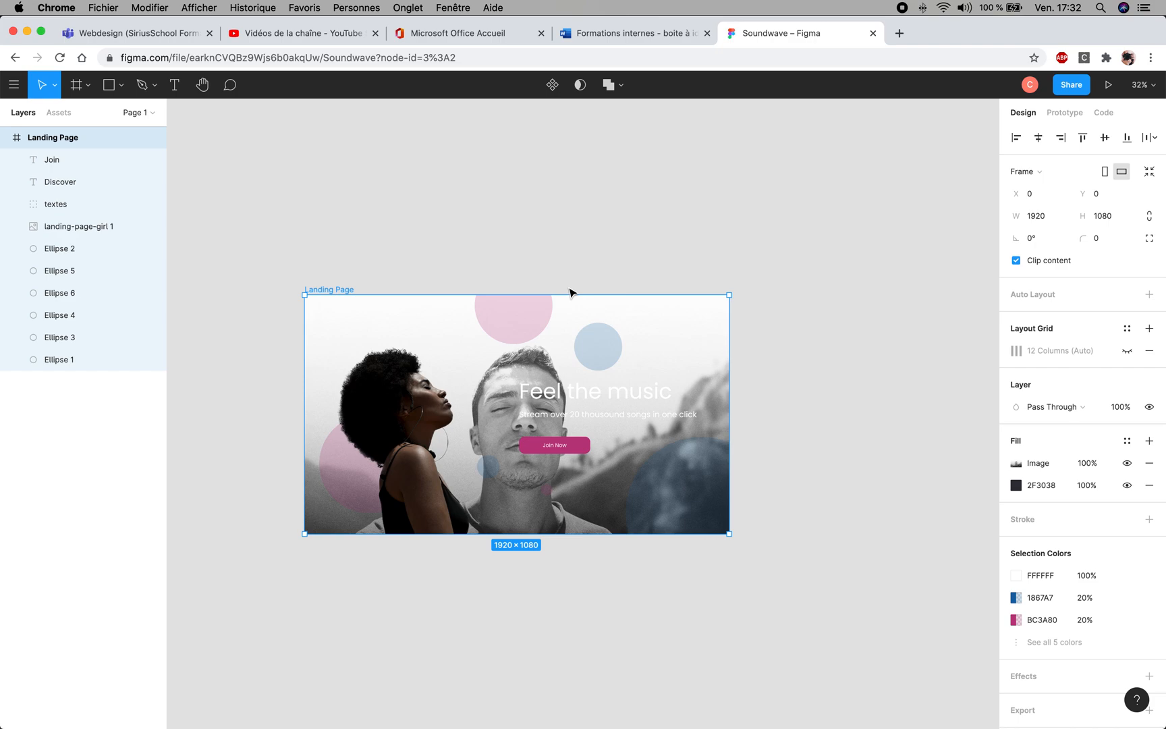
- Undo the Unsplash photo fill on the Landing Page frame and deselect the frame
{"action": "left_click", "coordinate": [358, 201]}
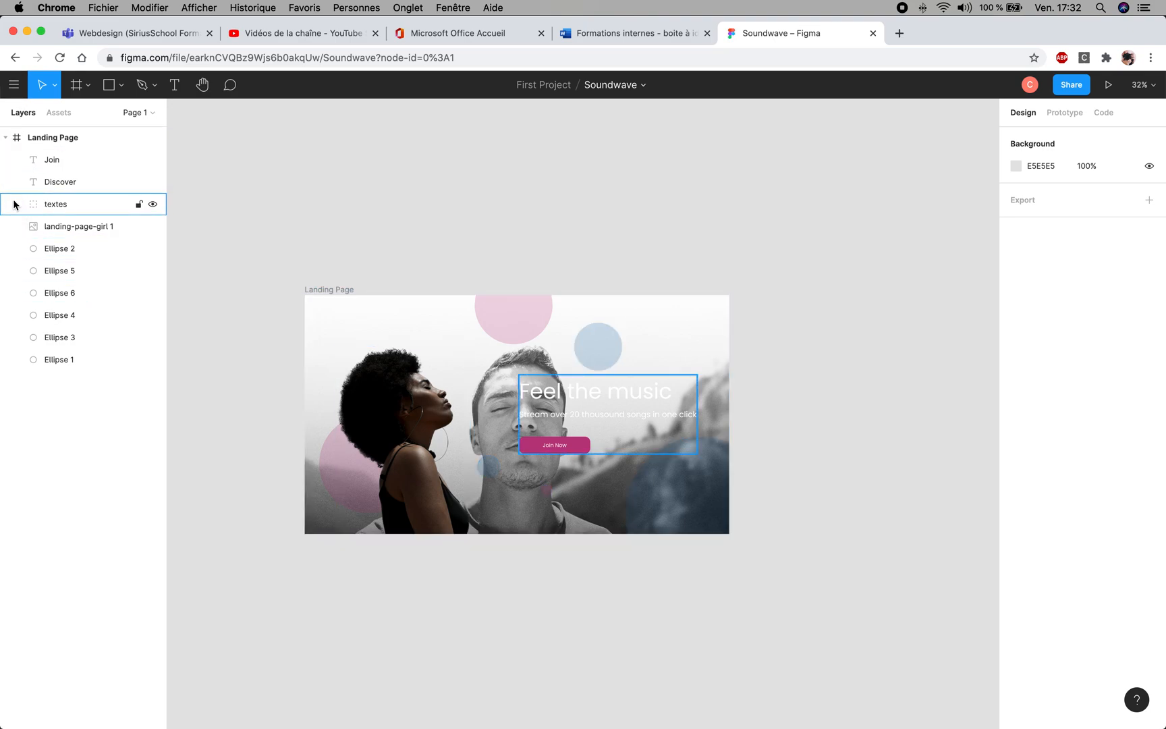
{"action": "left_click", "coordinate": [312, 306]}
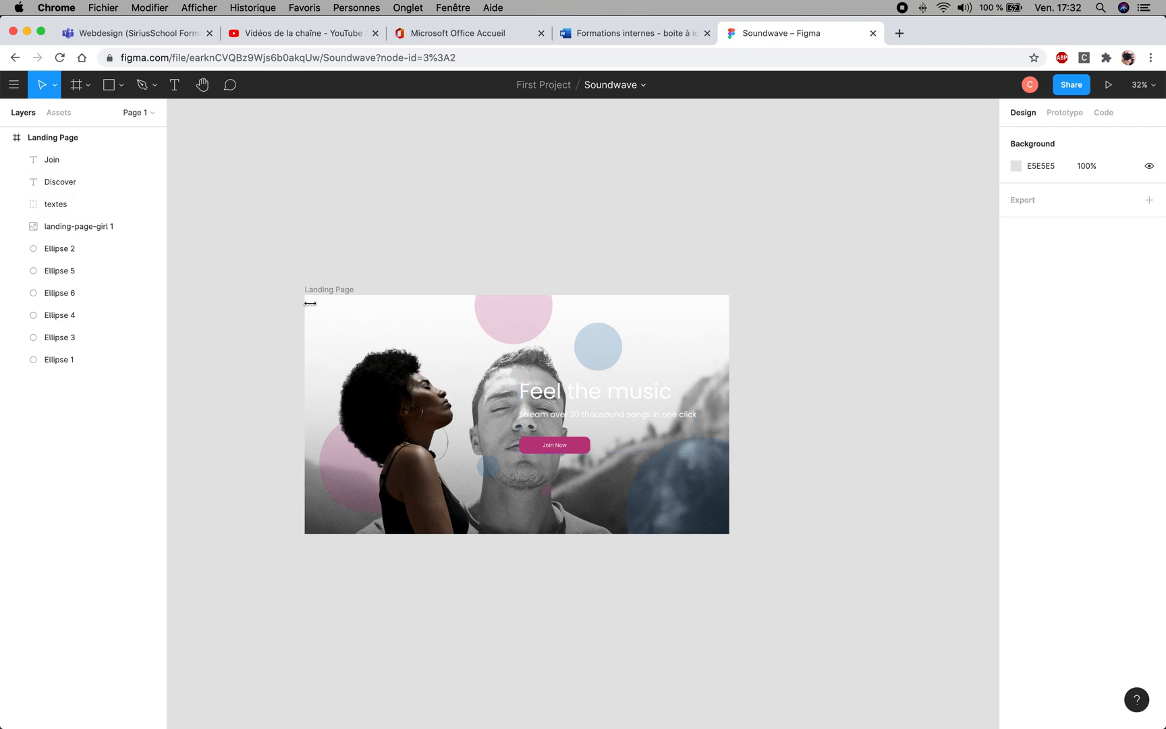
{"action": "left_click", "coordinate": [310, 304]}
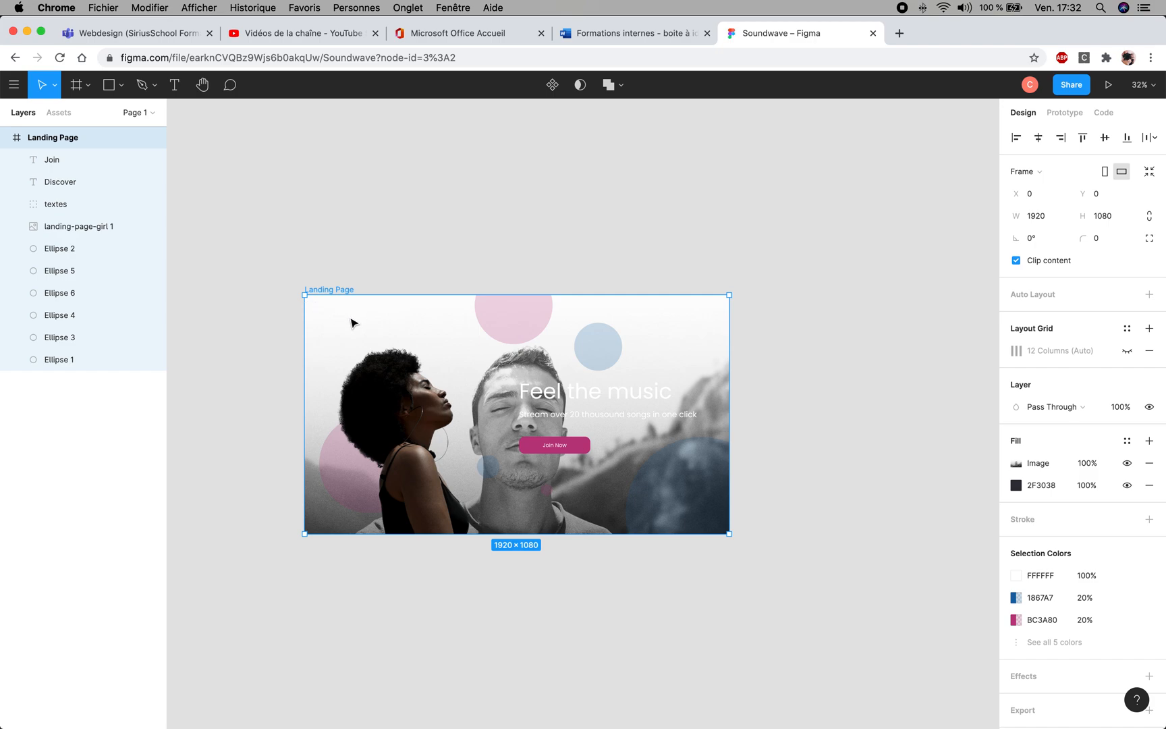
{"action": "key", "text": "super+z"}
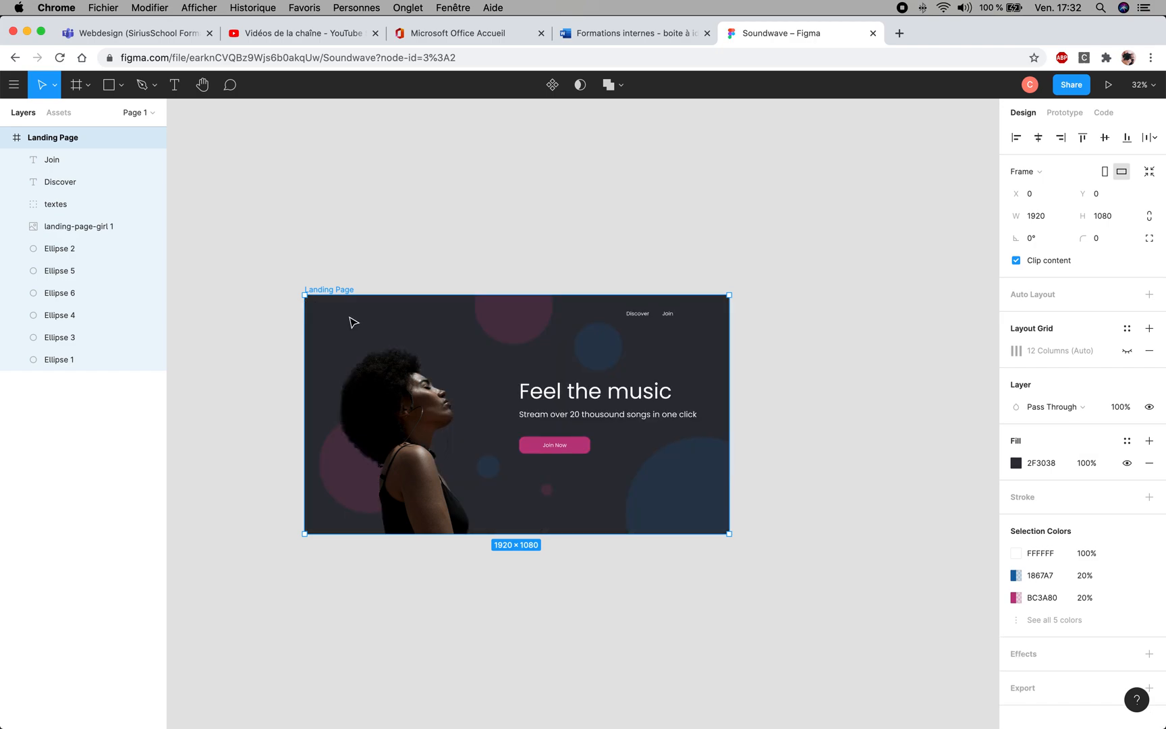
{"action": "left_click", "coordinate": [399, 321]}
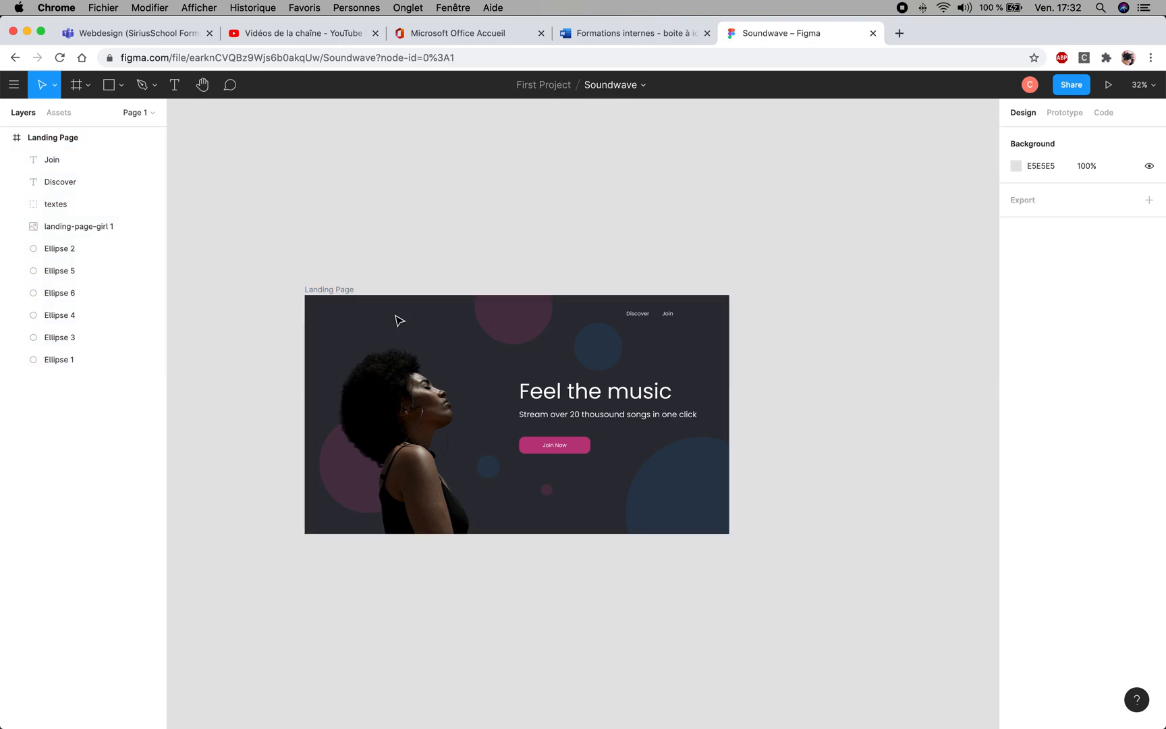
{"action": "right_click", "coordinate": [391, 324]}
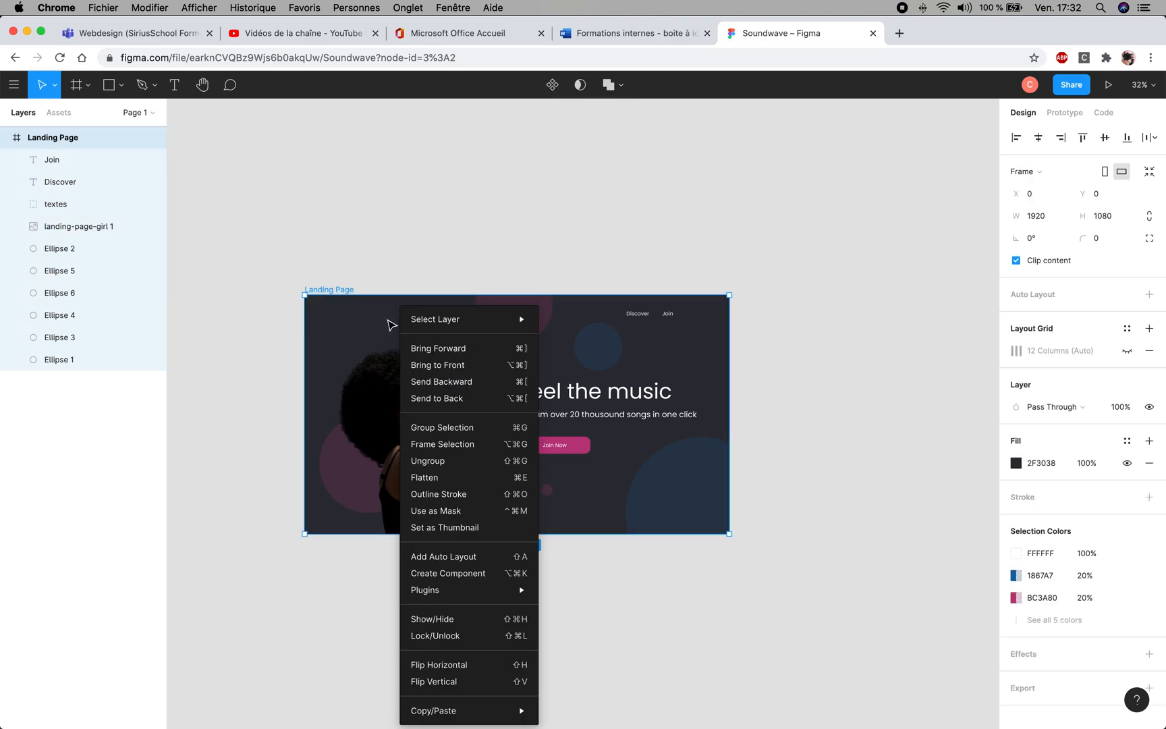
{"action": "mouse_move", "coordinate": [450, 598]}
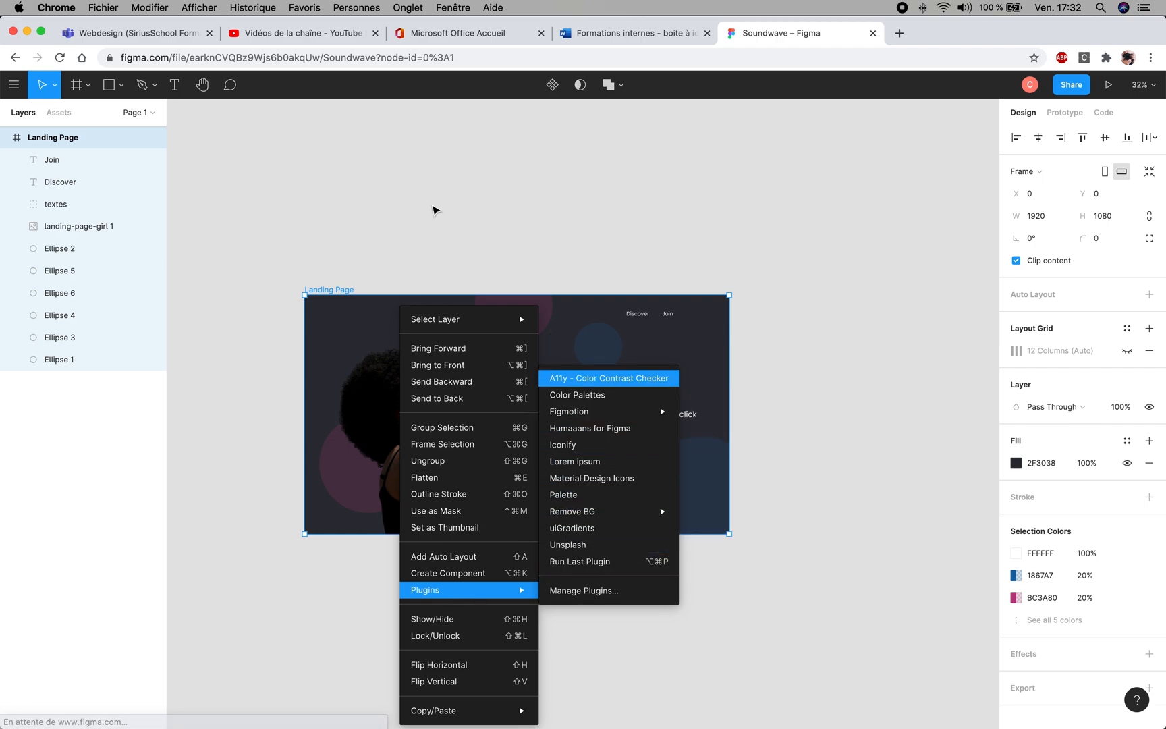
{"action": "left_click", "coordinate": [434, 211]}
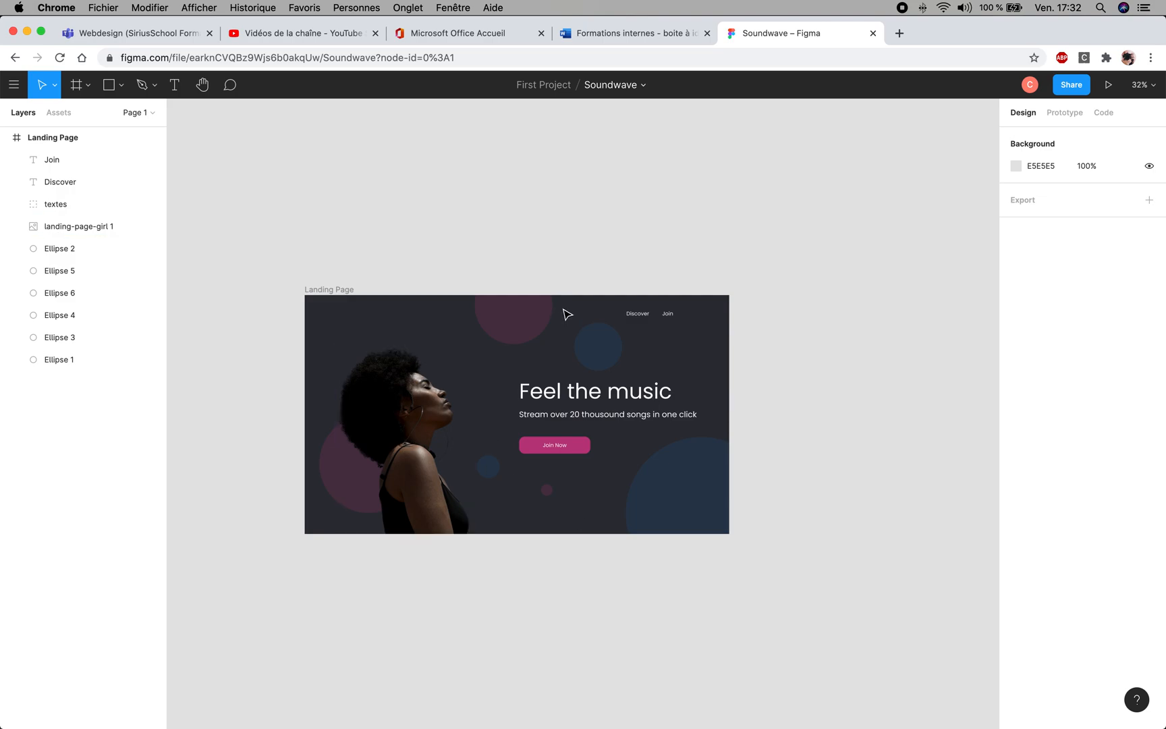
{"action": "left_click_drag", "start_coordinate": [425, 365], "coordinate": [490, 313]}
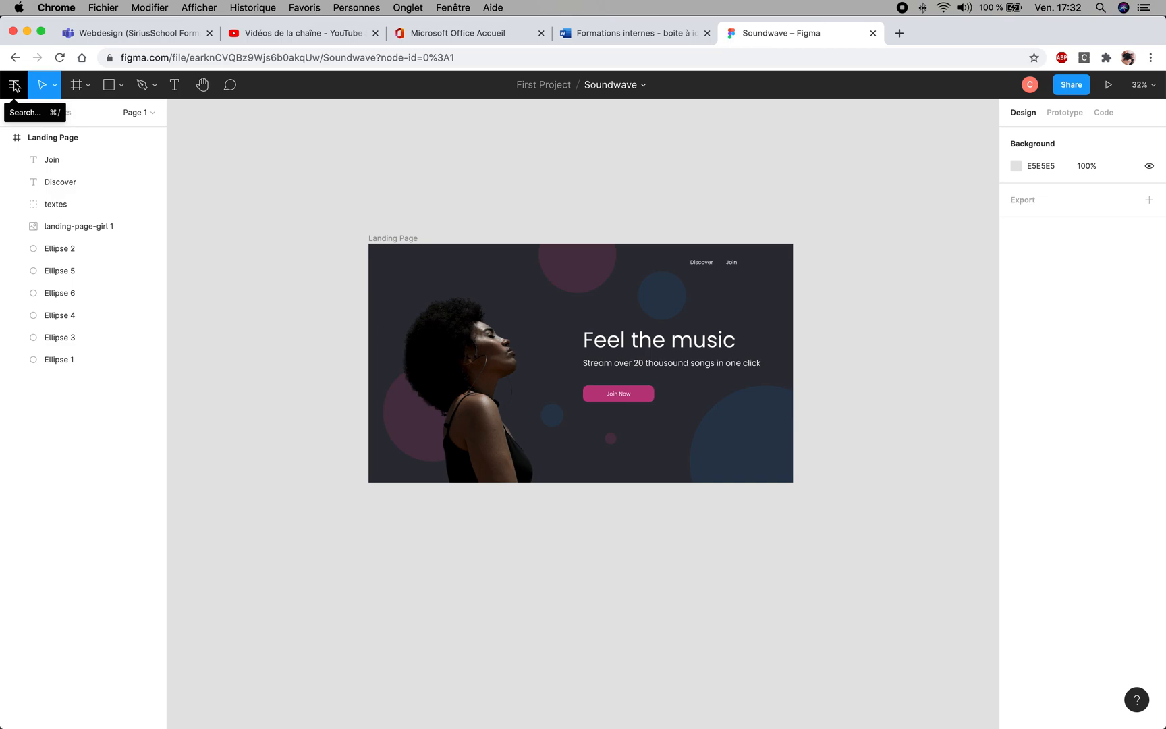
- Open the plugin management page and go to the full list of community plugins
{"action": "left_click", "coordinate": [14, 86]}
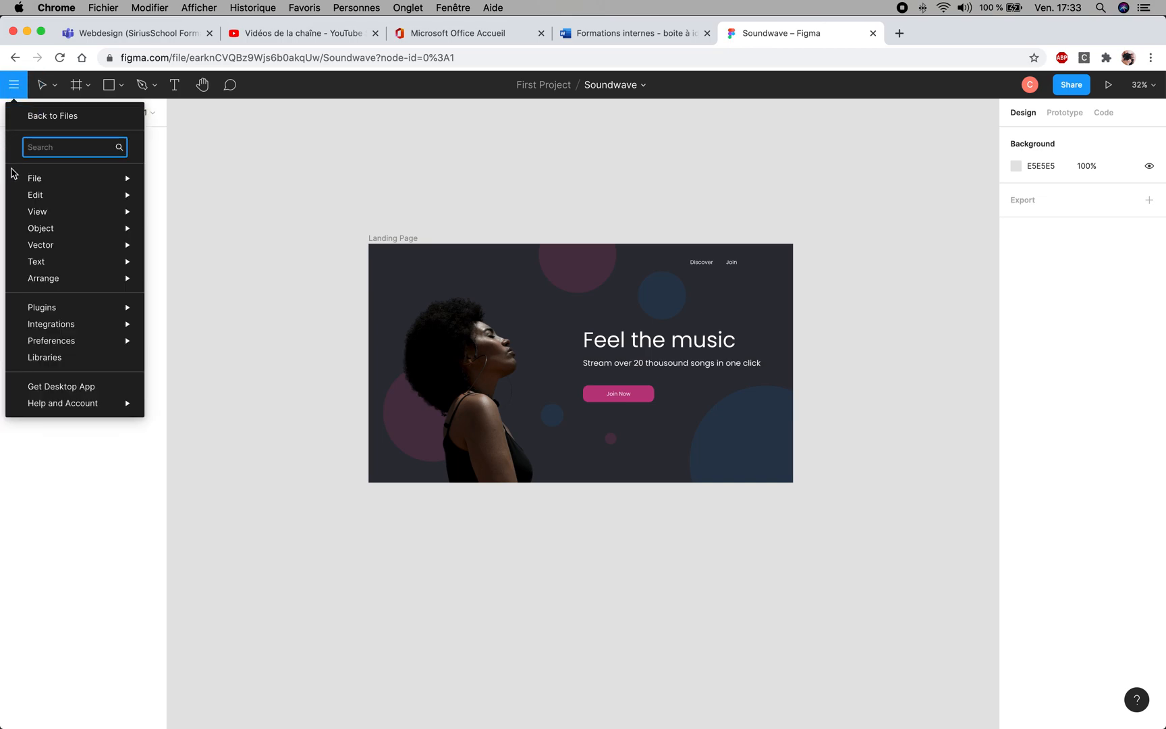
{"action": "mouse_move", "coordinate": [36, 307]}
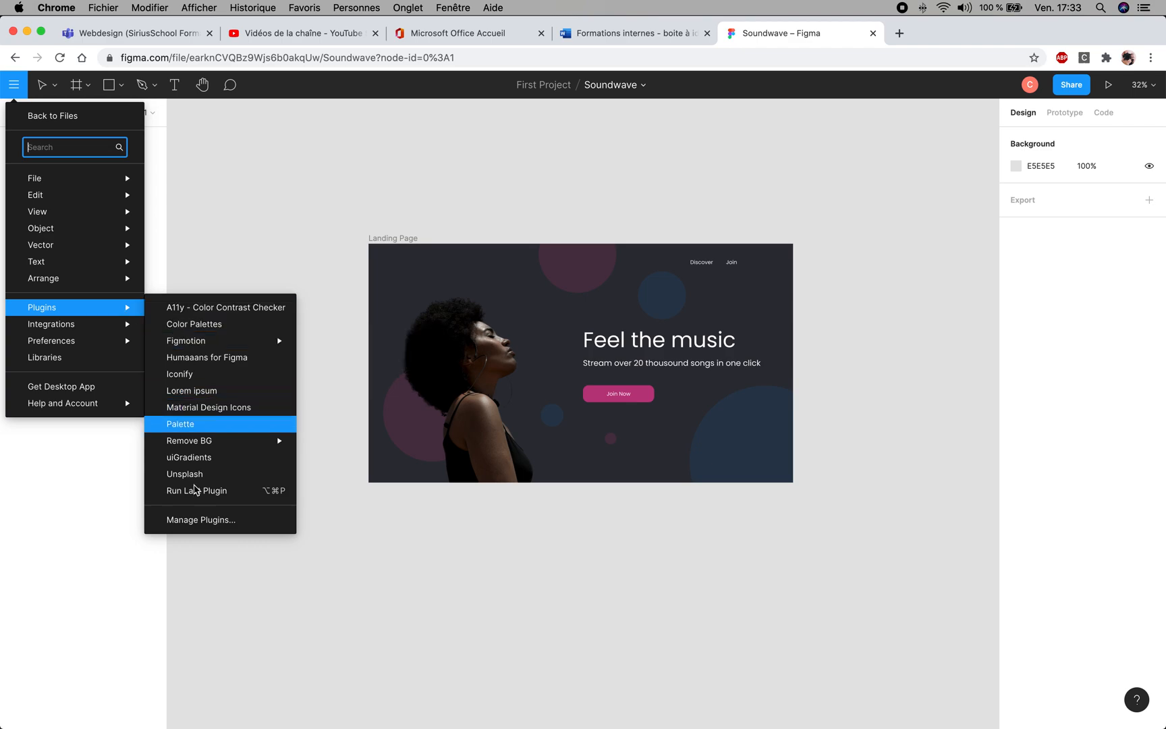
{"action": "left_click", "coordinate": [201, 520]}
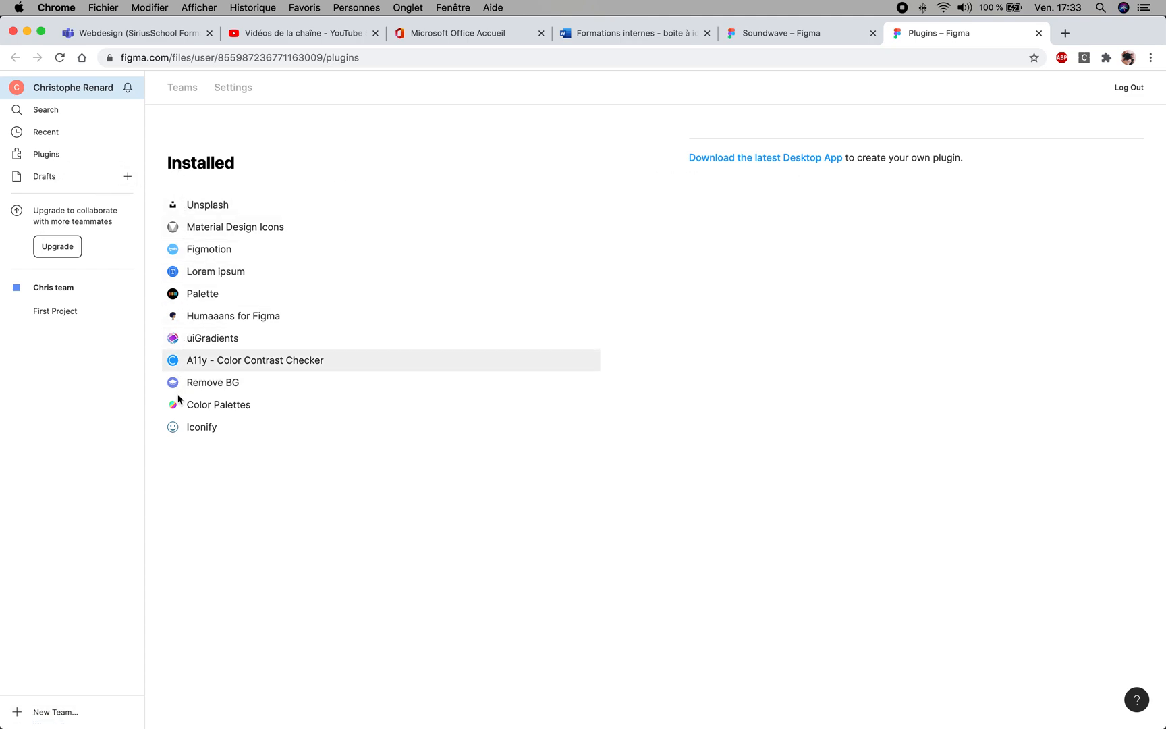
{"action": "left_click", "coordinate": [49, 155]}
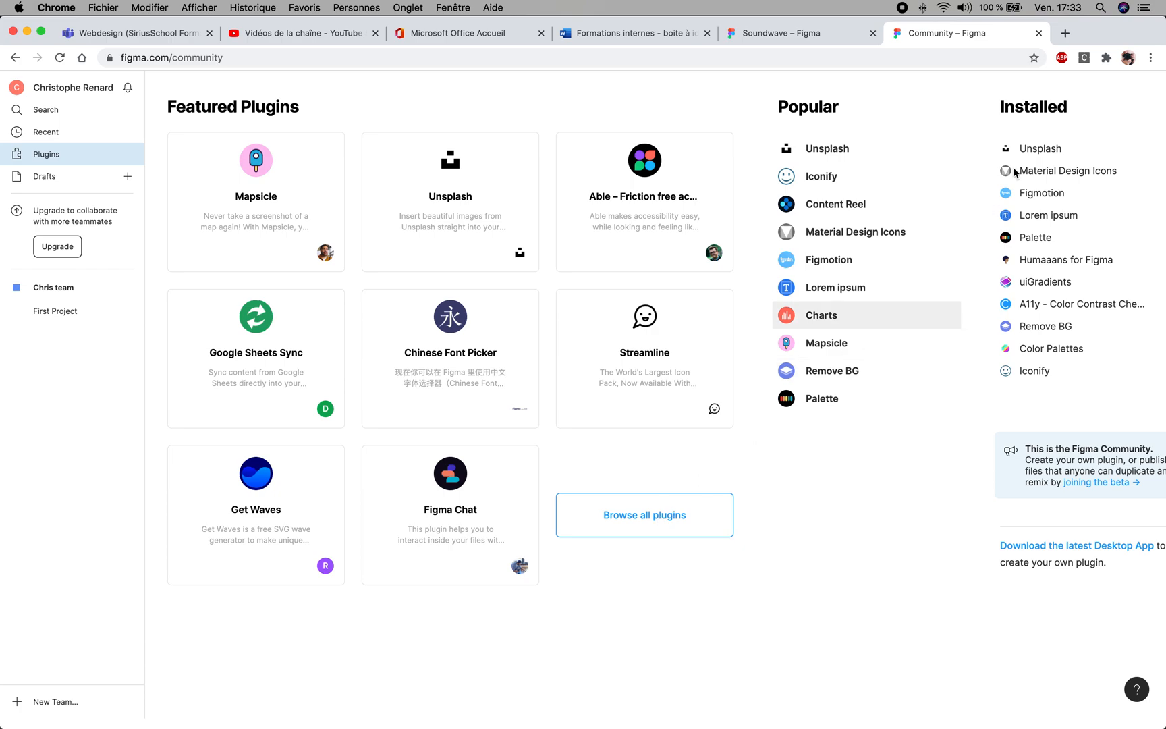
{"action": "left_click", "coordinate": [665, 523]}
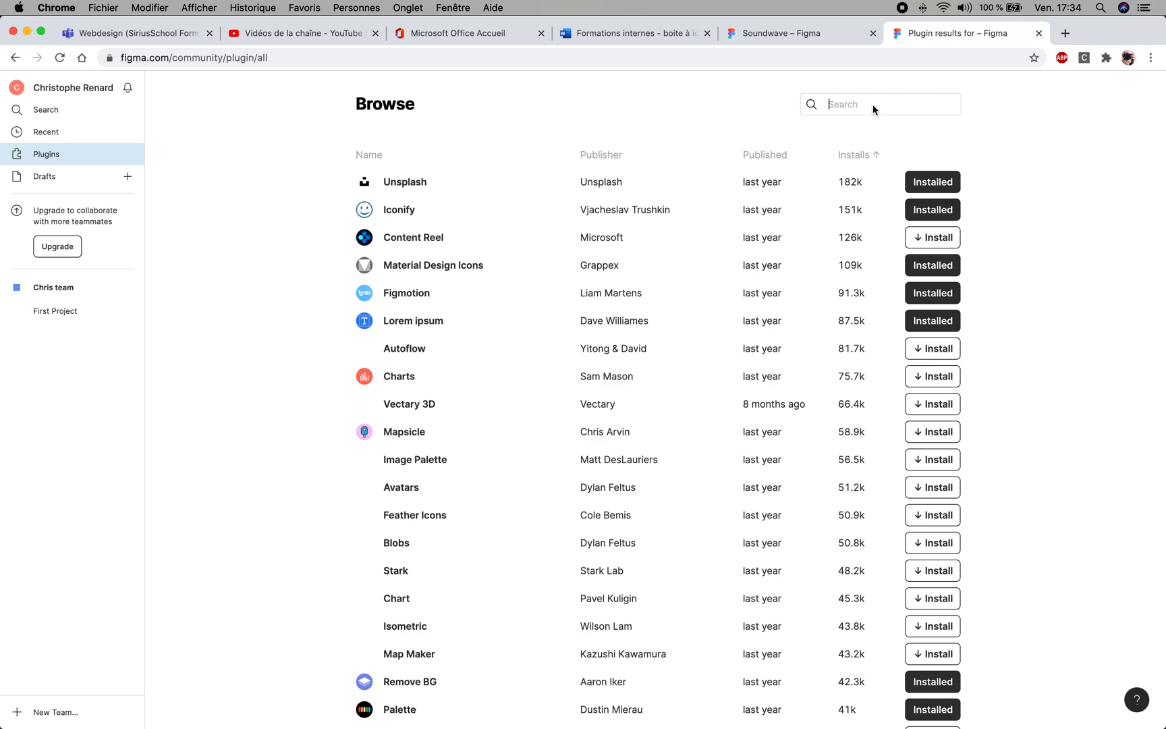
- Look through the community plugin list, examining plugin names, publishers and install counts
{"action": "scroll", "coordinate": [1043, 334], "scroll_direction": "down", "scroll_amount": 1}
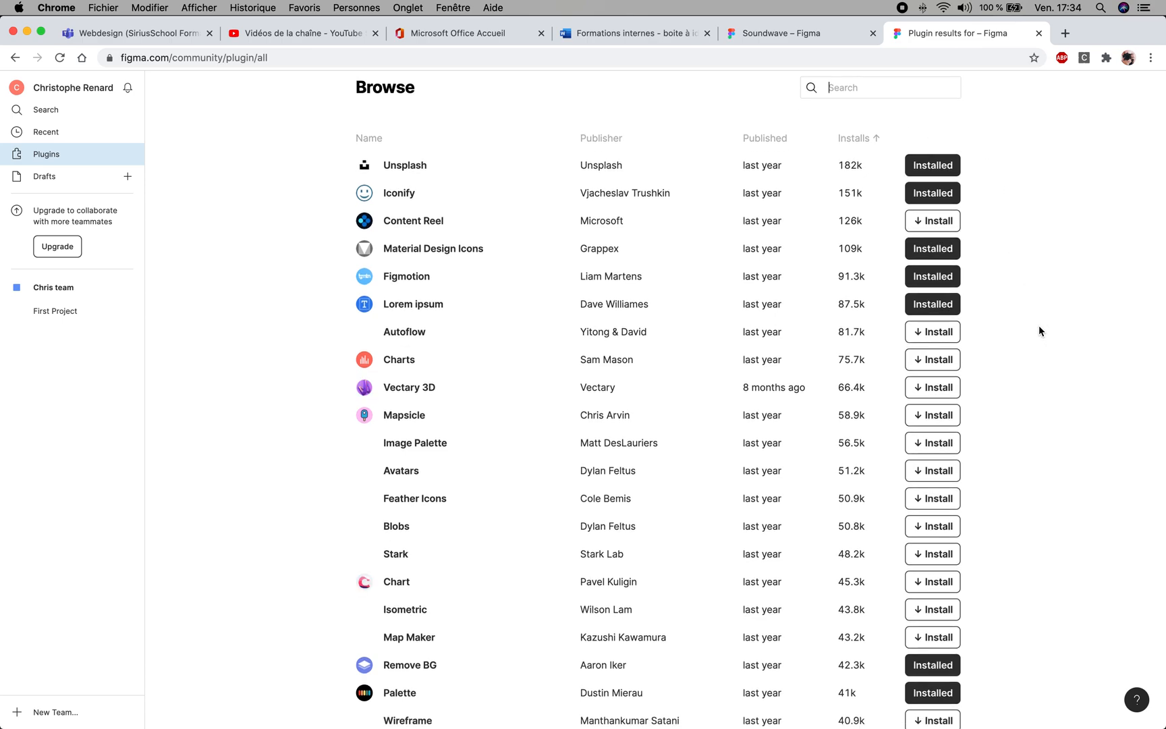
{"action": "scroll", "coordinate": [1038, 329], "scroll_direction": "down", "scroll_amount": 2}
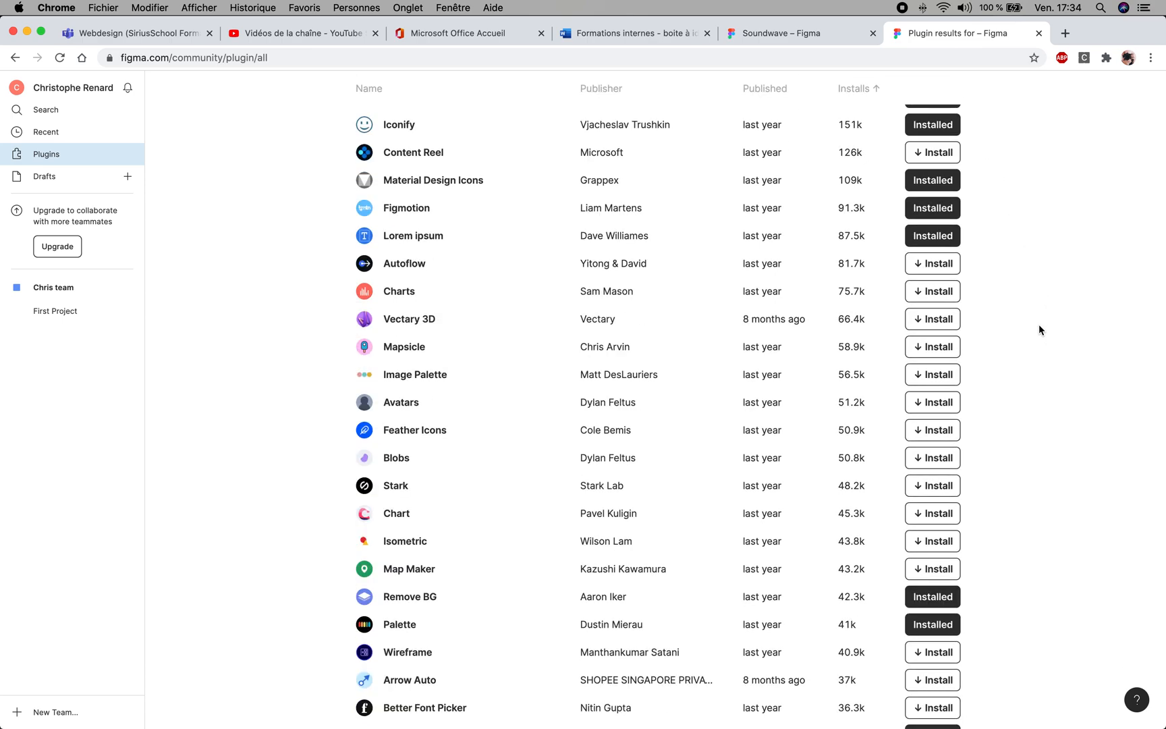
{"action": "scroll", "coordinate": [1039, 327], "scroll_direction": "down", "scroll_amount": 1}
{"action": "scroll", "coordinate": [1039, 326], "scroll_direction": "up", "scroll_amount": 3}
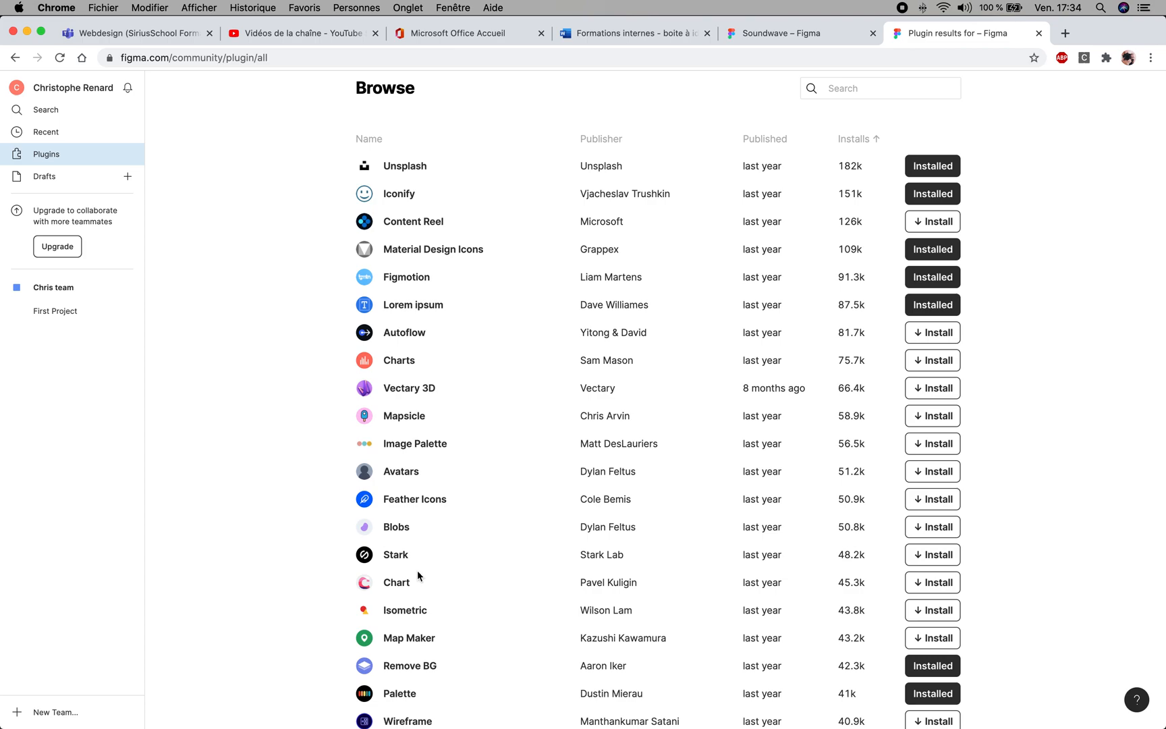
{"action": "scroll", "coordinate": [416, 561], "scroll_direction": "down", "scroll_amount": 3}
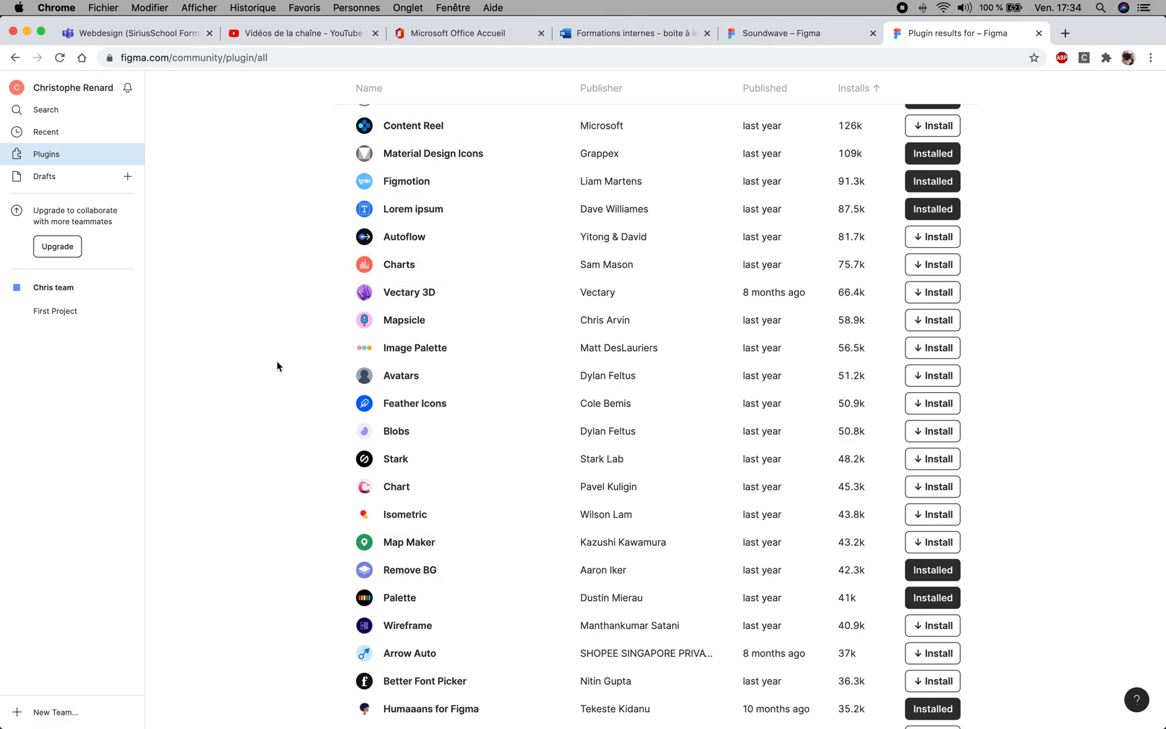
{"action": "scroll", "coordinate": [273, 375], "scroll_direction": "up", "scroll_amount": 3}
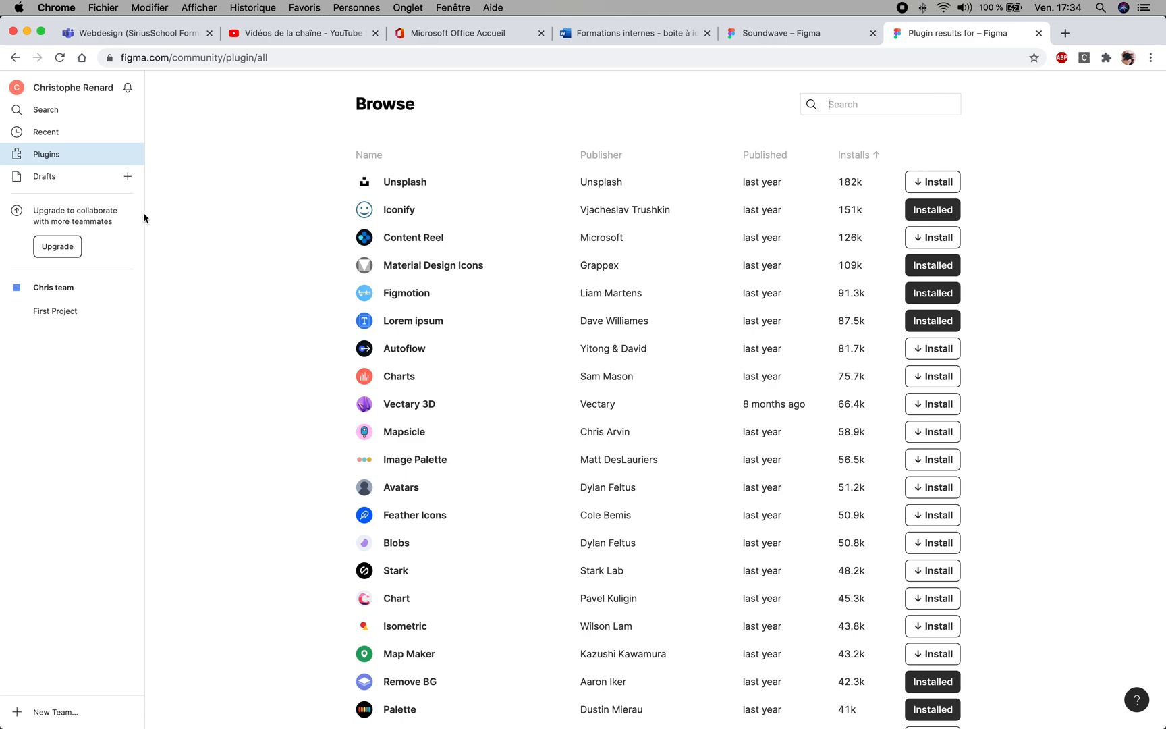
{"action": "scroll", "coordinate": [506, 484], "scroll_direction": "down", "scroll_amount": 20}
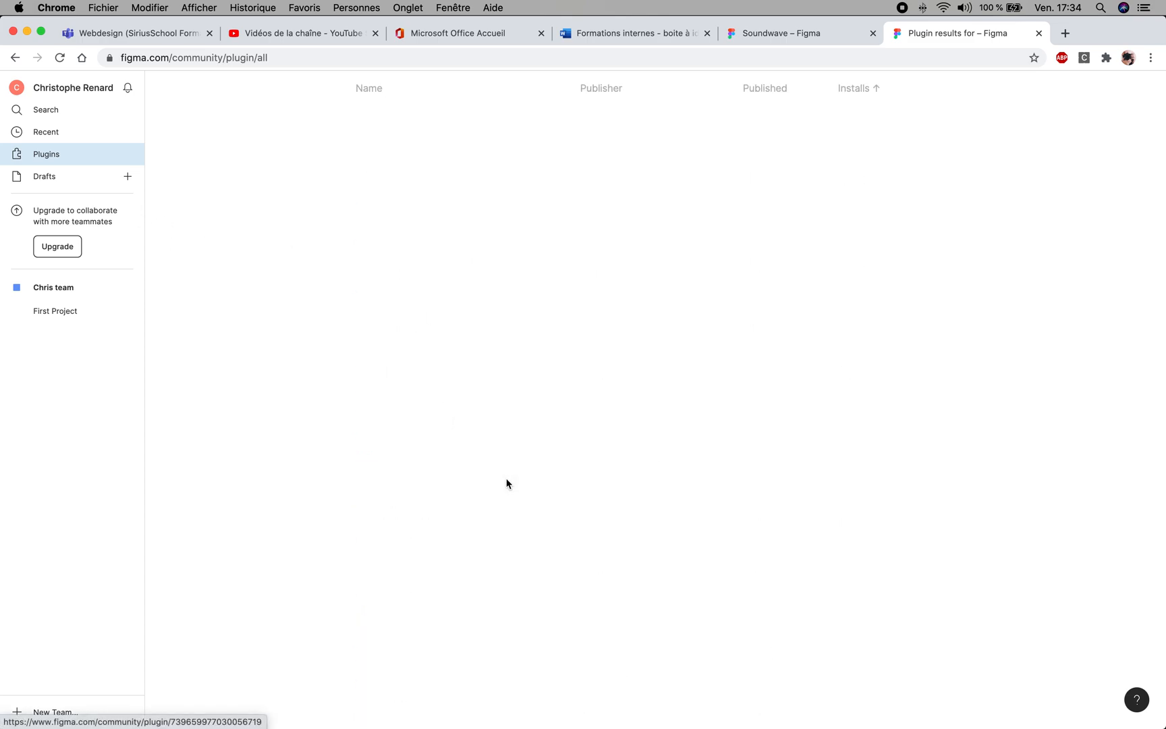
{"action": "scroll", "coordinate": [504, 481], "scroll_direction": "down", "scroll_amount": 20}
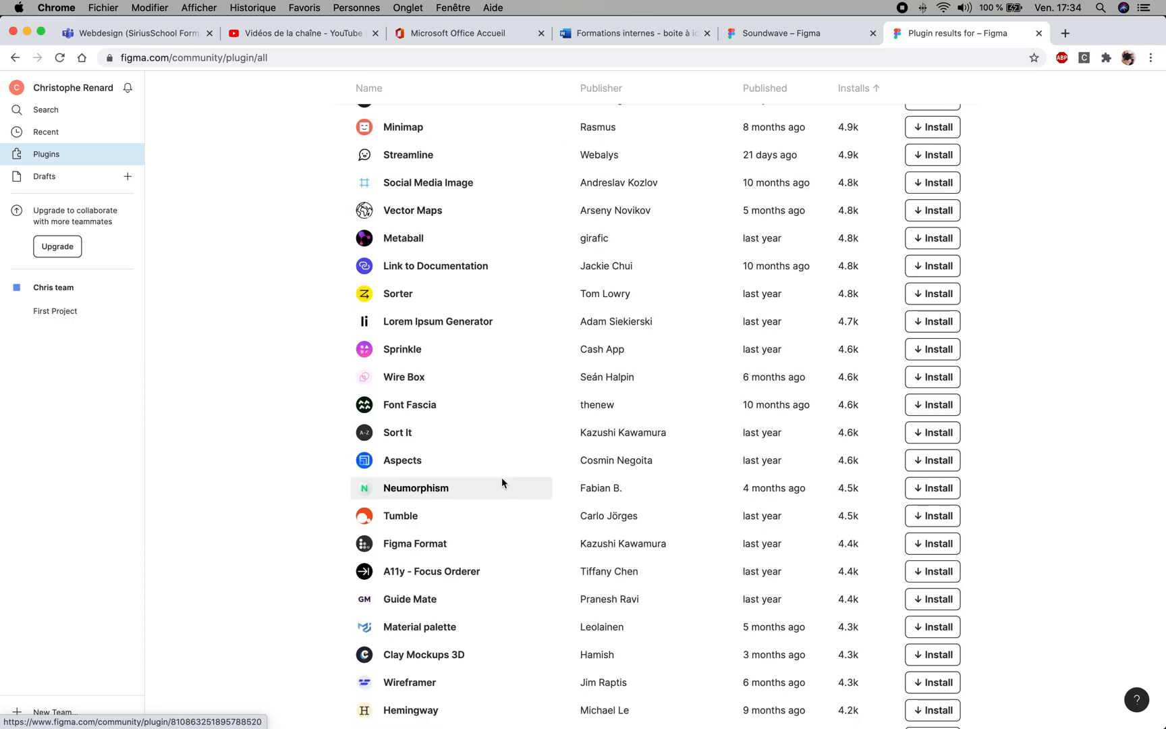
{"action": "scroll", "coordinate": [499, 479], "scroll_direction": "down", "scroll_amount": 5}
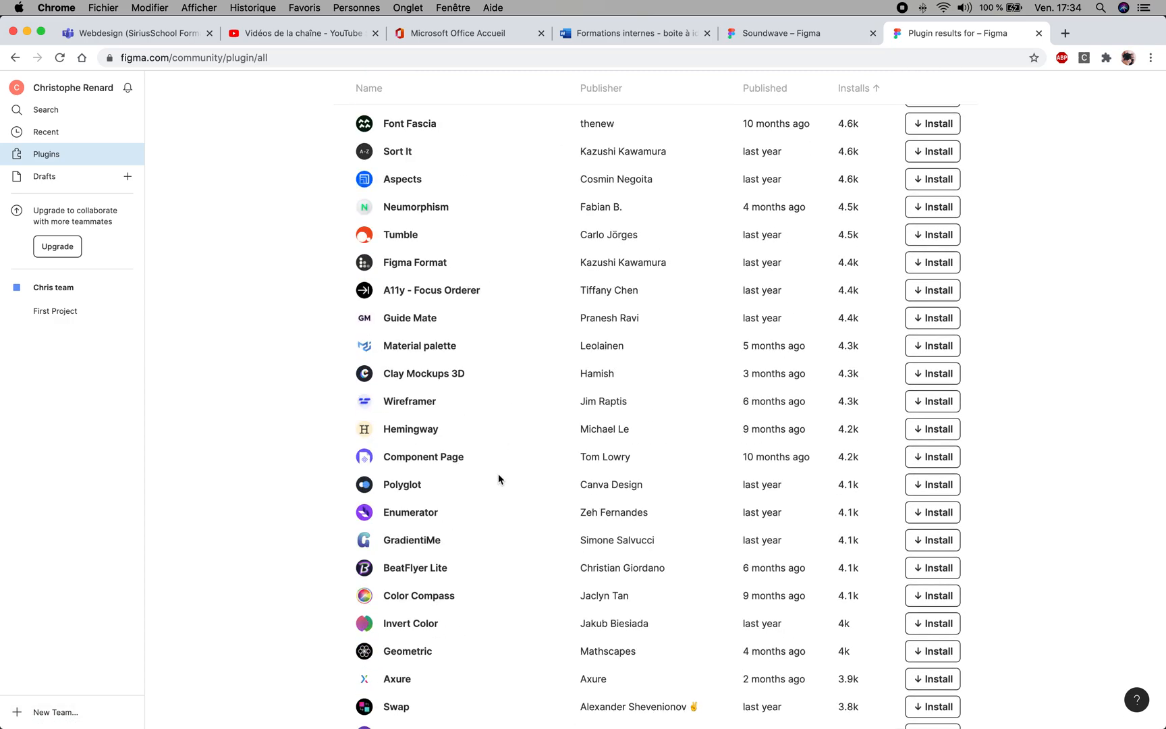
{"action": "scroll", "coordinate": [499, 479], "scroll_direction": "down", "scroll_amount": 15}
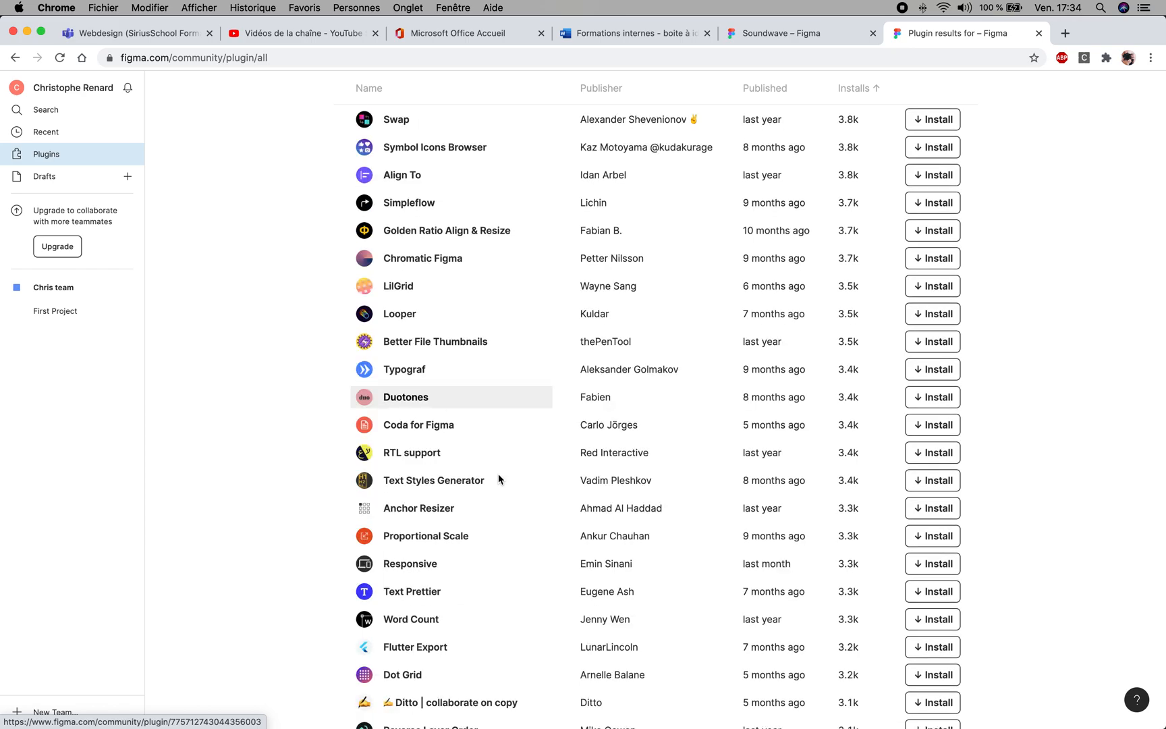
{"action": "scroll", "coordinate": [498, 476], "scroll_direction": "down", "scroll_amount": 8}
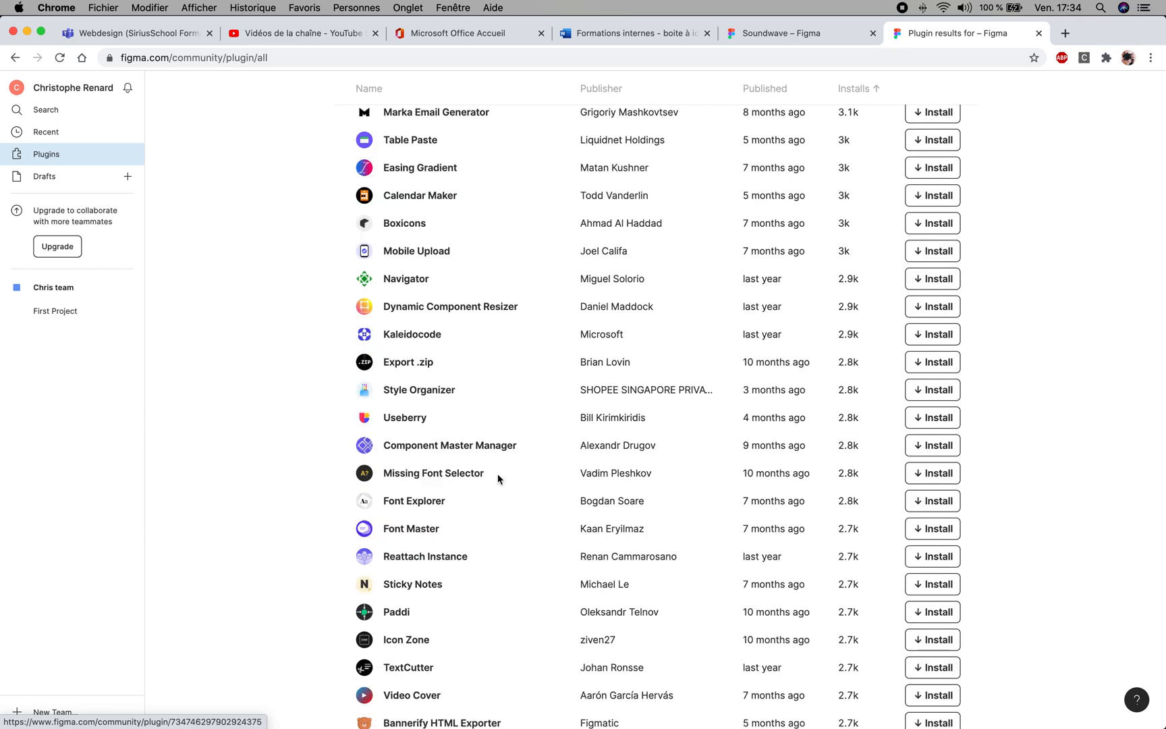
{"action": "scroll", "coordinate": [498, 478], "scroll_direction": "down", "scroll_amount": 5}
{"action": "scroll", "coordinate": [498, 479], "scroll_direction": "down", "scroll_amount": 4}
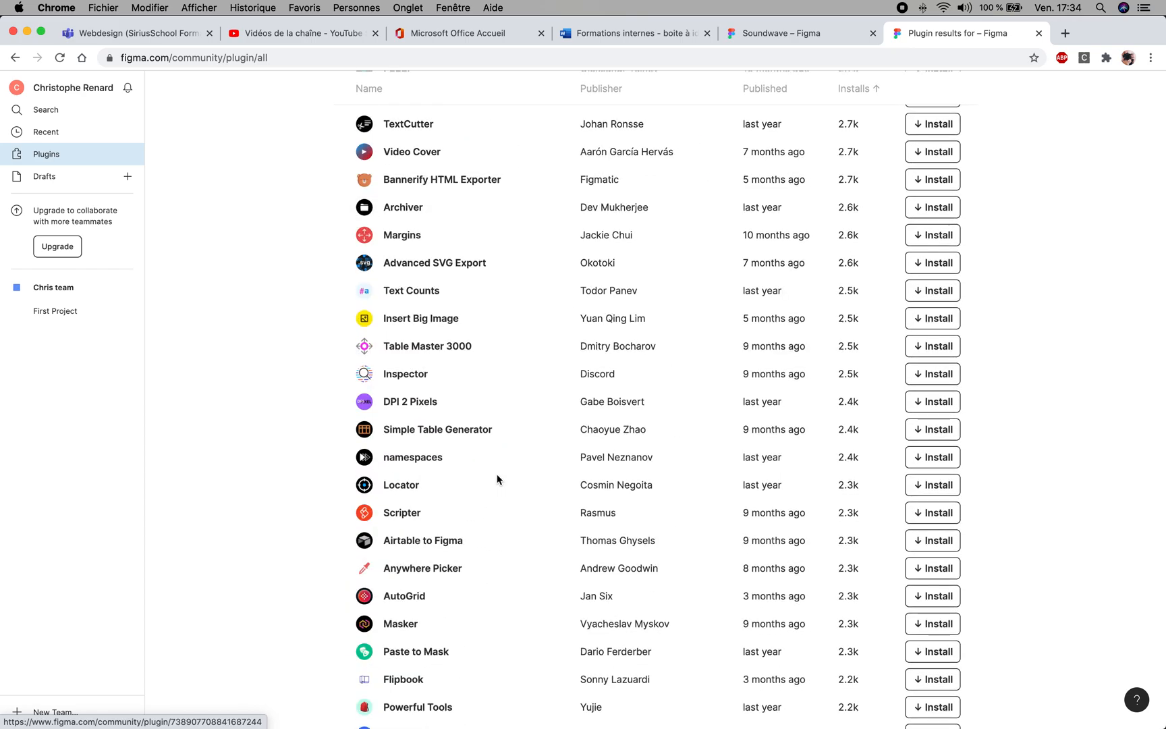
{"action": "scroll", "coordinate": [498, 479], "scroll_direction": "up", "scroll_amount": 4}
{"action": "scroll", "coordinate": [497, 479], "scroll_direction": "up", "scroll_amount": 20}
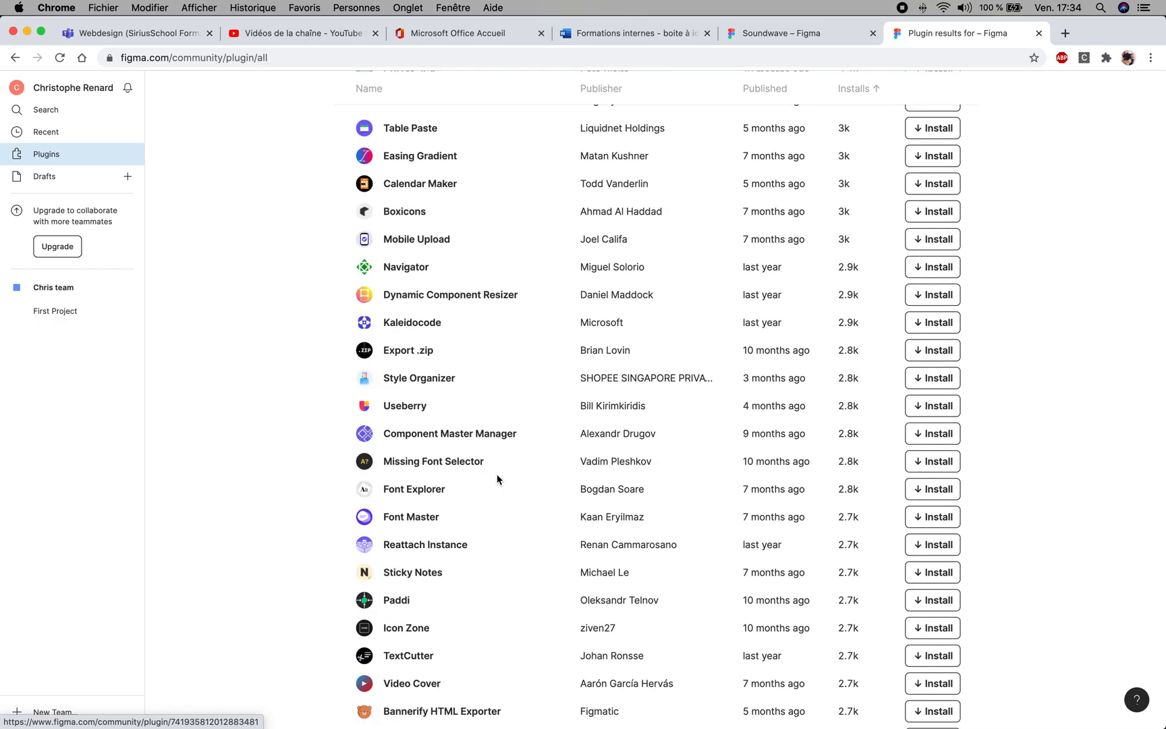
{"action": "scroll", "coordinate": [497, 473], "scroll_direction": "up", "scroll_amount": 6}
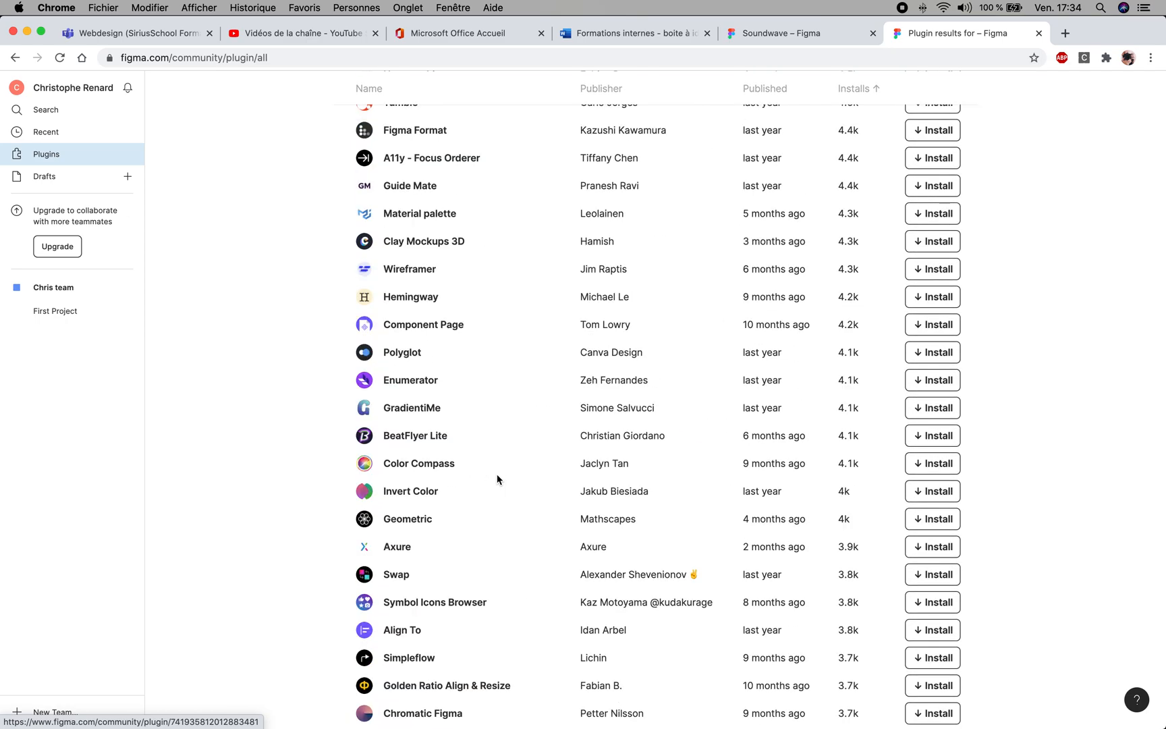
{"action": "scroll", "coordinate": [497, 473], "scroll_direction": "down", "scroll_amount": 6}
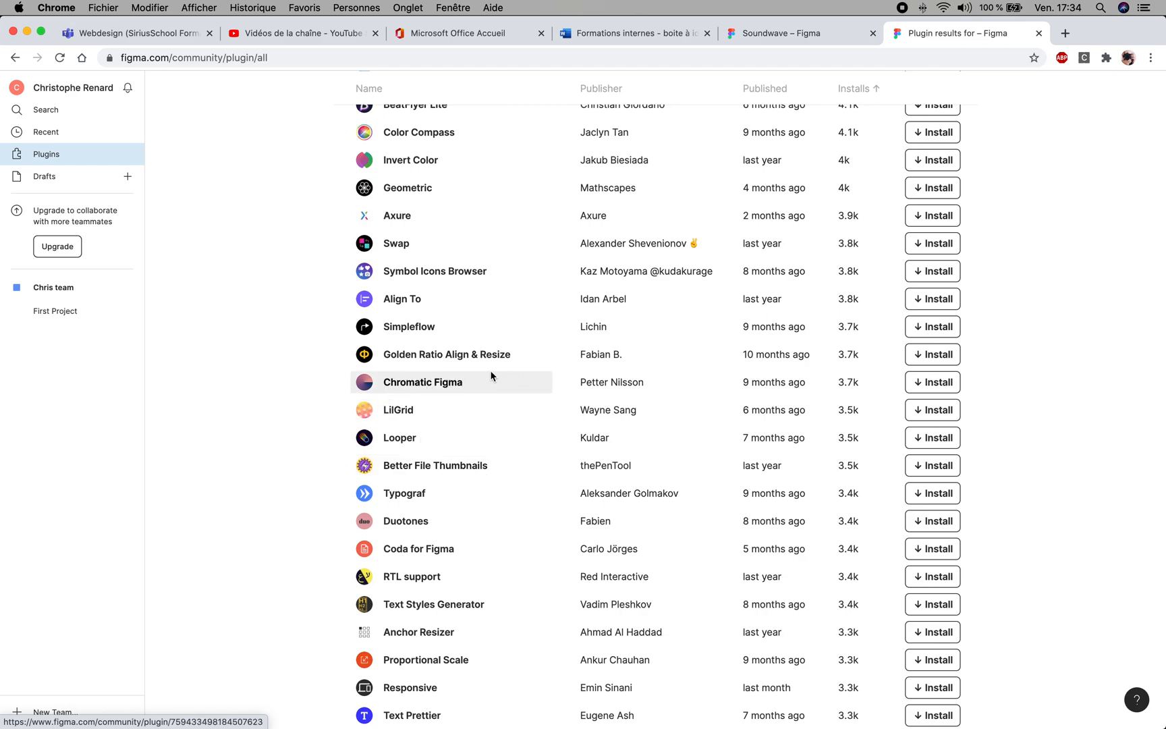
{"action": "scroll", "coordinate": [299, 396], "scroll_direction": "up", "scroll_amount": 11}
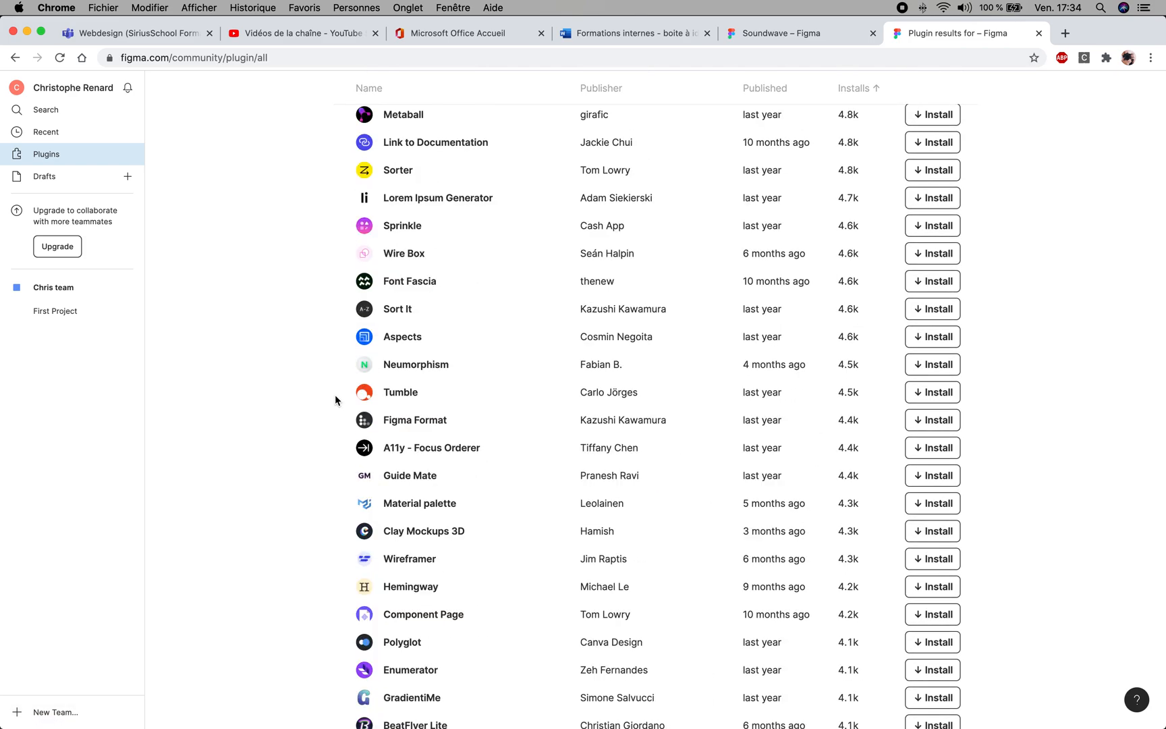
{"action": "scroll", "coordinate": [335, 399], "scroll_direction": "up", "scroll_amount": 4}
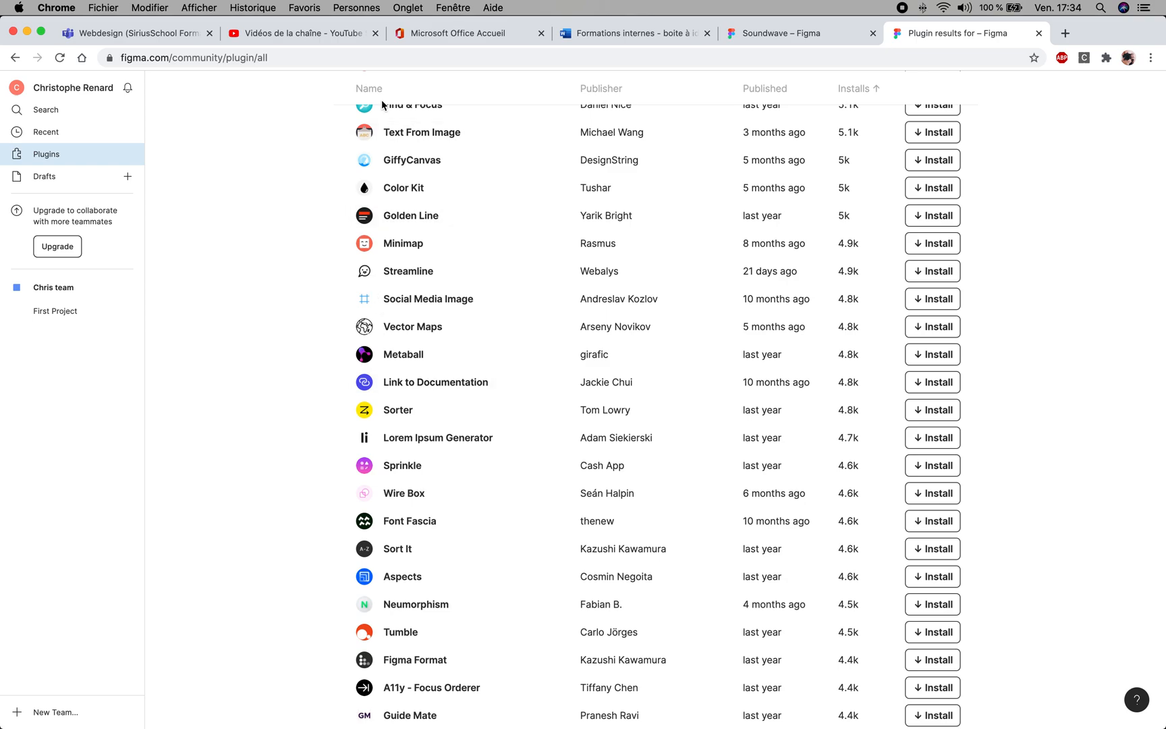
{"action": "scroll", "coordinate": [396, 251], "scroll_direction": "up", "scroll_amount": 3}
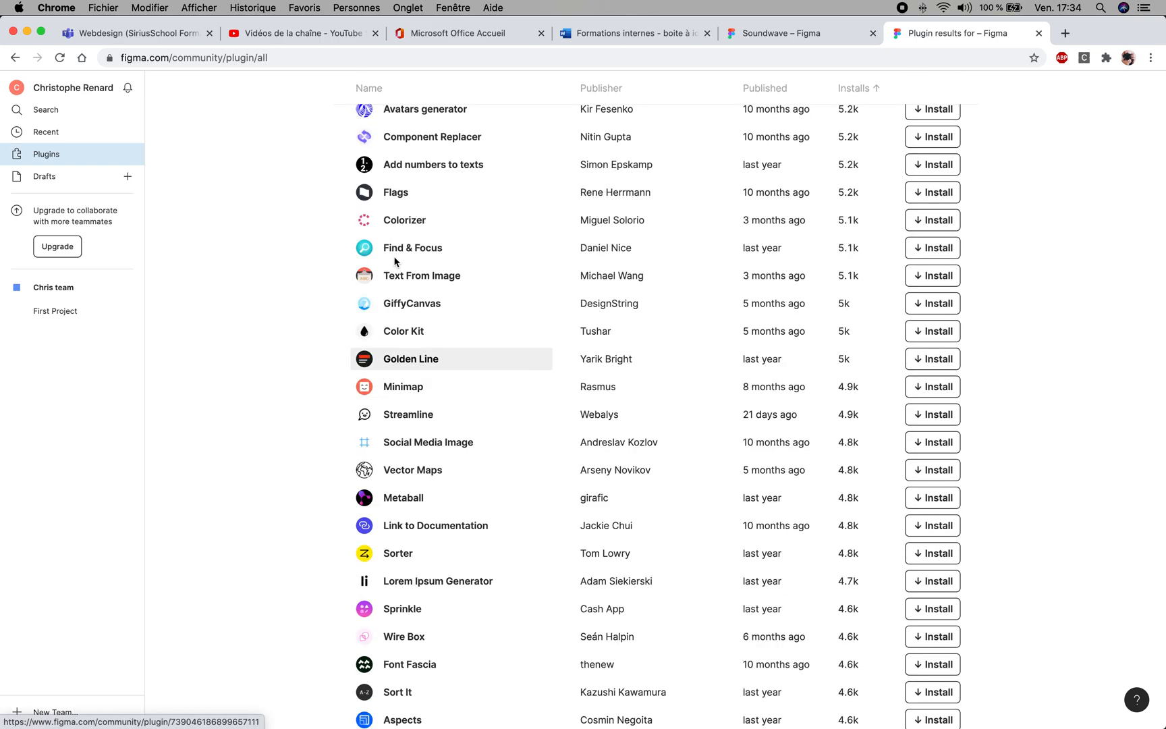
{"action": "scroll", "coordinate": [395, 262], "scroll_direction": "up", "scroll_amount": 10}
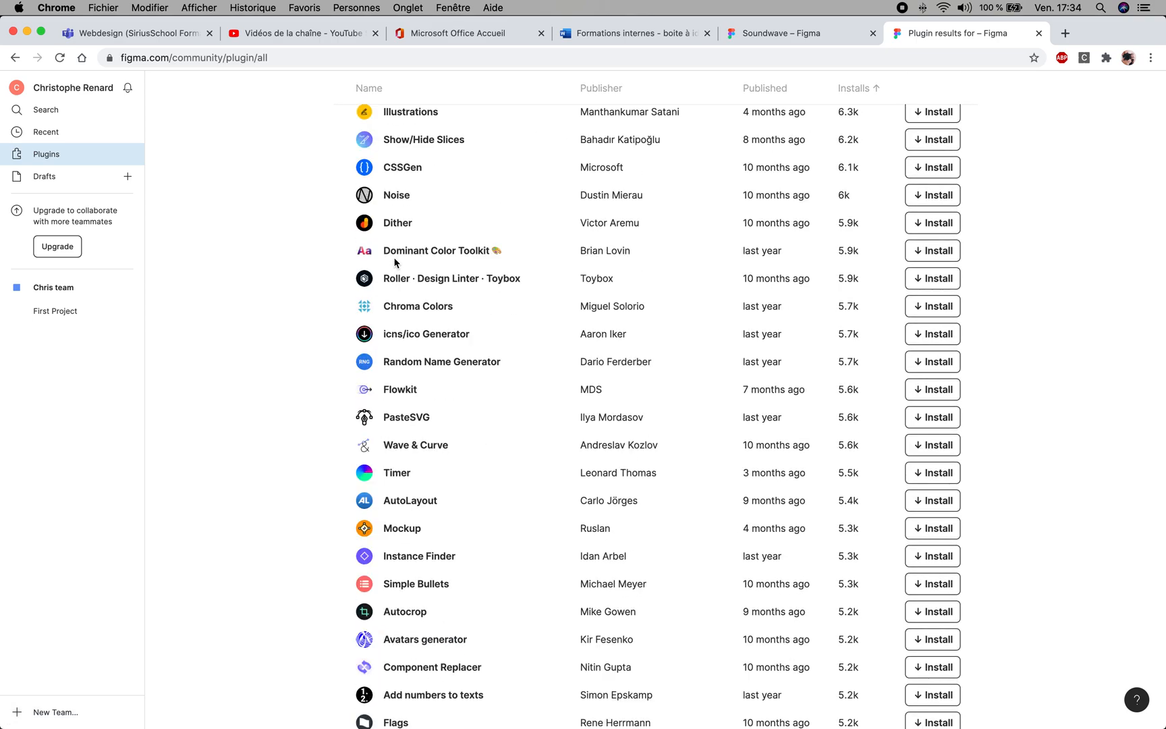
{"action": "scroll", "coordinate": [395, 263], "scroll_direction": "up", "scroll_amount": 7}
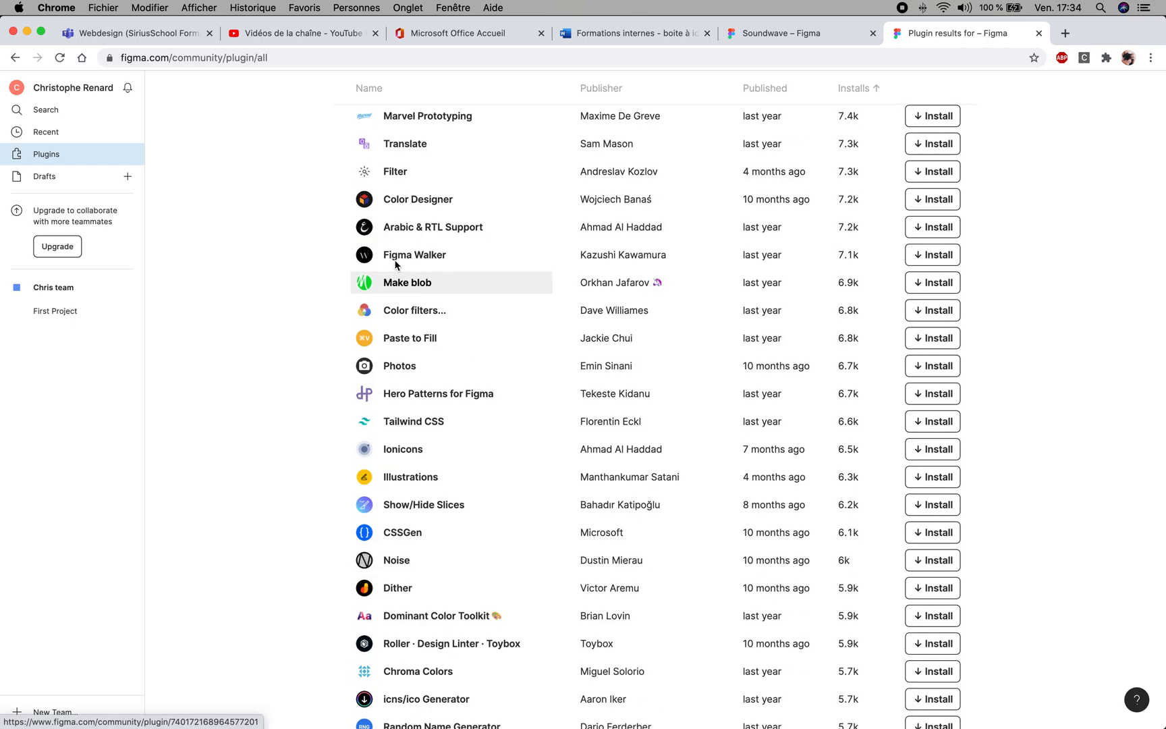
{"action": "scroll", "coordinate": [395, 264], "scroll_direction": "up", "scroll_amount": 3}
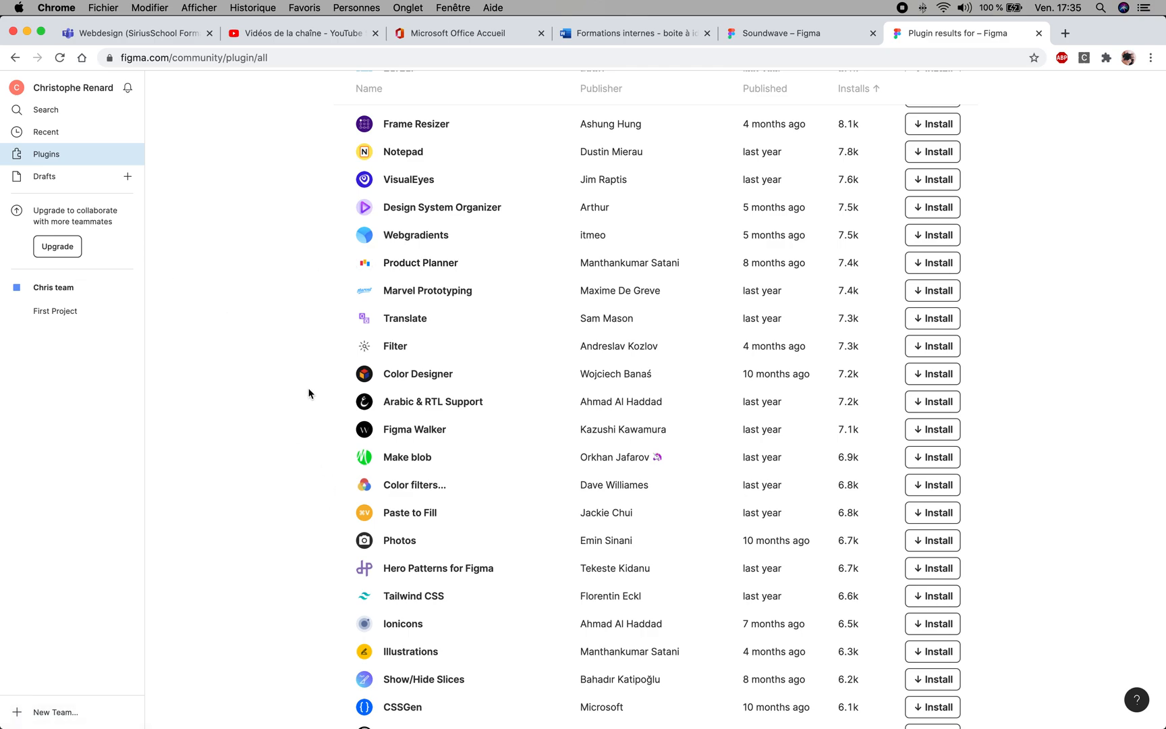
{"action": "scroll", "coordinate": [308, 392], "scroll_direction": "up", "scroll_amount": 15}
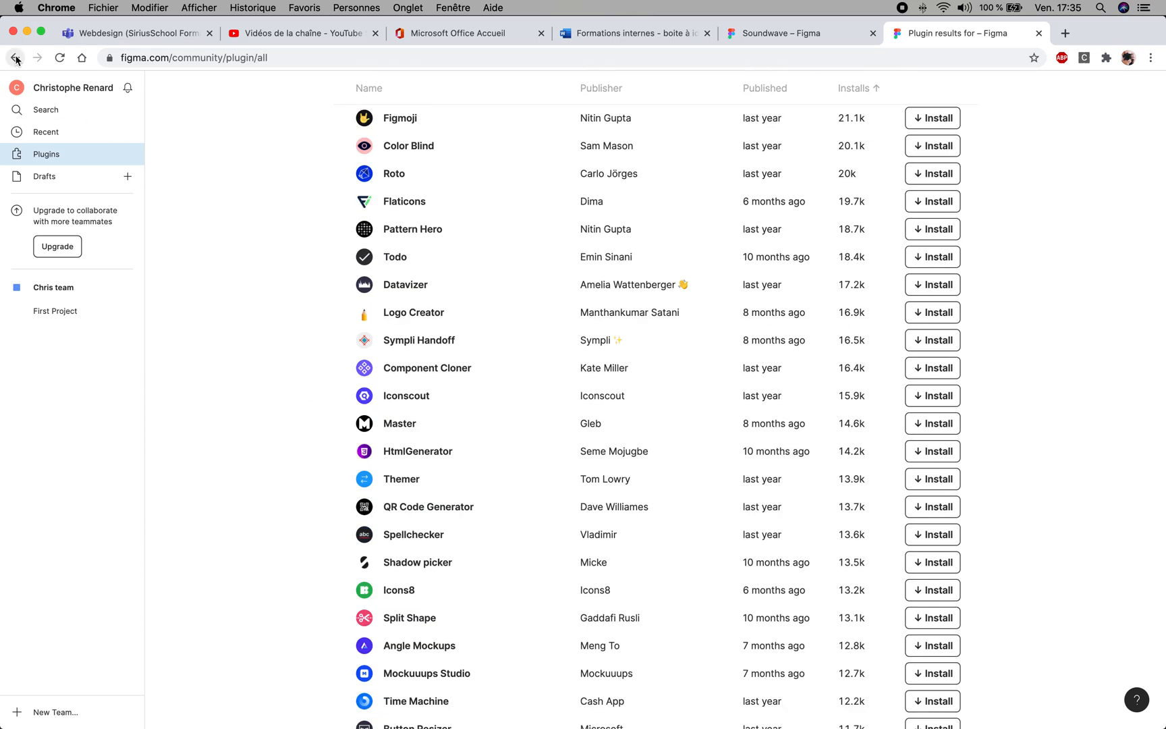
- Open First Project to show its design files
{"action": "left_click", "coordinate": [53, 316]}
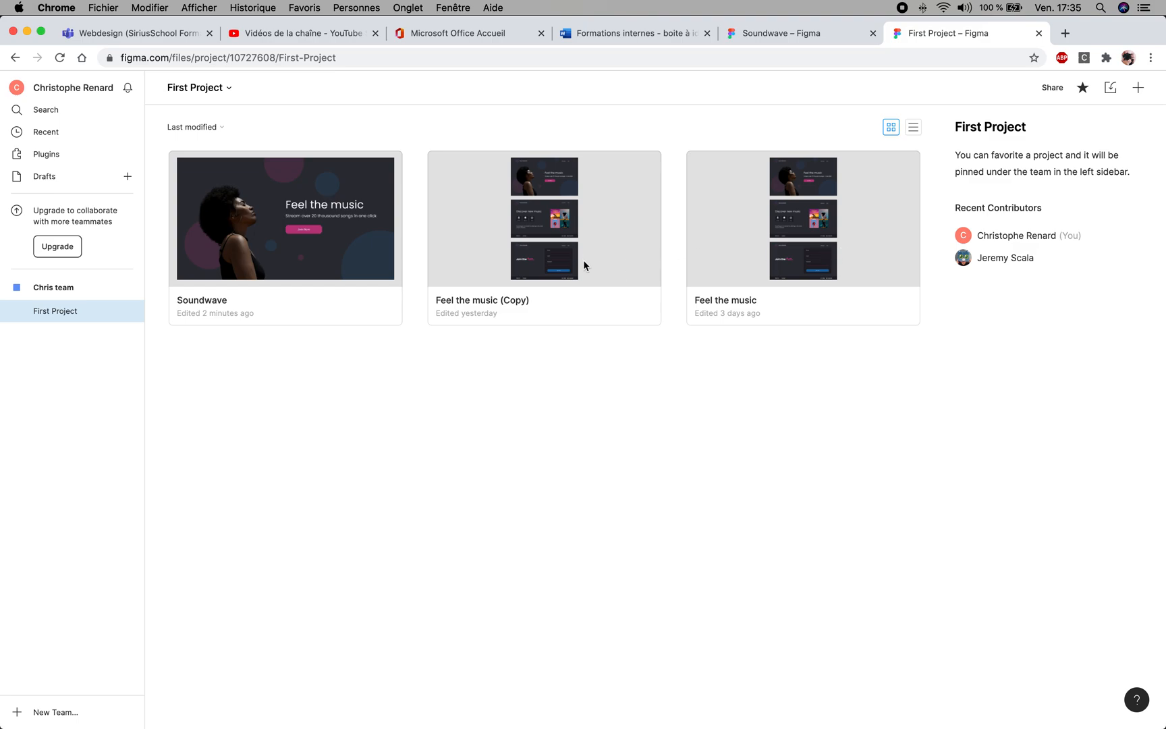
- Open the Soundwave file to look over its landing page, and return to the First Project files
{"action": "double_click", "coordinate": [312, 251]}
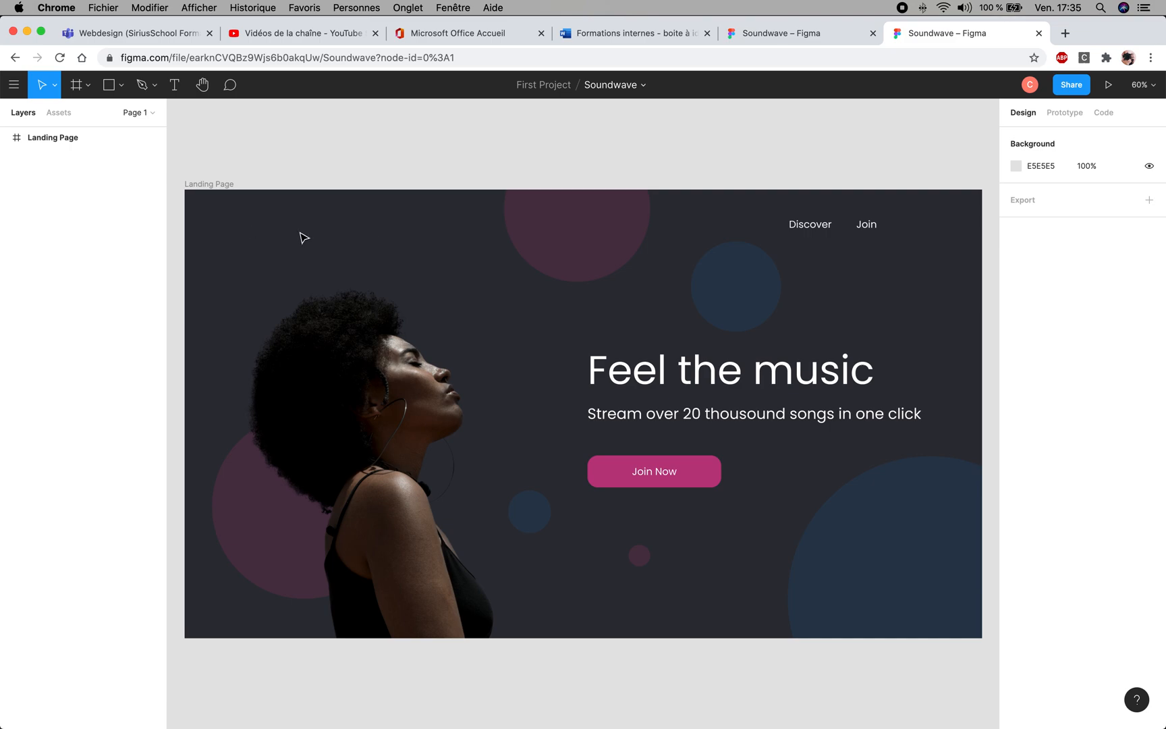
{"action": "scroll", "coordinate": [394, 425], "scroll_direction": "down", "scroll_amount": 2}
{"action": "scroll", "coordinate": [394, 425], "scroll_direction": "up", "scroll_amount": 1}
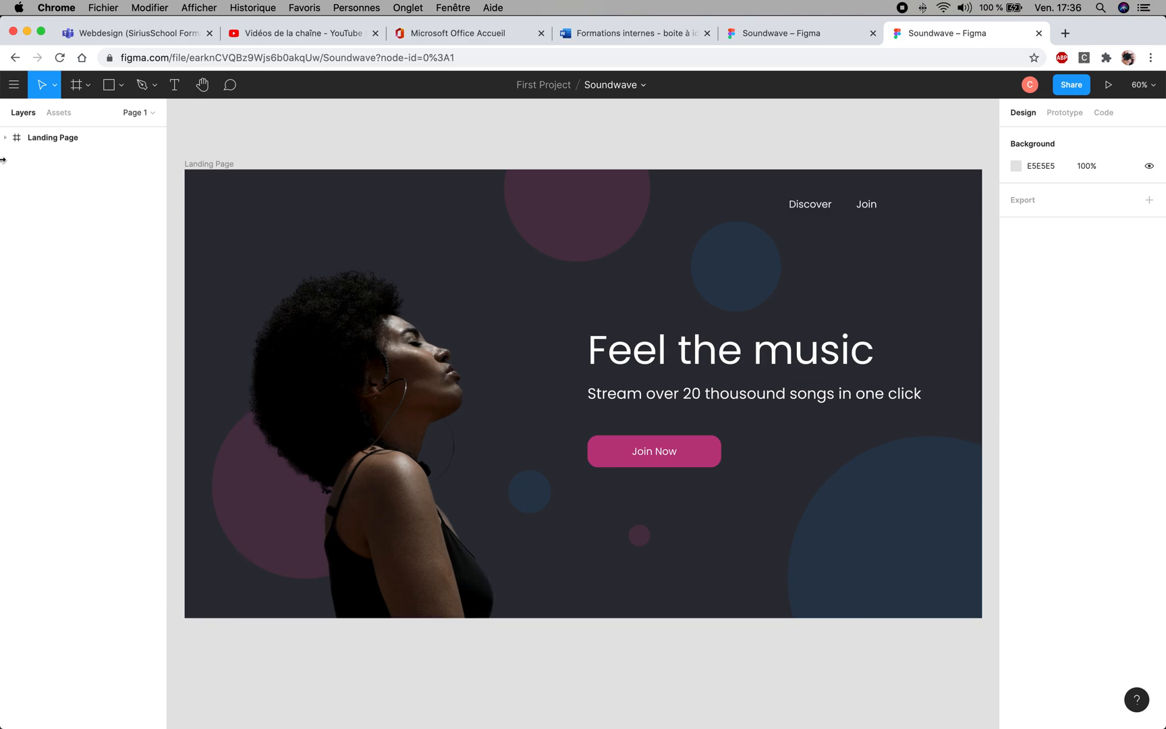
{"action": "left_click", "coordinate": [13, 92]}
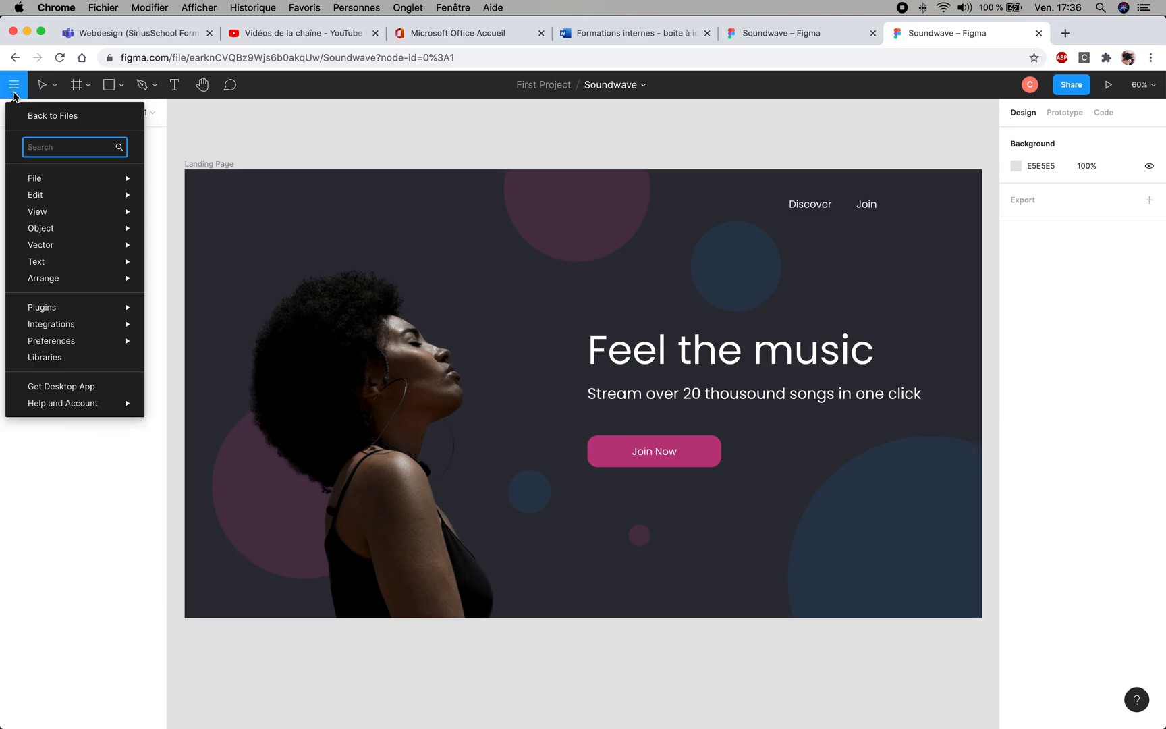
{"action": "left_click", "coordinate": [47, 122]}
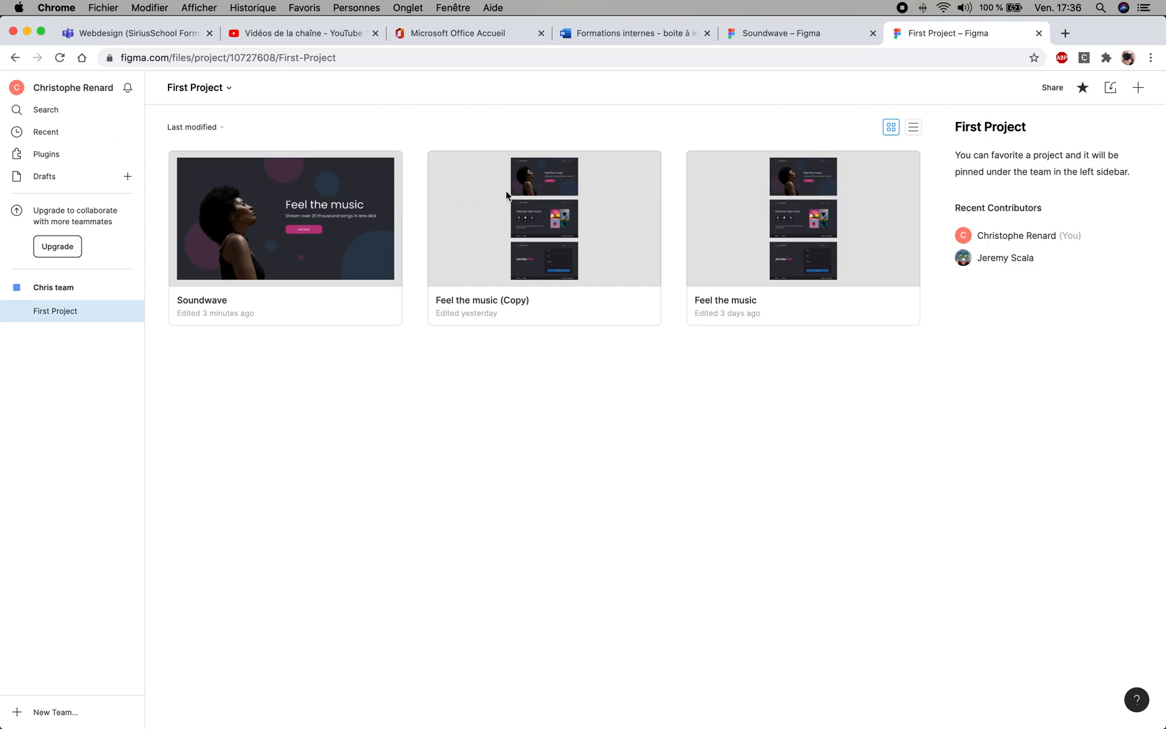
- View the Landing page, Feature and Sign up frames in Feel the music (Copy), and reopen the Soundwave file
{"action": "double_click", "coordinate": [557, 225]}
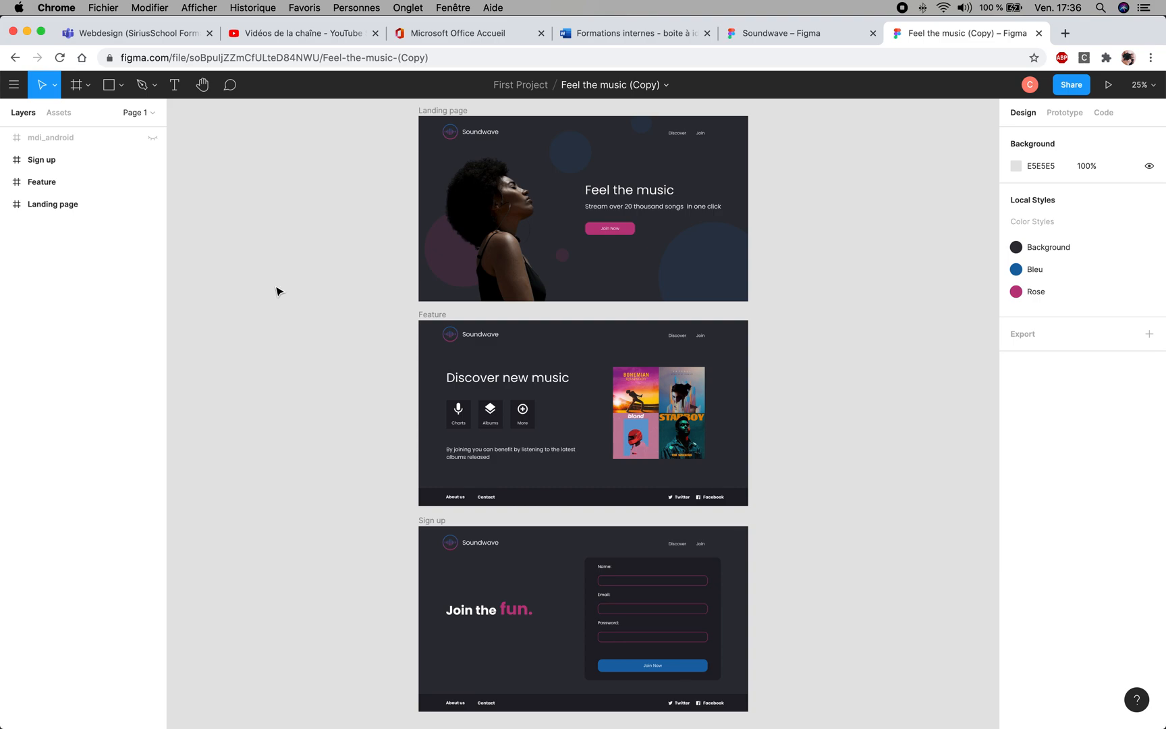
{"action": "left_click", "coordinate": [11, 87]}
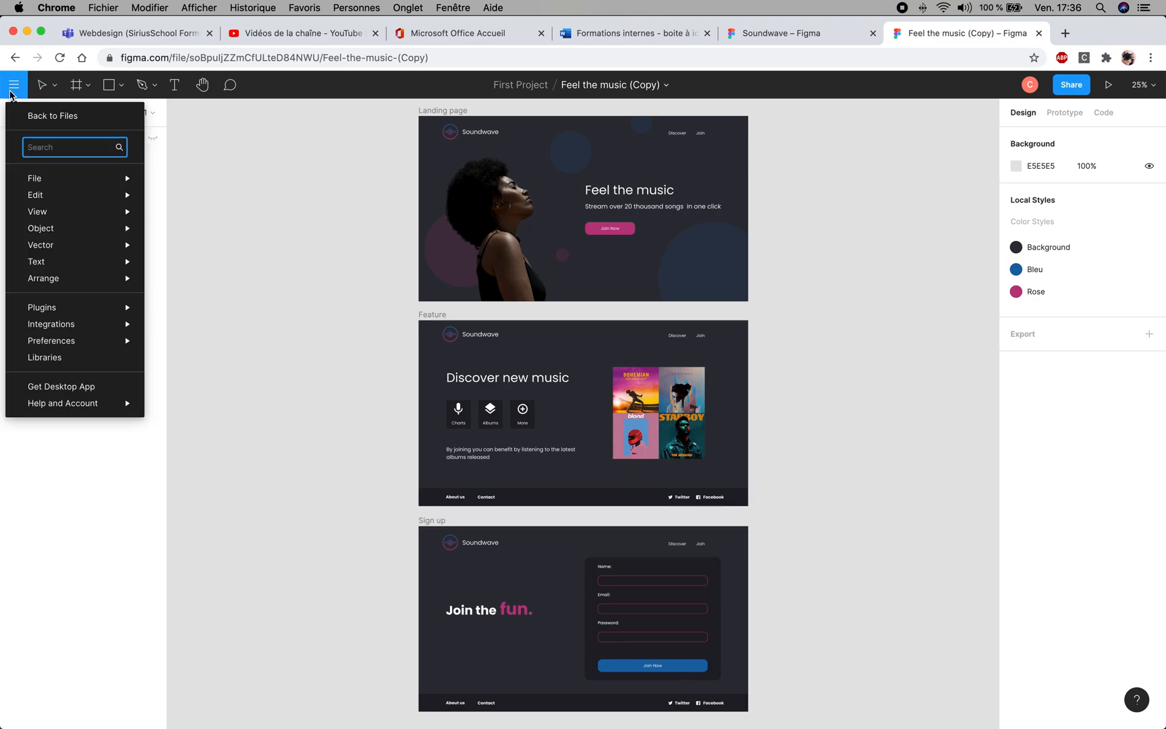
{"action": "left_click", "coordinate": [24, 116]}
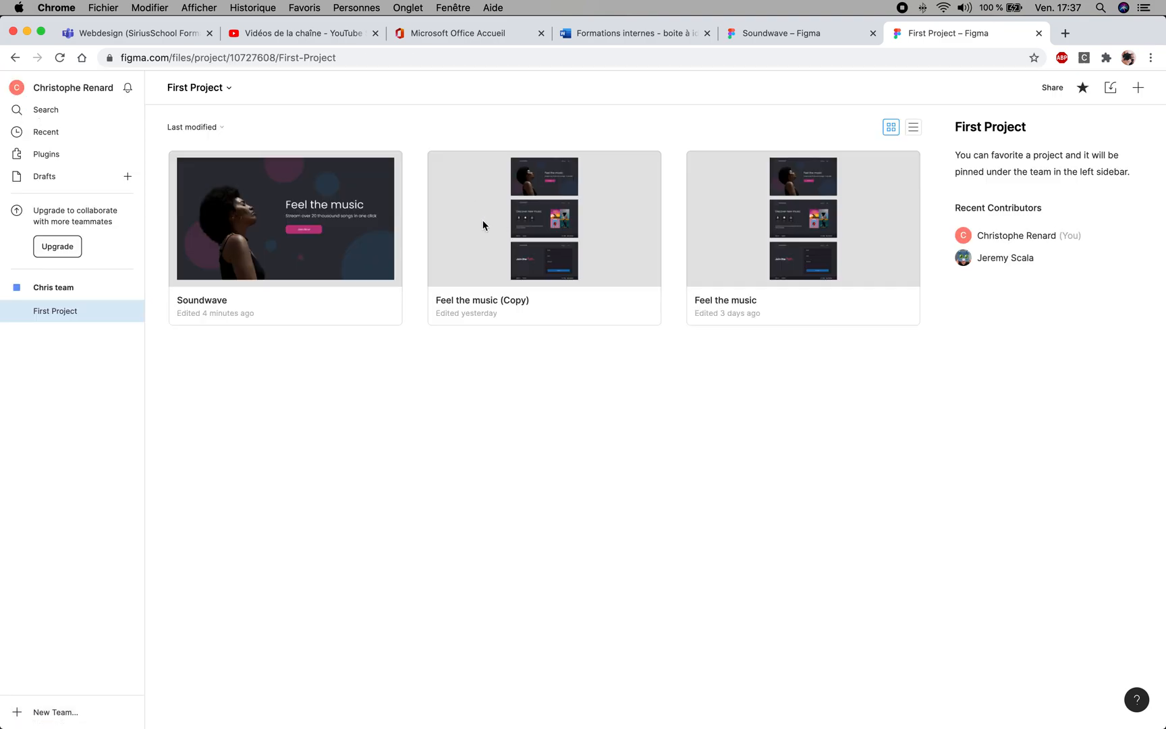
{"action": "double_click", "coordinate": [358, 244]}
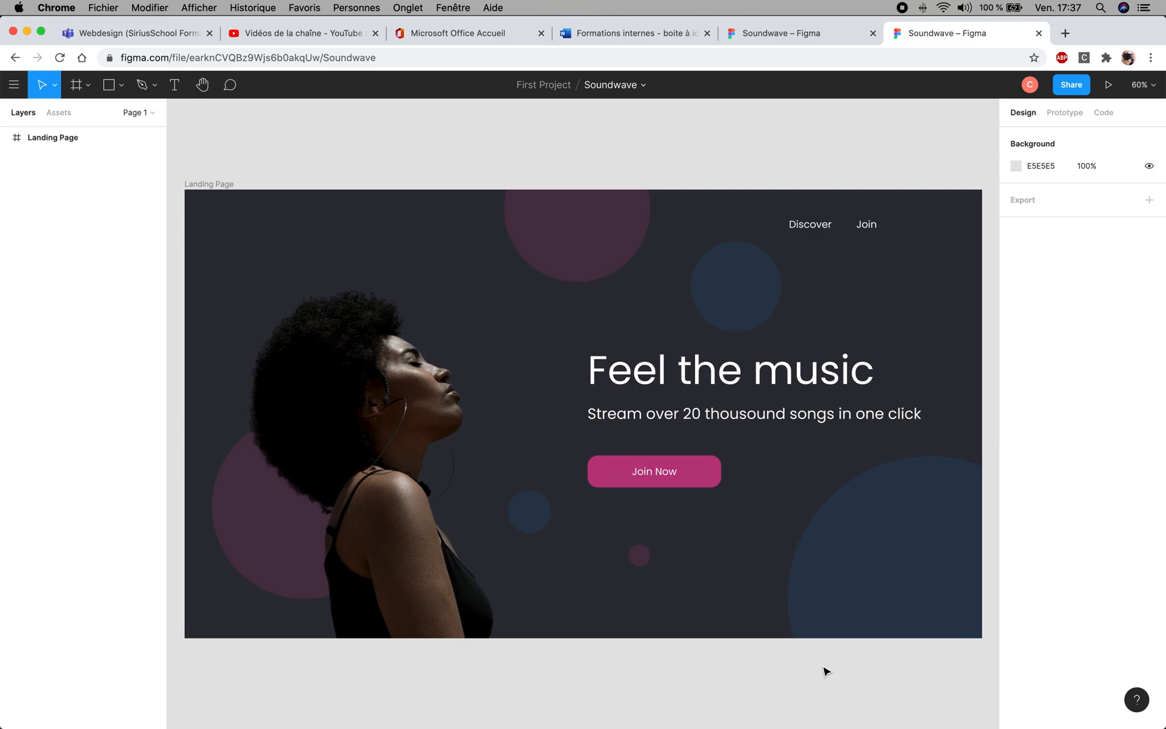
- Switch to QuickTime Player and bring up the screen recording controls
{"action": "mouse_move", "coordinate": [852, 727]}
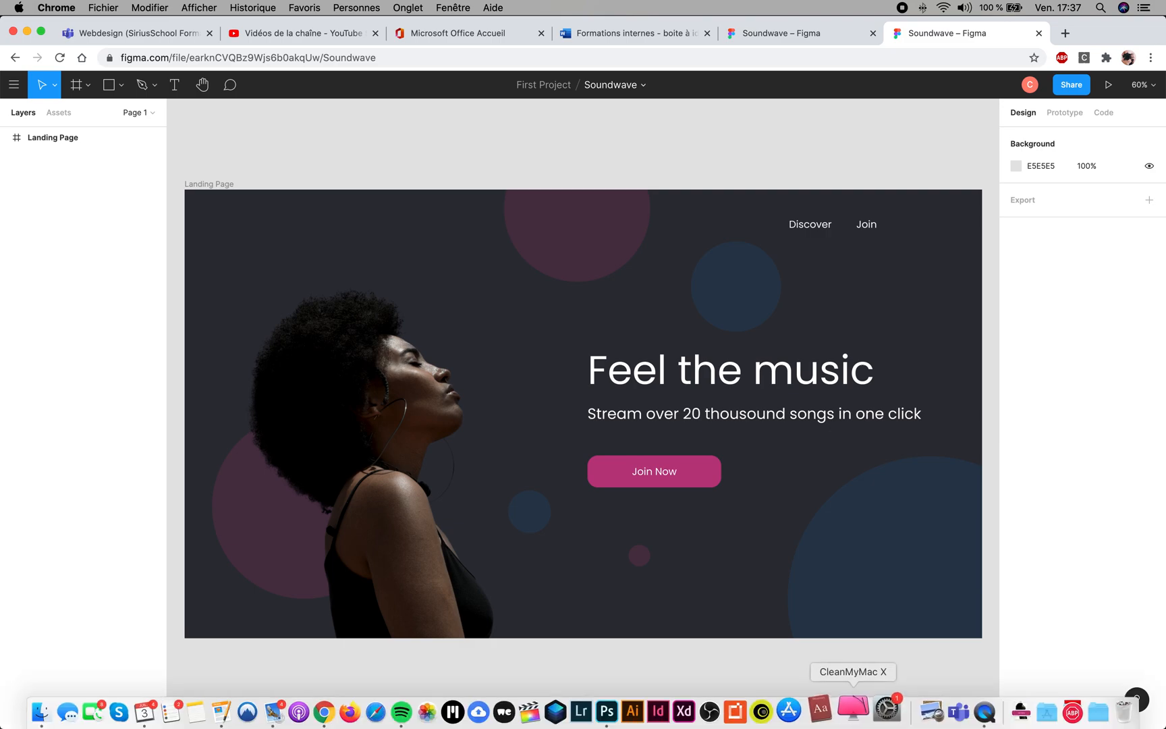
{"action": "left_click", "coordinate": [964, 715]}
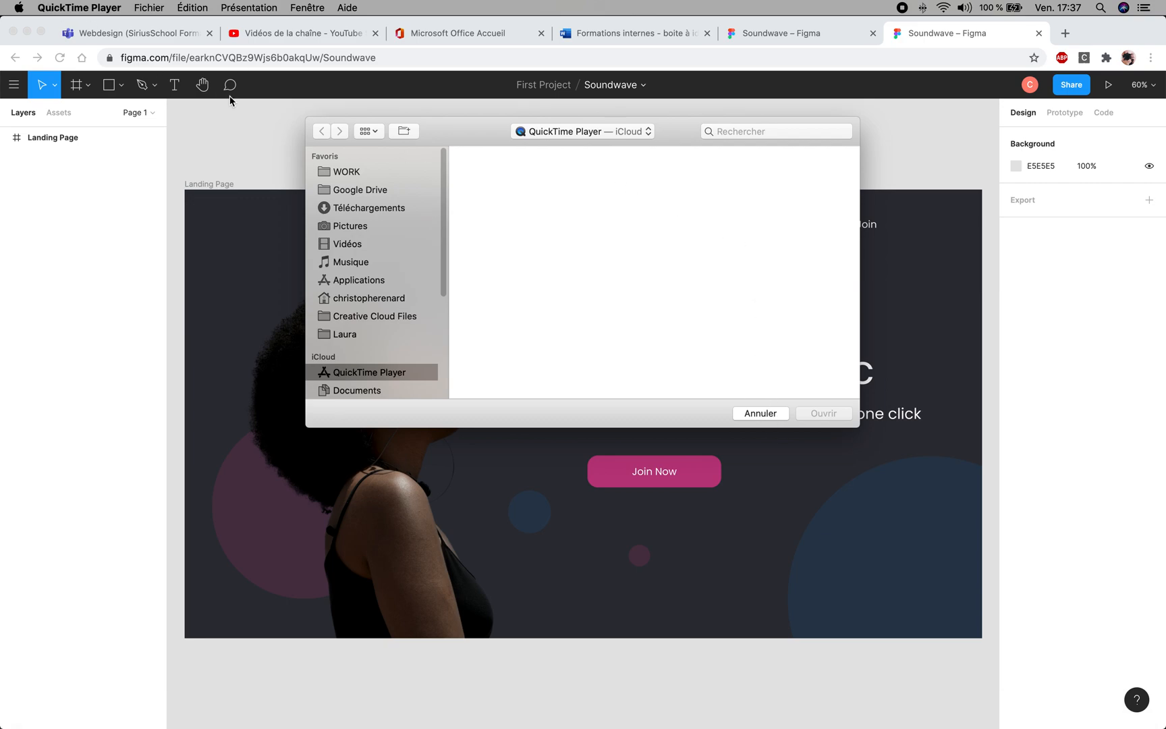
{"action": "left_click", "coordinate": [148, 7]}
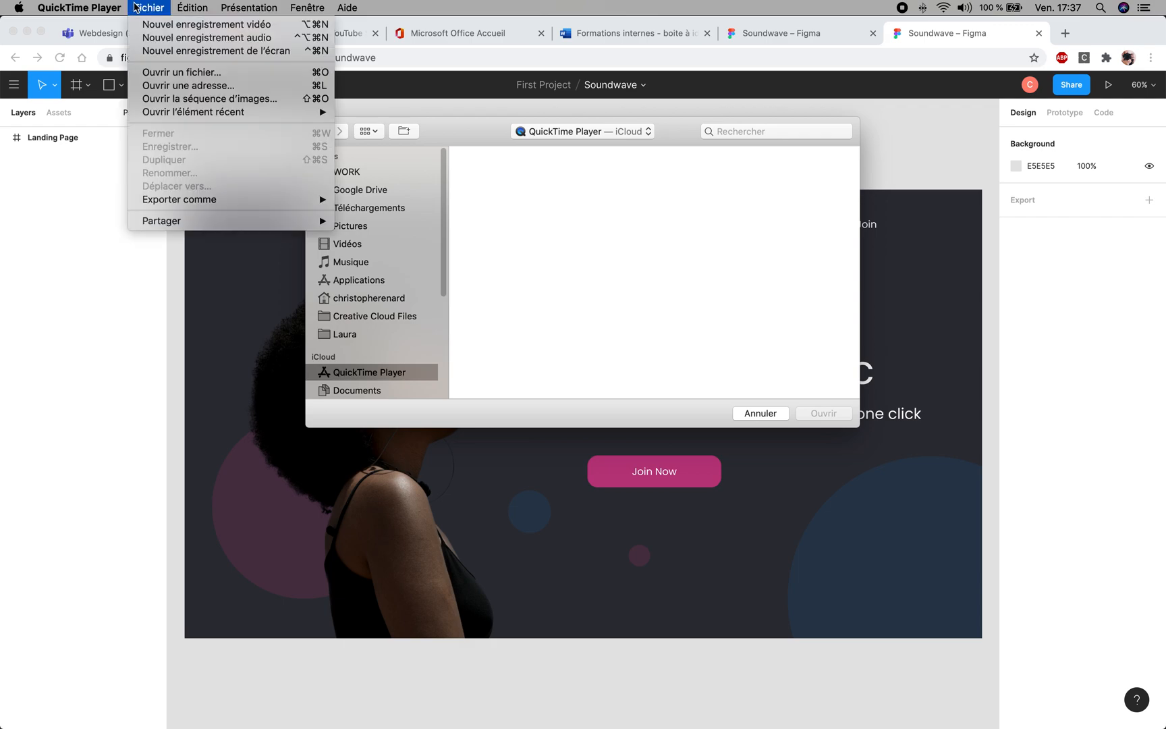
{"action": "left_click", "coordinate": [179, 52]}
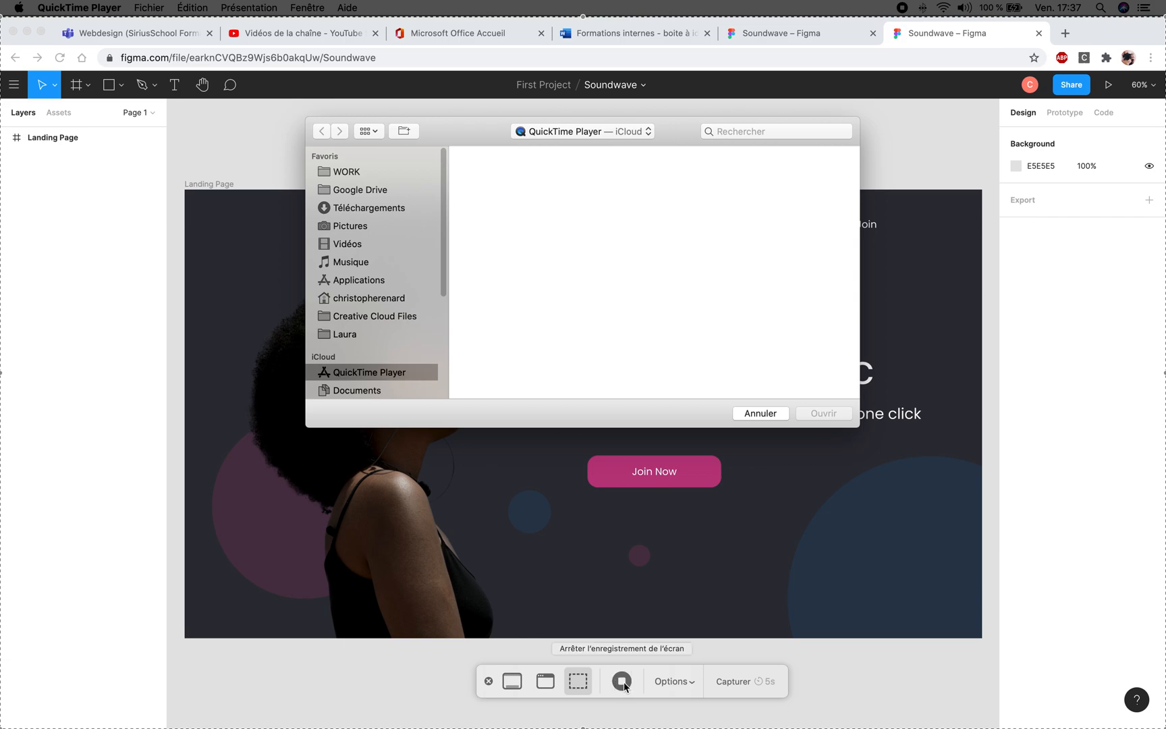